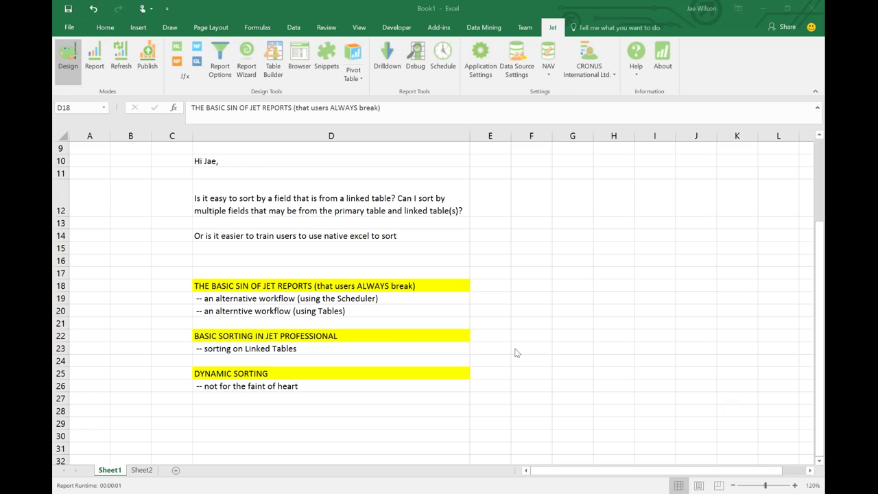
Review the Sheet1 agenda items on basic sins, basic sorting, Linked Tables sorting and dynamic sorting
{"action": "scroll", "coordinate": [513, 347], "scroll_direction": "up", "scroll_amount": 3}
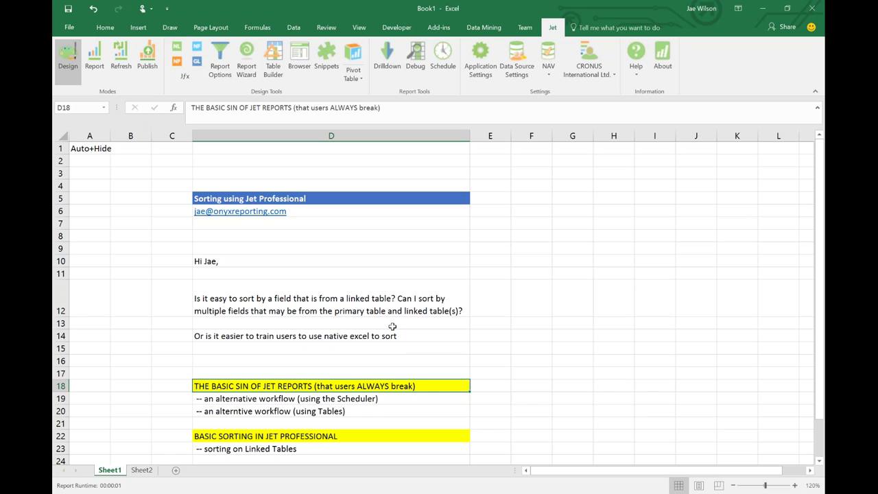
{"action": "scroll", "coordinate": [394, 332], "scroll_direction": "down", "scroll_amount": 1}
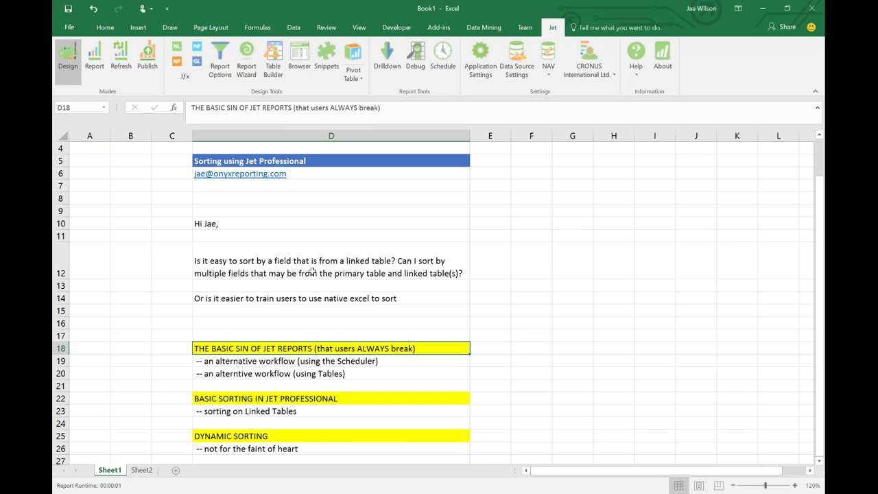
{"action": "scroll", "coordinate": [313, 272], "scroll_direction": "down", "scroll_amount": 1}
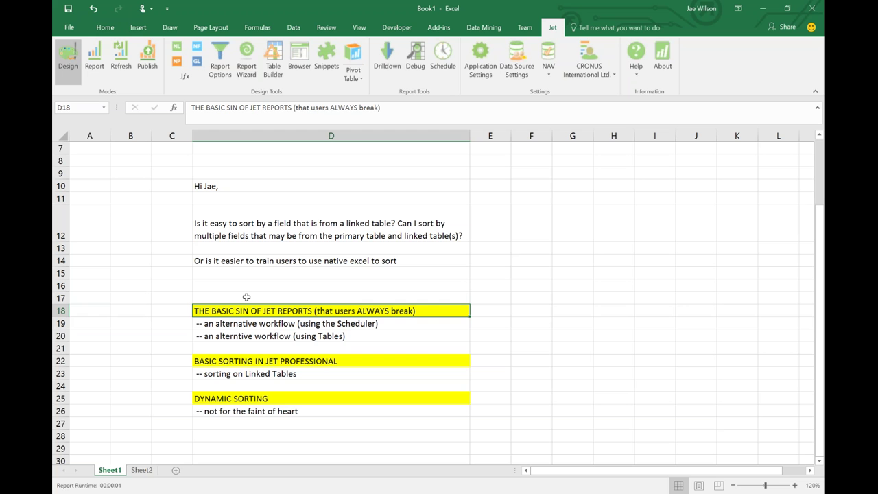
{"action": "left_click_drag", "start_coordinate": [247, 297], "coordinate": [264, 338]}
{"action": "left_click", "coordinate": [261, 360]}
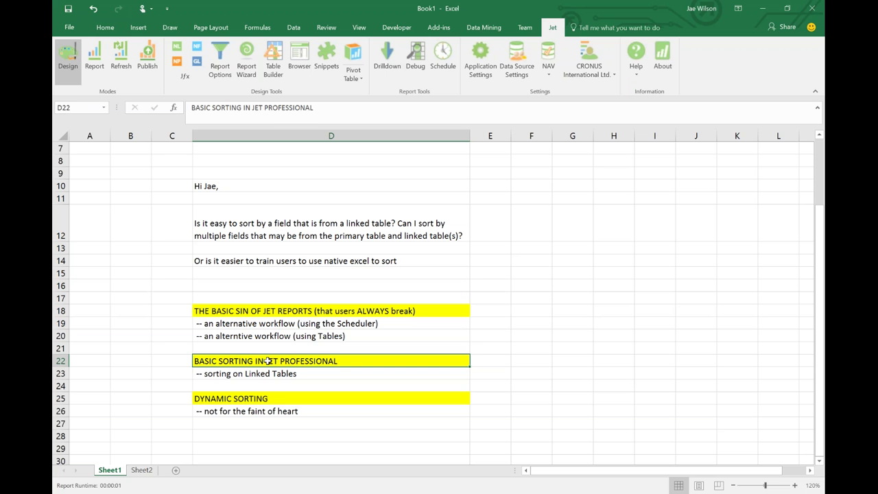
{"action": "left_click", "coordinate": [269, 372]}
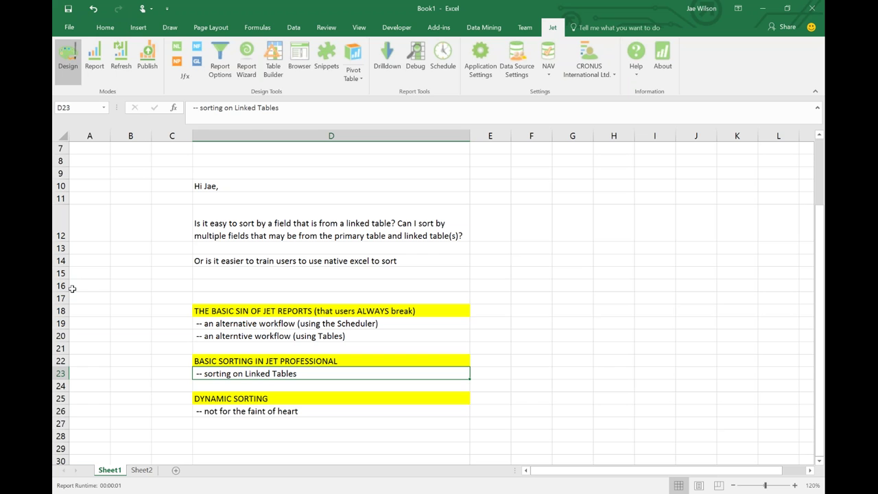
{"action": "left_click_drag", "start_coordinate": [206, 397], "coordinate": [206, 411]}
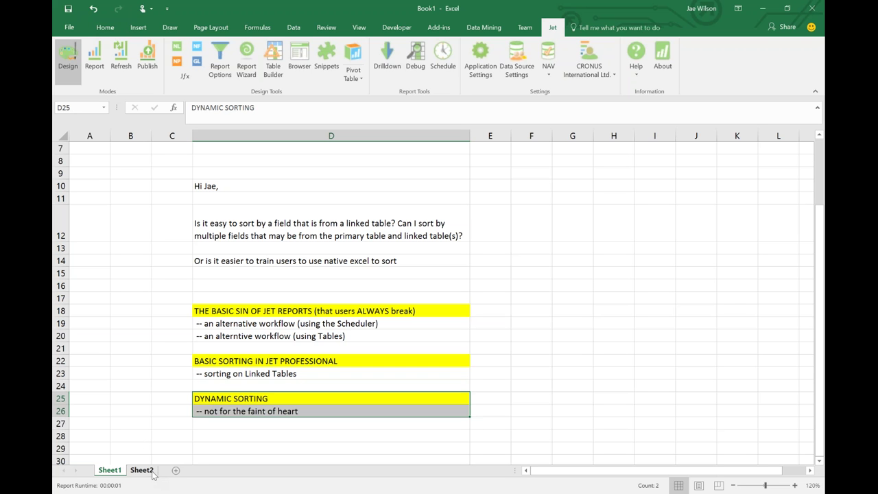
On Sheet2, select a column C cell and bring up the Jet data browser
{"action": "left_click", "coordinate": [141, 470]}
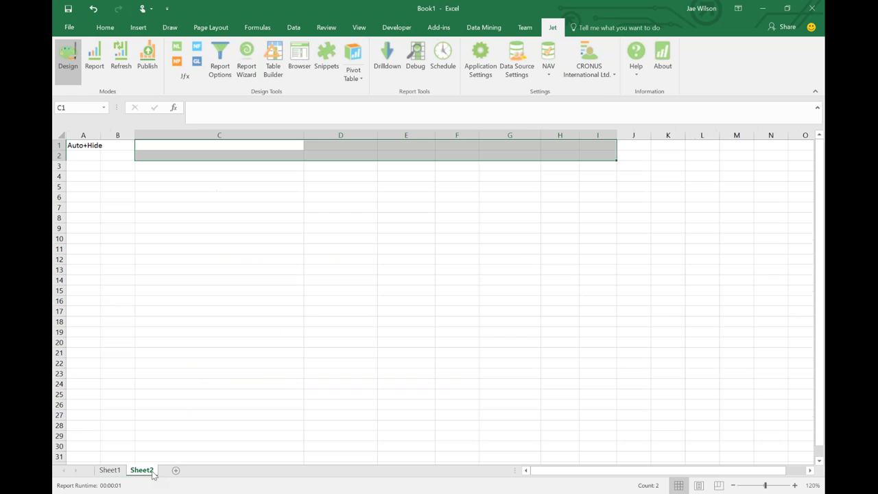
{"action": "left_click", "coordinate": [229, 248]}
{"action": "key", "text": "Up"}
{"action": "key", "text": "Up"}
{"action": "key", "text": "Up"}
{"action": "key", "text": "Up"}
{"action": "key", "text": "Up"}
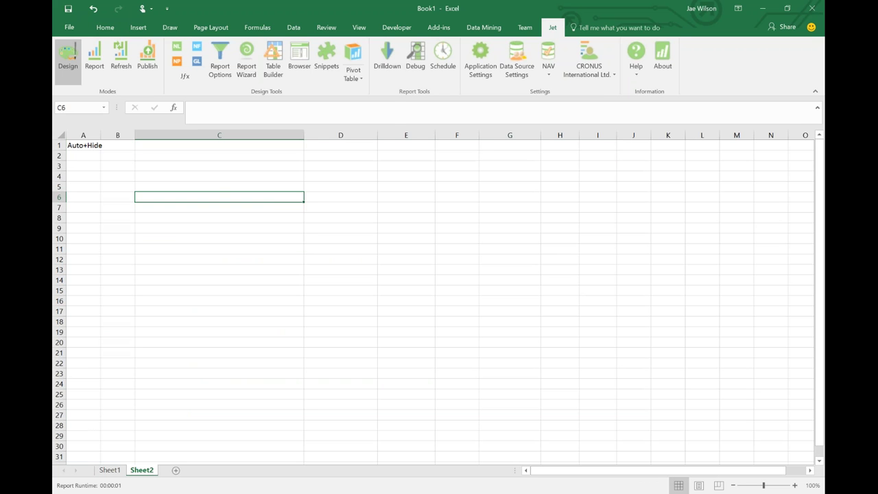
{"action": "left_click", "coordinate": [310, 62]}
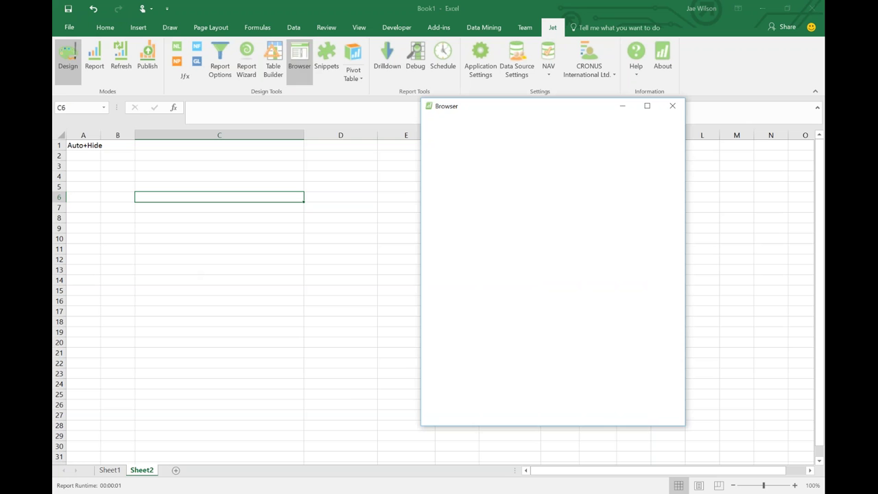
{"action": "left_click_drag", "start_coordinate": [529, 108], "coordinate": [417, 92]}
Preview Item Ledger Entry values for Applies-to Entry, Cost Amount (Actual), Item No. and Item Category Code
{"action": "left_click", "coordinate": [481, 146]}
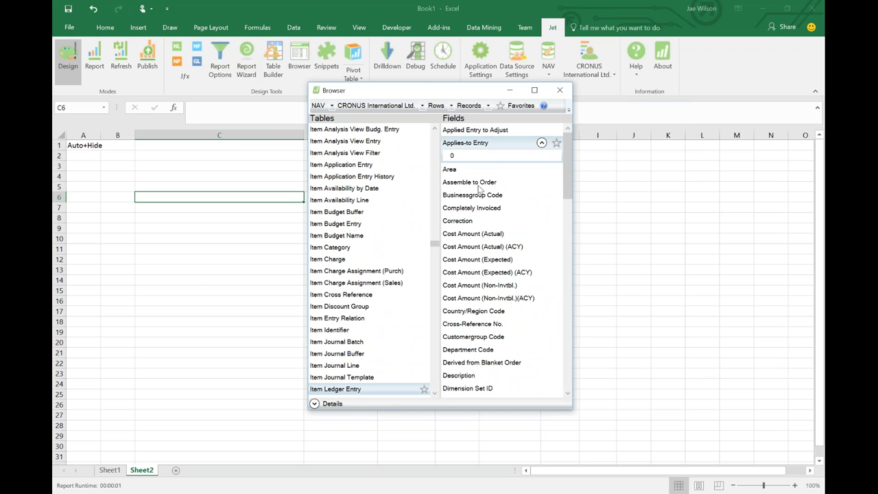
{"action": "left_click", "coordinate": [482, 234]}
{"action": "scroll", "coordinate": [486, 236], "scroll_direction": "down", "scroll_amount": 5}
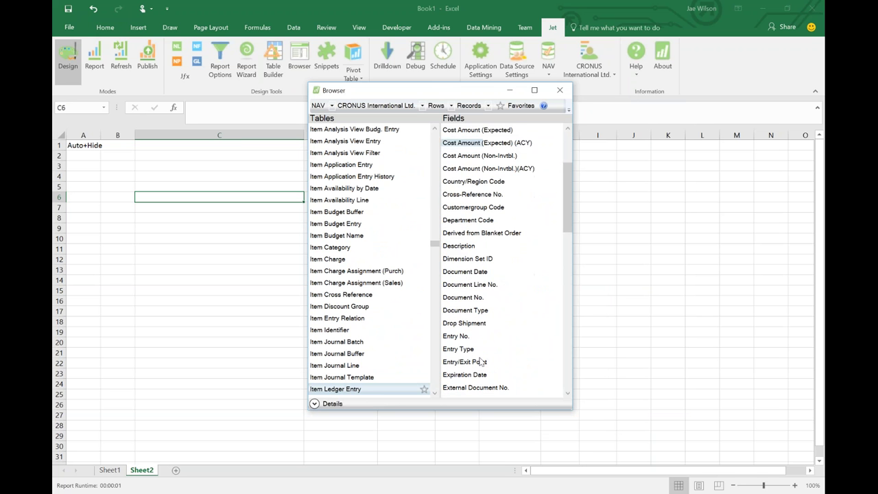
{"action": "scroll", "coordinate": [472, 355], "scroll_direction": "down", "scroll_amount": 2}
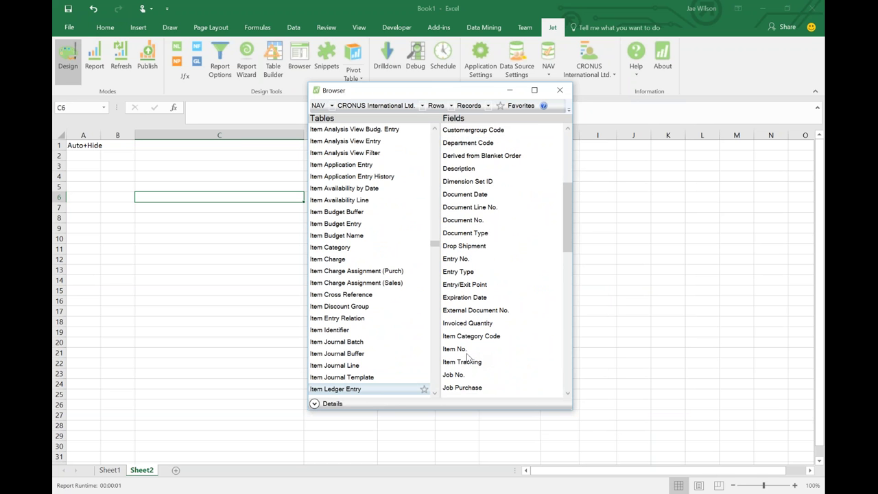
{"action": "left_click", "coordinate": [471, 349]}
{"action": "scroll", "coordinate": [483, 351], "scroll_direction": "down", "scroll_amount": 2}
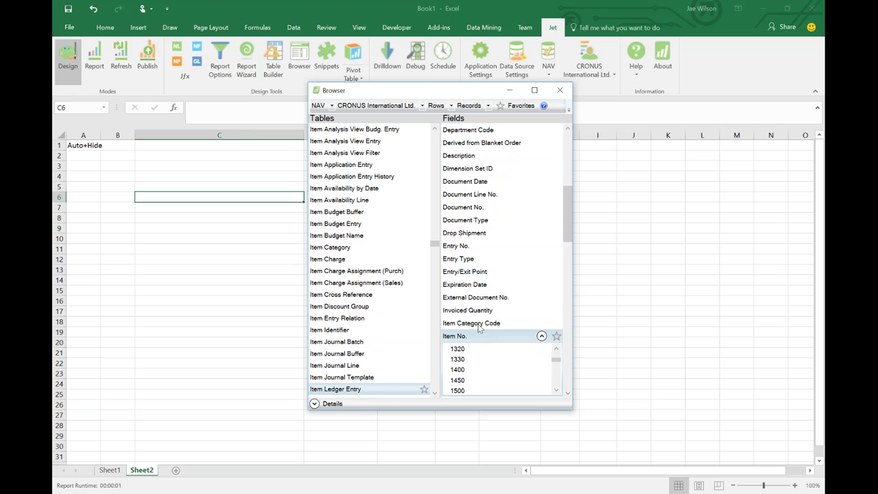
{"action": "left_click", "coordinate": [481, 324]}
{"action": "scroll", "coordinate": [483, 321], "scroll_direction": "down", "scroll_amount": 1}
{"action": "left_click", "coordinate": [474, 287]}
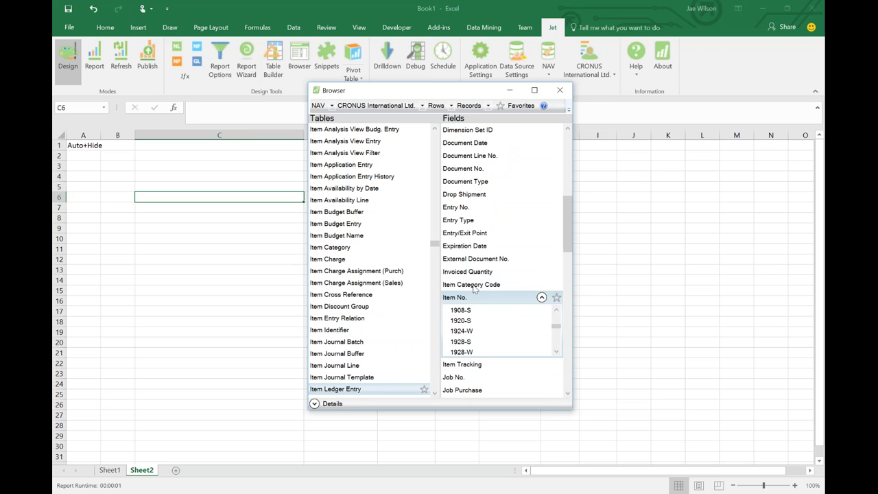
Preview Quantity, Posting Date, Source No. and Source Type, then drop the selected fields into C9
{"action": "scroll", "coordinate": [490, 357], "scroll_direction": "down", "scroll_amount": 5}
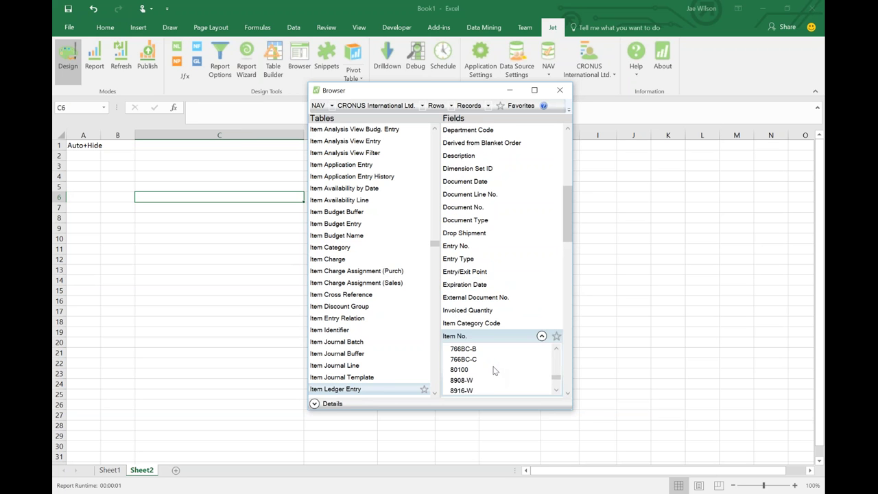
{"action": "scroll", "coordinate": [494, 372], "scroll_direction": "down", "scroll_amount": 10}
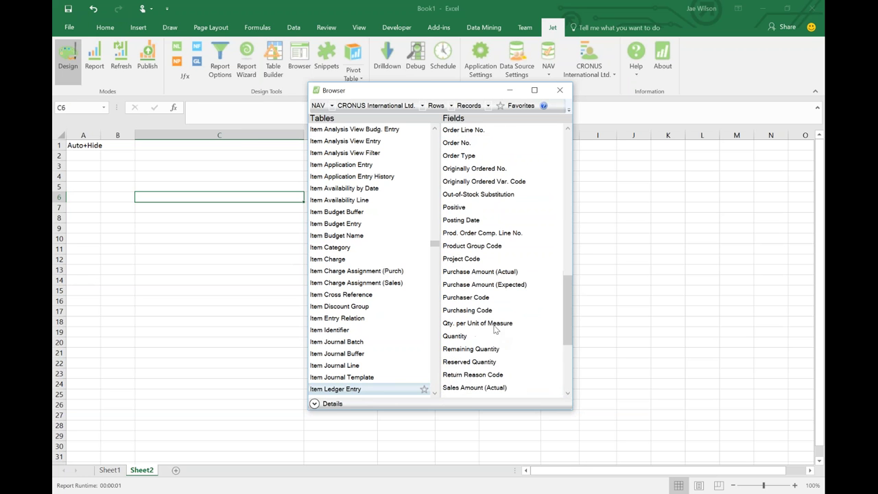
{"action": "left_click", "coordinate": [461, 337]}
{"action": "left_click", "coordinate": [453, 223]}
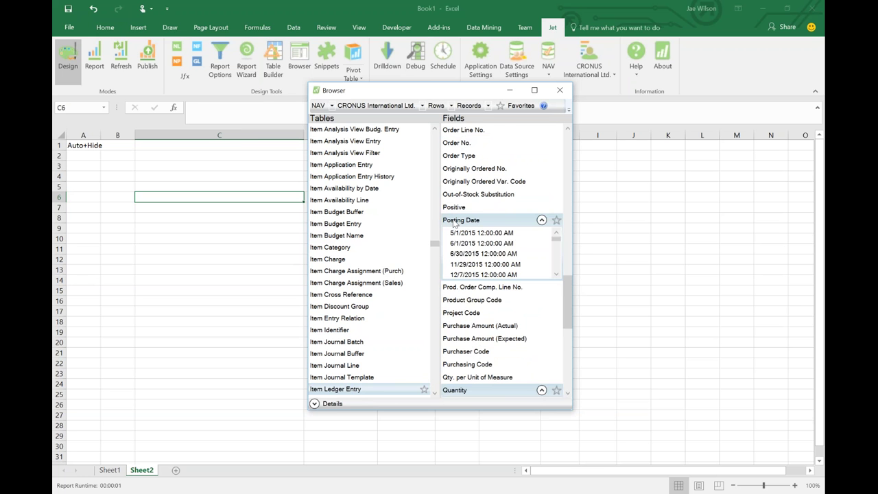
{"action": "scroll", "coordinate": [496, 315], "scroll_direction": "down", "scroll_amount": 6}
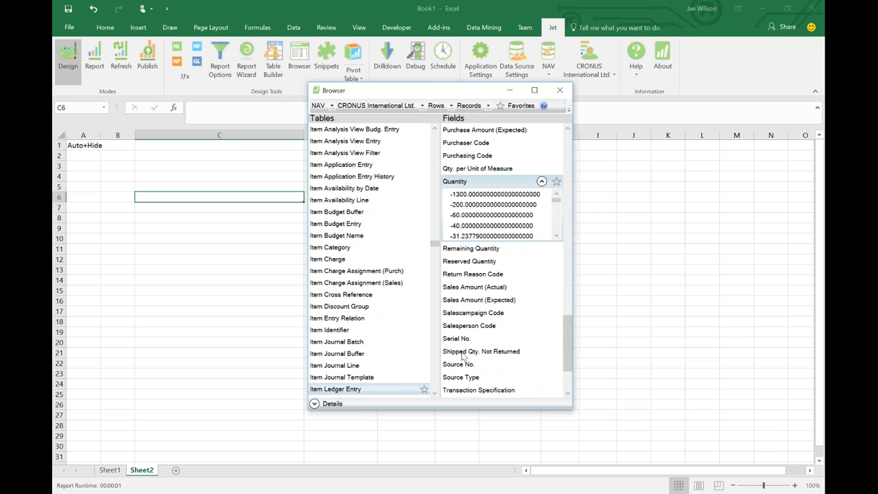
{"action": "left_click", "coordinate": [460, 364]}
{"action": "scroll", "coordinate": [459, 334], "scroll_direction": "down", "scroll_amount": 3}
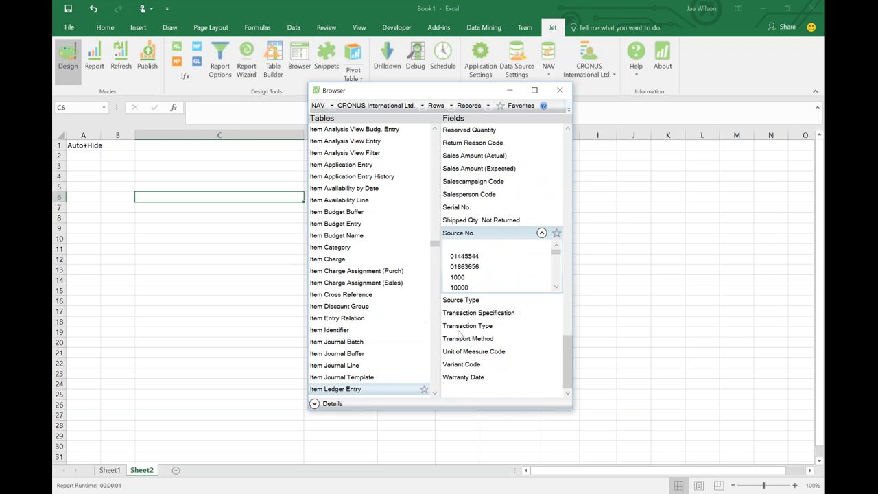
{"action": "left_click", "coordinate": [464, 304]}
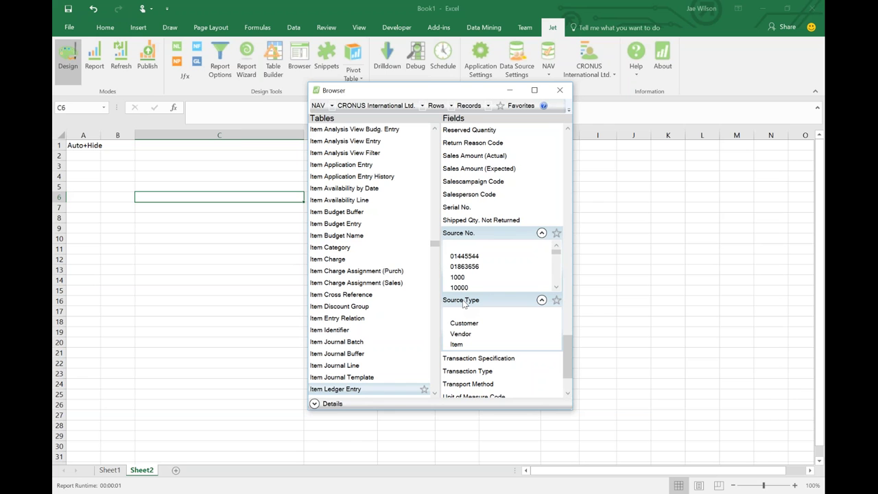
{"action": "left_click_drag", "start_coordinate": [463, 304], "coordinate": [220, 228]}
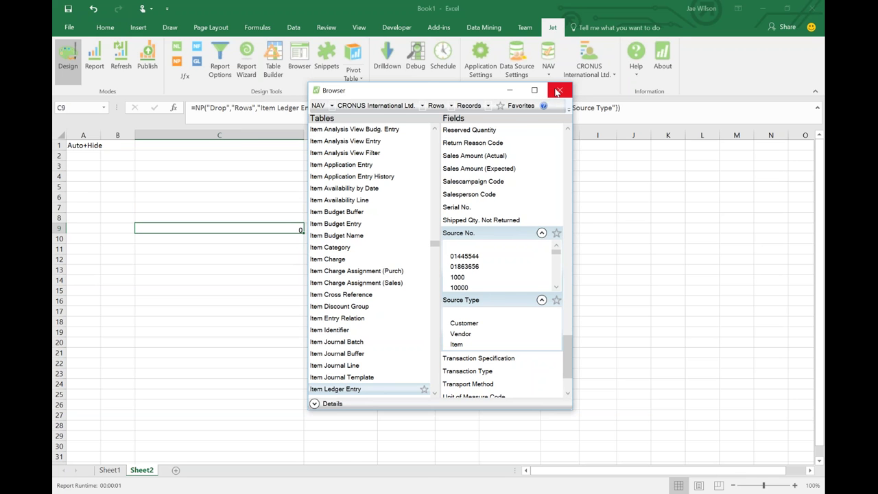
Build an NL Rows report with field headers at C13 and close the data browser
{"action": "left_click_drag", "start_coordinate": [473, 95], "coordinate": [483, 150]}
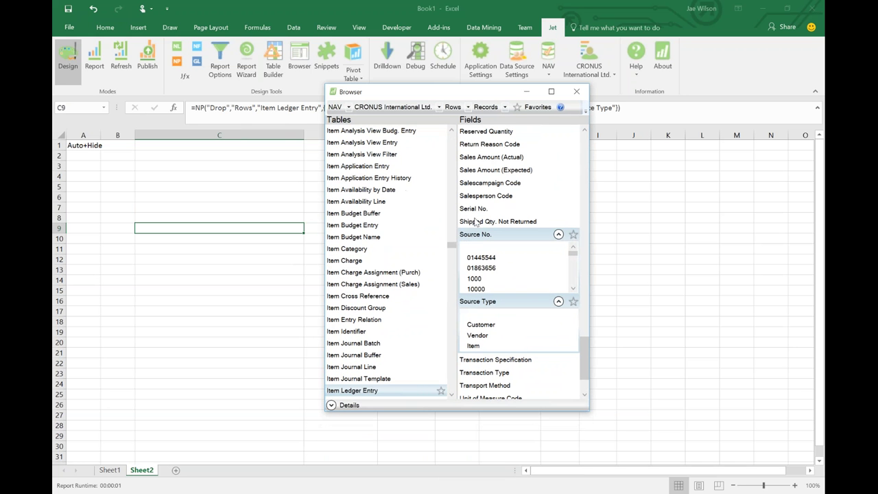
{"action": "left_click_drag", "start_coordinate": [481, 237], "coordinate": [274, 269]}
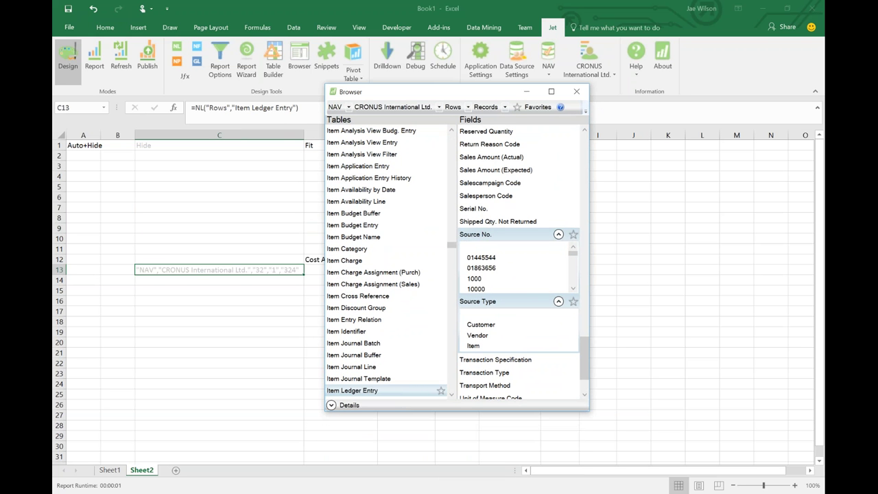
{"action": "left_click_drag", "start_coordinate": [471, 91], "coordinate": [470, 126]}
{"action": "left_click", "coordinate": [568, 123]}
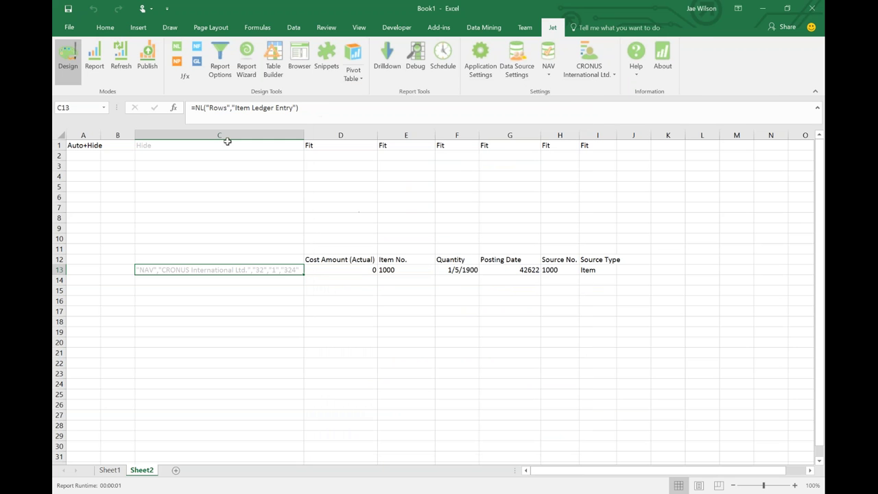
Change column C's font colour from grey to black
{"action": "left_click", "coordinate": [226, 136]}
{"action": "left_click", "coordinate": [105, 27]}
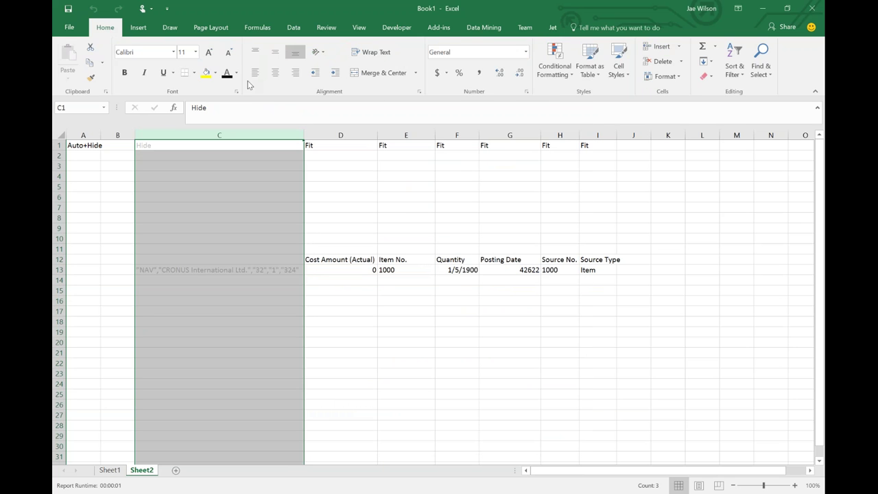
{"action": "left_click", "coordinate": [217, 177]}
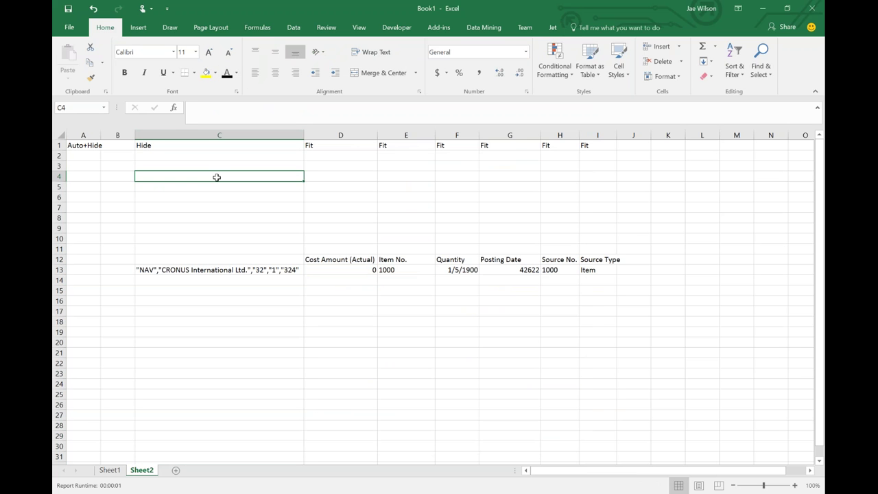
{"action": "key", "text": "ctrl+minus"}
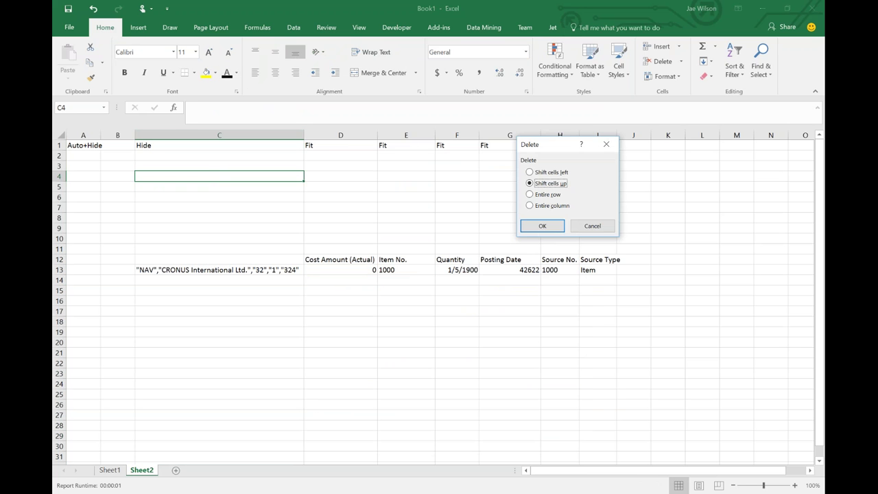
{"action": "key", "text": "Return"}
Inspect the field list formula in C9 using formula view
{"action": "key", "text": "ctrl+grave"}
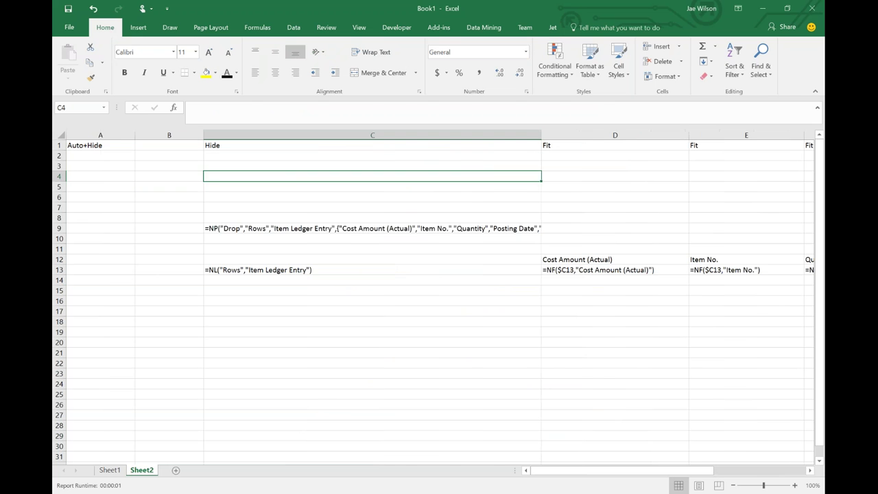
{"action": "left_click", "coordinate": [255, 228]}
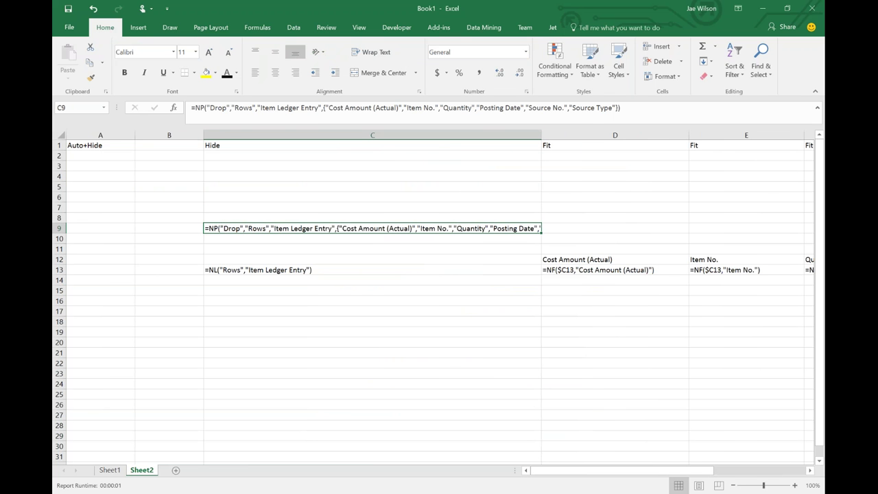
{"action": "key", "text": "ctrl+grave"}
{"action": "key", "text": "Down"}
{"action": "key", "text": "Down"}
{"action": "key", "text": "Down"}
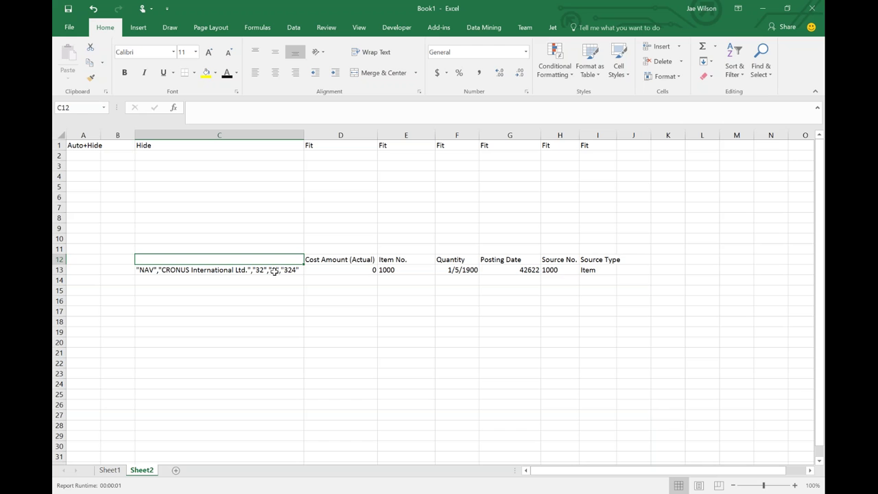
{"action": "key", "text": "Down"}
Check the NL Rows formula in C13 and the NF field formulas across row 13
{"action": "left_click_drag", "start_coordinate": [235, 239], "coordinate": [620, 302]}
{"action": "left_click", "coordinate": [213, 268]}
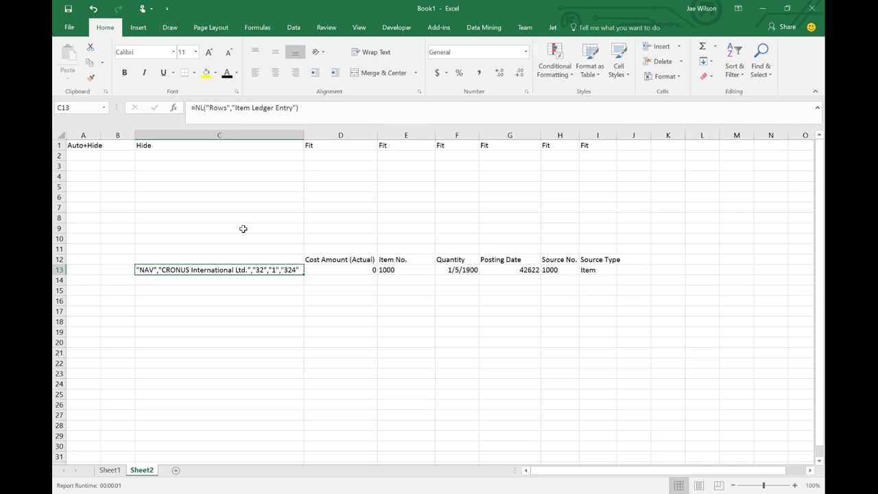
{"action": "left_click", "coordinate": [357, 281]}
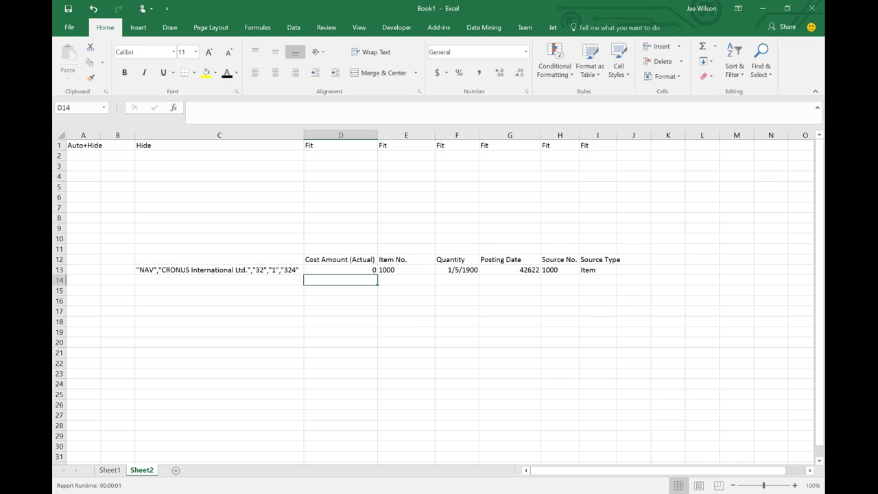
{"action": "key", "text": "Up"}
{"action": "key", "text": "Right"}
{"action": "key", "text": "Right"}
{"action": "key", "text": "Right"}
{"action": "key", "text": "Right"}
{"action": "key", "text": "Right"}
{"action": "key", "text": "Left"}
{"action": "key", "text": "Left"}
{"action": "key", "text": "Left"}
{"action": "key", "text": "Left"}
{"action": "key", "text": "Left"}
{"action": "key", "text": "Left"}
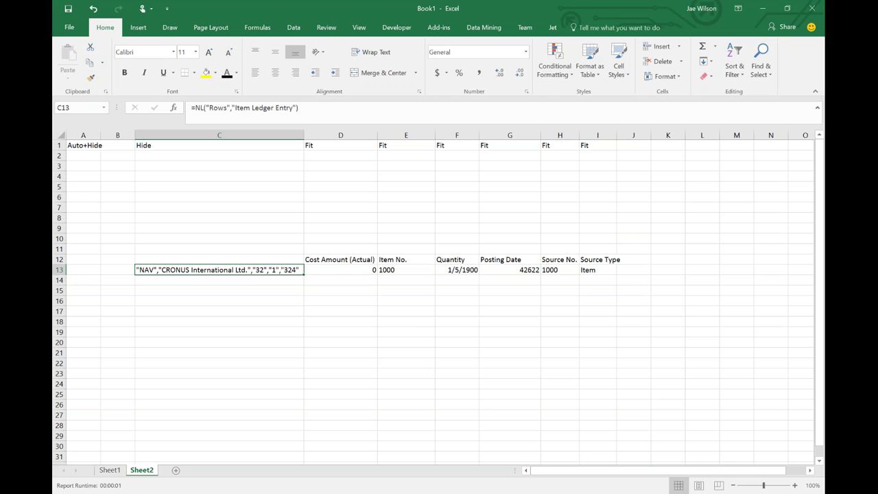
{"action": "left_click", "coordinate": [552, 28]}
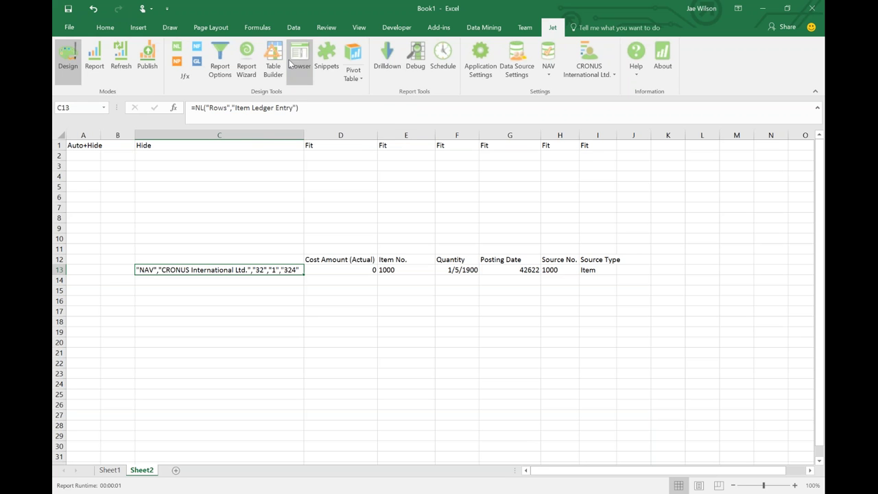
Enter the label 'Posting Date' in D8 and the filter value 1/1/2015.. in E8
{"action": "left_click", "coordinate": [316, 218]}
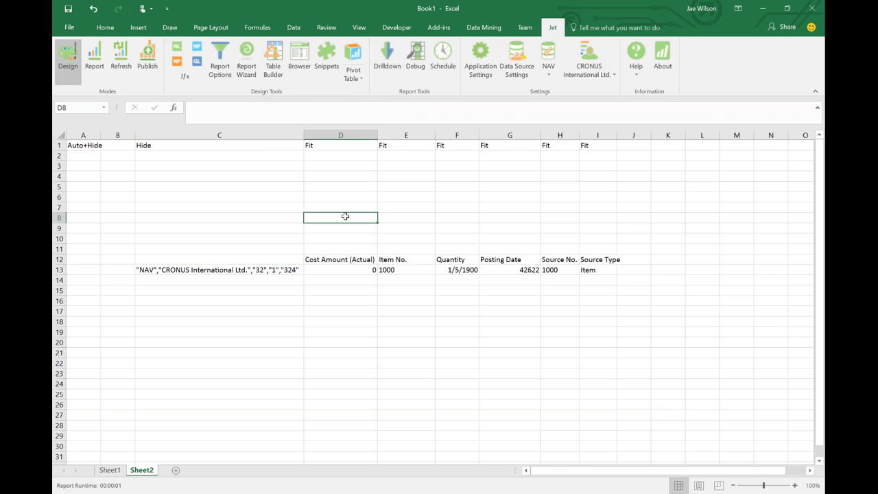
{"action": "type", "text": "Posting Date"}
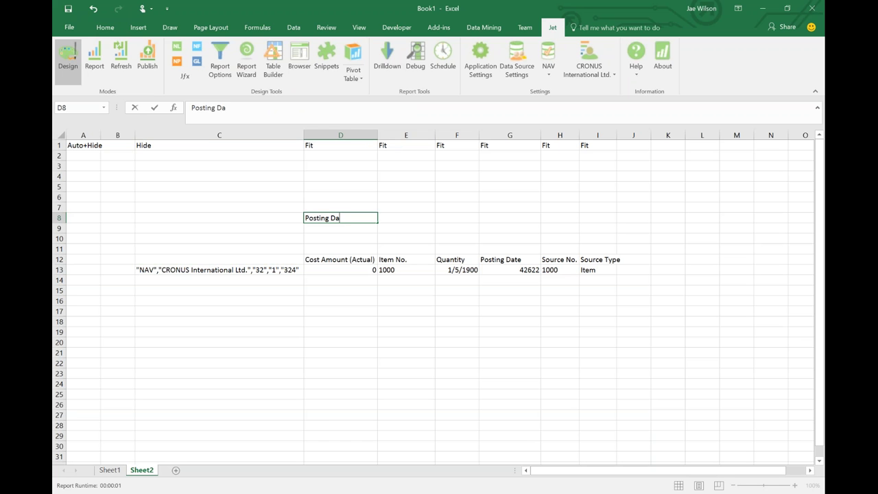
{"action": "left_click", "coordinate": [407, 218]}
{"action": "type", "text": "*"}
{"action": "key", "text": "Return"}
{"action": "left_click", "coordinate": [407, 217]}
{"action": "type", "text": "1/1"}
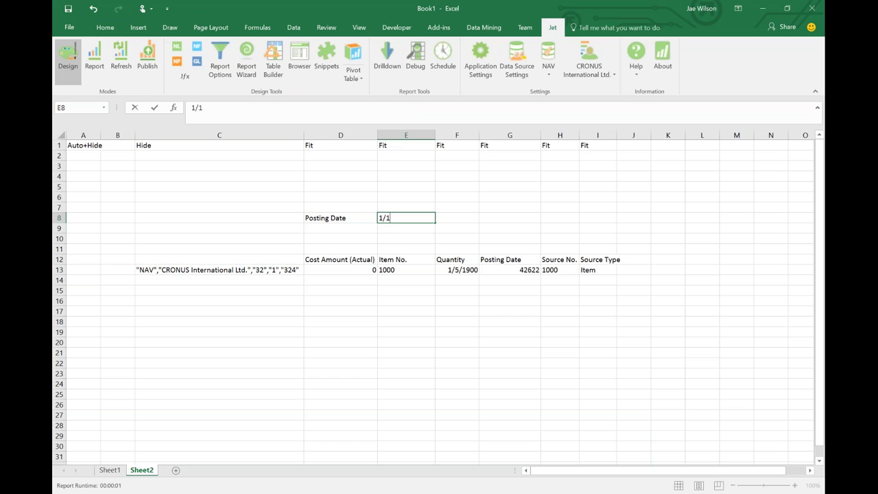
{"action": "type", "text": "/2015.."}
{"action": "key", "text": "Return"}
{"action": "left_click", "coordinate": [405, 218]}
{"action": "left_click", "coordinate": [249, 272]}
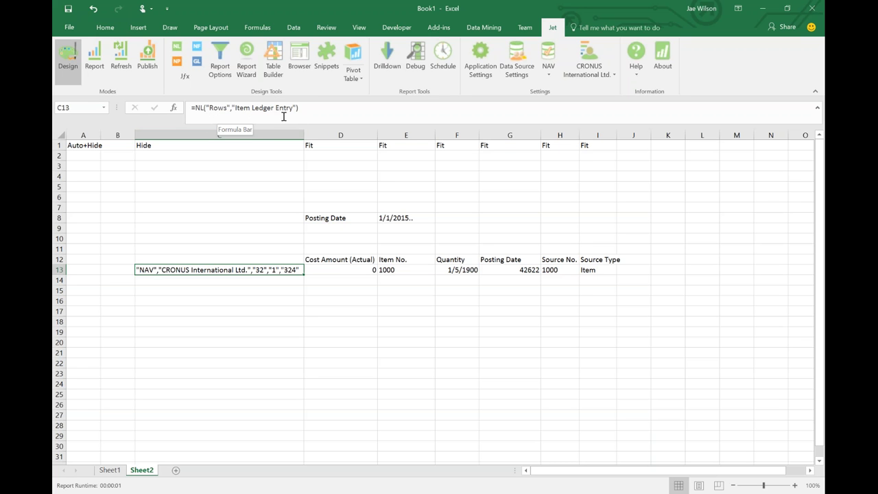
Add a Posting Date filter referencing $E$8 to the NL Rows formula in the Function Wizard
{"action": "left_click", "coordinate": [173, 46]}
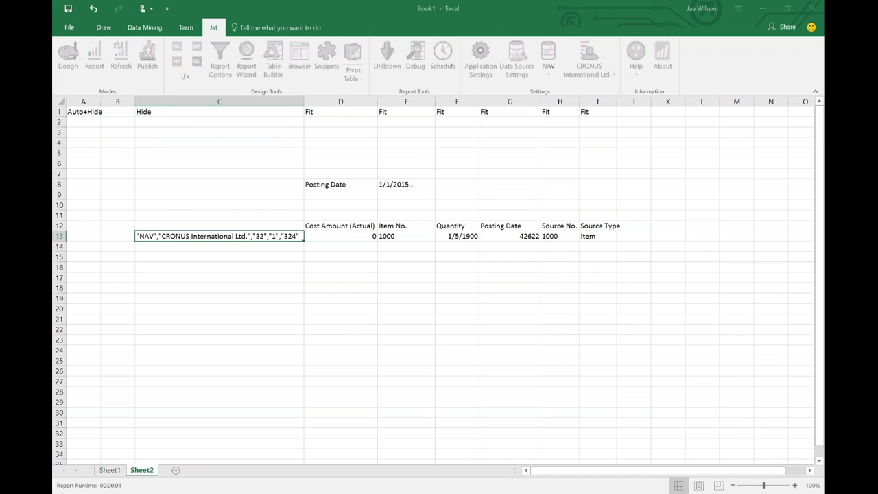
{"action": "left_click", "coordinate": [582, 415]}
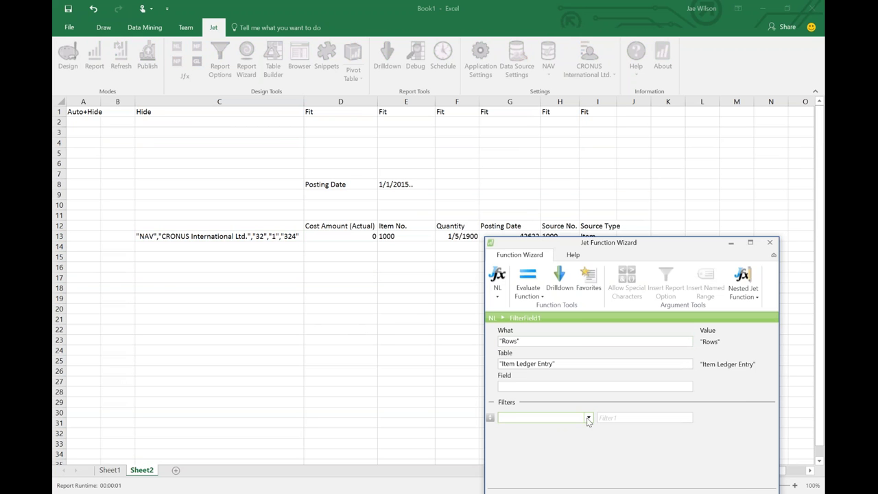
{"action": "type", "text": "posting"}
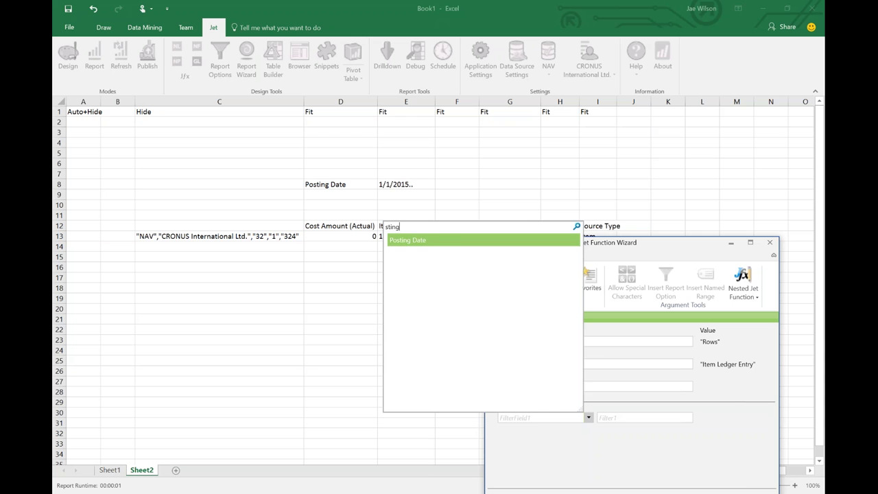
{"action": "key", "text": "Return"}
{"action": "left_click", "coordinate": [404, 184]}
{"action": "key", "text": "F4"}
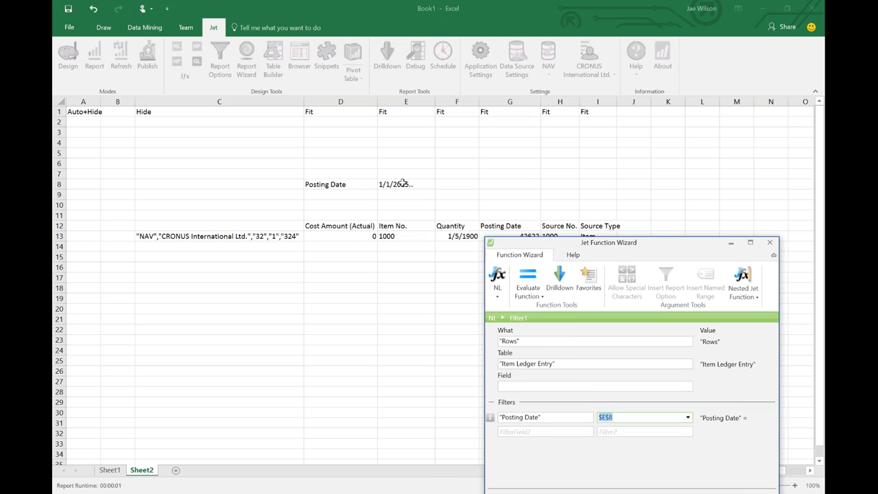
{"action": "mouse_move", "coordinate": [636, 237]}
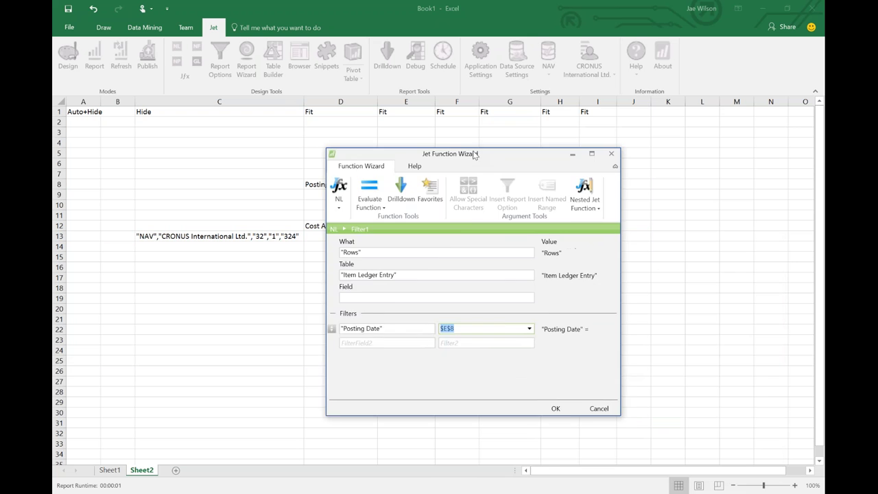
{"action": "left_click", "coordinate": [532, 395]}
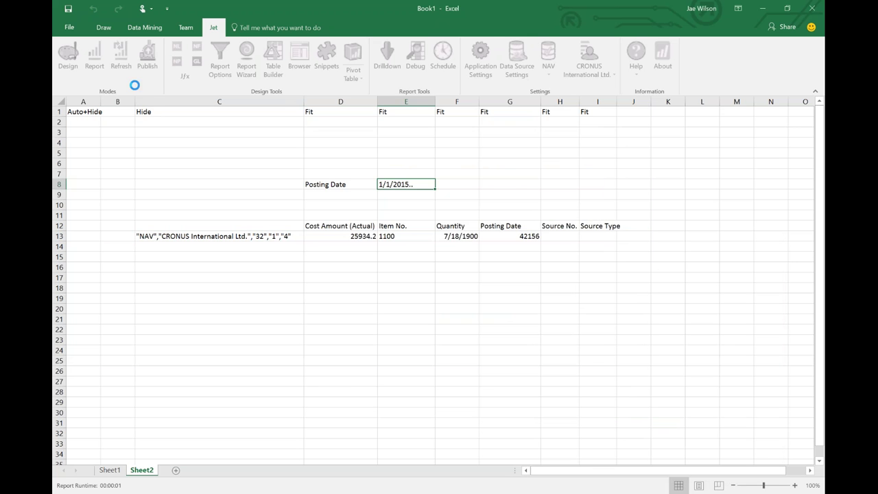
Run the Jet report and look over the generated ledger rows
{"action": "left_click", "coordinate": [96, 59]}
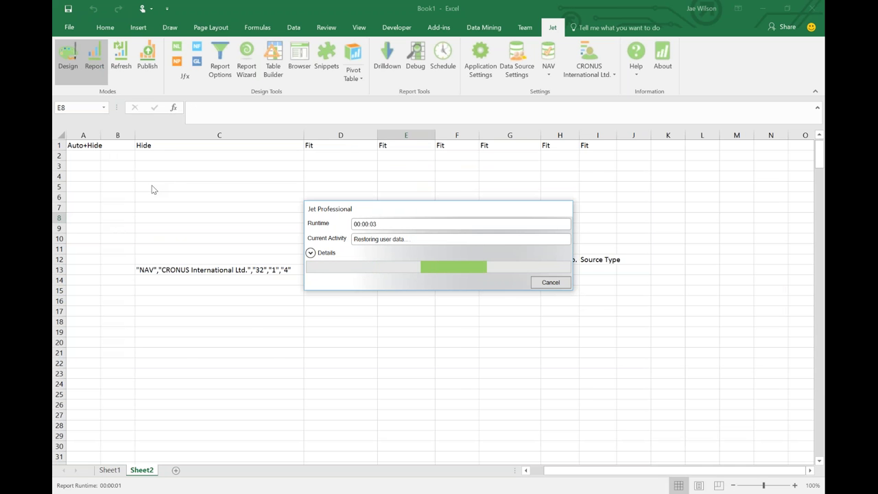
{"action": "left_click_drag", "start_coordinate": [166, 160], "coordinate": [337, 143]}
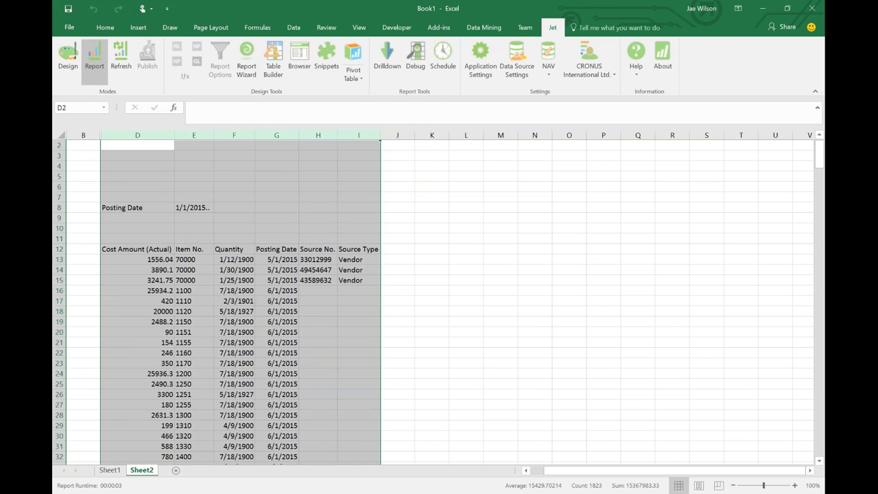
{"action": "left_click", "coordinate": [335, 218]}
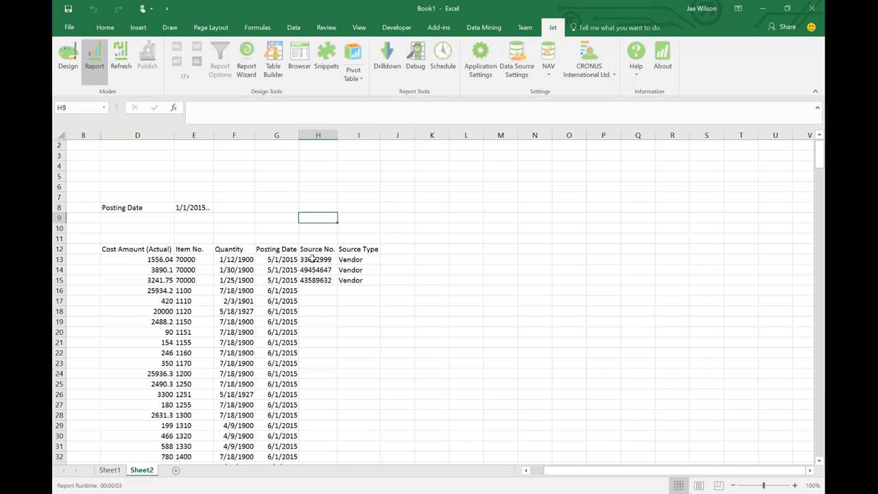
Inspect the report's posting dates and the text-stored Source No. values
{"action": "left_click", "coordinate": [292, 271]}
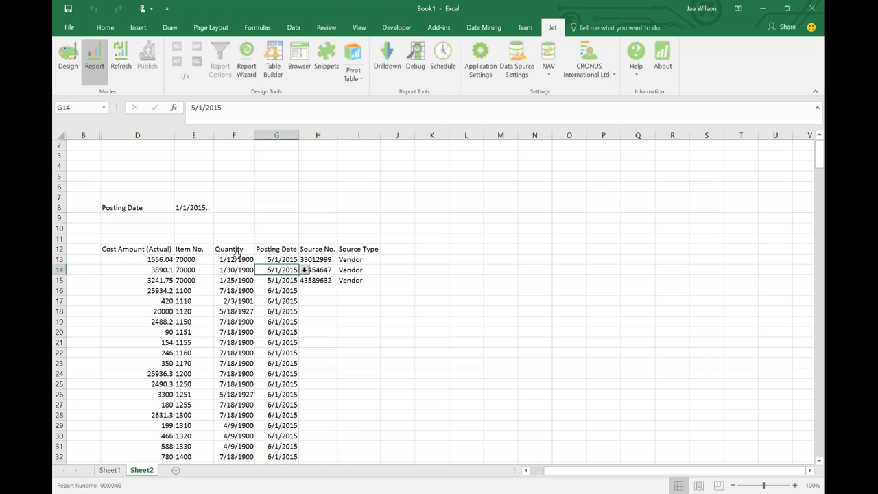
{"action": "left_click_drag", "start_coordinate": [117, 250], "coordinate": [349, 347]}
{"action": "left_click_drag", "start_coordinate": [317, 249], "coordinate": [320, 378]}
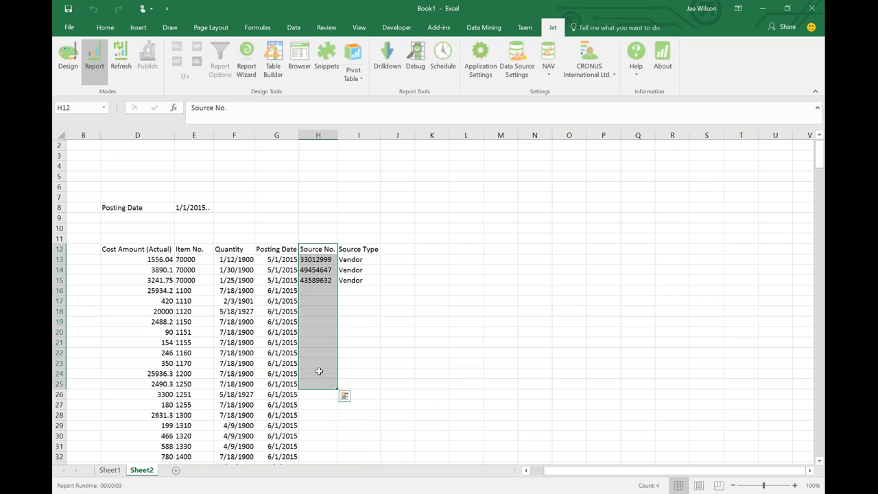
{"action": "left_click", "coordinate": [313, 279]}
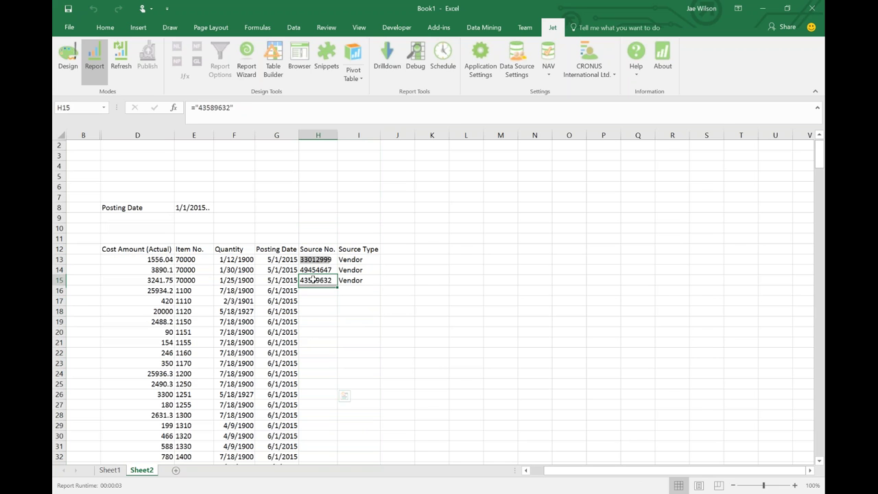
Sort the report rows by Source No., sorting numbers and text-numbers separately
{"action": "left_click", "coordinate": [300, 30]}
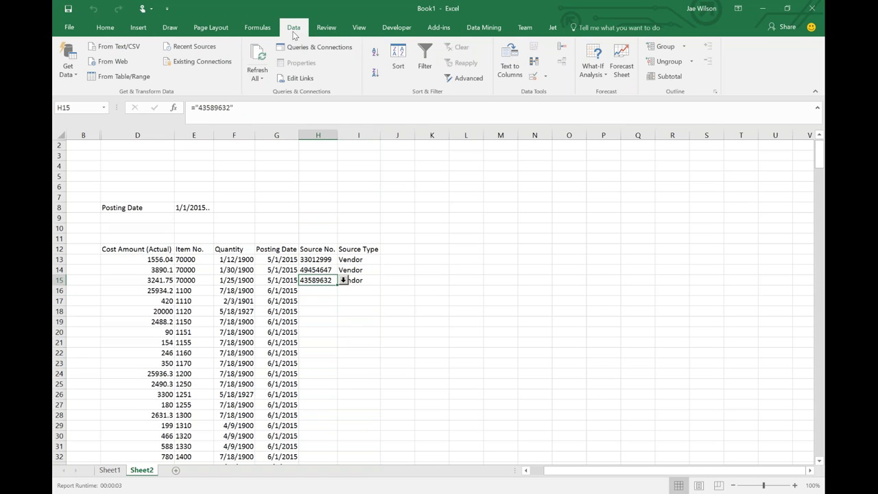
{"action": "left_click", "coordinate": [396, 62]}
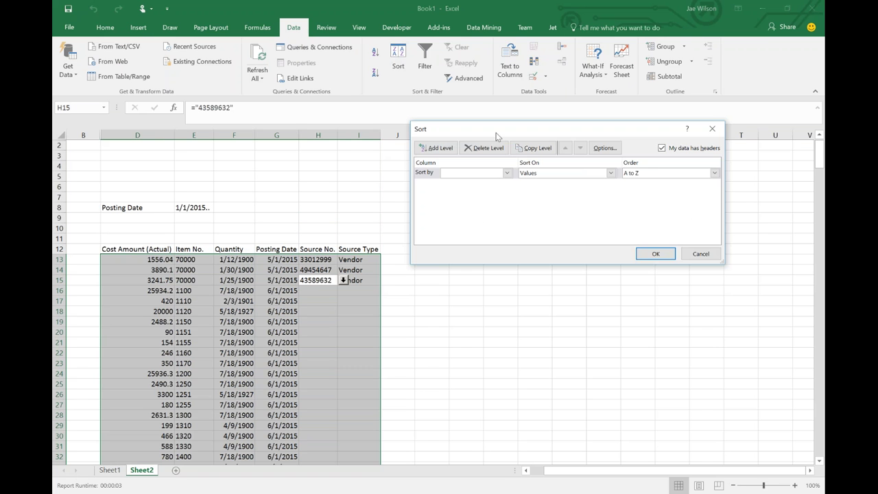
{"action": "left_click_drag", "start_coordinate": [503, 131], "coordinate": [330, 129]}
{"action": "left_click", "coordinate": [329, 166]}
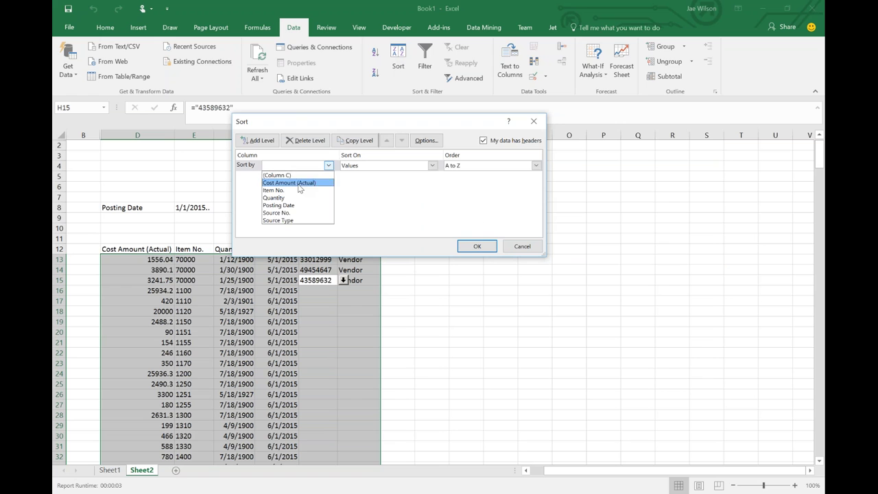
{"action": "left_click", "coordinate": [296, 208]}
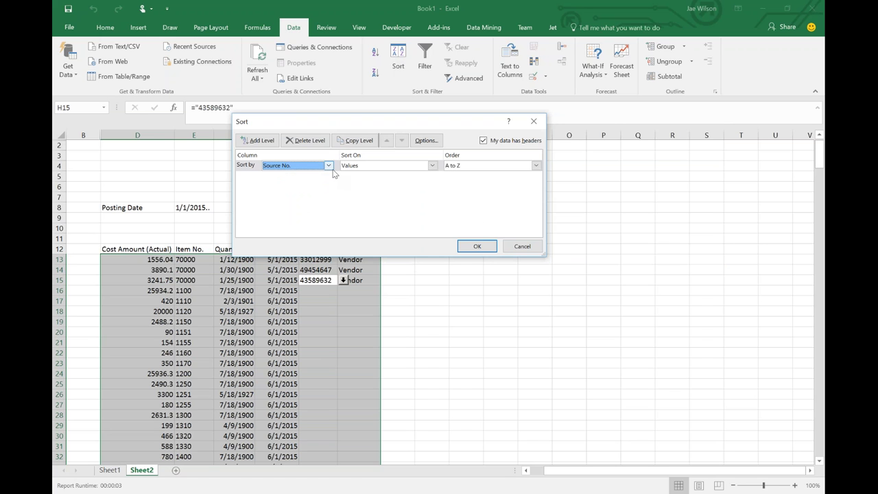
{"action": "left_click", "coordinate": [476, 247]}
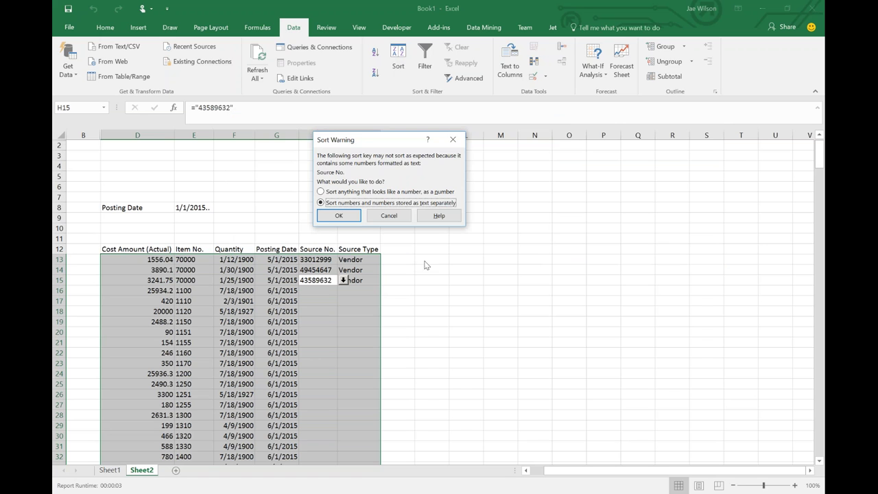
{"action": "left_click", "coordinate": [343, 215]}
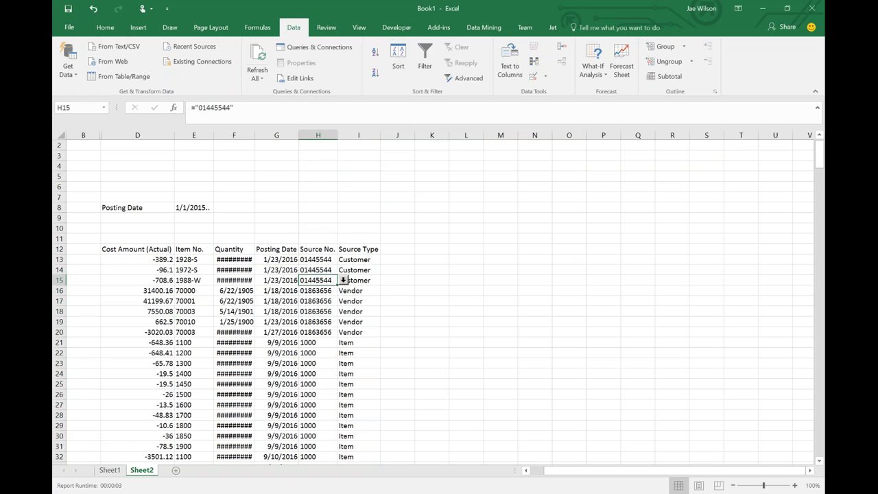
Widen the Quantity column so its values show and check the sorted rows
{"action": "left_click", "coordinate": [187, 280]}
{"action": "scroll", "coordinate": [171, 288], "scroll_direction": "down", "scroll_amount": 11}
{"action": "scroll", "coordinate": [169, 301], "scroll_direction": "down", "scroll_amount": 16}
{"action": "scroll", "coordinate": [175, 311], "scroll_direction": "down", "scroll_amount": 8}
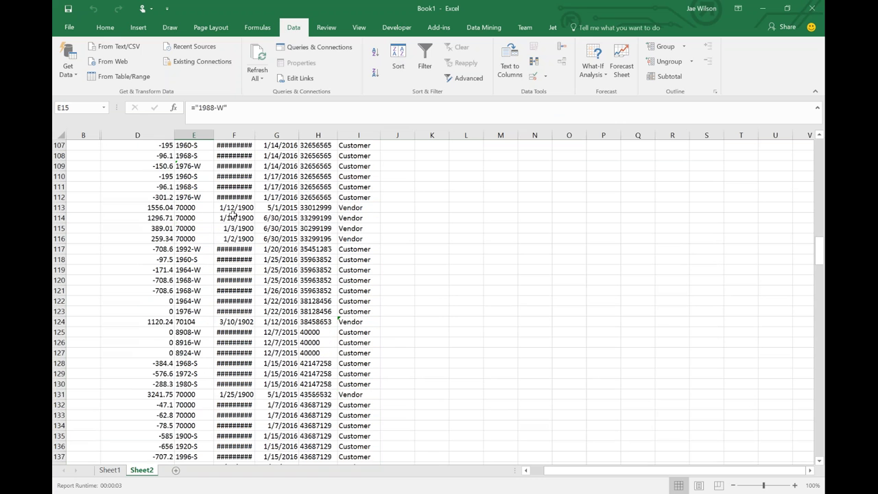
{"action": "mouse_move", "coordinate": [254, 135]}
{"action": "left_mouse_down"}
{"action": "mouse_move", "coordinate": [268, 135]}
{"action": "mouse_move", "coordinate": [255, 135]}
{"action": "left_mouse_up"}
{"action": "scroll", "coordinate": [267, 247], "scroll_direction": "up", "scroll_amount": 1}
{"action": "scroll", "coordinate": [267, 251], "scroll_direction": "up", "scroll_amount": 20}
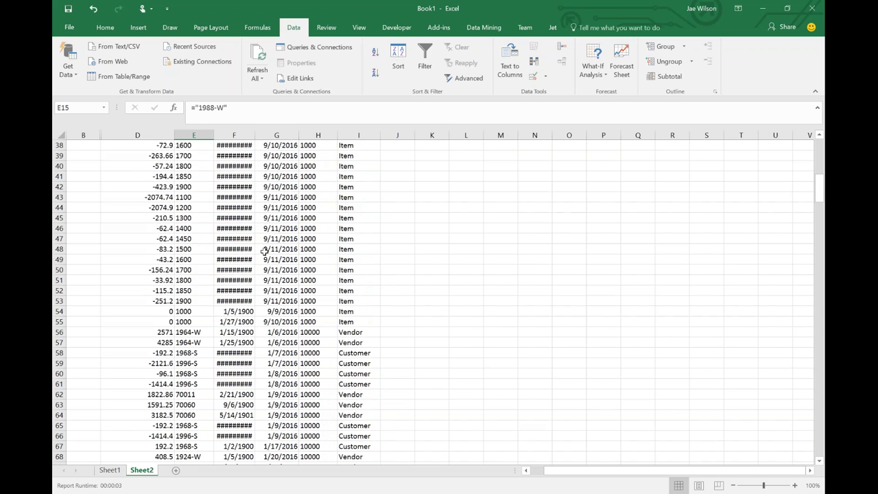
{"action": "scroll", "coordinate": [264, 251], "scroll_direction": "up", "scroll_amount": 12}
{"action": "left_click", "coordinate": [244, 258]}
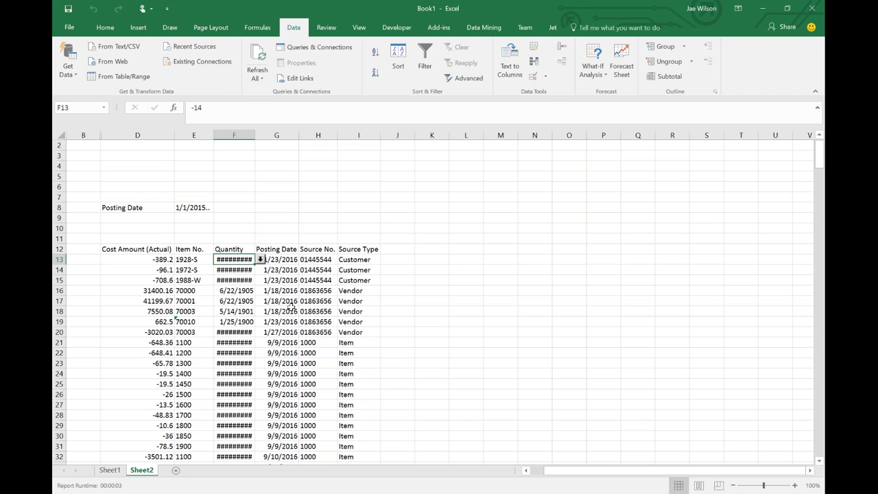
Convert the report range into an Excel table with headers
{"action": "left_click", "coordinate": [138, 28]}
{"action": "left_click", "coordinate": [144, 59]}
{"action": "scroll", "coordinate": [92, 261], "scroll_direction": "down", "scroll_amount": 3}
{"action": "scroll", "coordinate": [92, 260], "scroll_direction": "up", "scroll_amount": 3}
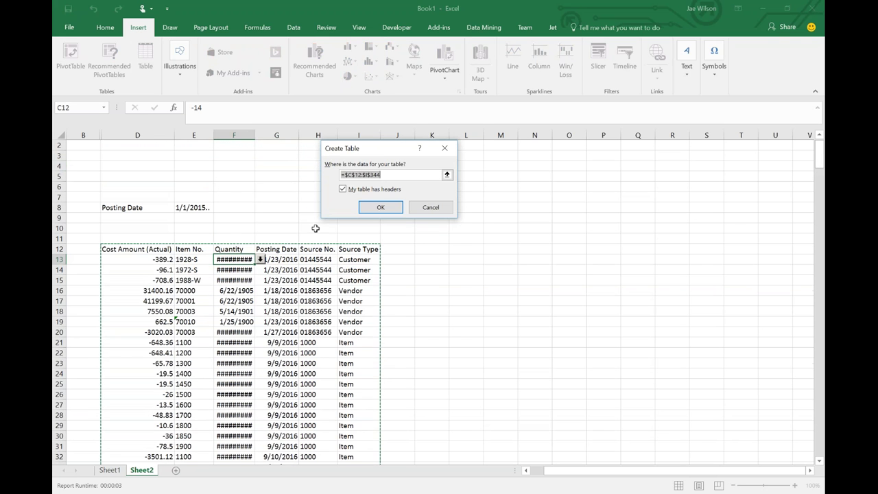
{"action": "left_click", "coordinate": [367, 208]}
{"action": "left_click", "coordinate": [339, 311]}
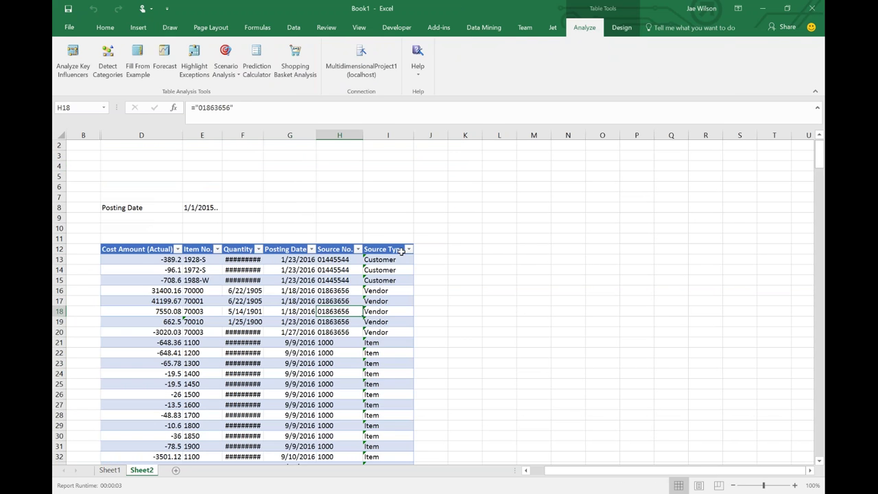
Filter the Source Type column to show only Customer rows, excluding blanks, Item and Vendor
{"action": "left_click", "coordinate": [409, 249]}
{"action": "left_click", "coordinate": [302, 388]}
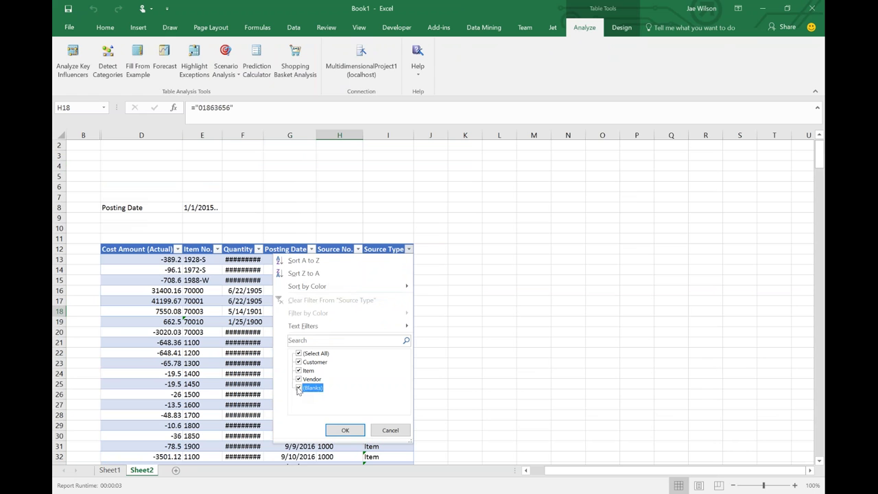
{"action": "left_click", "coordinate": [345, 431]}
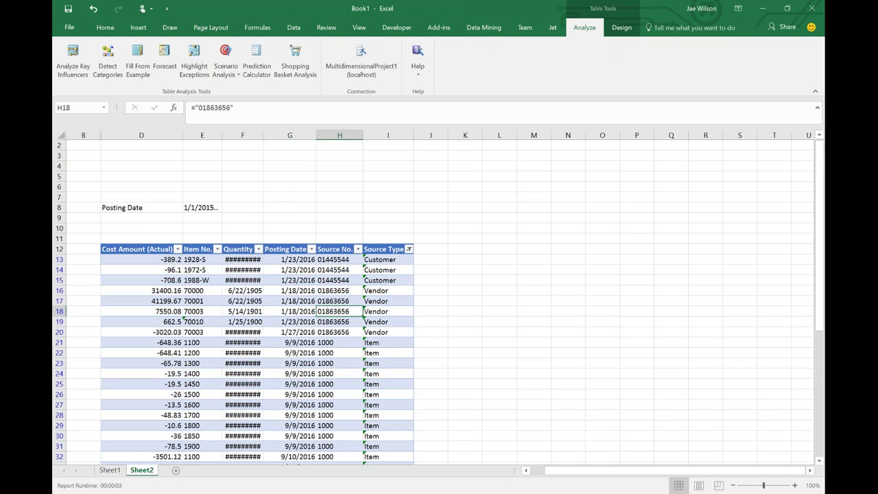
{"action": "left_click", "coordinate": [409, 249]}
{"action": "left_click", "coordinate": [299, 370]}
{"action": "left_click", "coordinate": [300, 379]}
{"action": "left_click", "coordinate": [345, 431]}
Check Source No. values in the filtered rows, then rerun the Jet report
{"action": "left_click", "coordinate": [388, 373]}
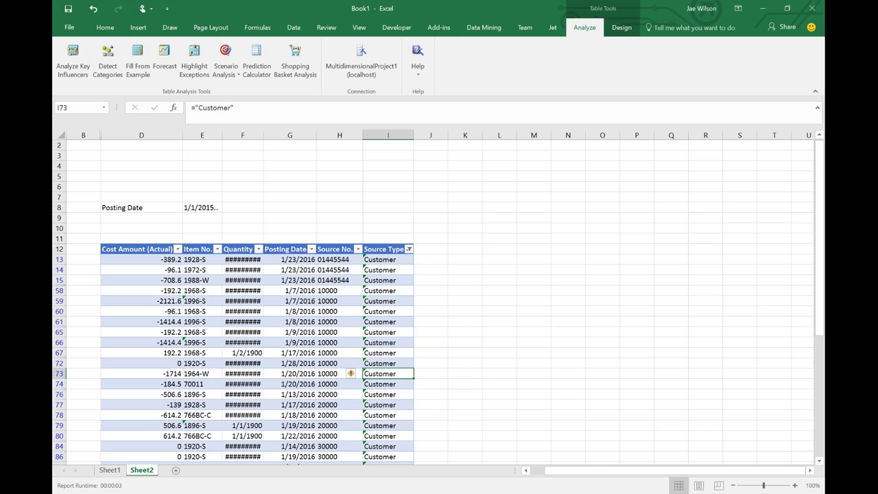
{"action": "left_click", "coordinate": [328, 332]}
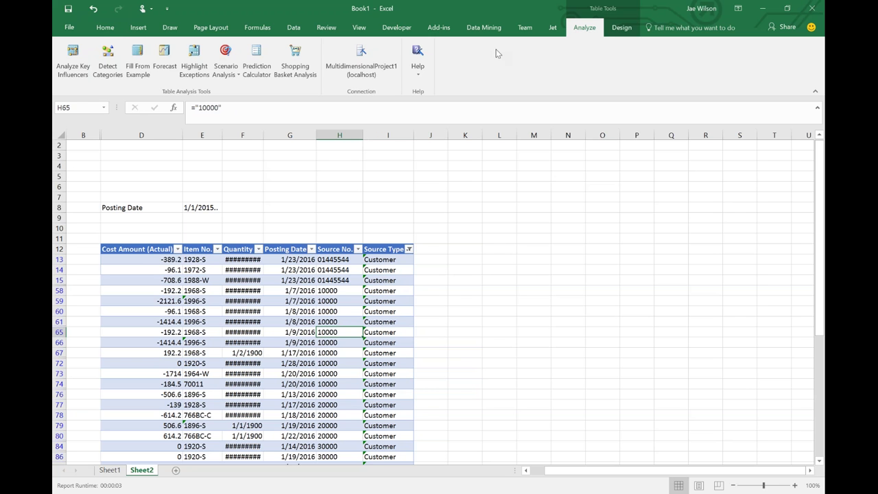
{"action": "left_click", "coordinate": [430, 258]}
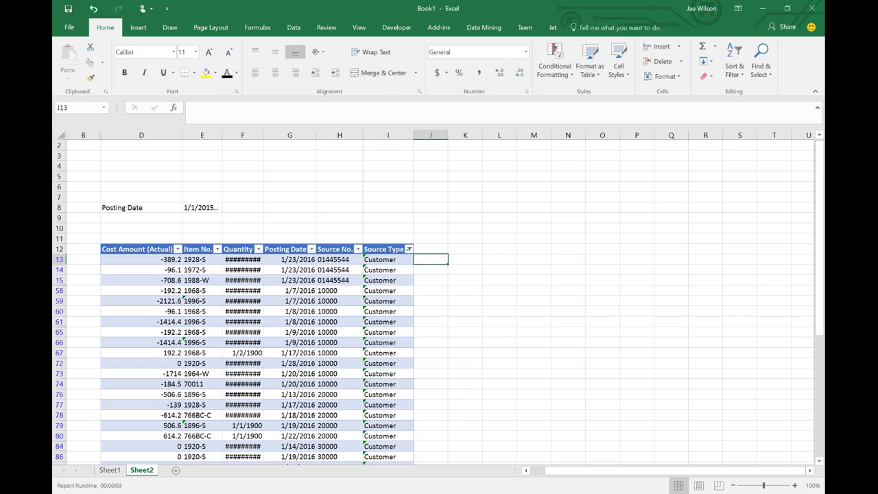
{"action": "left_click", "coordinate": [553, 27]}
{"action": "left_click", "coordinate": [94, 60]}
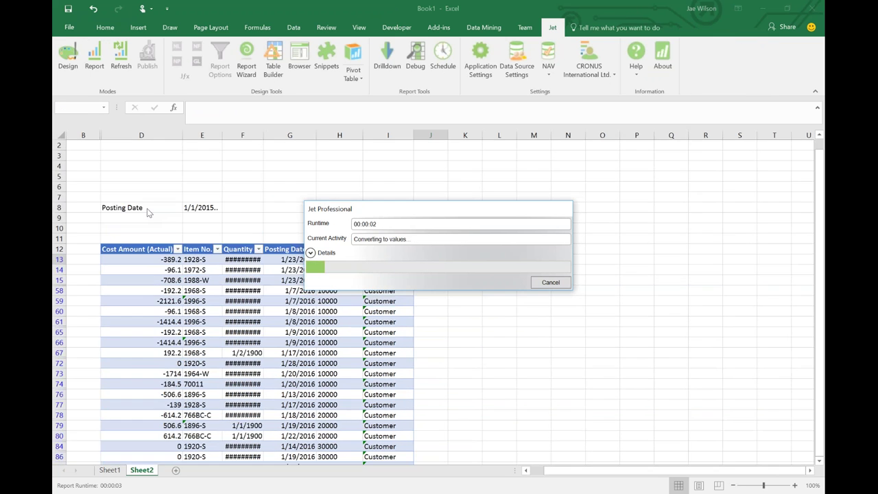
Select the refreshed block D11:K20, return the report to design mode, and go to Sheet1
{"action": "left_click_drag", "start_coordinate": [137, 239], "coordinate": [430, 332]}
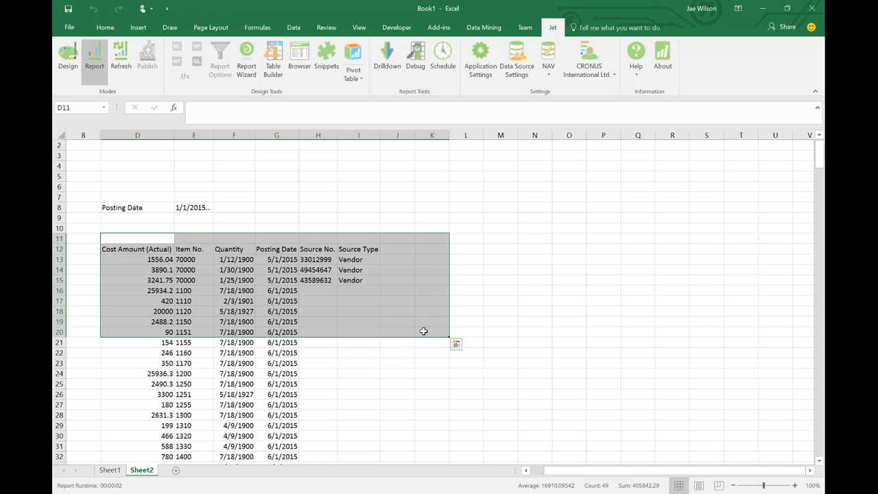
{"action": "left_click", "coordinate": [67, 58]}
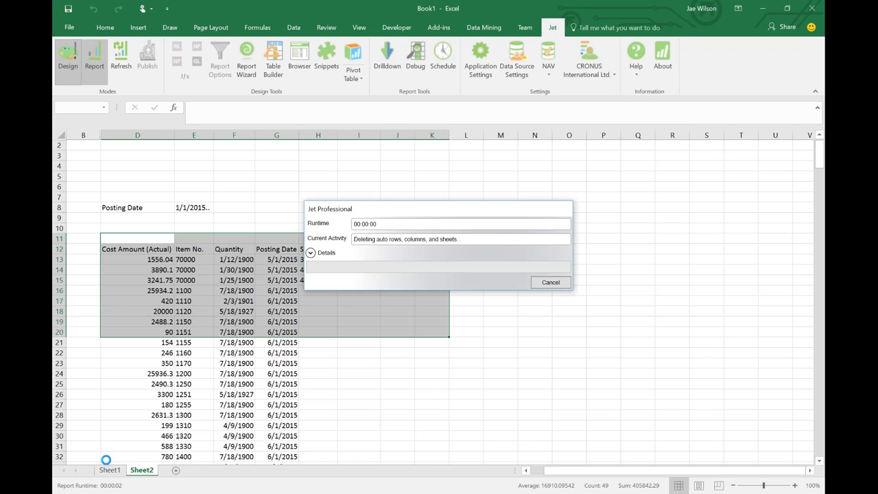
{"action": "key", "text": "ctrl+Page_Up"}
Enter 'DO NOT modify a Jet Professional Report in Report Mode' in F18
{"action": "left_click", "coordinate": [531, 315]}
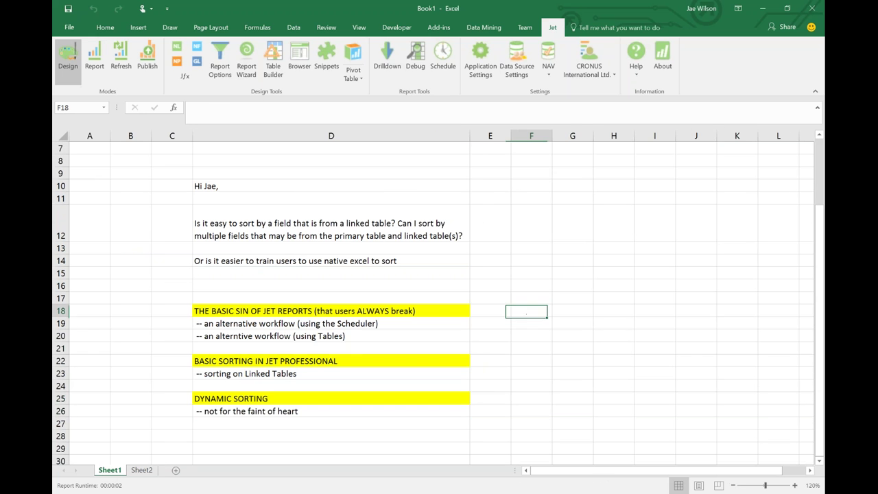
{"action": "type", "text": "DO NO"}
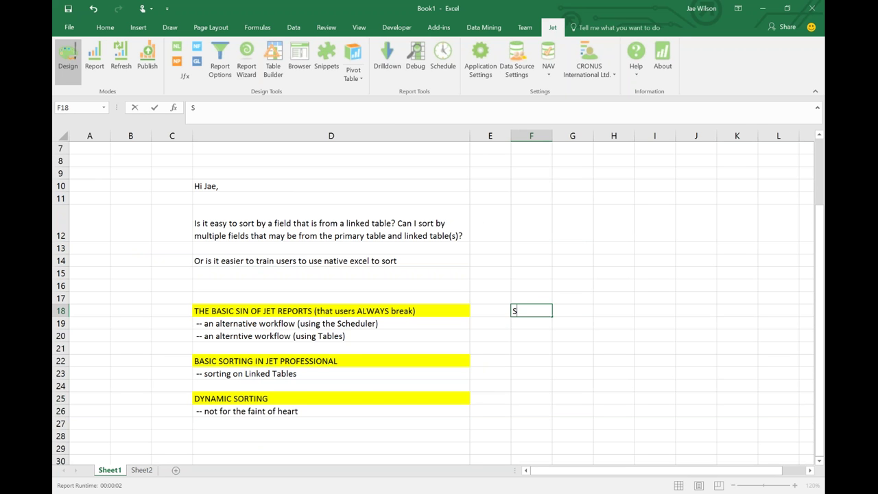
{"action": "type", "text": "T modify a Jet P"}
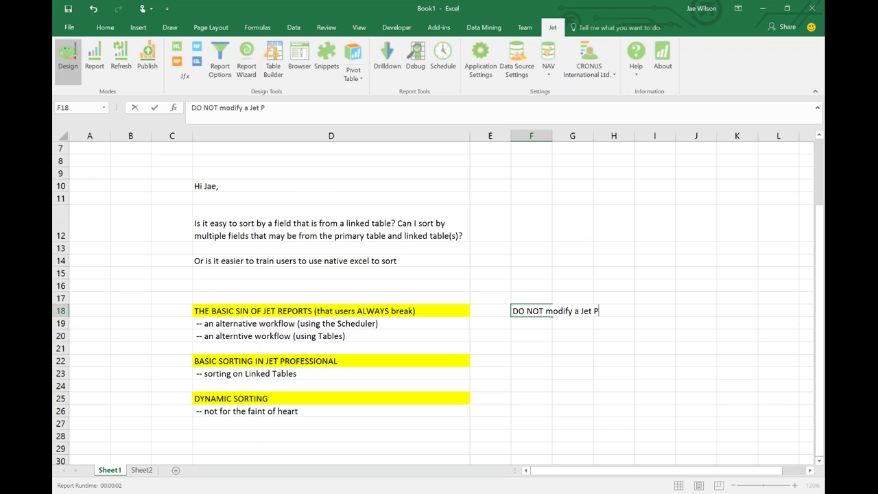
{"action": "type", "text": "rofessional Report"}
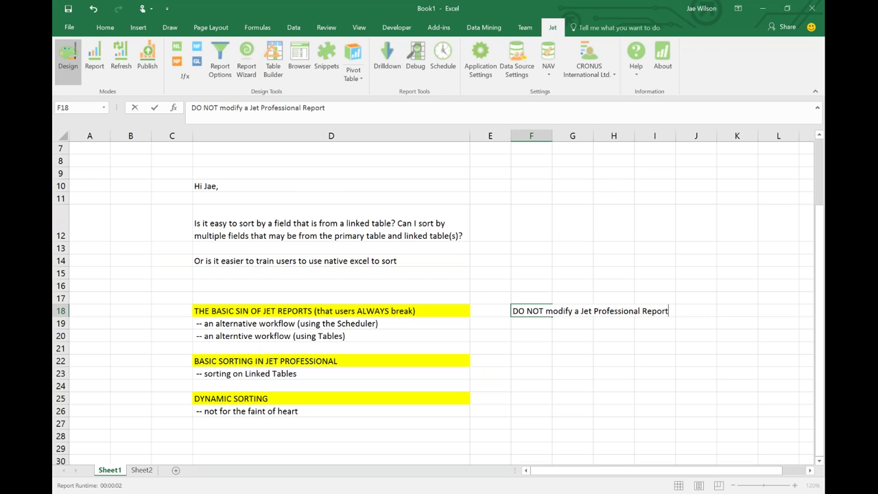
{"action": "type", "text": " in Report Mode"}
{"action": "key", "text": "Return"}
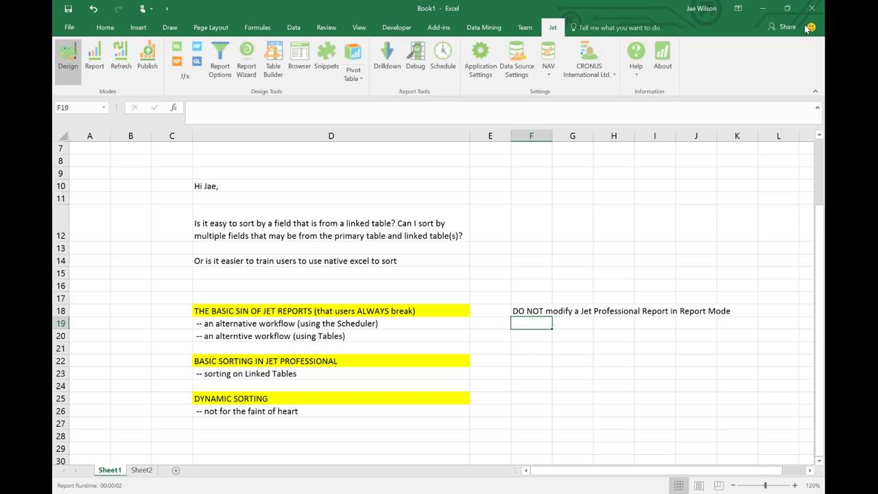
Point out the two alternative workflow lines below the warning, then return to Sheet2
{"action": "left_click", "coordinate": [547, 307]}
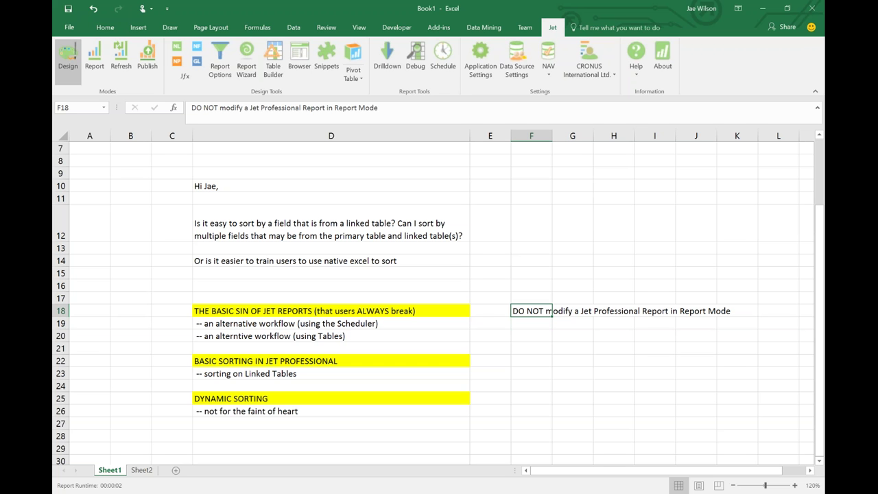
{"action": "left_click_drag", "start_coordinate": [404, 323], "coordinate": [402, 334]}
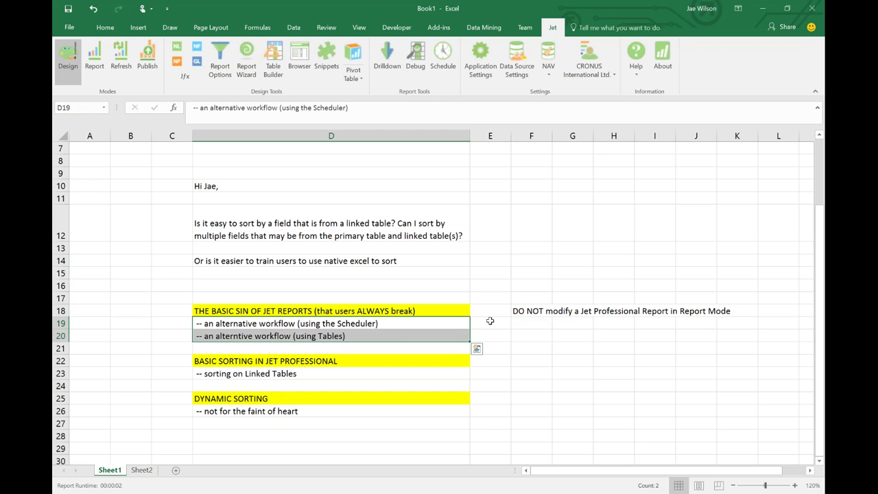
{"action": "left_click", "coordinate": [540, 322]}
{"action": "left_click", "coordinate": [141, 470]}
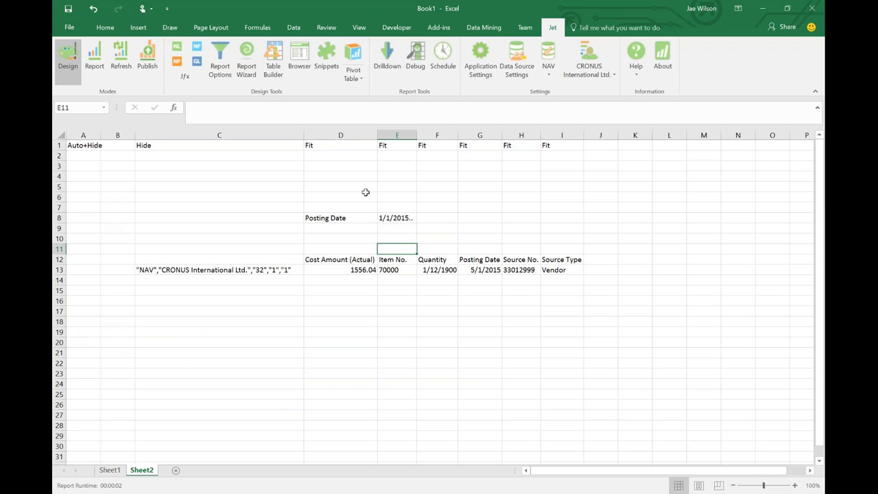
{"action": "left_click", "coordinate": [443, 61]}
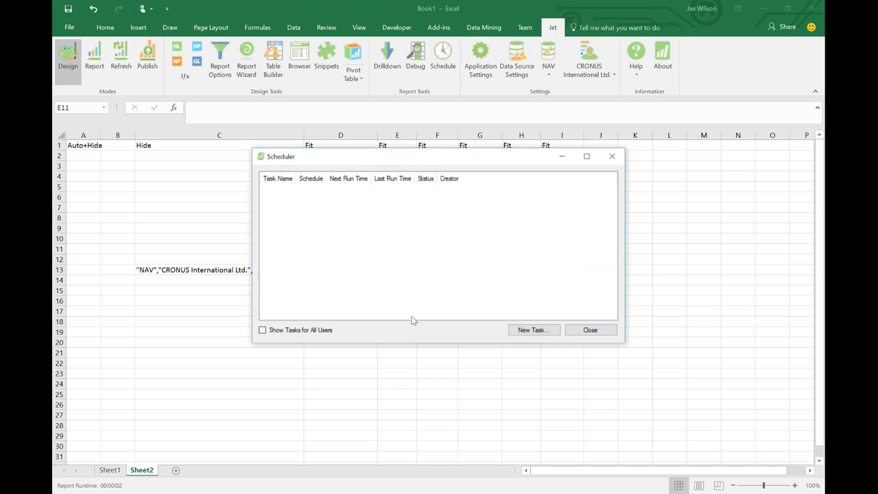
{"action": "left_click", "coordinate": [529, 330]}
{"action": "left_click", "coordinate": [330, 201]}
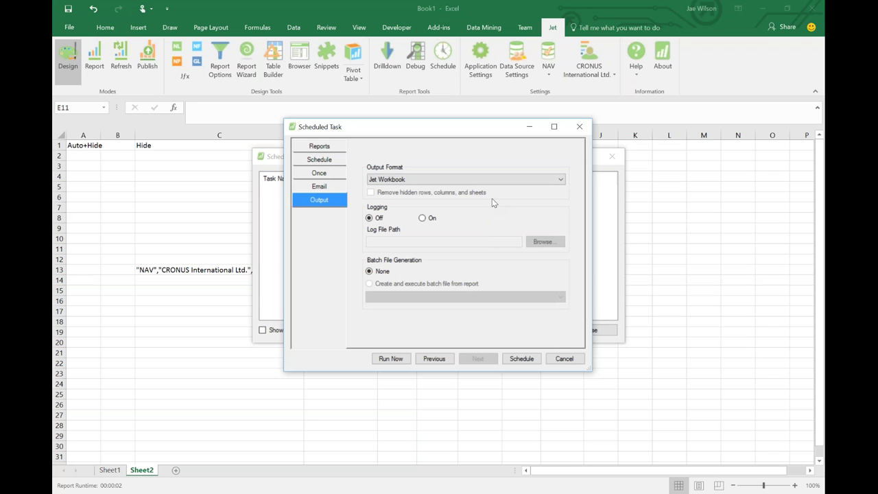
{"action": "left_click", "coordinate": [387, 178]}
{"action": "left_click", "coordinate": [394, 194]}
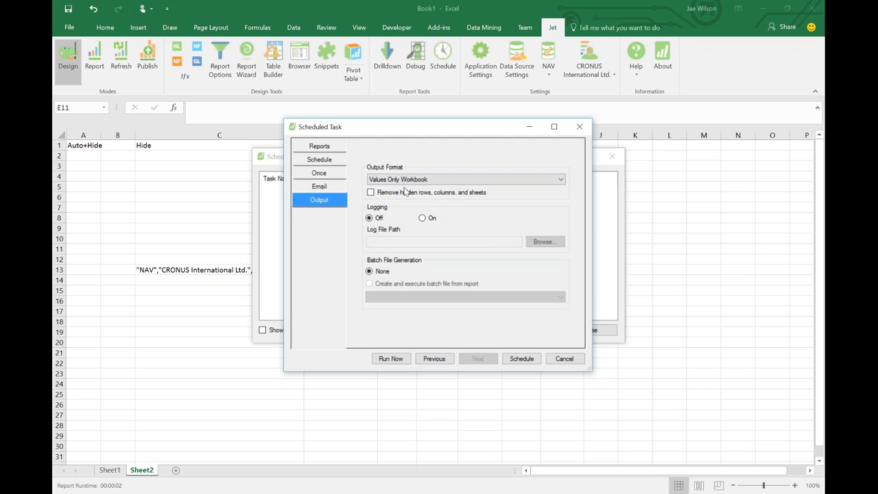
{"action": "left_click", "coordinate": [580, 126]}
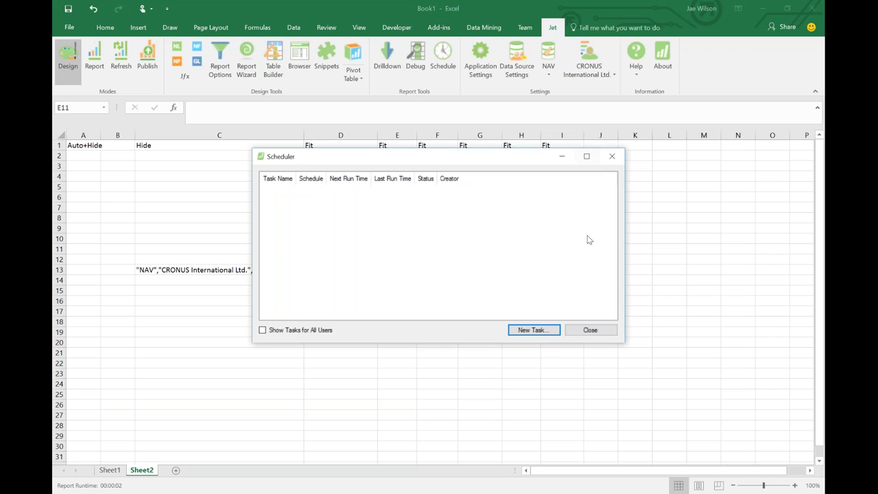
{"action": "left_click", "coordinate": [603, 330]}
{"action": "left_click", "coordinate": [109, 470]}
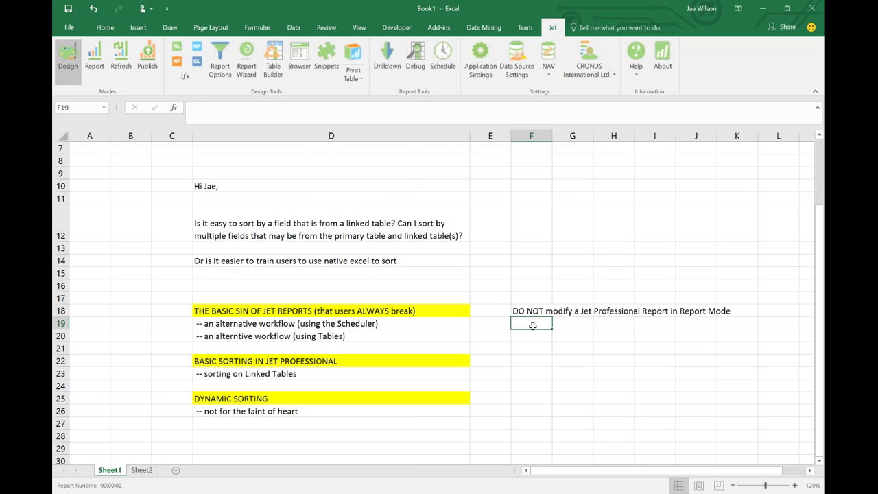
Enter the note 'use "Values Only Workbook" in the Jet Scheduler' in F19
{"action": "type", "text": "use V"}
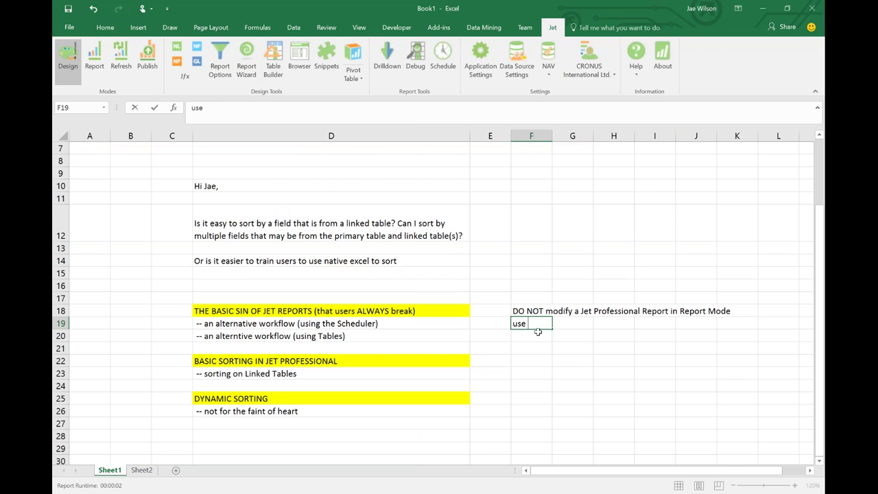
{"action": "key", "text": "BackSpace"}
{"action": "type", "text": "\"Values Only "}
{"action": "type", "text": "WOrk"}
{"action": "key", "text": "BackSpace"}
{"action": "key", "text": "BackSpace"}
{"action": "key", "text": "BackSpace"}
{"action": "type", "text": "orkbook\""}
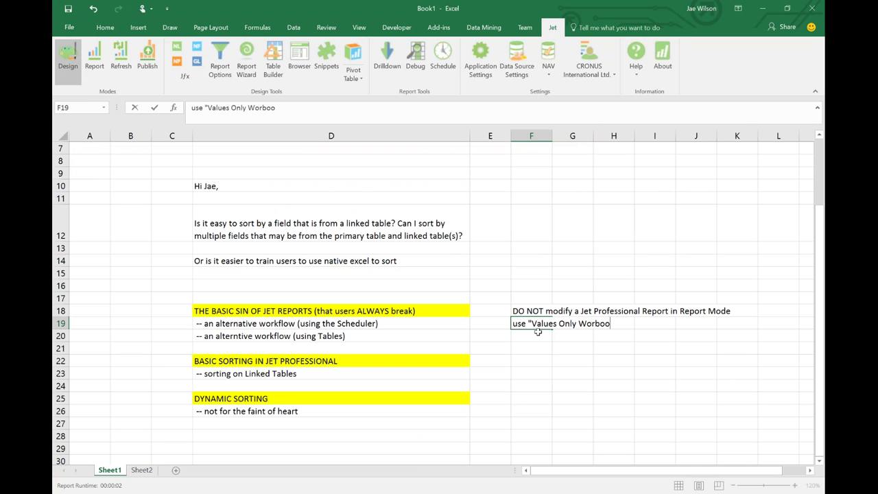
{"action": "key", "text": "BackSpace"}
{"action": "key", "text": "BackSpace"}
{"action": "key", "text": "BackSpace"}
{"action": "key", "text": "BackSpace"}
{"action": "key", "text": "BackSpace"}
{"action": "key", "text": "BackSpace"}
{"action": "type", "text": "rkbook\" in the Jet Scheduler"}
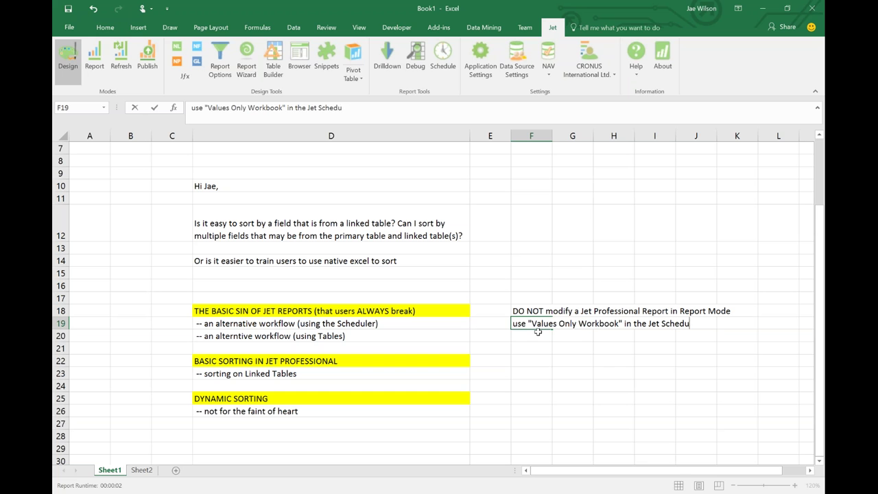
{"action": "key", "text": "Return"}
Relate the note to the Scheduler and Tables workflow lines, then return to Sheet2
{"action": "left_click", "coordinate": [536, 325]}
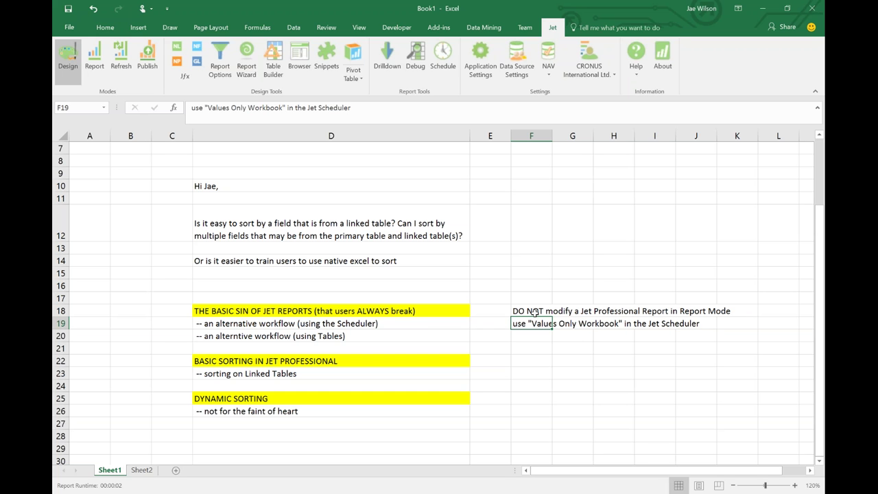
{"action": "left_click", "coordinate": [208, 333]}
{"action": "left_click", "coordinate": [212, 323]}
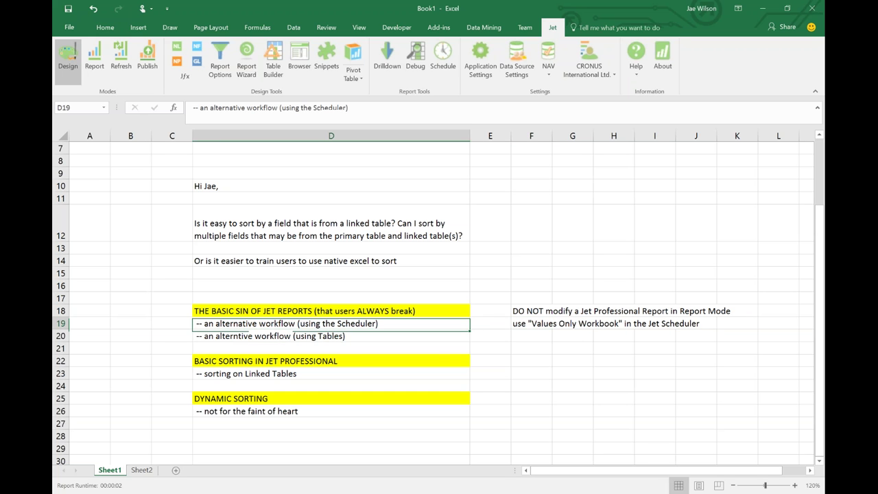
{"action": "left_click", "coordinate": [528, 322]}
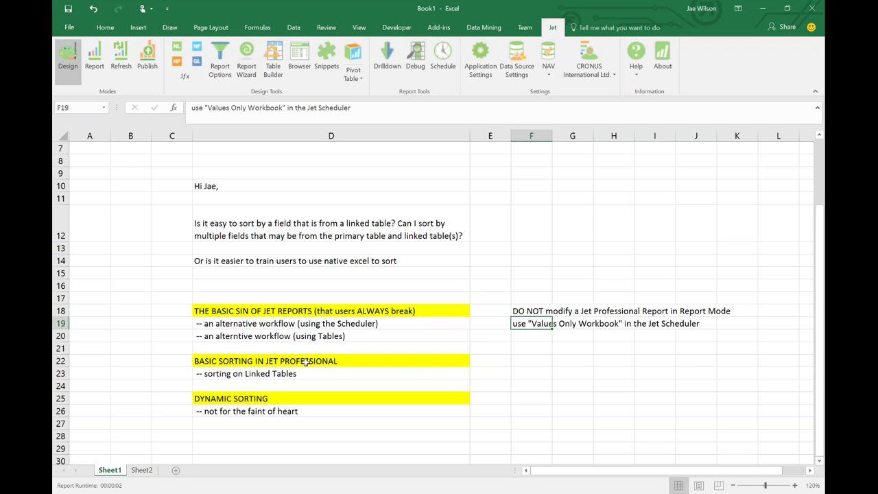
{"action": "left_click", "coordinate": [318, 338]}
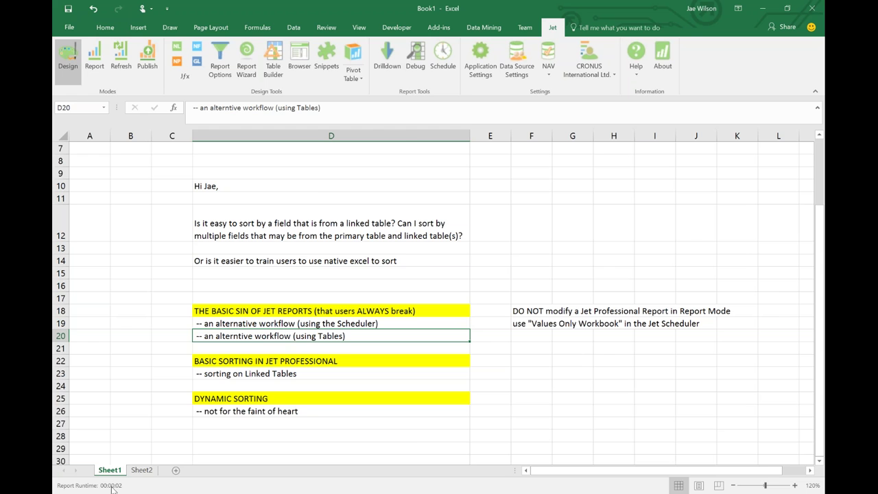
{"action": "left_click", "coordinate": [142, 470]}
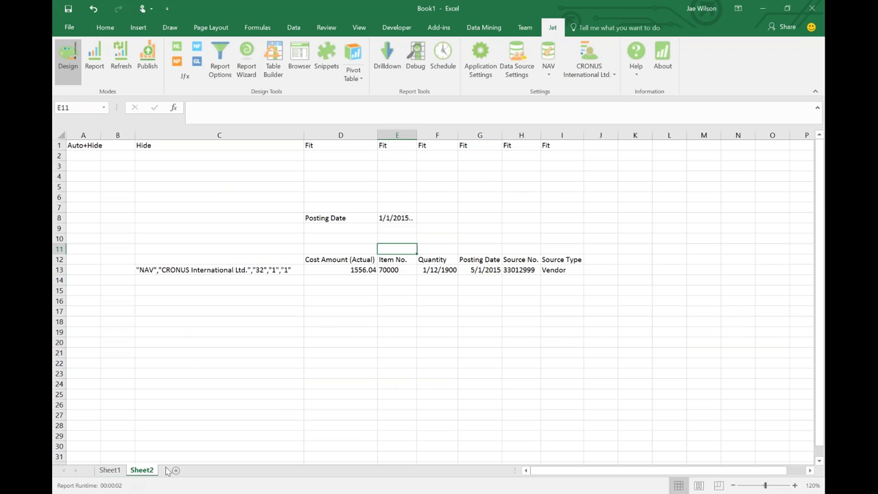
{"action": "left_click", "coordinate": [283, 64]}
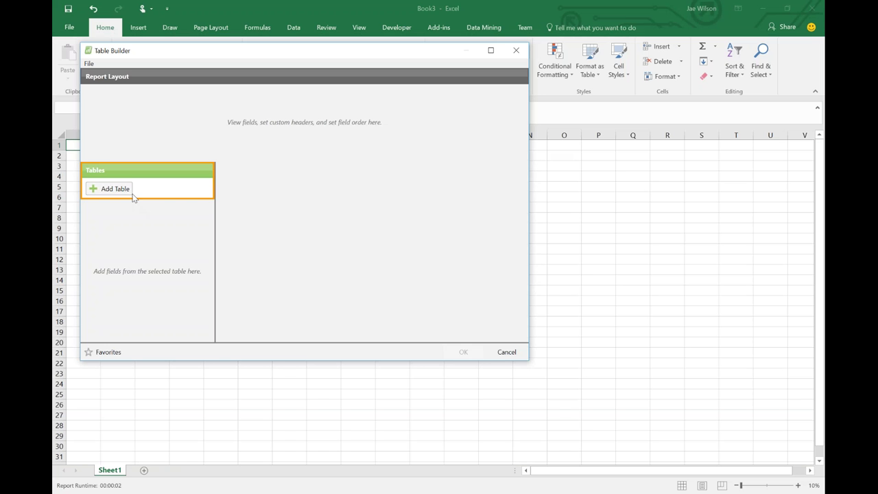
{"action": "left_click", "coordinate": [133, 192]}
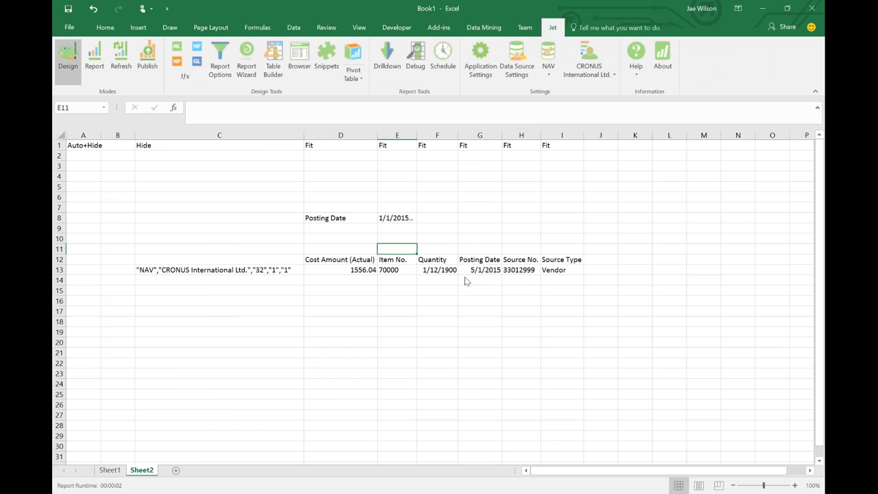
{"action": "mouse_move", "coordinate": [544, 493]}
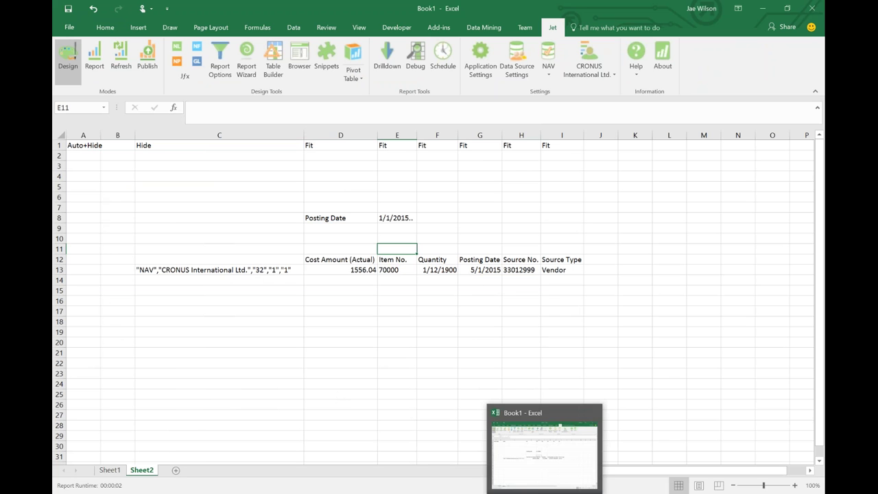
{"action": "left_click", "coordinate": [397, 332]}
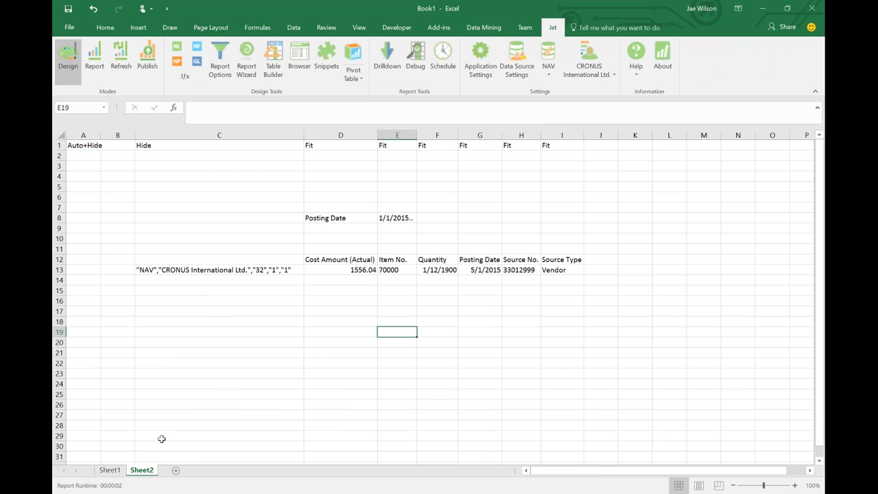
Create a copy of the Sheet2 worksheet
{"action": "right_click", "coordinate": [146, 471]}
{"action": "left_click", "coordinate": [182, 386]}
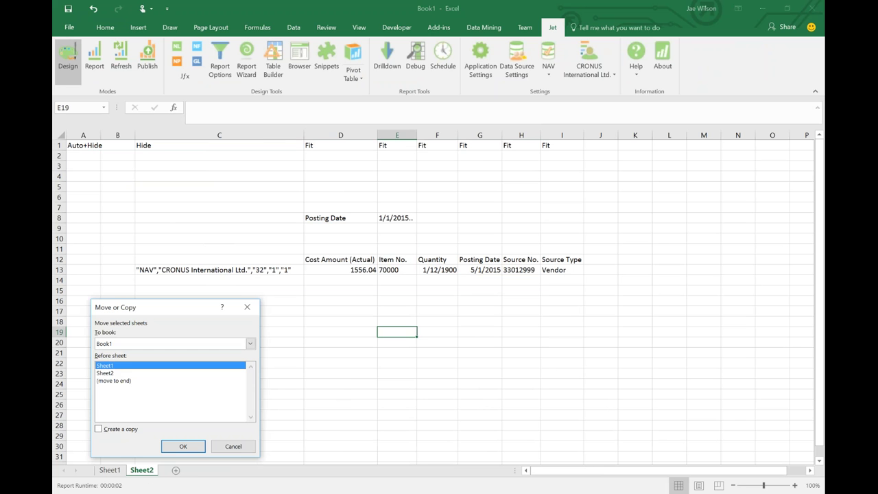
{"action": "left_click", "coordinate": [126, 431]}
{"action": "left_click", "coordinate": [180, 447]}
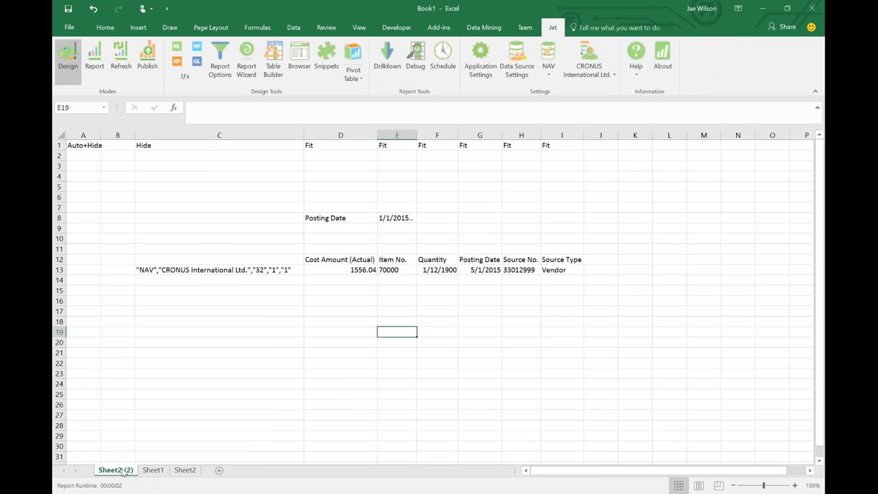
Rename the copied sheet to 'Table' and select cell C13
{"action": "right_click", "coordinate": [126, 471]}
{"action": "left_click", "coordinate": [147, 368]}
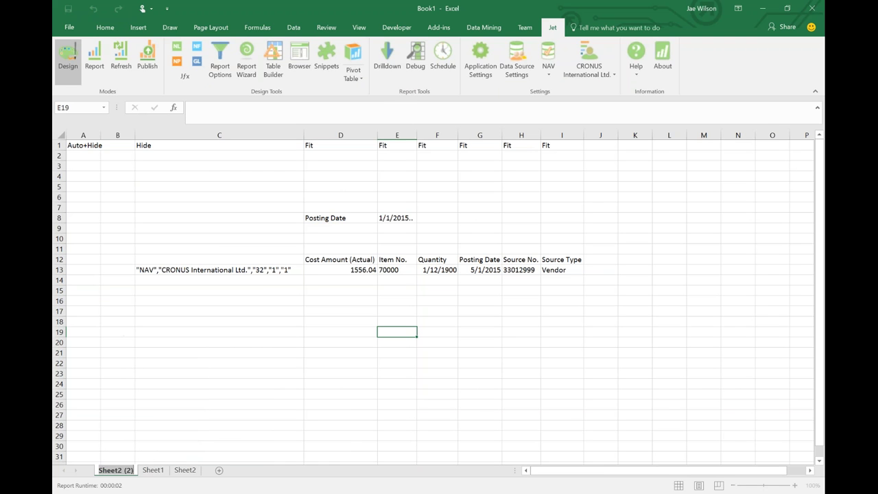
{"action": "type", "text": "Table"}
{"action": "key", "text": "Return"}
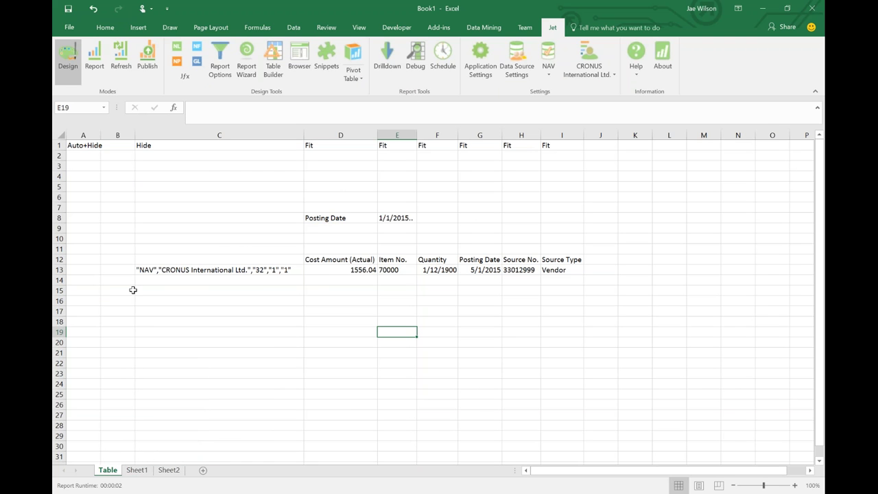
{"action": "left_click", "coordinate": [247, 269]}
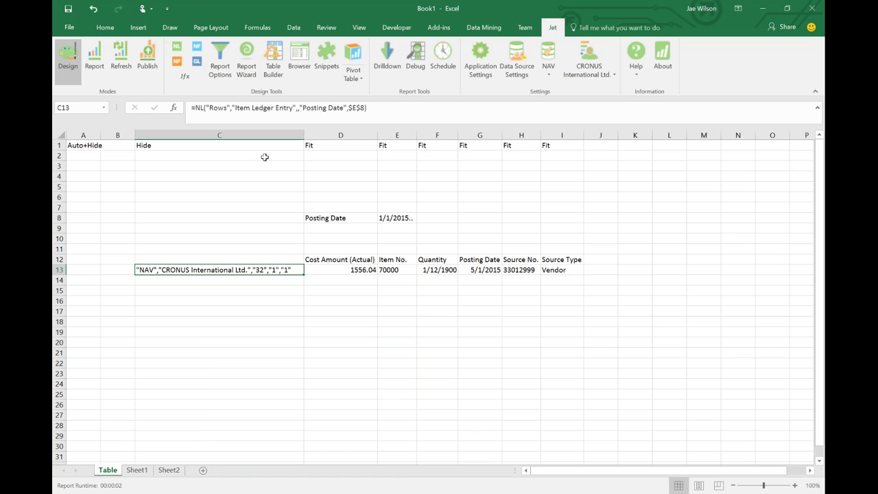
{"action": "left_click", "coordinate": [223, 108]}
{"action": "double_click", "coordinate": [223, 108]}
{"action": "type", "text": "\"Table\""}
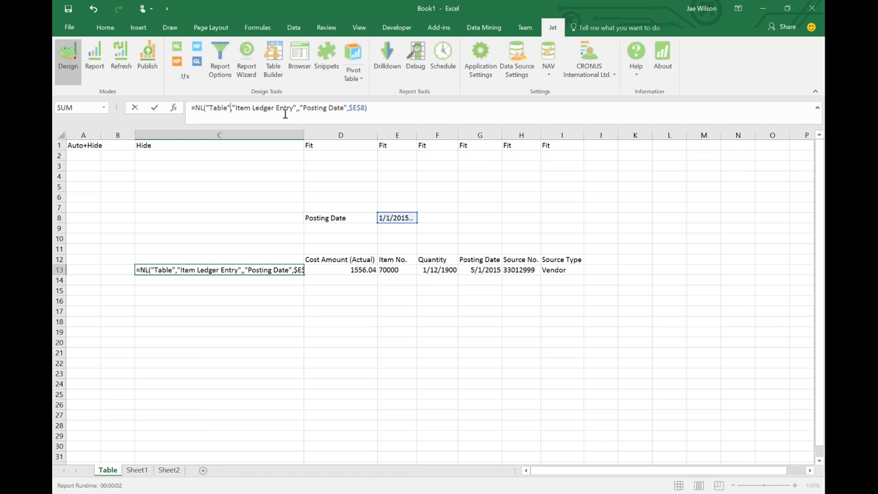
{"action": "key", "text": "Escape"}
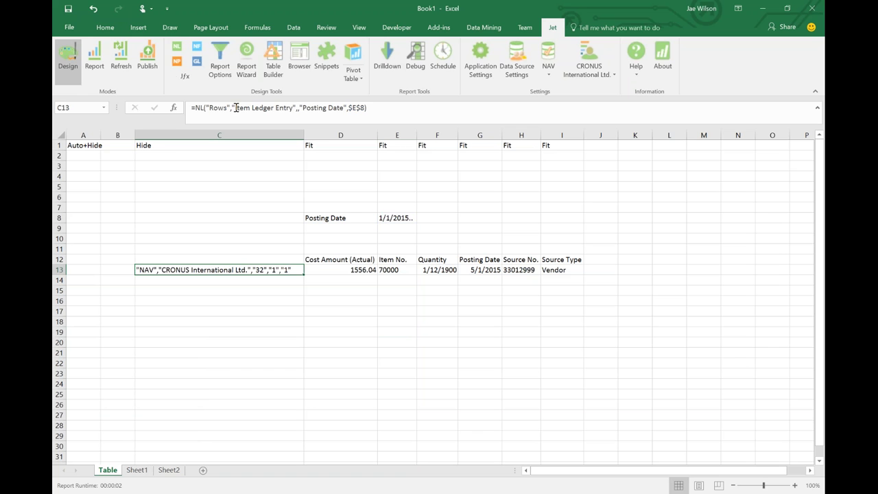
In the Jet Function Wizard for C13, set the What argument to Table
{"action": "left_click", "coordinate": [178, 47]}
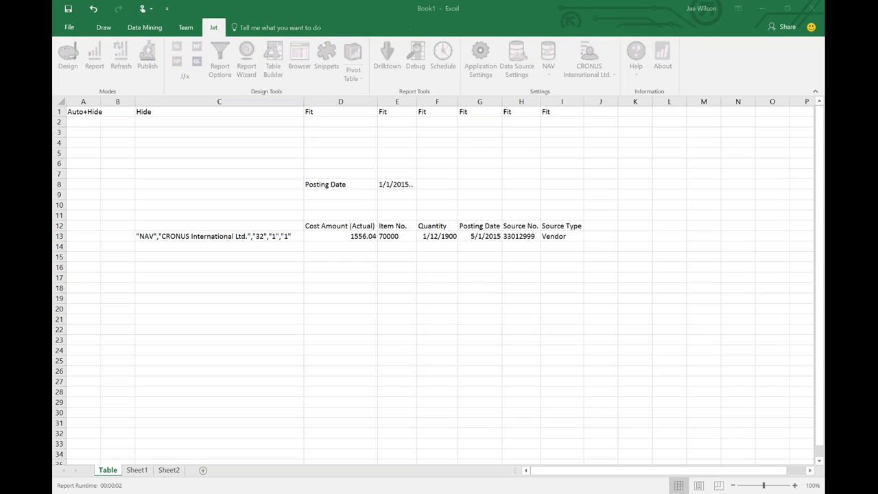
{"action": "left_click", "coordinate": [342, 241]}
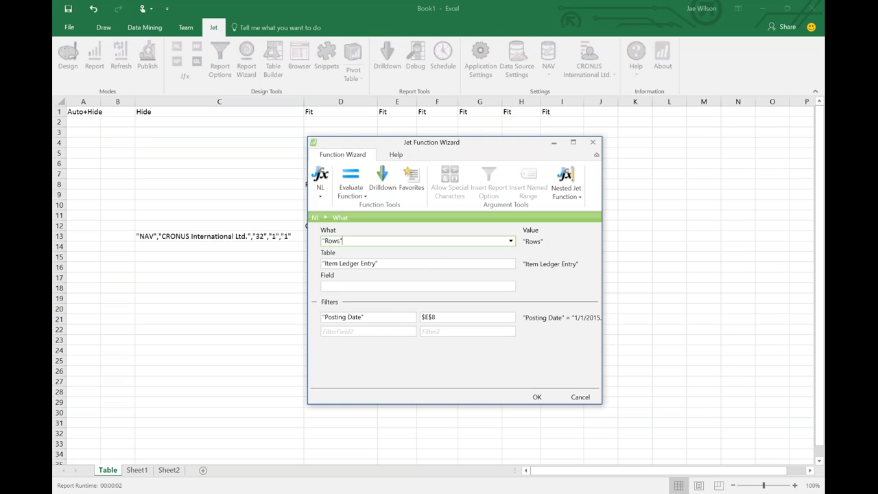
{"action": "left_click", "coordinate": [511, 240]}
{"action": "type", "text": "table"}
{"action": "key", "text": "Return"}
Set Fields to the absolute header range $D$12:$I$12
{"action": "left_click", "coordinate": [498, 287]}
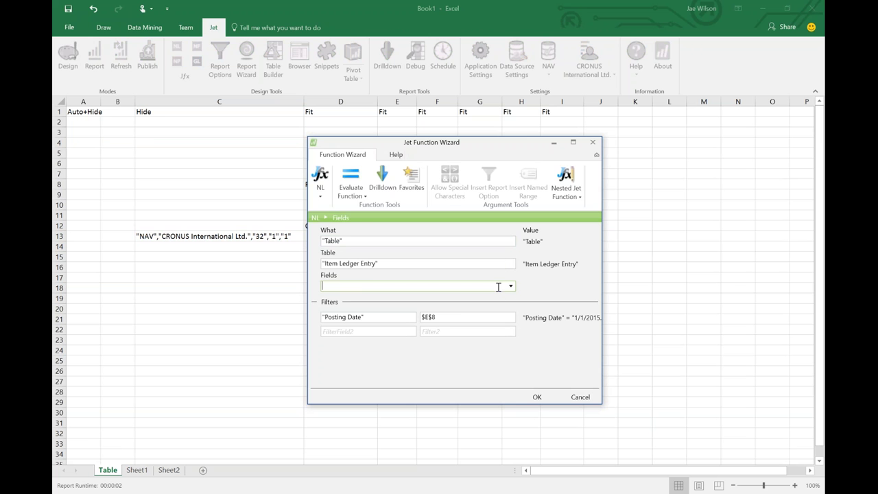
{"action": "left_click_drag", "start_coordinate": [499, 147], "coordinate": [621, 119]}
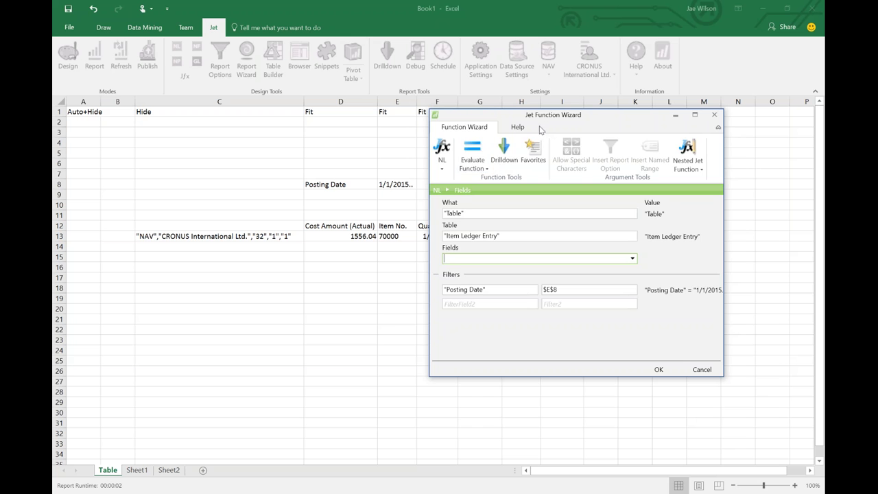
{"action": "left_click_drag", "start_coordinate": [547, 122], "coordinate": [491, 275]}
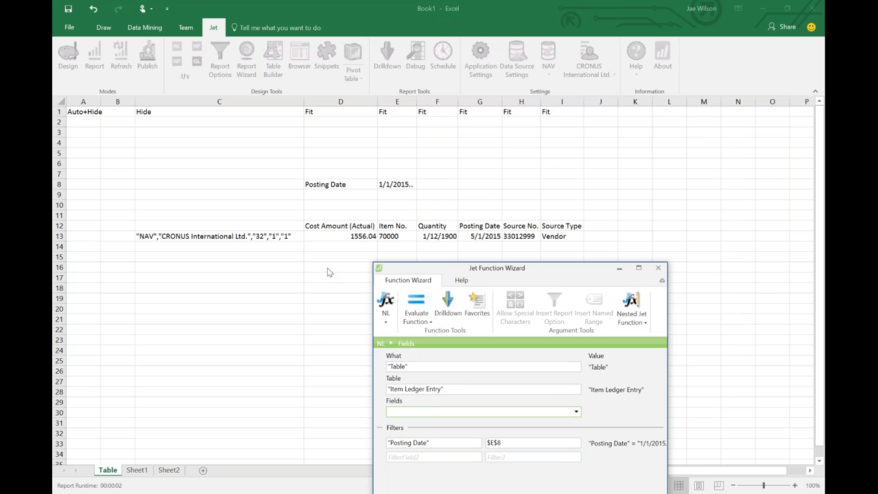
{"action": "left_click_drag", "start_coordinate": [330, 232], "coordinate": [566, 229]}
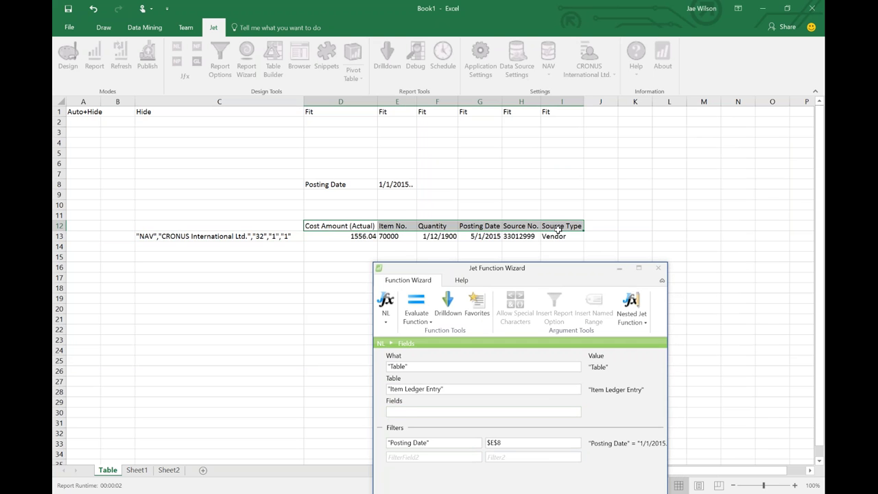
{"action": "left_click", "coordinate": [408, 410]}
{"action": "key", "text": "End"}
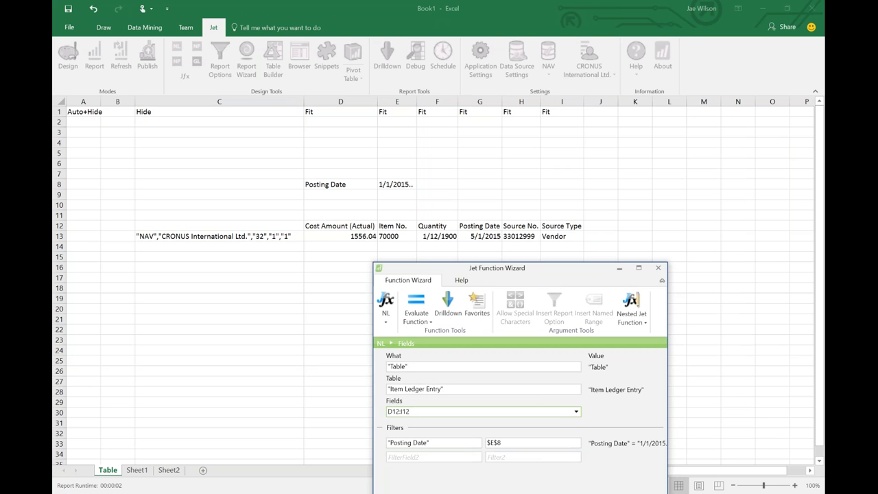
{"action": "key", "text": "F4"}
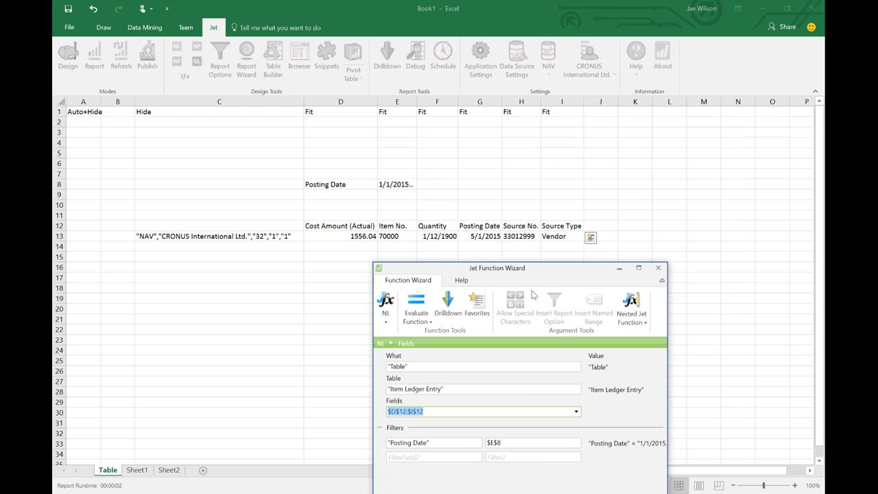
{"action": "left_click_drag", "start_coordinate": [519, 277], "coordinate": [492, 122]}
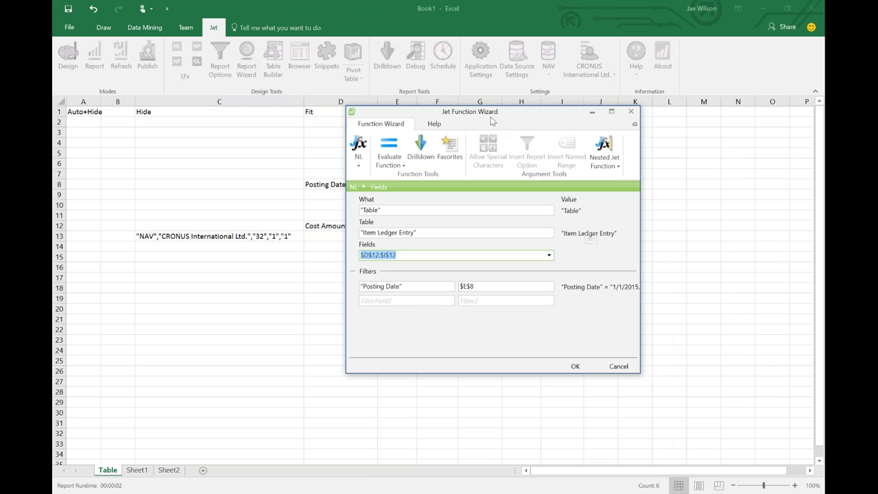
Add an IncludeDuplicates= filter with value True
{"action": "left_click", "coordinate": [419, 300]}
{"action": "left_click", "coordinate": [451, 302]}
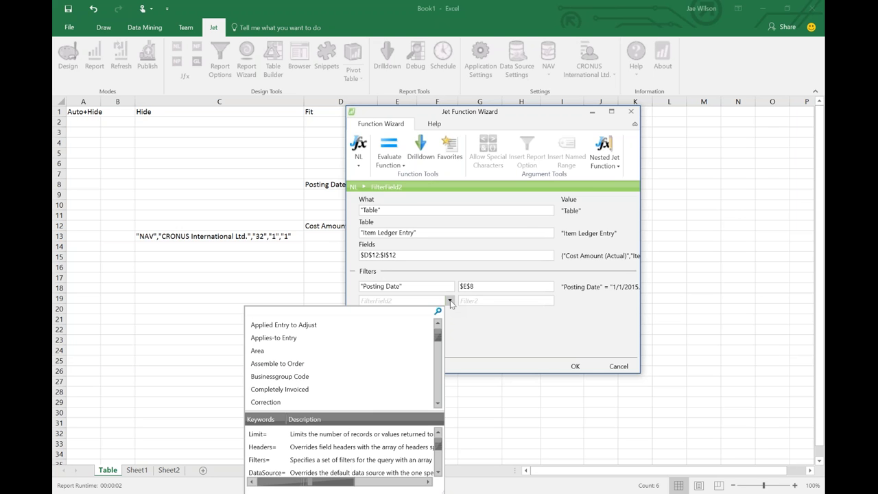
{"action": "type", "text": "inclu"}
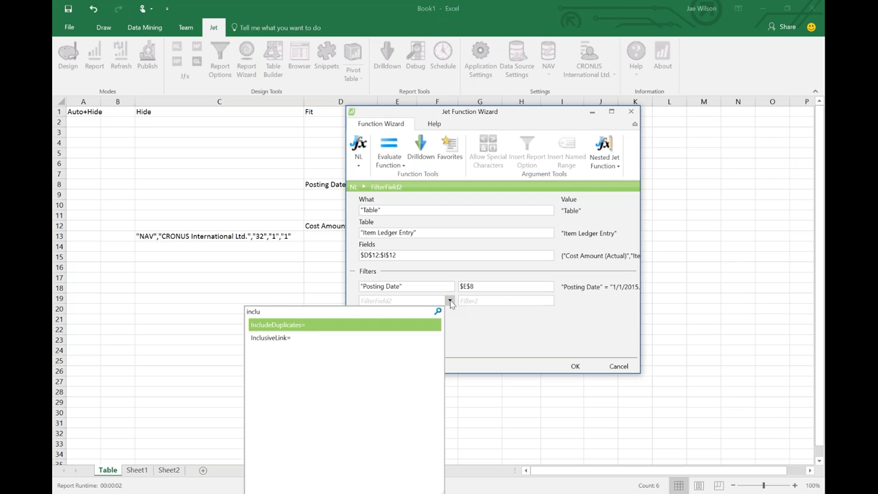
{"action": "key", "text": "Return"}
{"action": "key", "text": "Tab"}
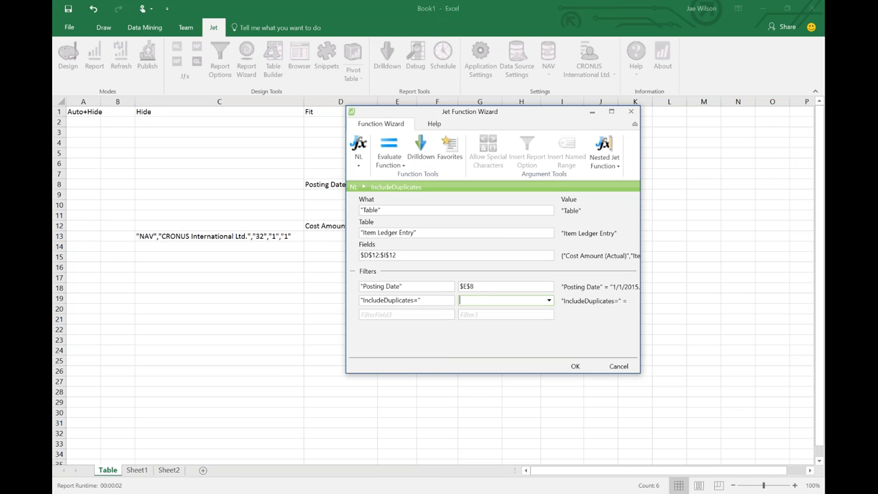
{"action": "left_click", "coordinate": [549, 299]}
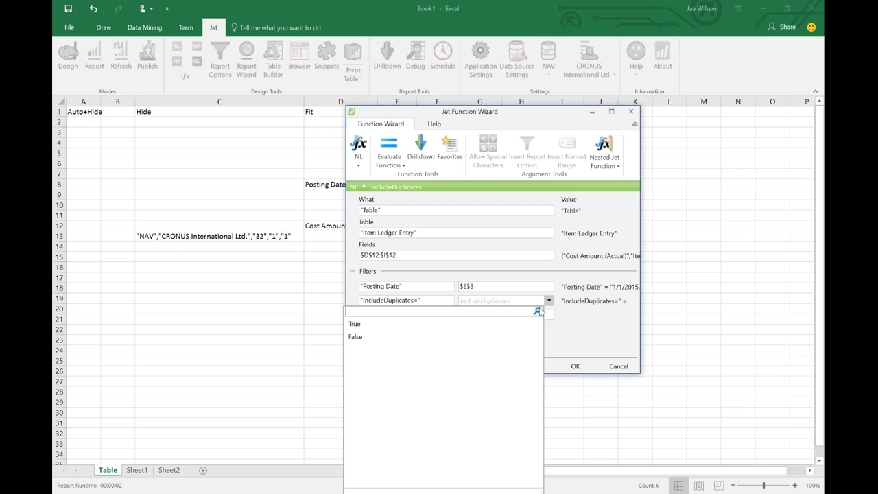
{"action": "left_click", "coordinate": [367, 326]}
Add a TableName= filter with value "MyReport"
{"action": "key", "text": "Tab"}
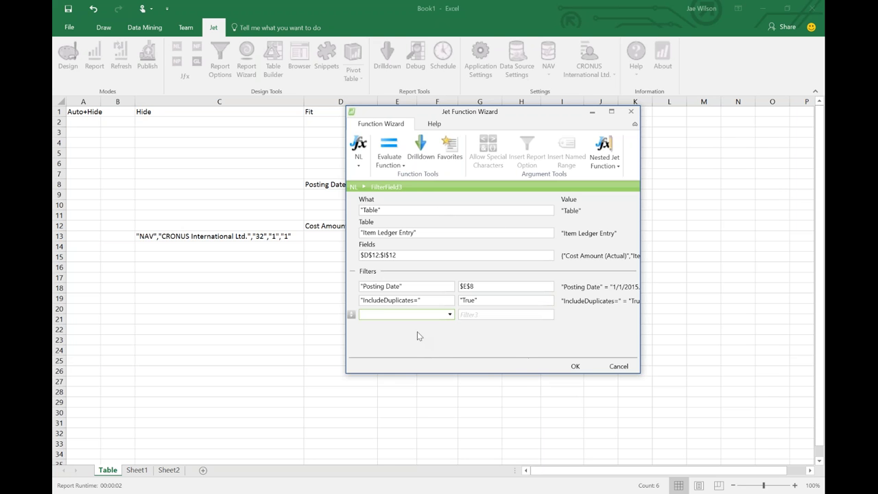
{"action": "left_click", "coordinate": [450, 315]}
{"action": "type", "text": "tablen"}
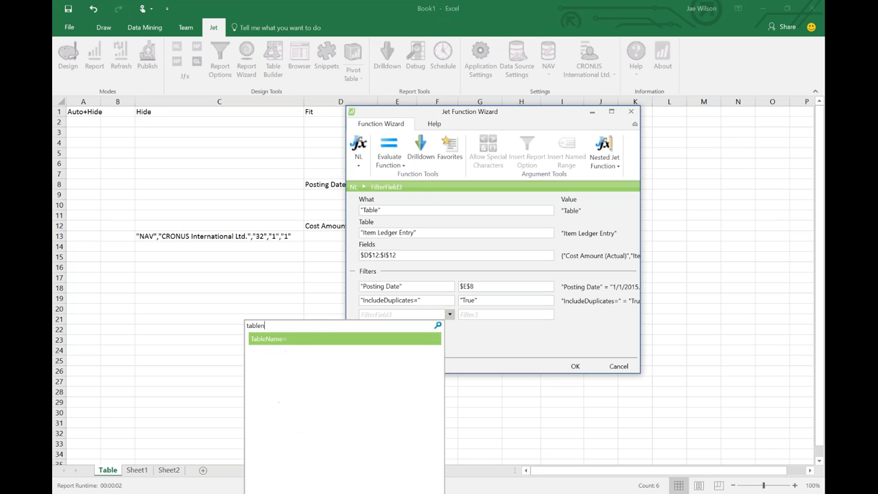
{"action": "key", "text": "Return"}
{"action": "key", "text": "Tab"}
{"action": "type", "text": "\""}
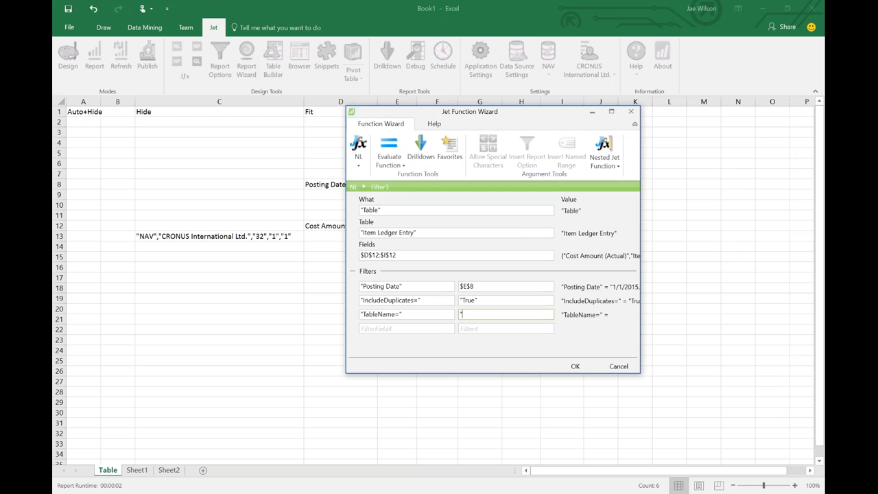
{"action": "type", "text": "MyReport\""}
Apply the NL Table formula to C13, clear D13:I13, and run the report
{"action": "left_click", "coordinate": [572, 367]}
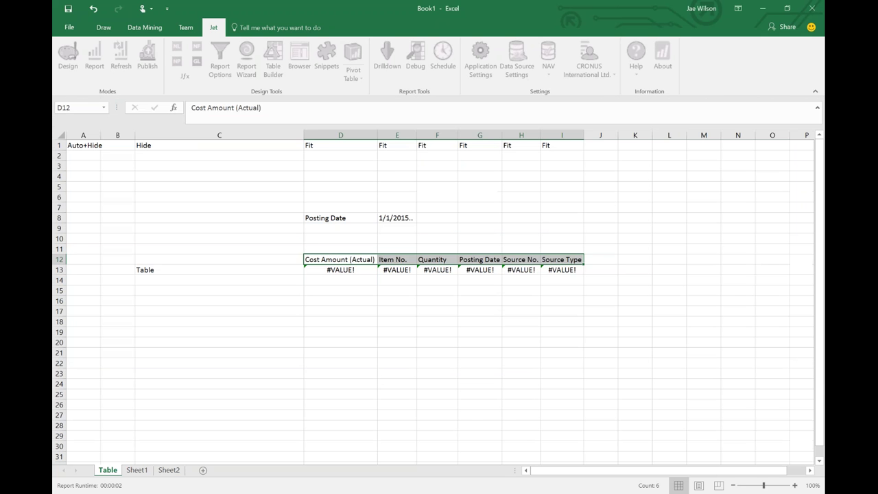
{"action": "left_click", "coordinate": [168, 271]}
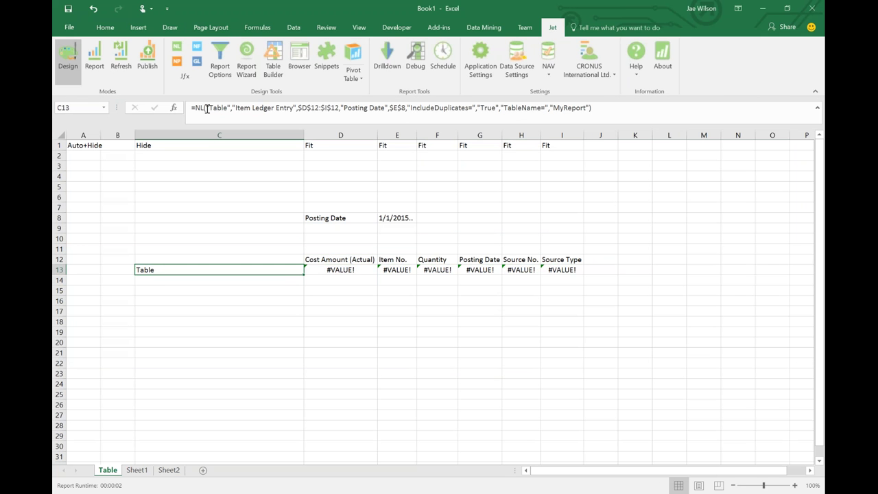
{"action": "left_click_drag", "start_coordinate": [321, 271], "coordinate": [564, 270]}
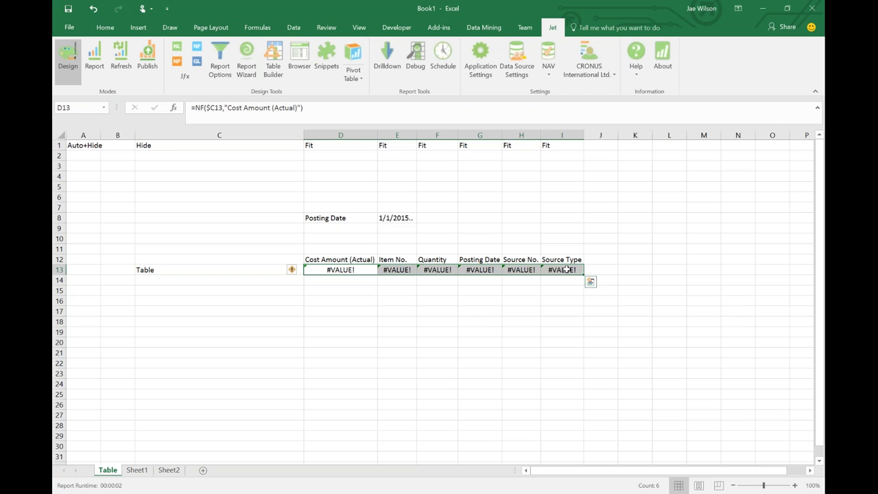
{"action": "key", "text": "Delete"}
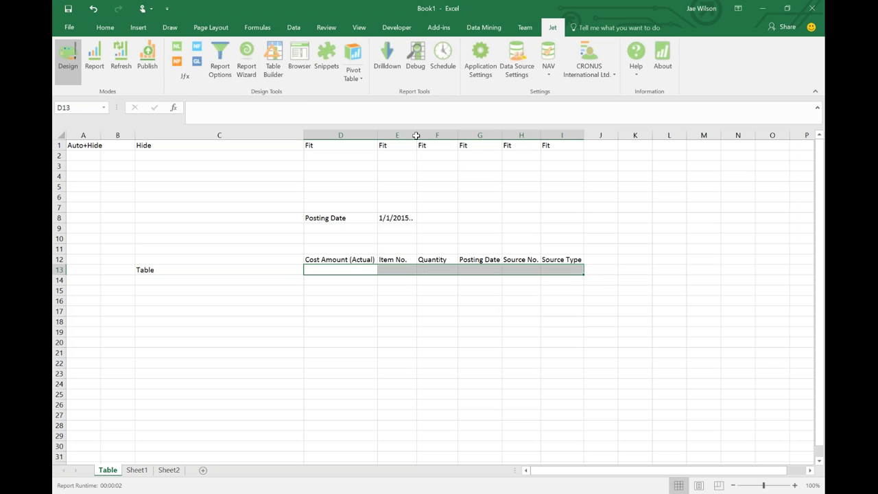
{"action": "left_click", "coordinate": [95, 59]}
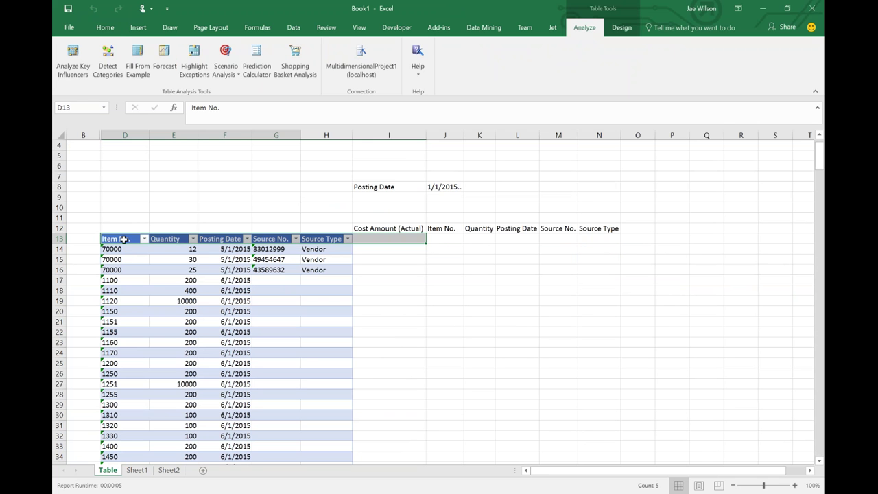
Review the result table's column headers
{"action": "left_click_drag", "start_coordinate": [412, 228], "coordinate": [610, 229]}
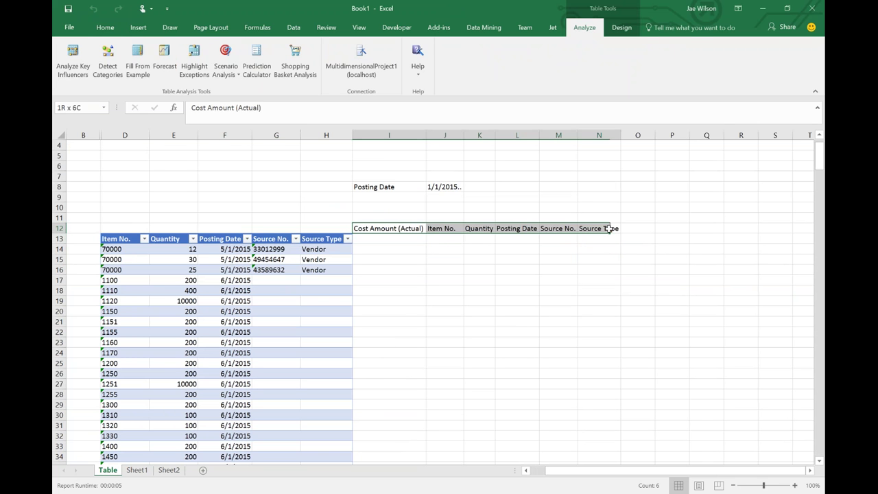
{"action": "left_click", "coordinate": [123, 238]}
{"action": "key", "text": "Right"}
{"action": "key", "text": "Right"}
{"action": "key", "text": "Right"}
{"action": "key", "text": "Right"}
{"action": "left_click", "coordinate": [191, 292]}
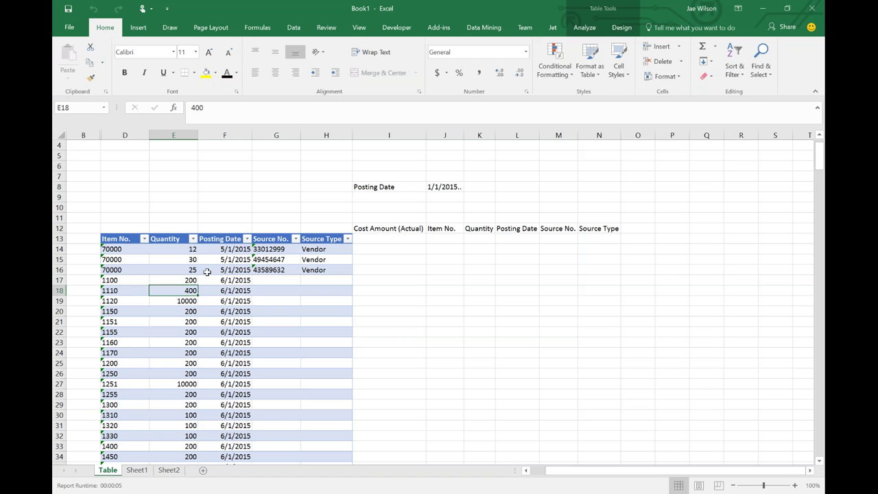
Filter out blank Source Type rows and sort the table by Source No. ascending
{"action": "left_click", "coordinate": [348, 238]}
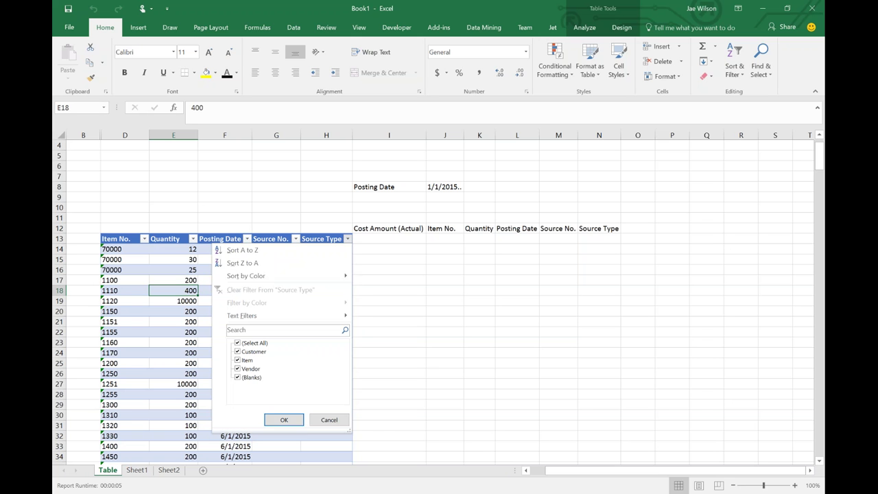
{"action": "left_click", "coordinate": [251, 377]}
{"action": "left_click", "coordinate": [284, 420]}
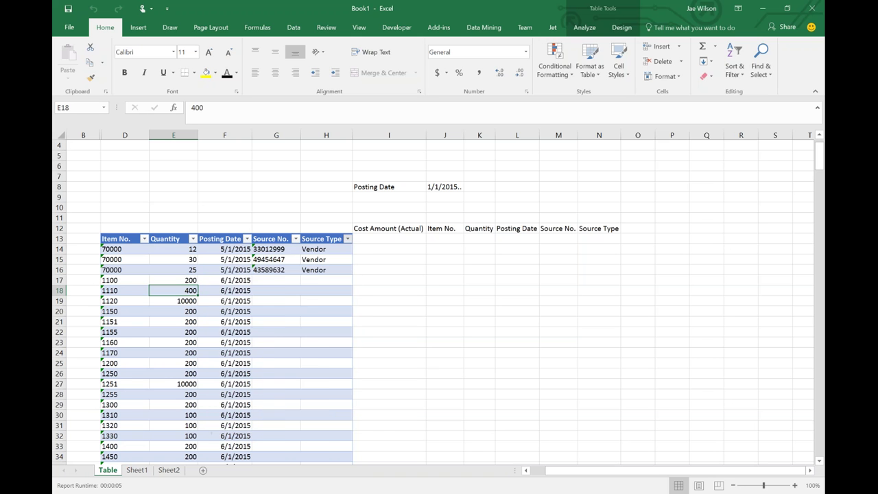
{"action": "left_click", "coordinate": [291, 239]}
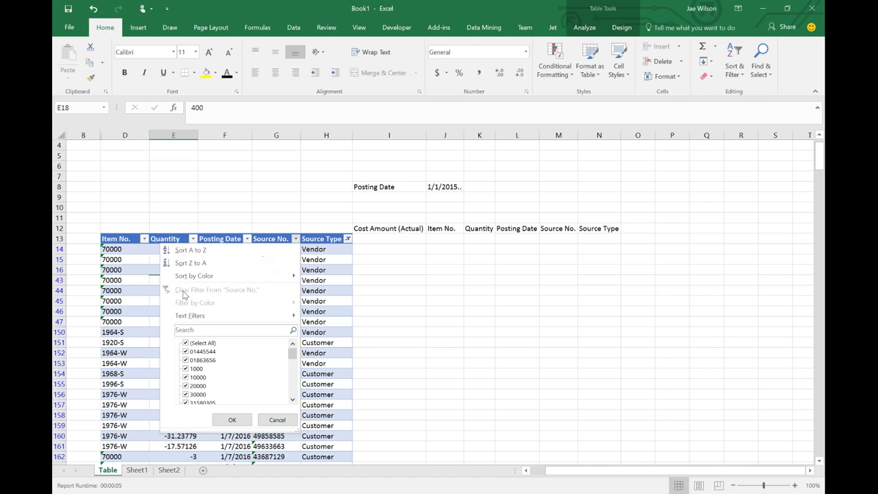
{"action": "left_click", "coordinate": [190, 252]}
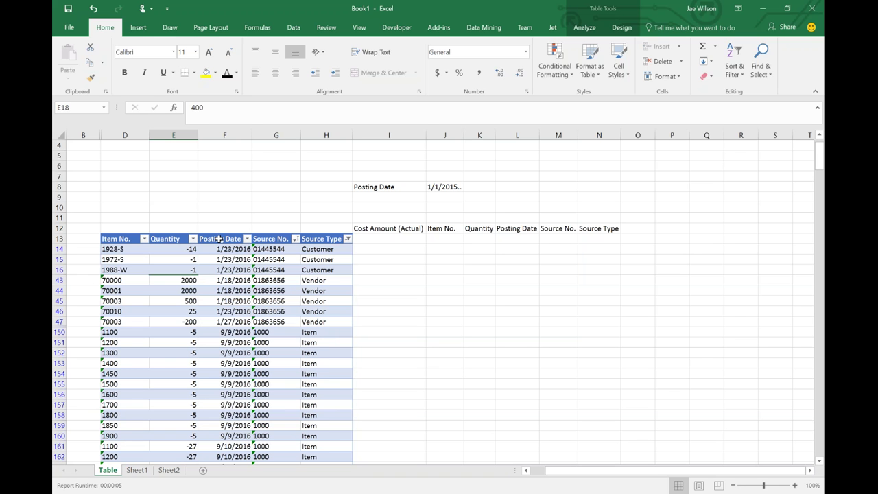
{"action": "left_click", "coordinate": [553, 28]}
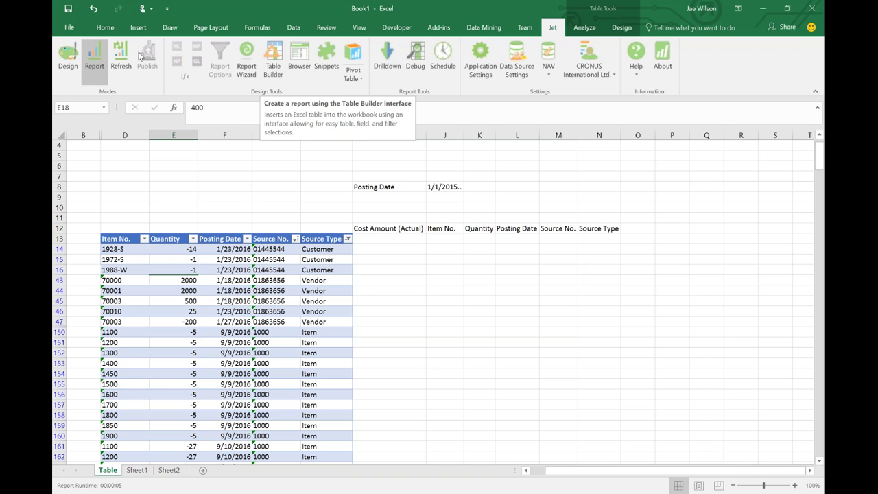
Switch the report to design mode and review the header row D12:I12
{"action": "left_click", "coordinate": [68, 60]}
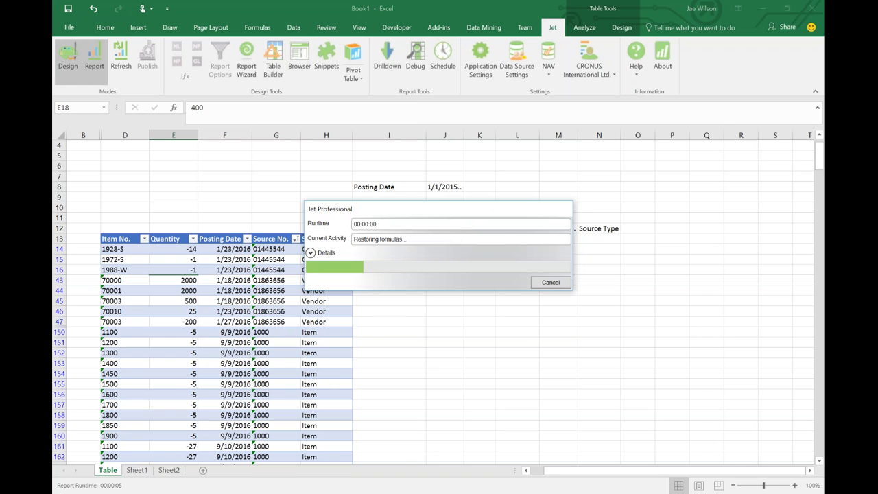
{"action": "left_click", "coordinate": [159, 238]}
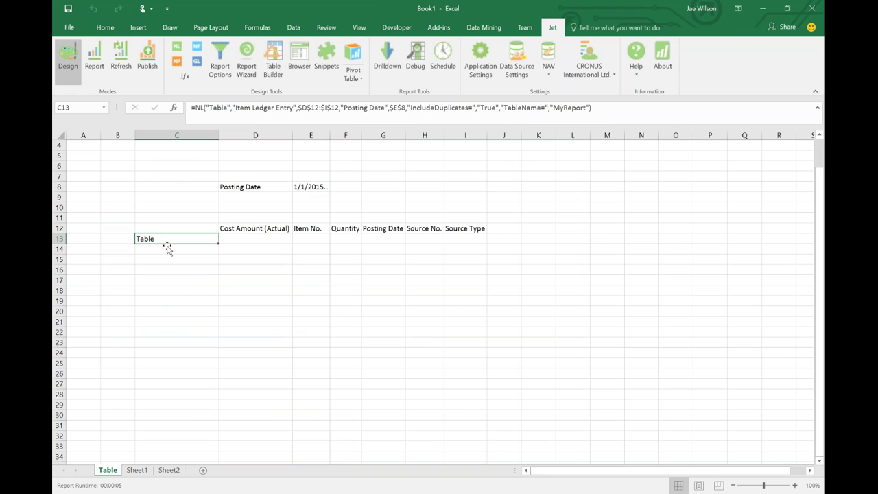
{"action": "left_click_drag", "start_coordinate": [248, 226], "coordinate": [482, 226]}
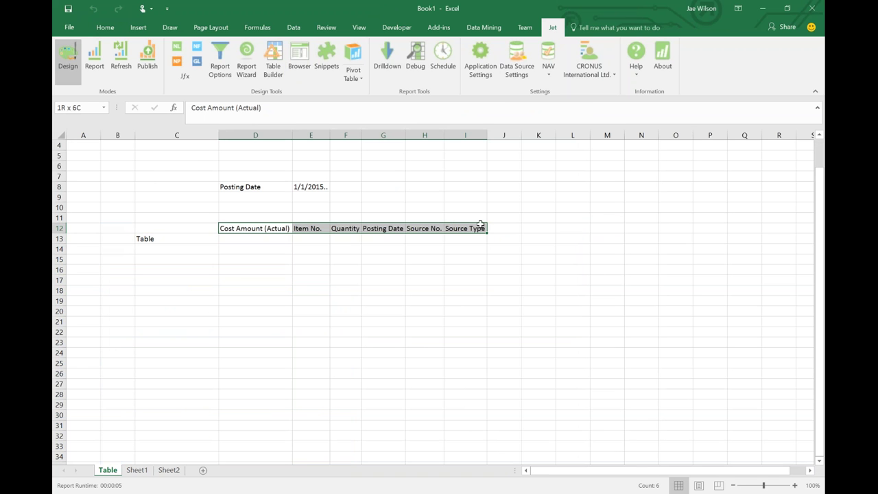
{"action": "left_click", "coordinate": [201, 241]}
Inspect the NL formula's TableName and IncludeDuplicates arguments, then rerun the report
{"action": "left_click", "coordinate": [328, 112]}
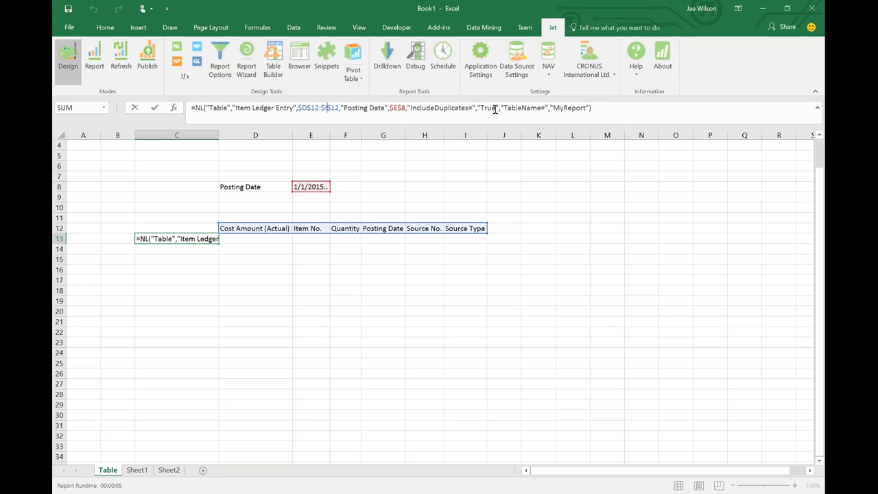
{"action": "left_click_drag", "start_coordinate": [501, 107], "coordinate": [591, 108]}
{"action": "left_click_drag", "start_coordinate": [408, 108], "coordinate": [501, 107]}
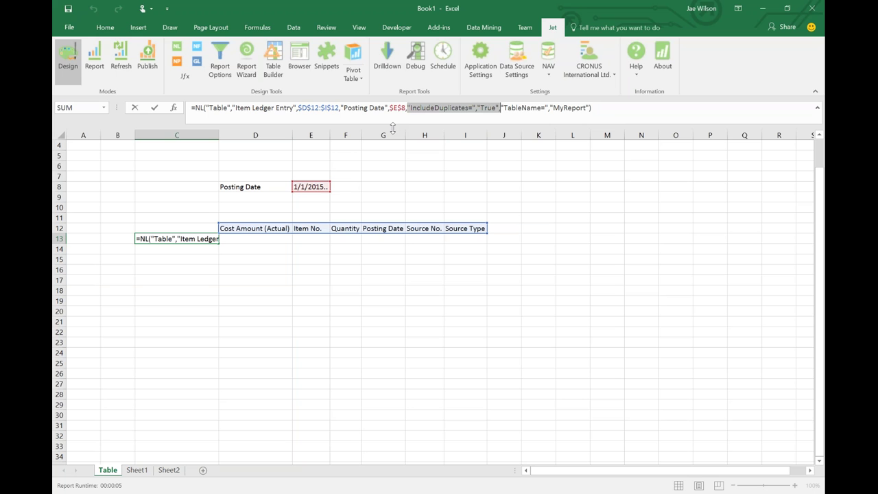
{"action": "key", "text": "Return"}
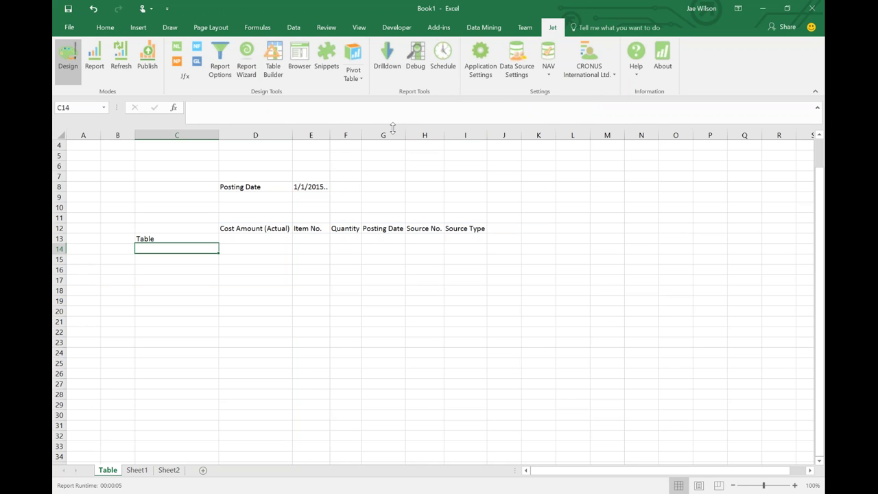
{"action": "left_click", "coordinate": [95, 61]}
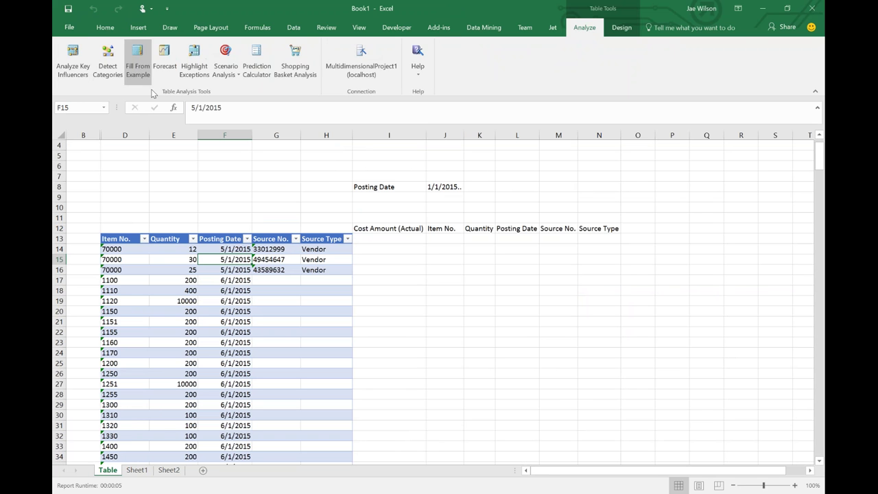
Start a PivotTable from the MyReport table, then cancel it
{"action": "left_click", "coordinate": [182, 261]}
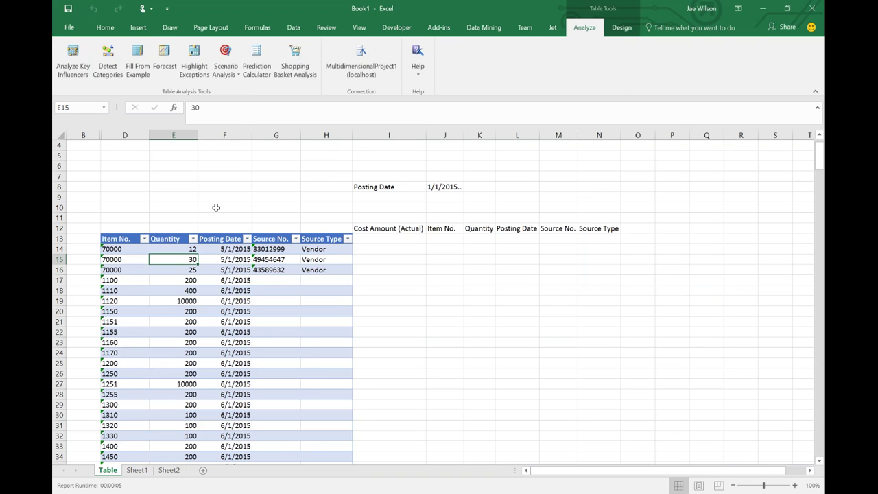
{"action": "left_click", "coordinate": [137, 29]}
{"action": "left_click", "coordinate": [70, 58]}
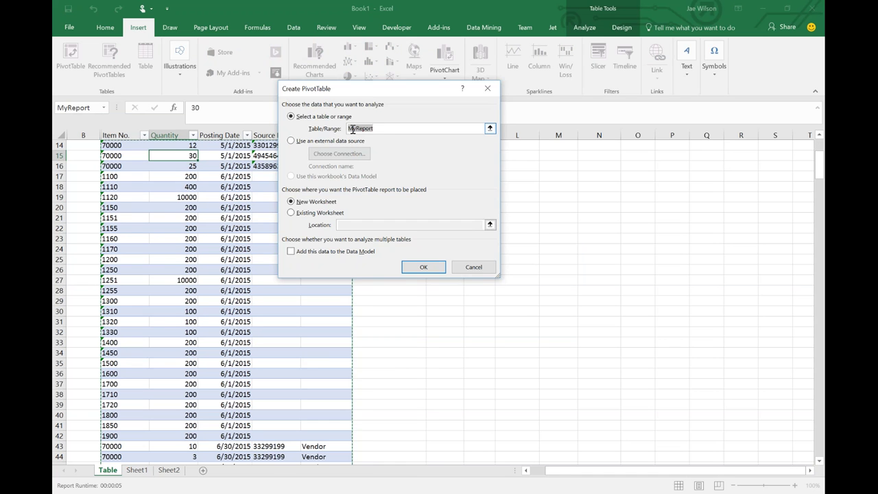
{"action": "key", "text": "Escape"}
Return to design mode, move the Table sheet after Sheet2, and show Sheet1
{"action": "left_click", "coordinate": [552, 27]}
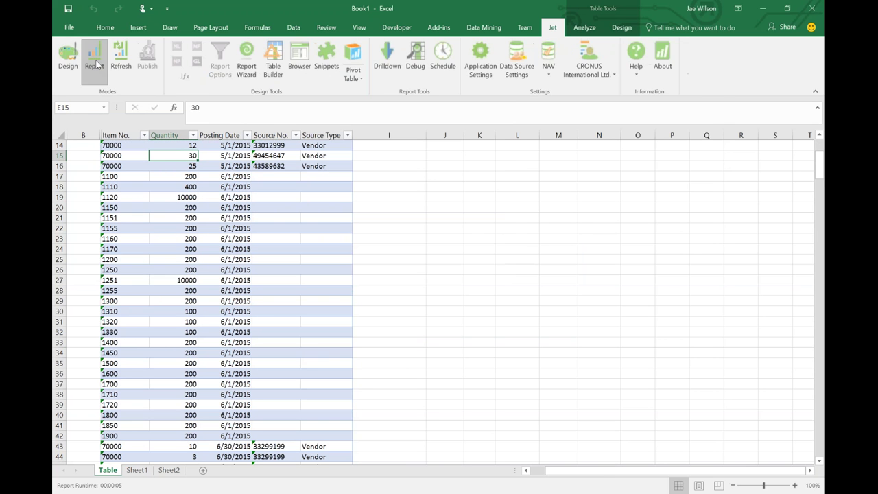
{"action": "left_click", "coordinate": [96, 63]}
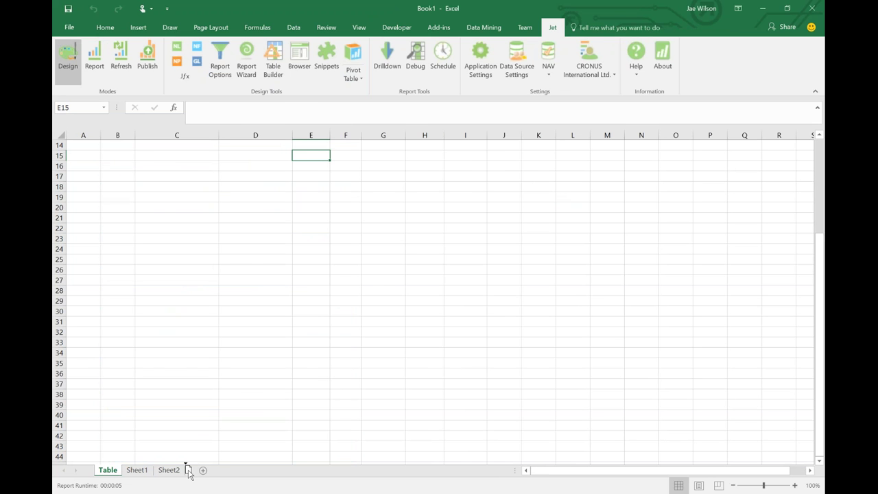
{"action": "left_click_drag", "start_coordinate": [188, 474], "coordinate": [187, 472]}
{"action": "left_click", "coordinate": [109, 470]}
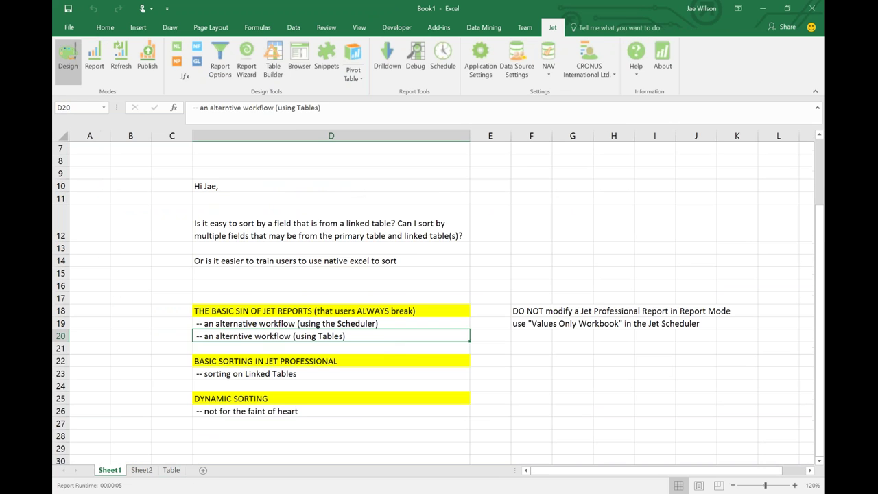
Enter the note 'use NL("Table") or Table Builder' in F20
{"action": "left_click", "coordinate": [531, 335]}
{"action": "type", "text": "use \""}
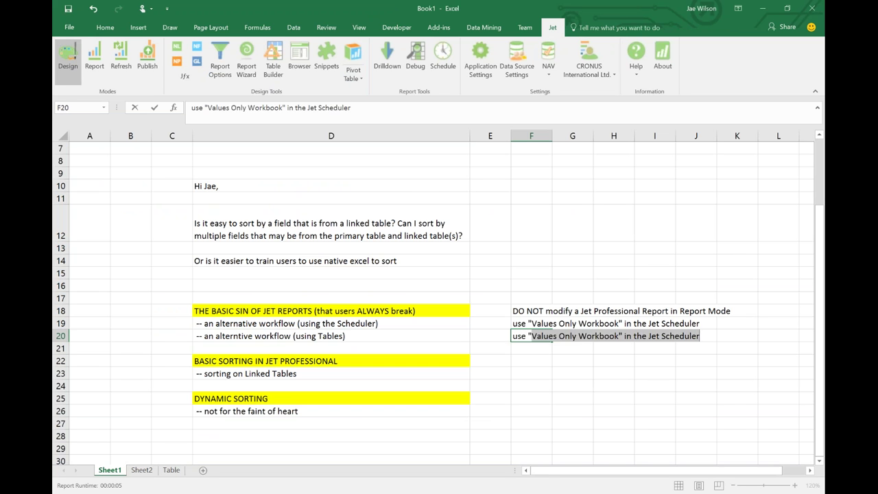
{"action": "type", "text": "N"}
{"action": "key", "text": "BackSpace"}
{"action": "key", "text": "BackSpace"}
{"action": "type", "text": "NL(\"Tabl"}
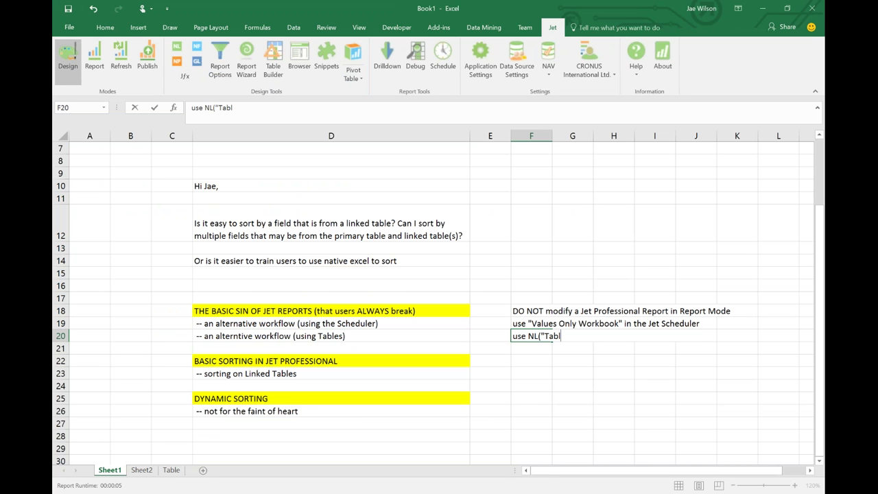
{"action": "type", "text": "e\") or Table Builder"}
{"action": "key", "text": "Return"}
Select the alternative workflow lines and the basic sorting heading, then switch to Sheet2
{"action": "left_click_drag", "start_coordinate": [350, 335], "coordinate": [542, 332]}
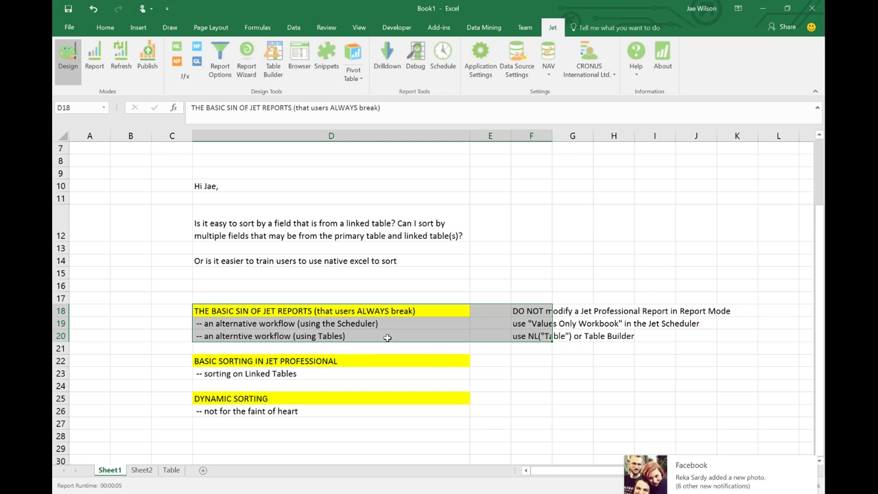
{"action": "scroll", "coordinate": [375, 324], "scroll_direction": "down", "scroll_amount": 1}
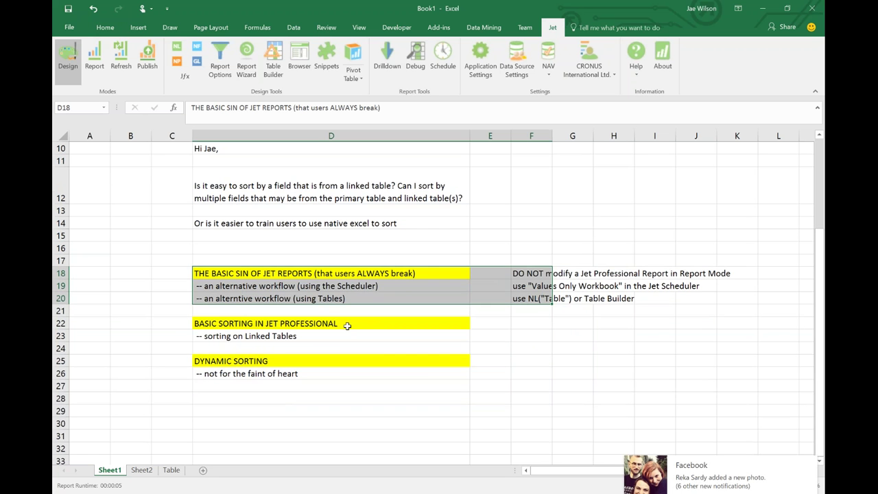
{"action": "left_click_drag", "start_coordinate": [347, 327], "coordinate": [349, 335]}
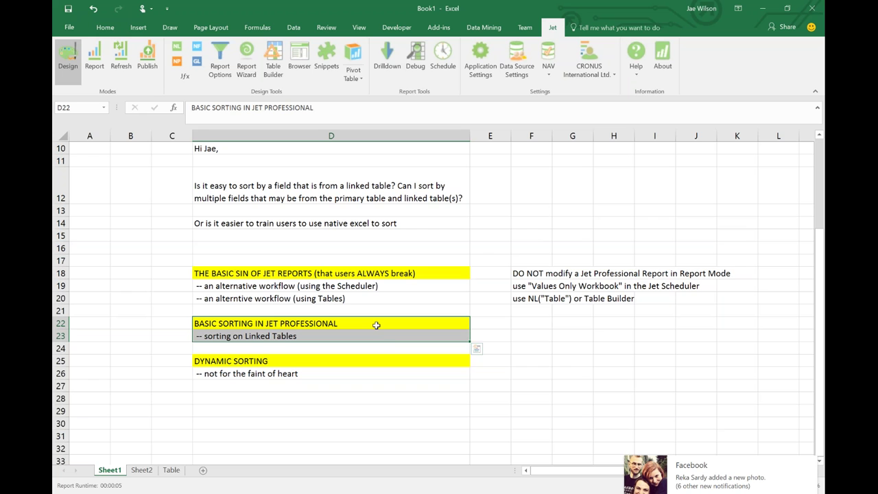
{"action": "left_click", "coordinate": [374, 323]}
{"action": "left_click", "coordinate": [144, 471]}
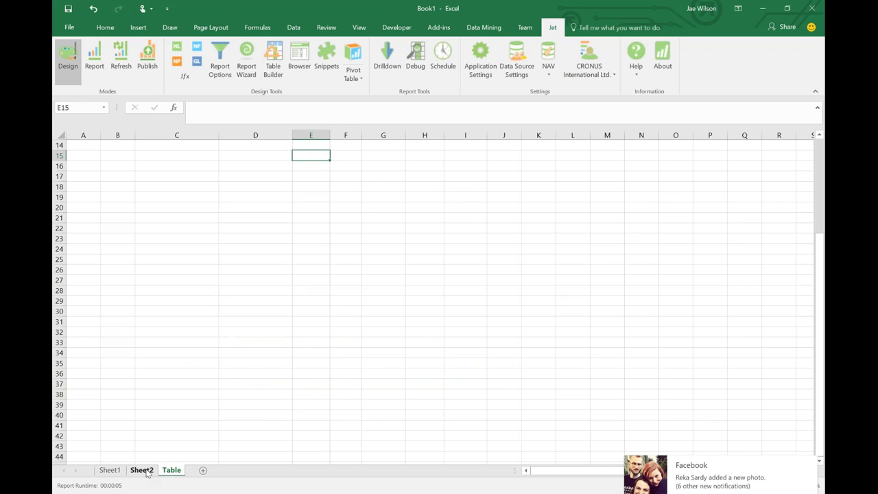
Put the label 'Item No.' in D9 and the filter value * in E9, then select C13
{"action": "left_click", "coordinate": [247, 272]}
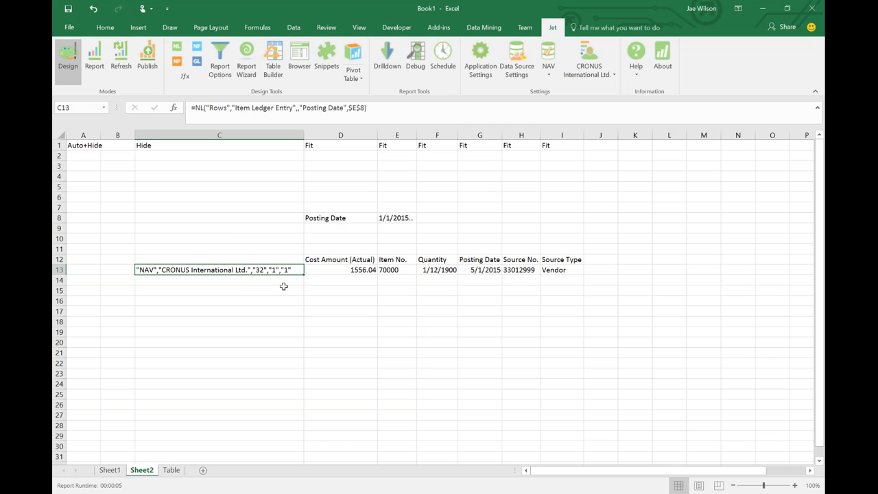
{"action": "left_click", "coordinate": [333, 230]}
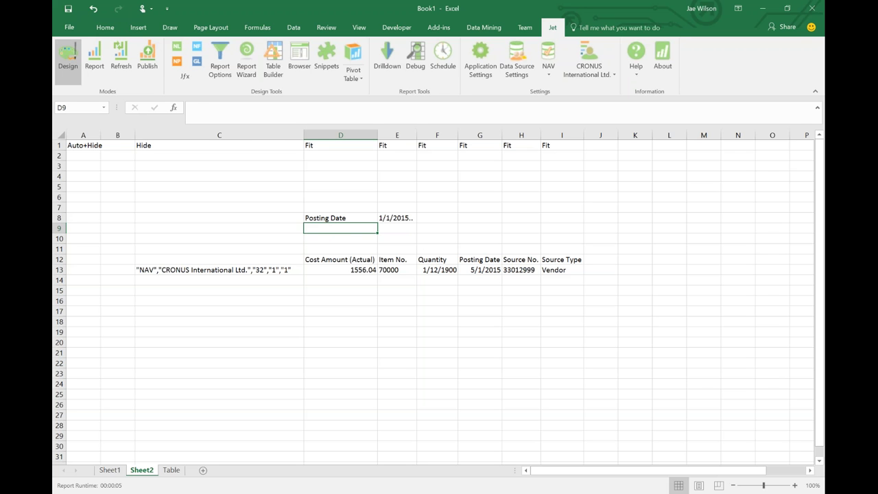
{"action": "type", "text": "Item No."}
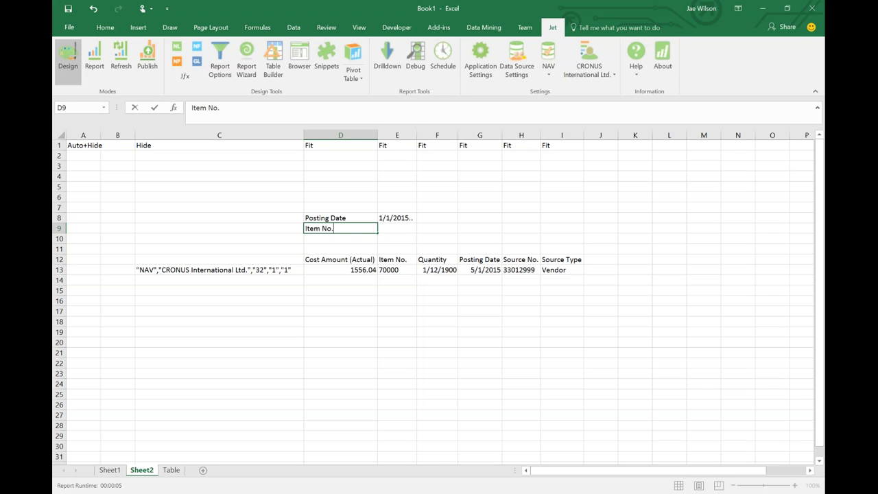
{"action": "key", "text": "Tab"}
{"action": "type", "text": "*"}
{"action": "key", "text": "Return"}
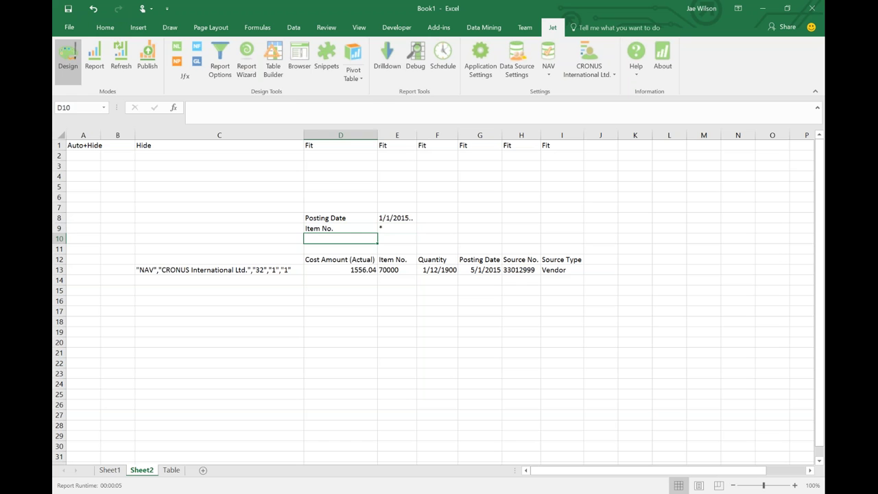
{"action": "left_click", "coordinate": [262, 271]}
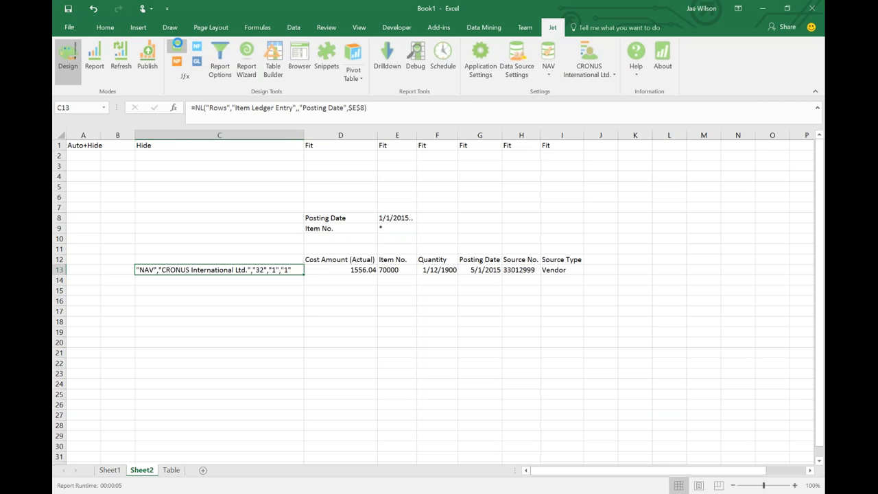
In the NL Rows wizard, choose Item No. as the second filter field
{"action": "left_click", "coordinate": [176, 48]}
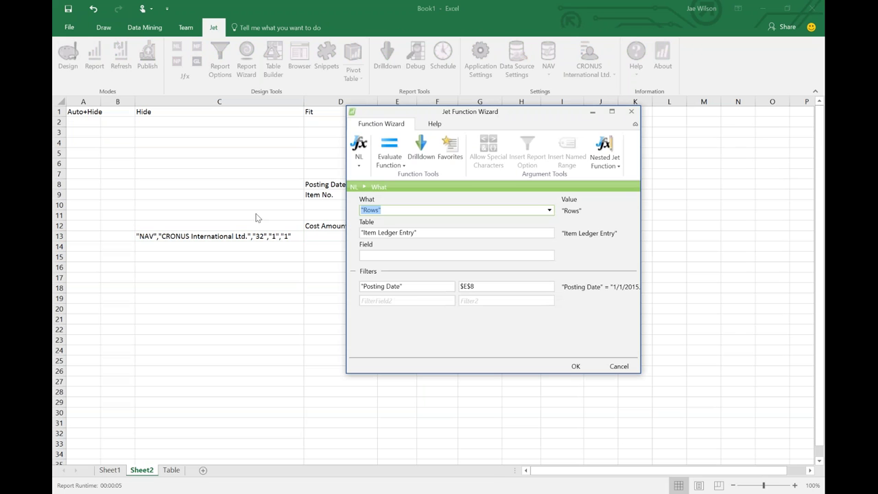
{"action": "left_click", "coordinate": [415, 300]}
{"action": "key", "text": "alt+Down"}
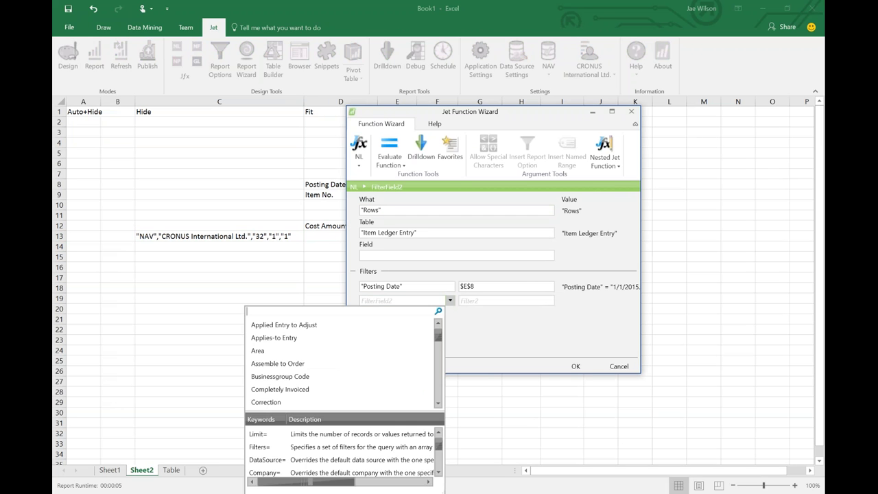
{"action": "type", "text": "item"}
{"action": "key", "text": "Down"}
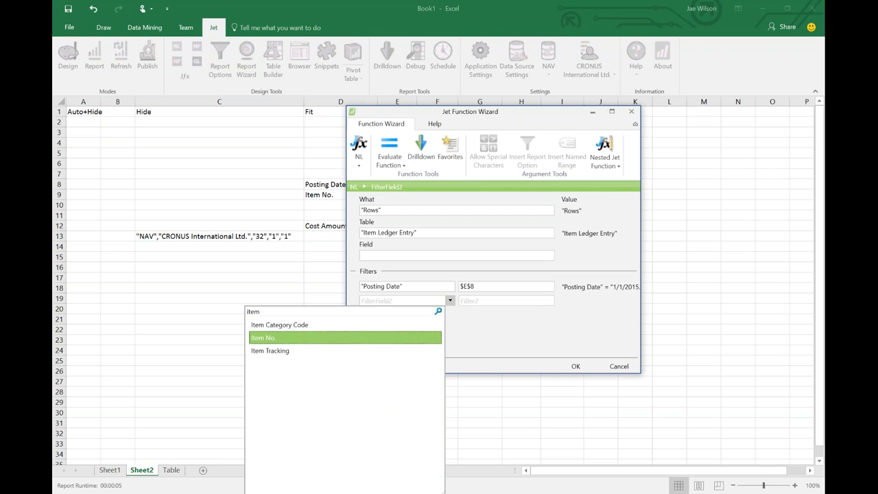
{"action": "key", "text": "Return"}
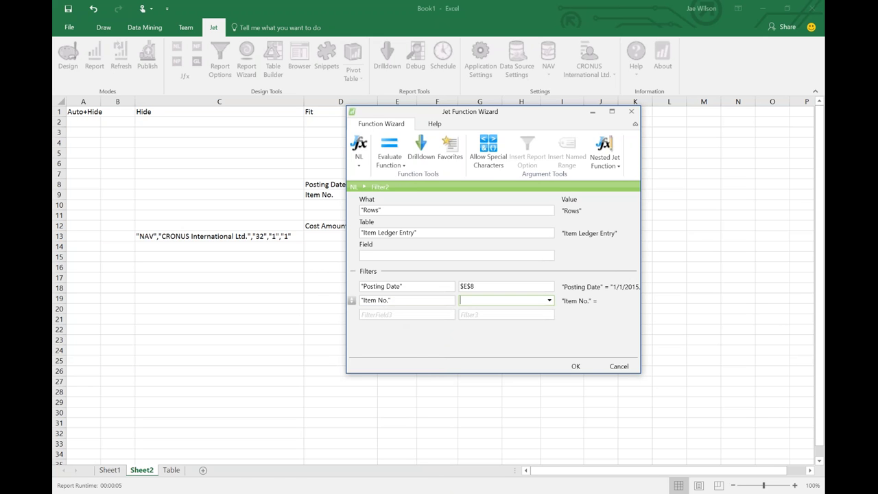
Evaluate the function and begin entering the Item No. filter value
{"action": "left_click", "coordinate": [389, 301]}
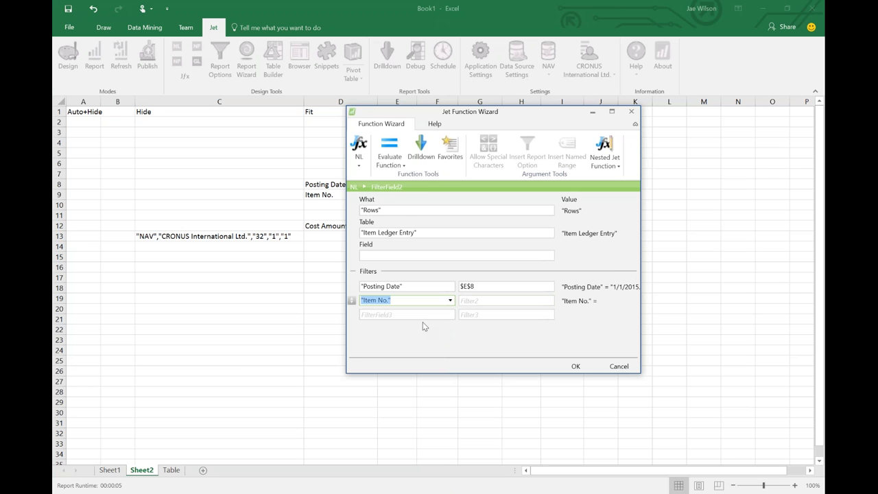
{"action": "left_click", "coordinate": [389, 148]}
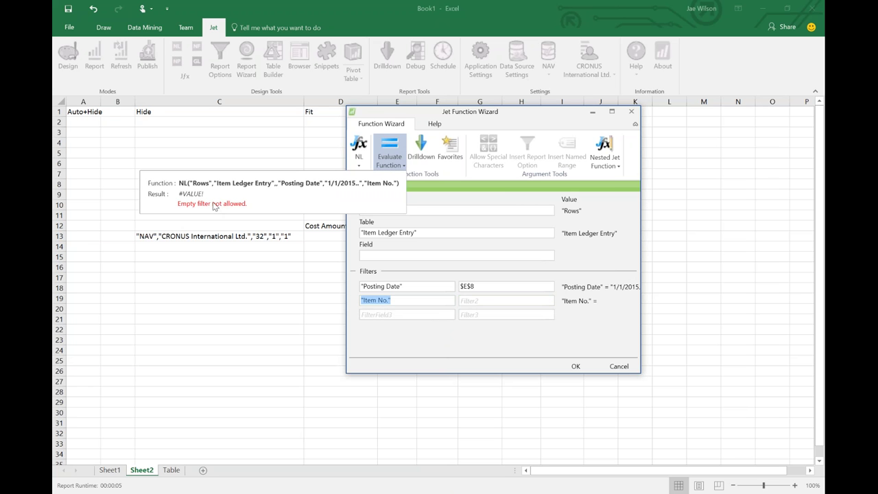
{"action": "left_click", "coordinate": [465, 300]}
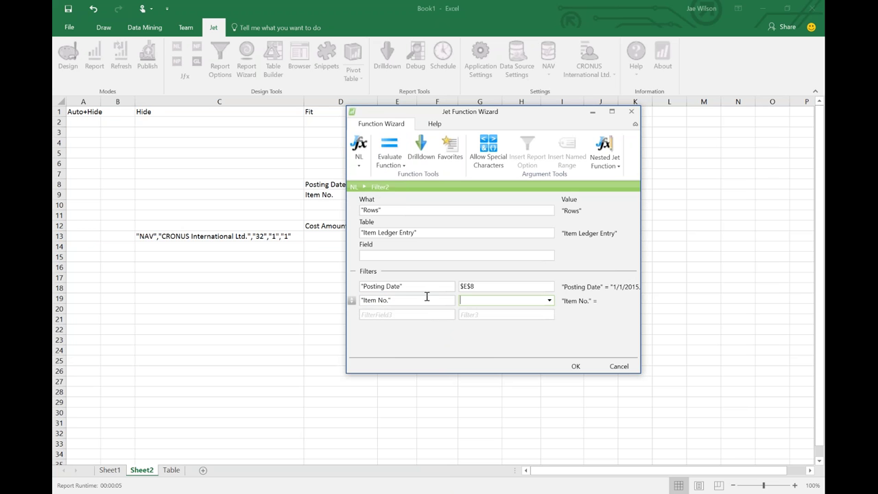
{"action": "left_click_drag", "start_coordinate": [498, 111], "coordinate": [616, 81]}
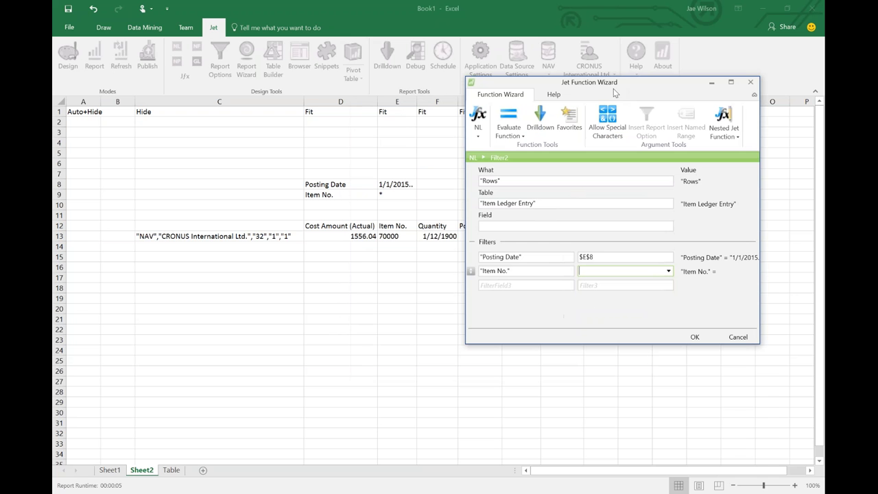
Set the Item No. filter value to the absolute reference $E$9, resolving to '*'
{"action": "left_click", "coordinate": [390, 202]}
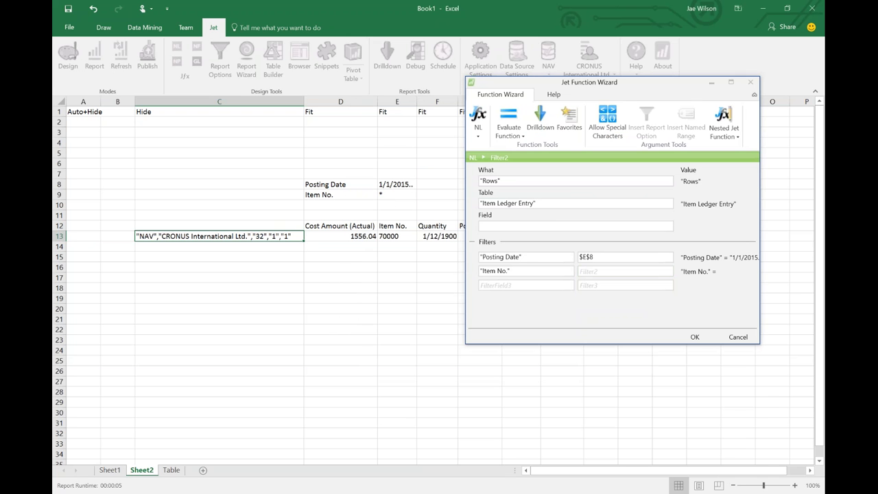
{"action": "left_click", "coordinate": [391, 194]}
{"action": "key", "text": "F4"}
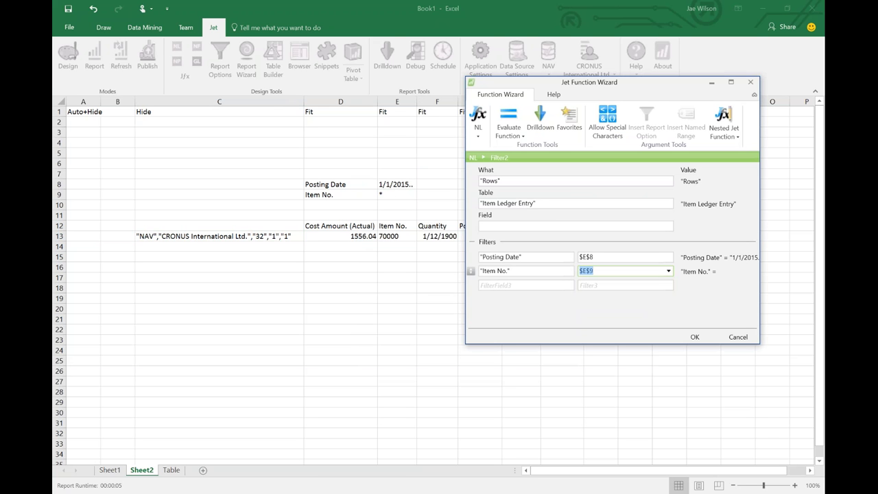
{"action": "left_click", "coordinate": [546, 259]}
{"action": "left_click", "coordinate": [519, 272]}
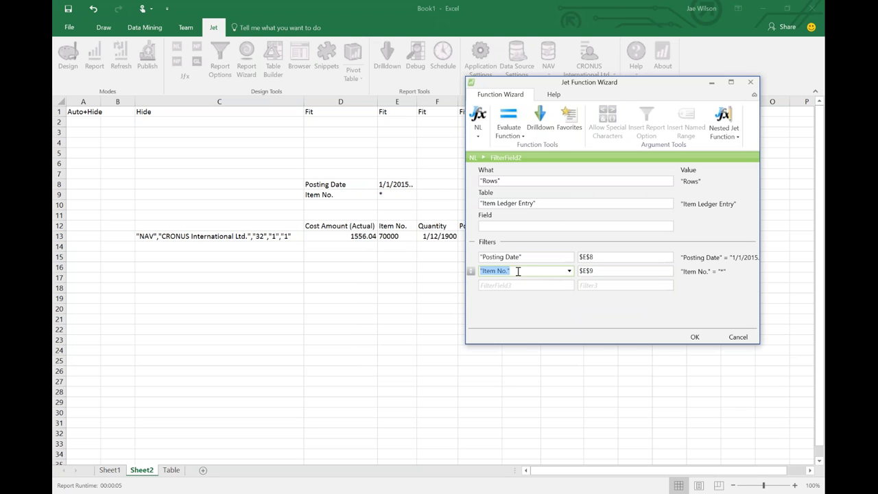
{"action": "left_click", "coordinate": [652, 272]}
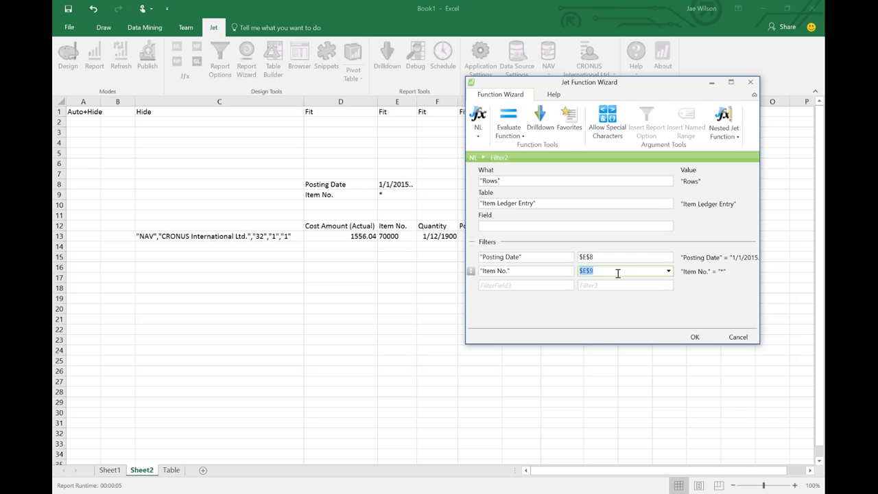
{"action": "left_click", "coordinate": [519, 271]}
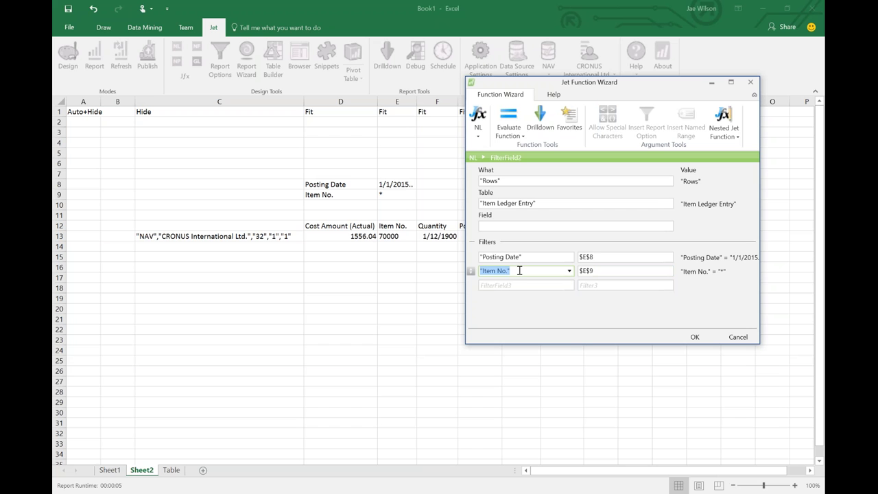
Cycle the Item No. sort setting until the field reads +Item No. (ascending)
{"action": "left_click", "coordinate": [471, 273]}
{"action": "left_click", "coordinate": [472, 273]}
{"action": "left_click", "coordinate": [471, 272]}
{"action": "left_click", "coordinate": [472, 272]}
{"action": "left_click", "coordinate": [472, 272]}
{"action": "left_click", "coordinate": [471, 273]}
{"action": "left_click", "coordinate": [472, 273]}
{"action": "left_click", "coordinate": [471, 273]}
{"action": "left_click", "coordinate": [472, 272]}
{"action": "left_click", "coordinate": [471, 273]}
{"action": "left_click", "coordinate": [471, 272]}
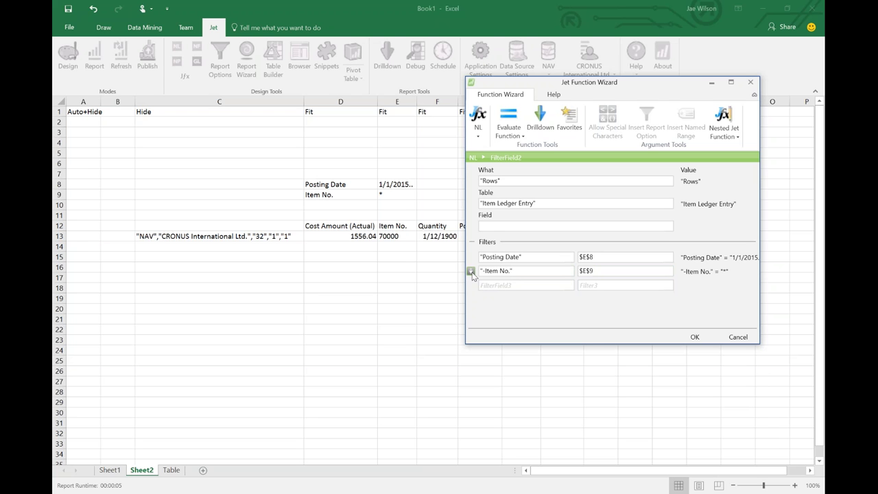
{"action": "left_click", "coordinate": [472, 273]}
{"action": "left_click", "coordinate": [471, 272]}
{"action": "left_click", "coordinate": [471, 273]}
{"action": "left_click", "coordinate": [471, 273]}
{"action": "left_click", "coordinate": [472, 272]}
{"action": "left_click", "coordinate": [471, 272]}
{"action": "left_click", "coordinate": [472, 272]}
Prefix the Posting Date field with + and compare the +Posting Date and +Item No. fields
{"action": "left_click", "coordinate": [482, 259]}
{"action": "left_click", "coordinate": [482, 259]}
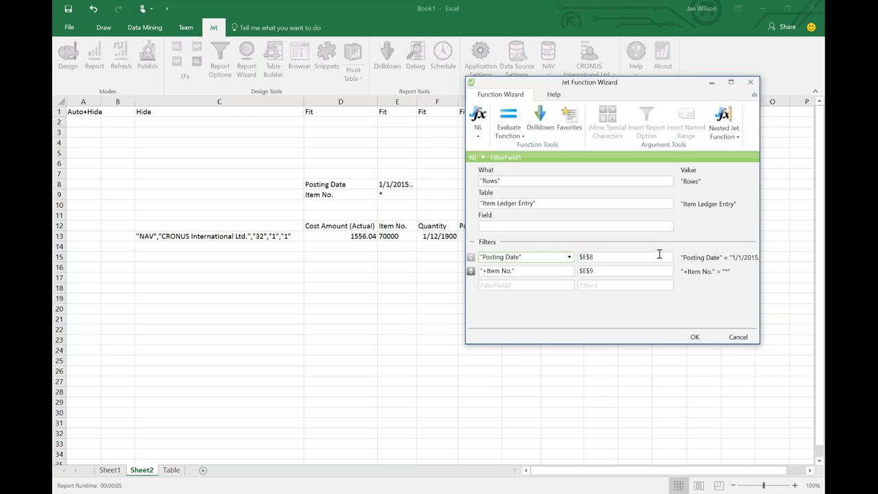
{"action": "type", "text": "+"}
{"action": "left_click", "coordinate": [512, 273]}
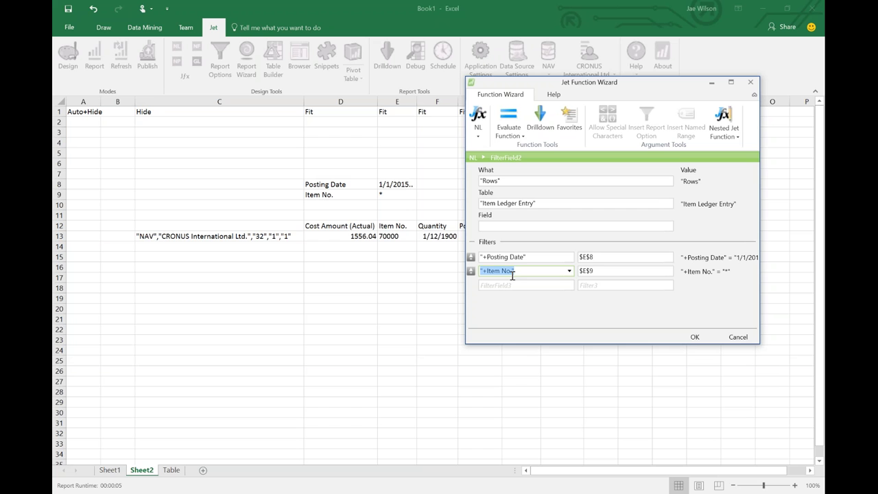
{"action": "left_click", "coordinate": [512, 257]}
{"action": "left_click", "coordinate": [512, 271]}
{"action": "left_click", "coordinate": [512, 257]}
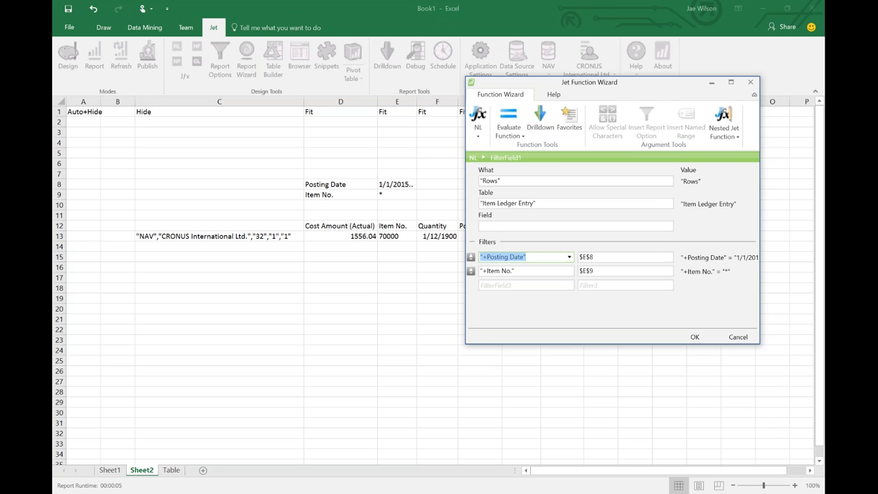
{"action": "left_click", "coordinate": [514, 271]}
{"action": "left_click", "coordinate": [503, 261]}
{"action": "left_click", "coordinate": [519, 270]}
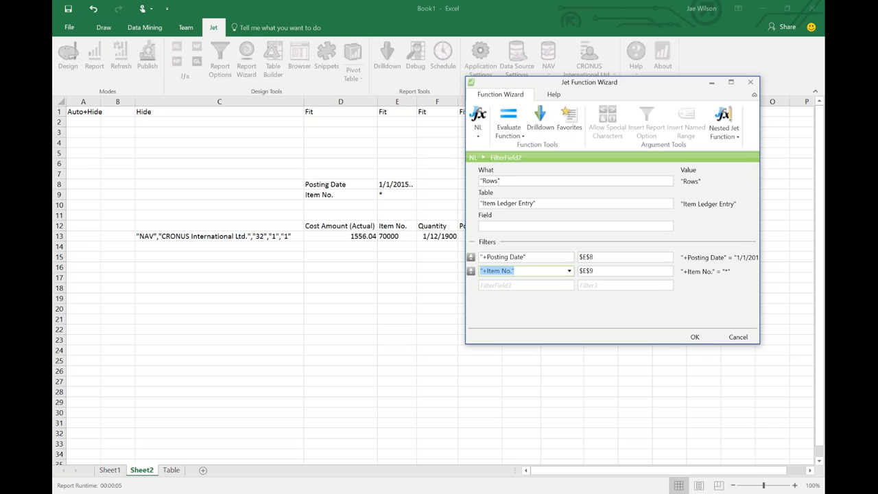
{"action": "left_click", "coordinate": [521, 256]}
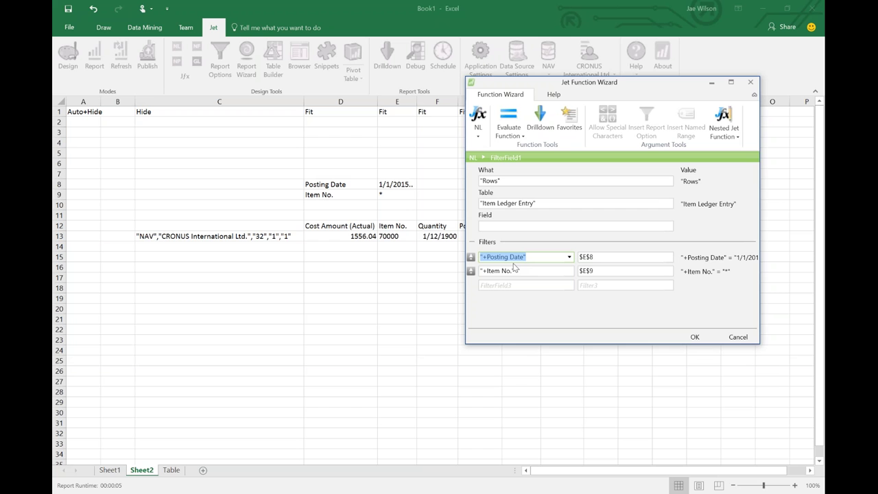
Move +Posting Date and its $E$8 filter into FilterField3 below +Item No., then apply the function
{"action": "left_click", "coordinate": [514, 267]}
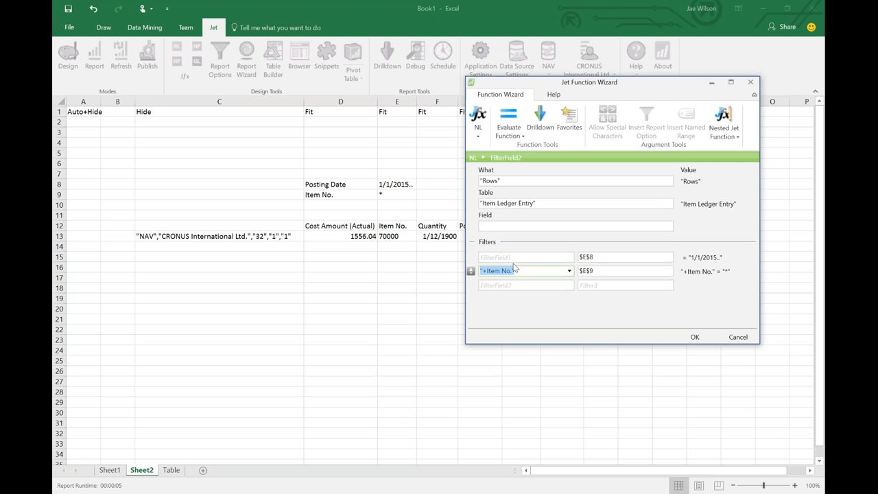
{"action": "key", "text": "Tab"}
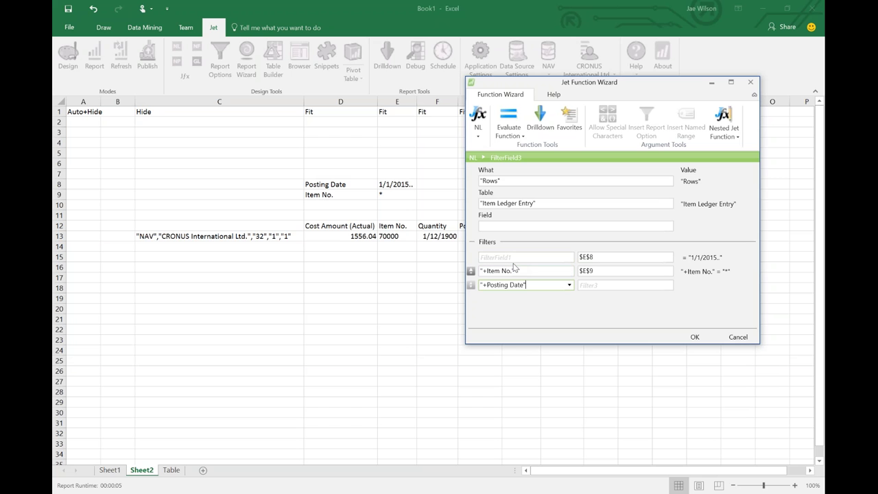
{"action": "left_click", "coordinate": [582, 262]}
{"action": "left_click_drag", "start_coordinate": [587, 257], "coordinate": [610, 289]}
{"action": "left_click", "coordinate": [548, 272]}
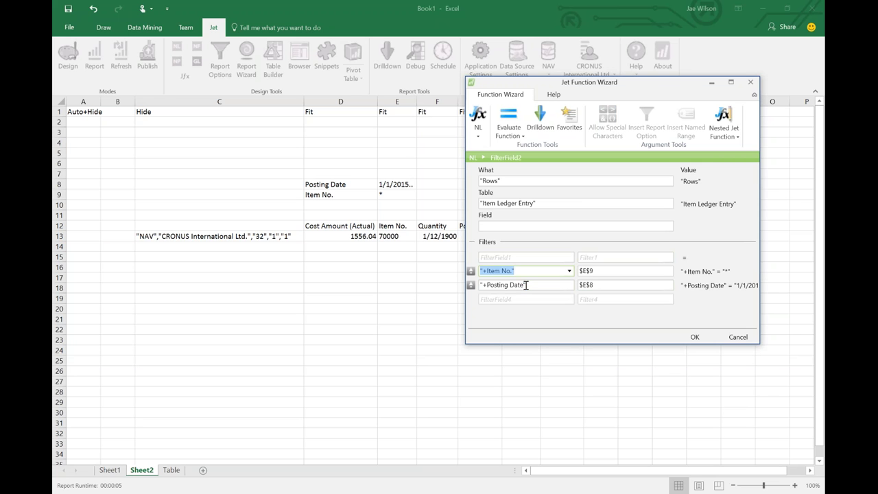
{"action": "left_click", "coordinate": [527, 285]}
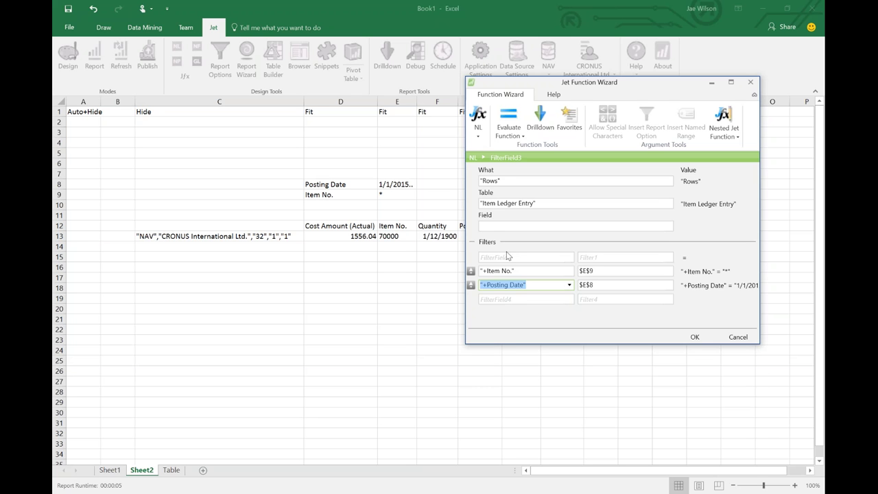
{"action": "left_click", "coordinate": [498, 271]}
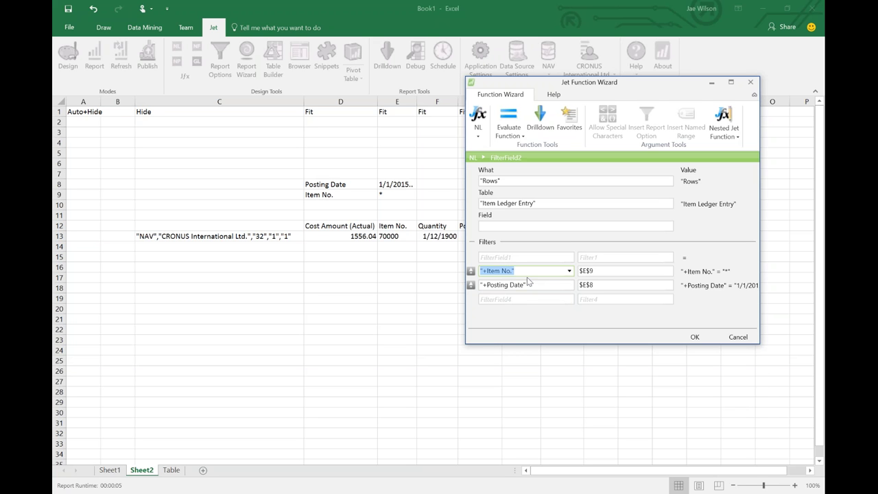
{"action": "left_click", "coordinate": [695, 337]}
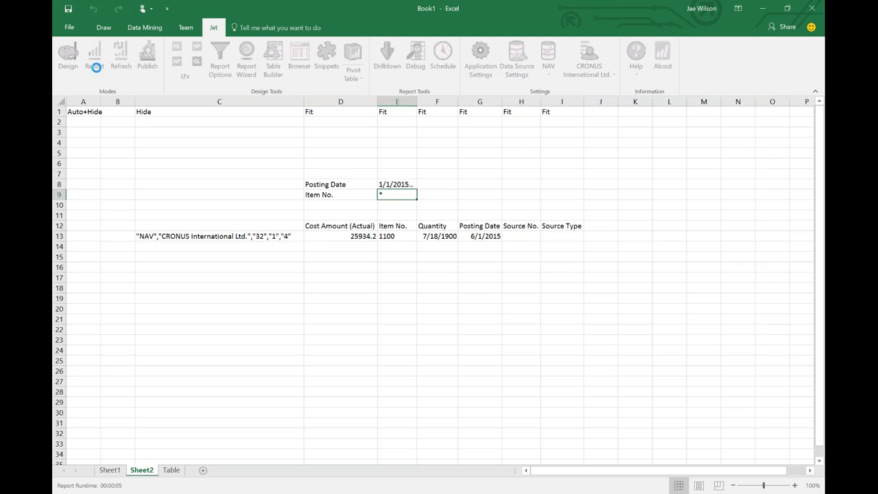
Run the report and inspect the item numbers, posting dates and Quantity values F13:F22 for correct sorting
{"action": "left_click", "coordinate": [94, 58]}
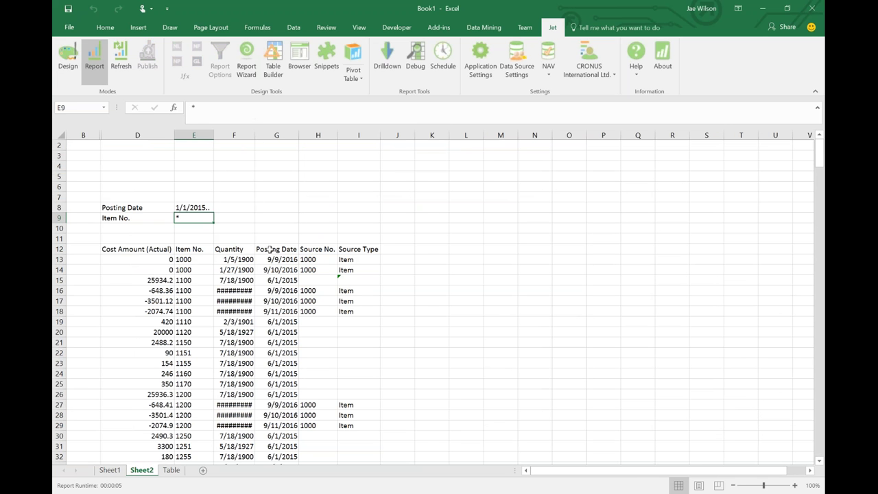
{"action": "left_click_drag", "start_coordinate": [190, 259], "coordinate": [190, 342]}
{"action": "left_click", "coordinate": [190, 321]}
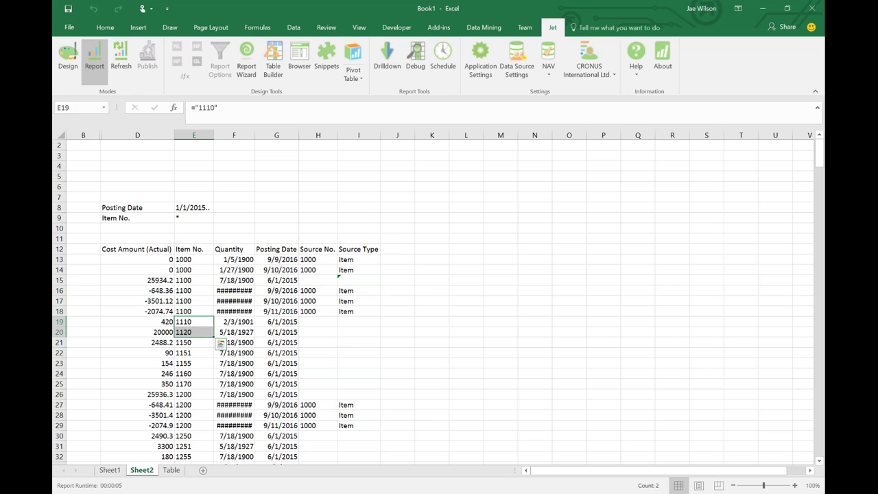
{"action": "left_click_drag", "start_coordinate": [190, 384], "coordinate": [190, 457]}
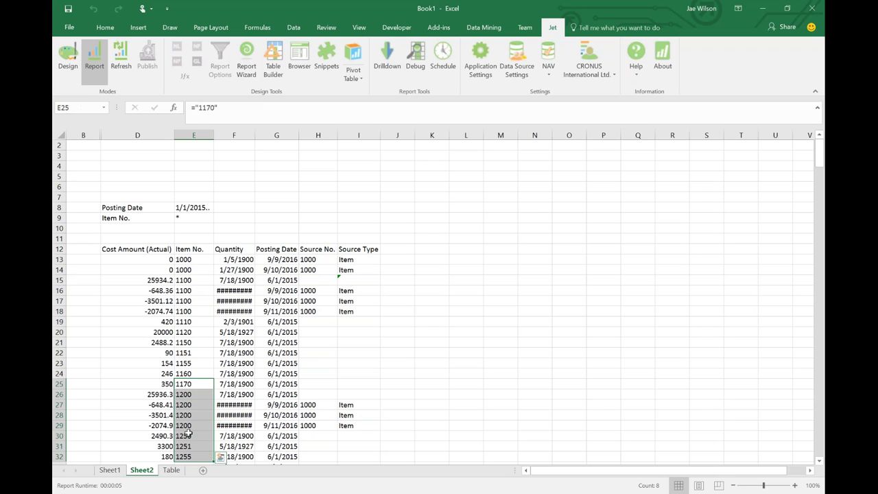
{"action": "left_click_drag", "start_coordinate": [271, 260], "coordinate": [274, 271]}
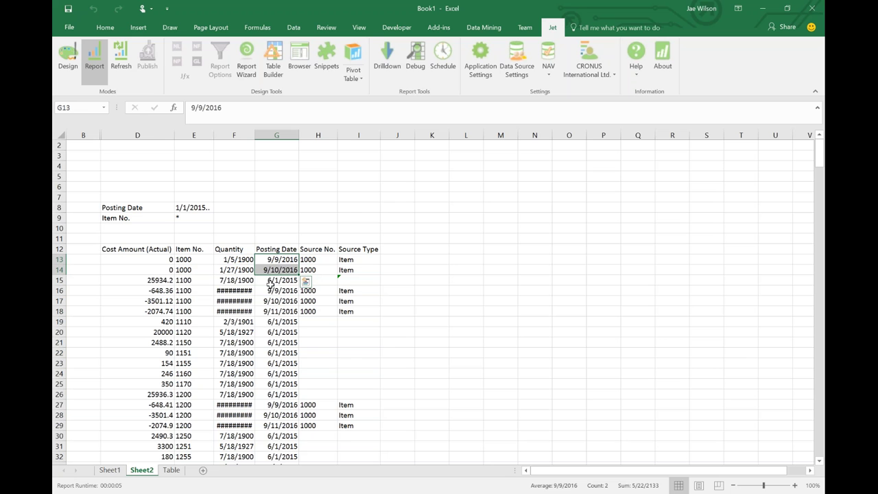
{"action": "scroll", "coordinate": [194, 336], "scroll_direction": "down", "scroll_amount": 5}
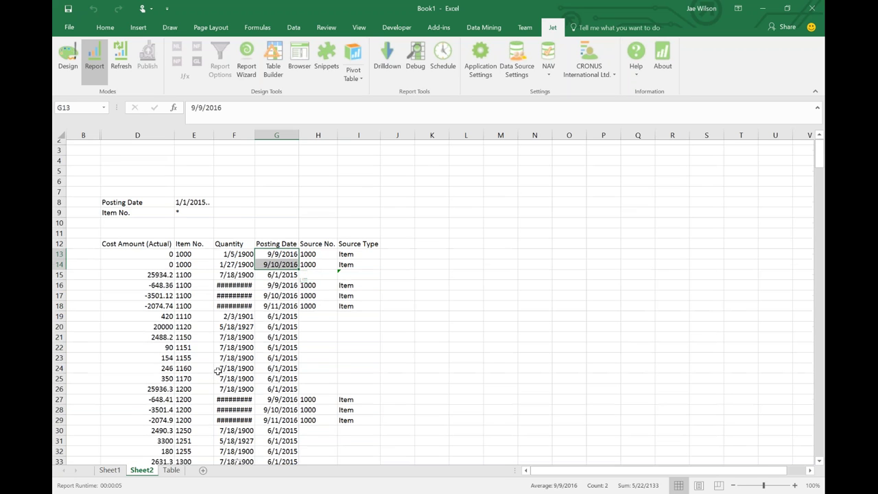
{"action": "left_click_drag", "start_coordinate": [192, 323], "coordinate": [282, 346]}
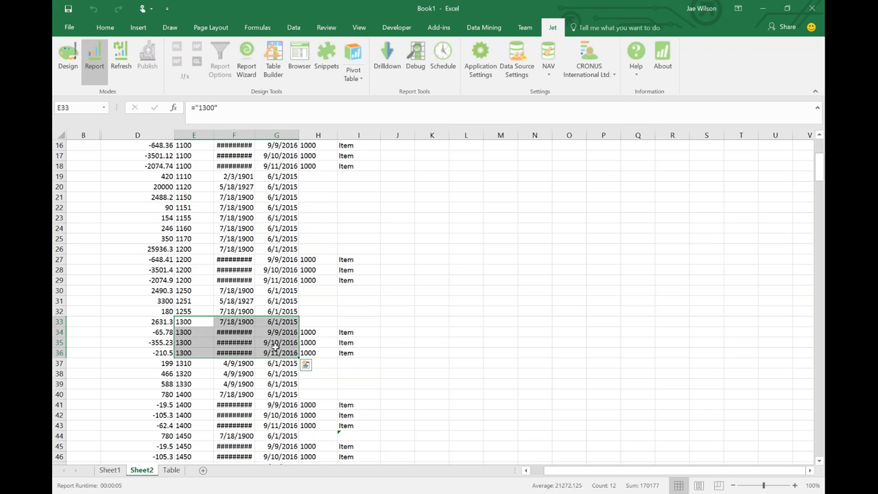
{"action": "scroll", "coordinate": [274, 348], "scroll_direction": "up", "scroll_amount": 5}
{"action": "left_click", "coordinate": [234, 144]}
{"action": "left_click_drag", "start_coordinate": [234, 145], "coordinate": [234, 460]}
{"action": "left_click_drag", "start_coordinate": [245, 259], "coordinate": [241, 351]}
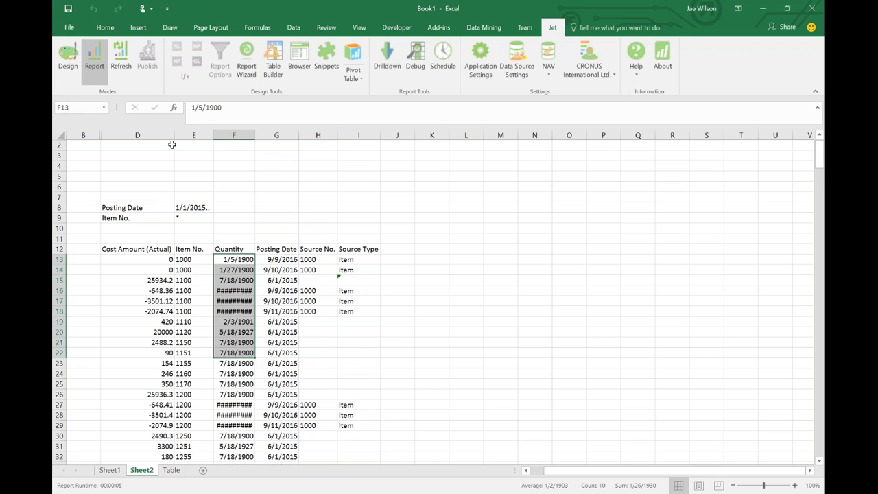
Return to design mode, view the F18 note on Sheet1, then rerun the Sheet2 report
{"action": "left_click", "coordinate": [68, 67]}
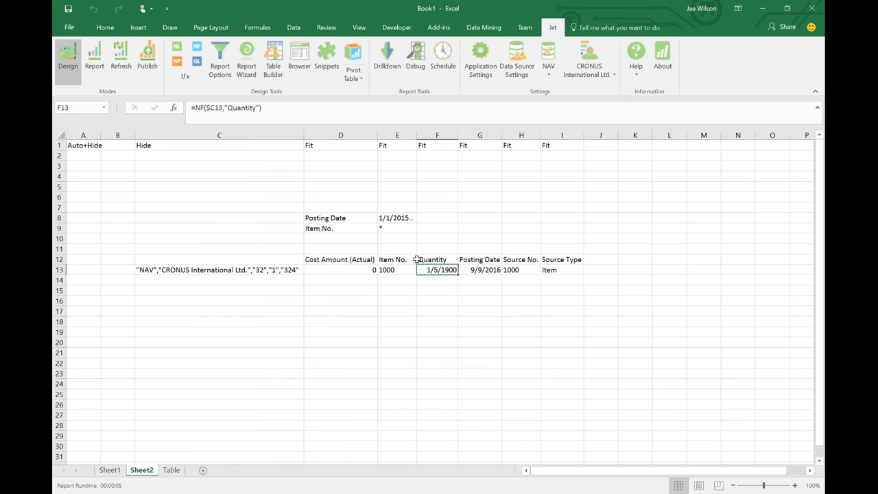
{"action": "left_click", "coordinate": [113, 473]}
{"action": "left_click", "coordinate": [530, 273]}
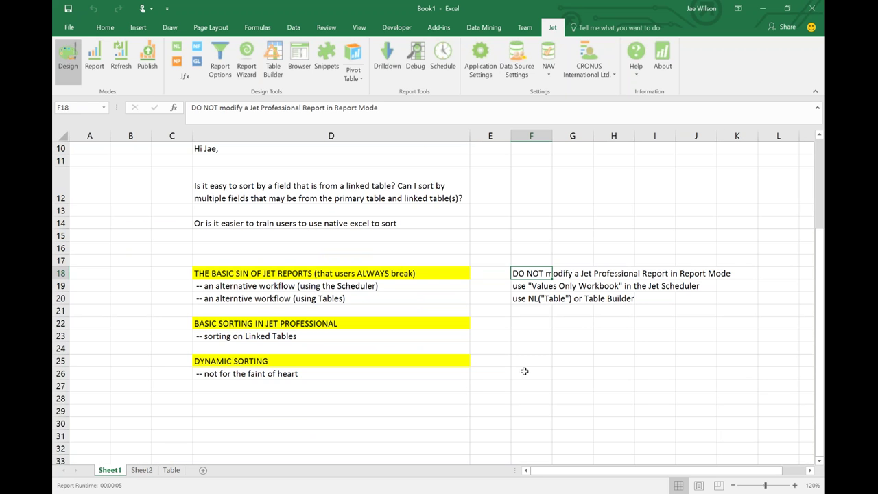
{"action": "left_click", "coordinate": [142, 470]}
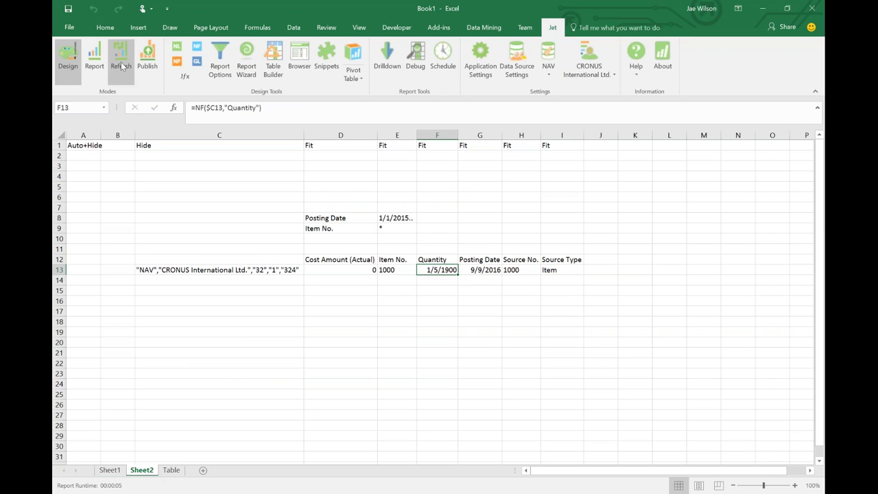
{"action": "left_click", "coordinate": [100, 62]}
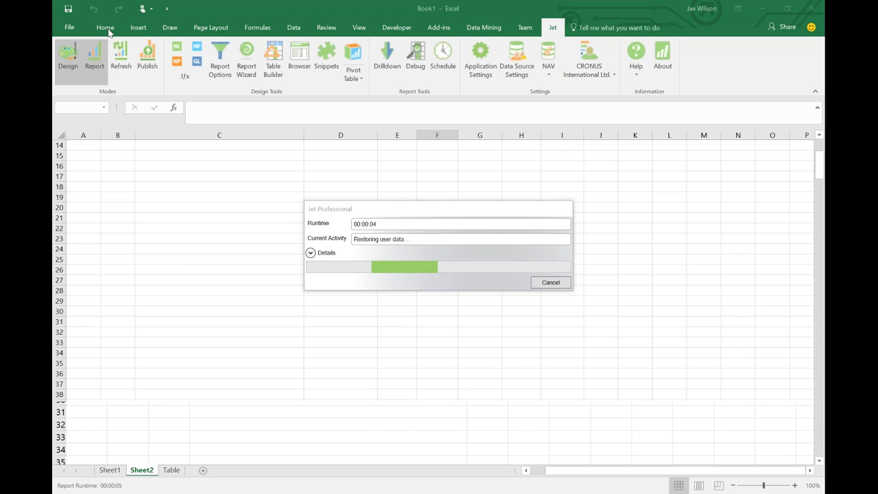
Format the Quantity column as comma-style numbers with two fewer decimal places
{"action": "left_click", "coordinate": [239, 136]}
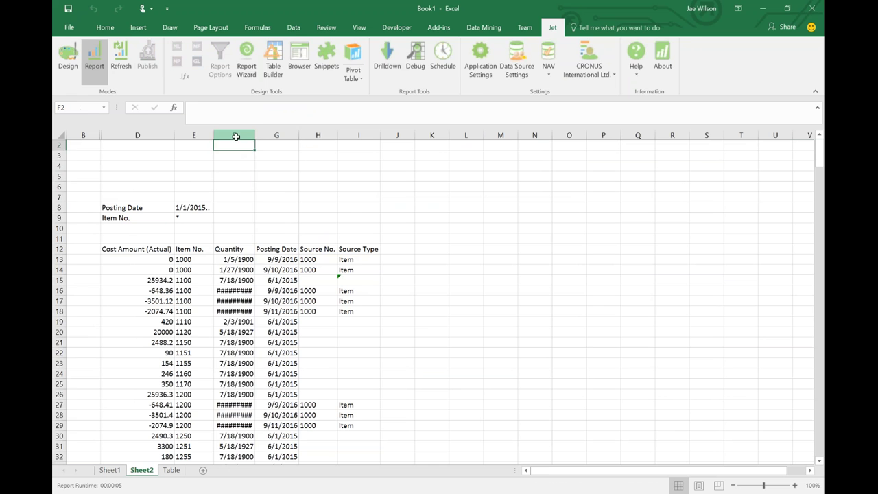
{"action": "left_click", "coordinate": [105, 28]}
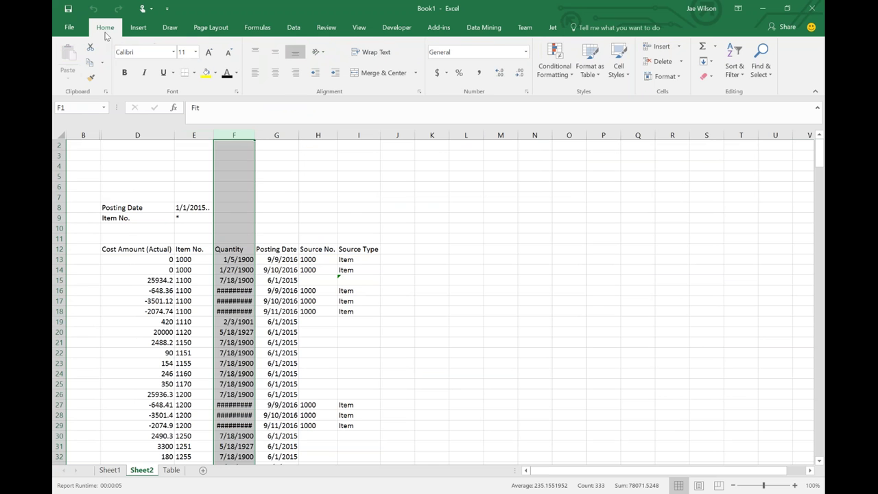
{"action": "left_click", "coordinate": [479, 73]}
{"action": "left_click", "coordinate": [520, 75]}
{"action": "left_click", "coordinate": [519, 74]}
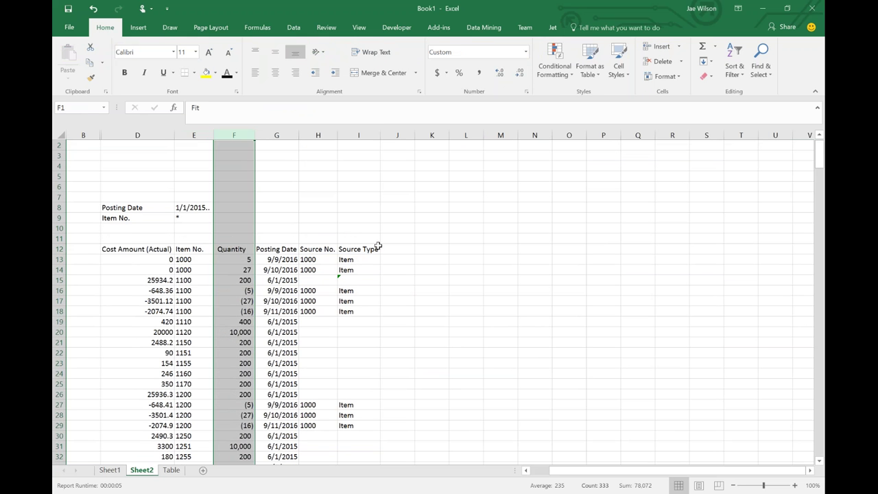
Apply the blue Accent1 cell style to header row D12:I12, then switch the Jet report to design mode
{"action": "left_click_drag", "start_coordinate": [378, 249], "coordinate": [110, 250]}
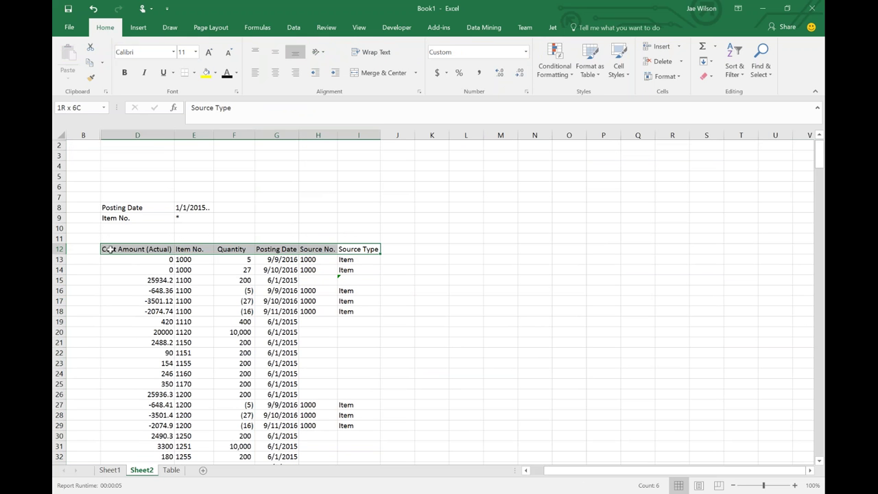
{"action": "left_click", "coordinate": [554, 63]}
{"action": "left_click", "coordinate": [619, 63]}
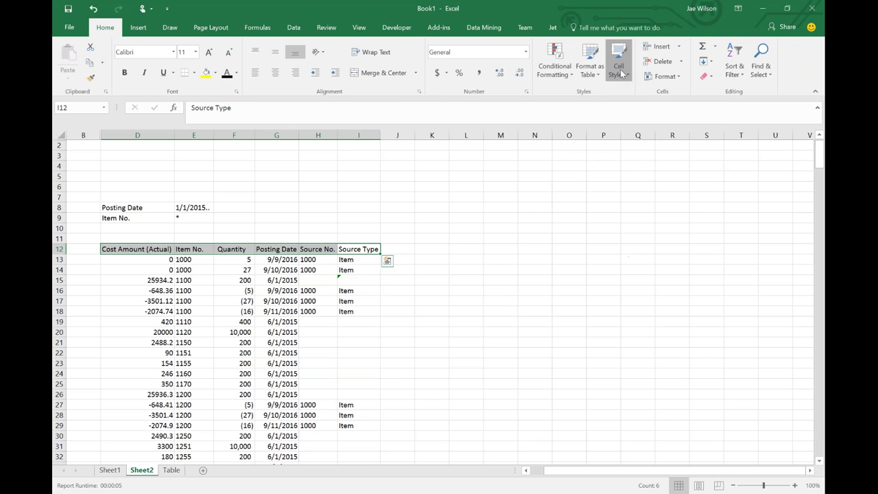
{"action": "left_click", "coordinate": [504, 245]}
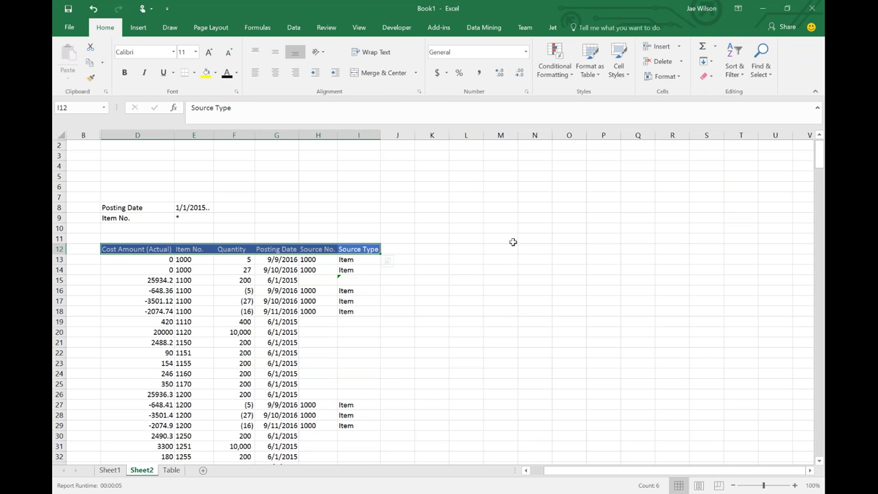
{"action": "left_click", "coordinate": [503, 259]}
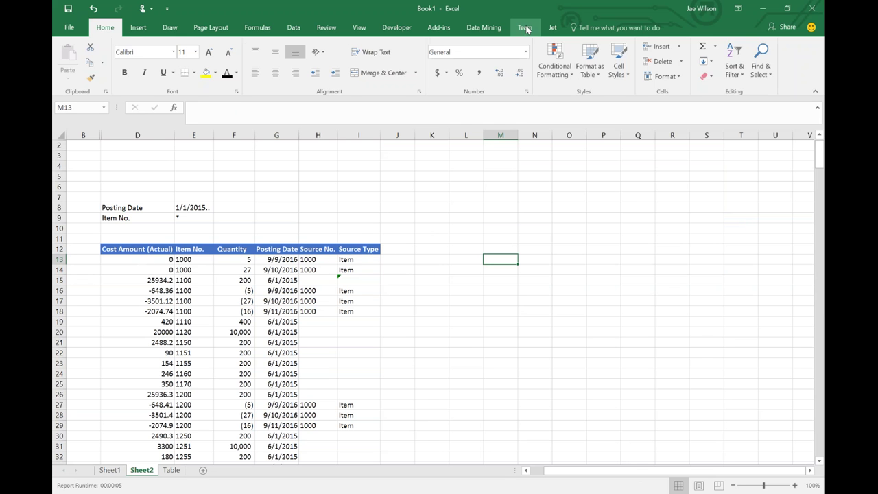
{"action": "left_click", "coordinate": [552, 28]}
{"action": "left_click", "coordinate": [75, 55]}
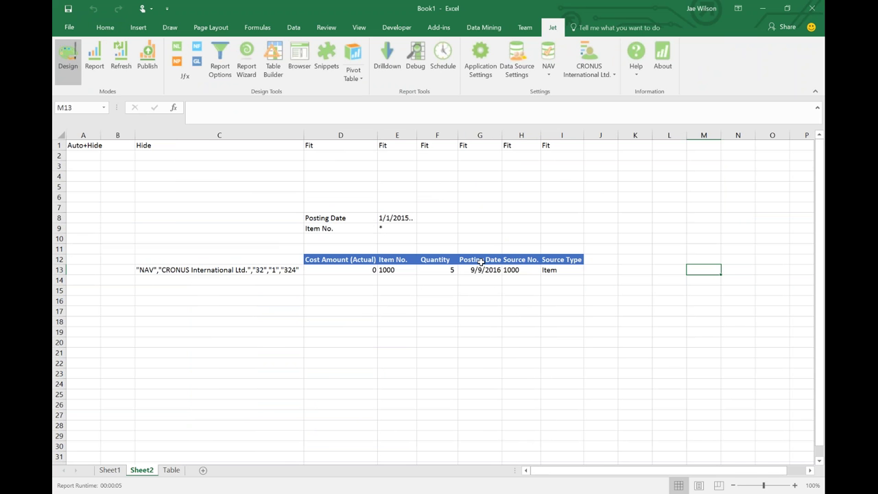
On Sheet1, enter 'put a "+/-" in front of the Filter Field of the NL("Rows") function' in F22
{"action": "left_click", "coordinate": [110, 471]}
{"action": "left_click", "coordinate": [240, 334]}
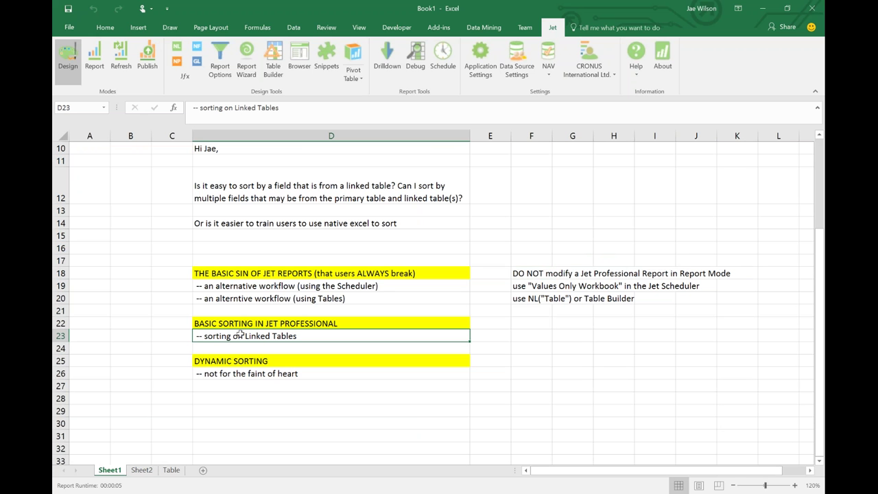
{"action": "left_click", "coordinate": [245, 325]}
{"action": "left_click", "coordinate": [516, 321]}
{"action": "type", "text": "put a \"+/-"}
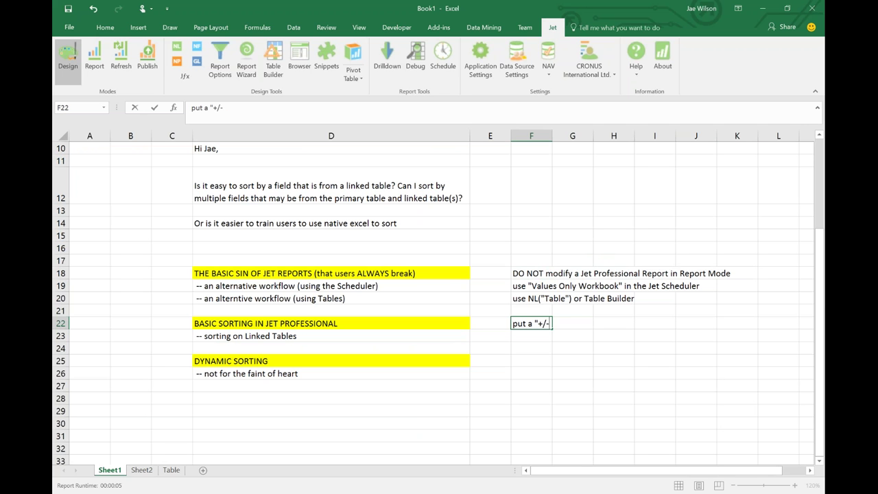
{"action": "type", "text": "\" in front of the filter f"}
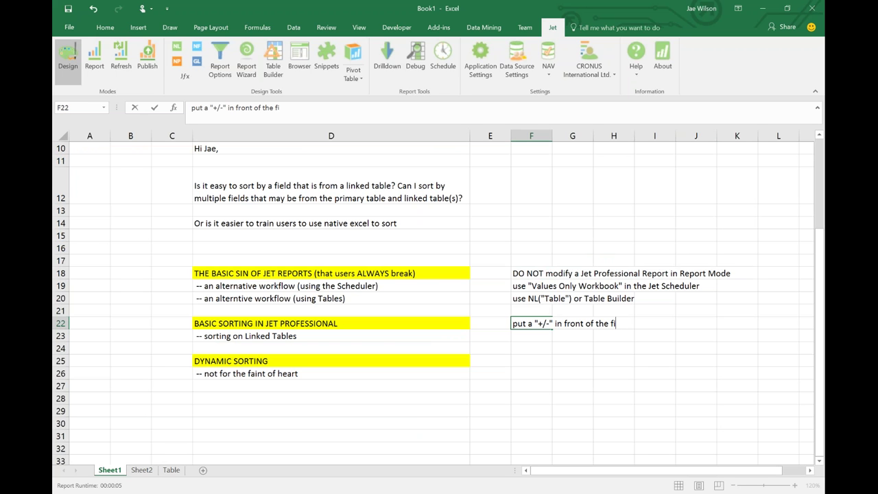
{"action": "key", "text": "BackSpace"}
{"action": "key", "text": "BackSpace"}
{"action": "key", "text": "BackSpace"}
{"action": "key", "text": "BackSpace"}
{"action": "key", "text": "BackSpace"}
{"action": "key", "text": "BackSpace"}
{"action": "key", "text": "BackSpace"}
{"action": "key", "text": "BackSpace"}
{"action": "type", "text": "Filter Field of the NL(\""}
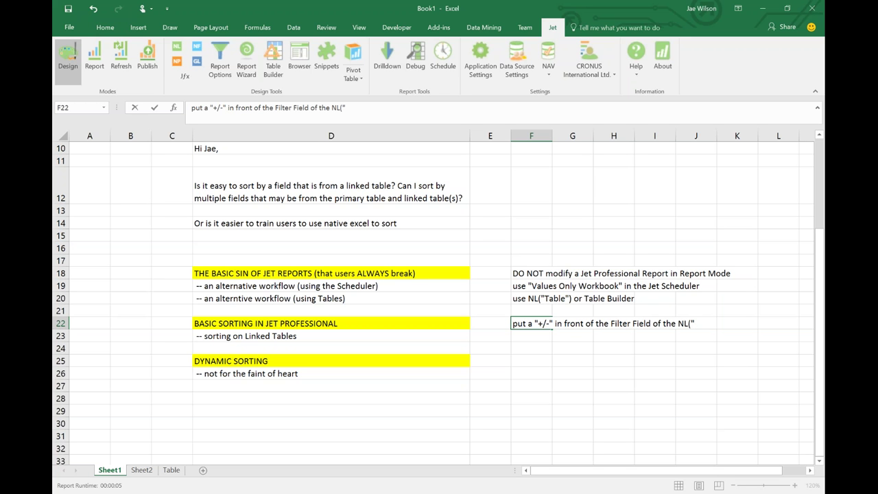
{"action": "type", "text": "Rows\") function"}
{"action": "key", "text": "ctrl+Return"}
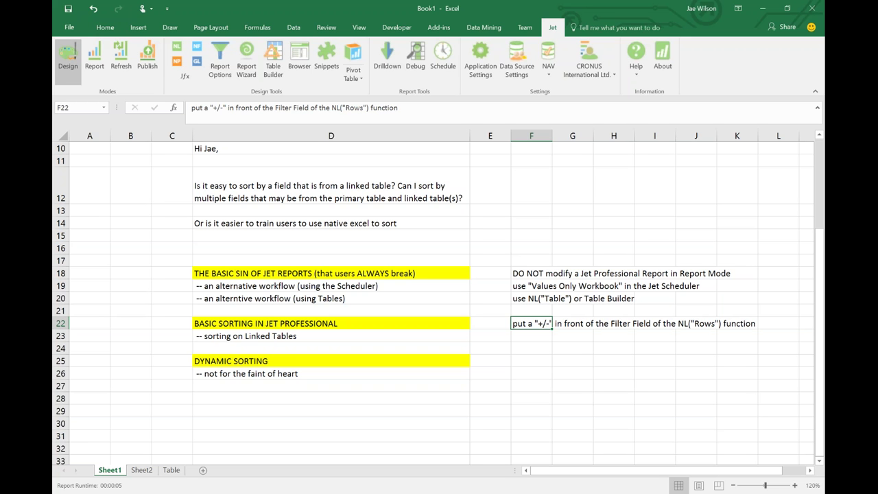
{"action": "key", "text": "Return"}
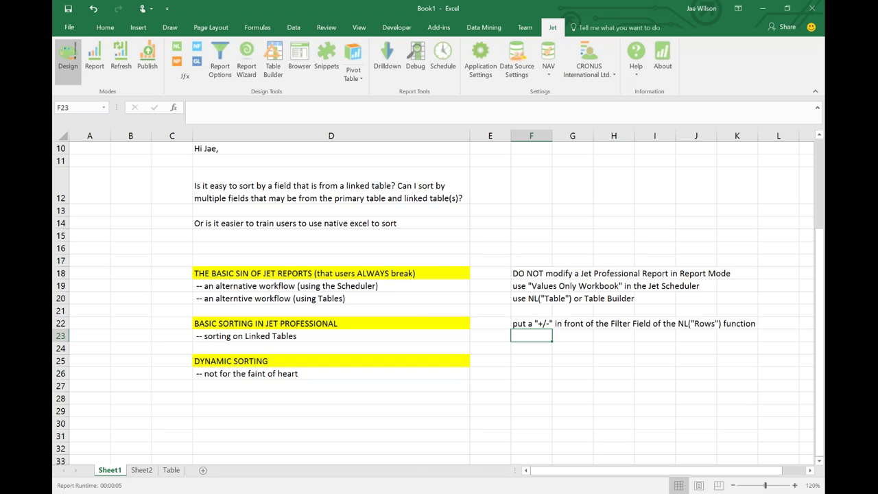
Create a copy of the Sheet2 sheet and place it right after Sheet2
{"action": "left_click", "coordinate": [142, 470]}
{"action": "right_click", "coordinate": [148, 469]}
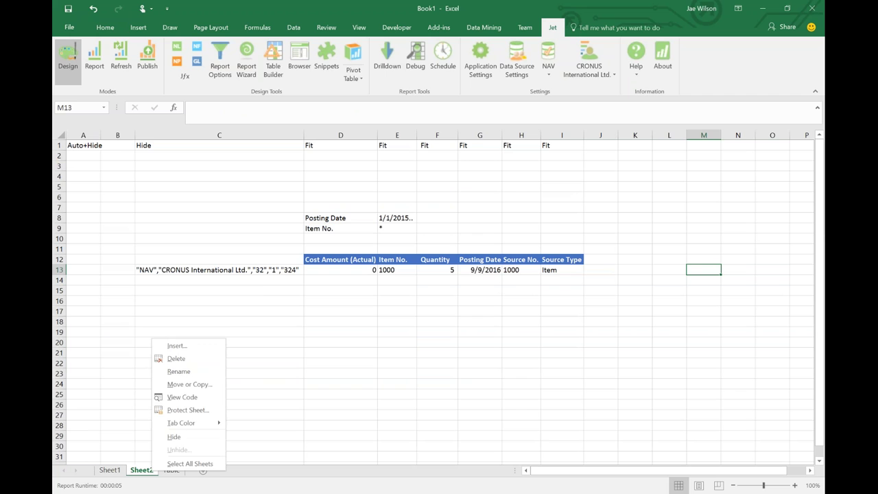
{"action": "left_click", "coordinate": [182, 384]}
{"action": "left_click", "coordinate": [125, 425]}
{"action": "left_click", "coordinate": [165, 442]}
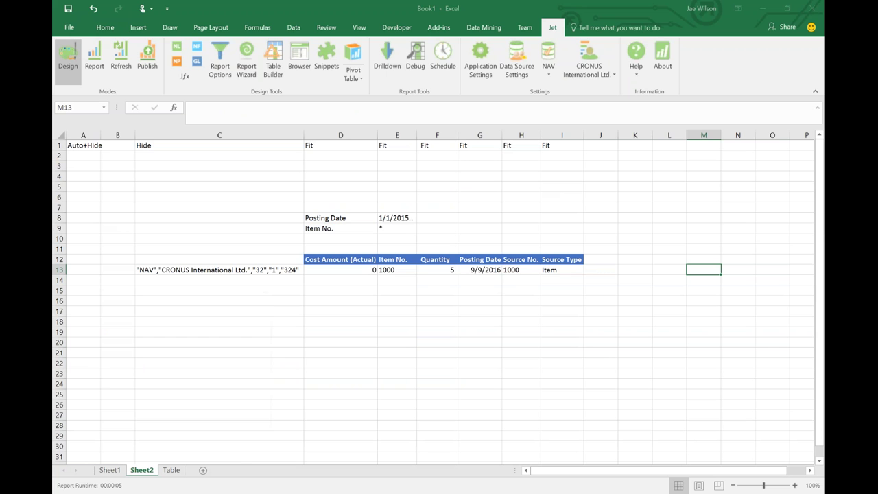
{"action": "left_click_drag", "start_coordinate": [177, 473], "coordinate": [207, 473]}
Rename the copied sheet to 'Linked Table' and check its NL formula in C13
{"action": "right_click", "coordinate": [184, 474]}
{"action": "left_click", "coordinate": [206, 384]}
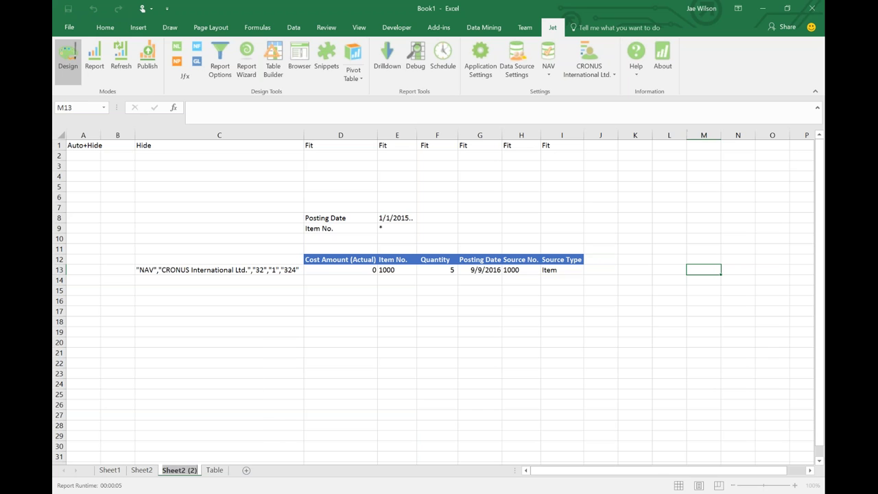
{"action": "type", "text": "Linked"}
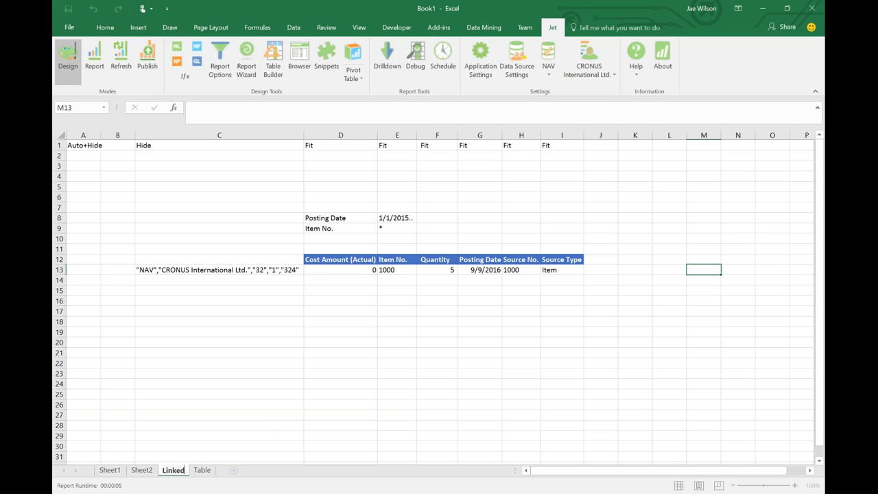
{"action": "type", "text": " Table"}
{"action": "key", "text": "Return"}
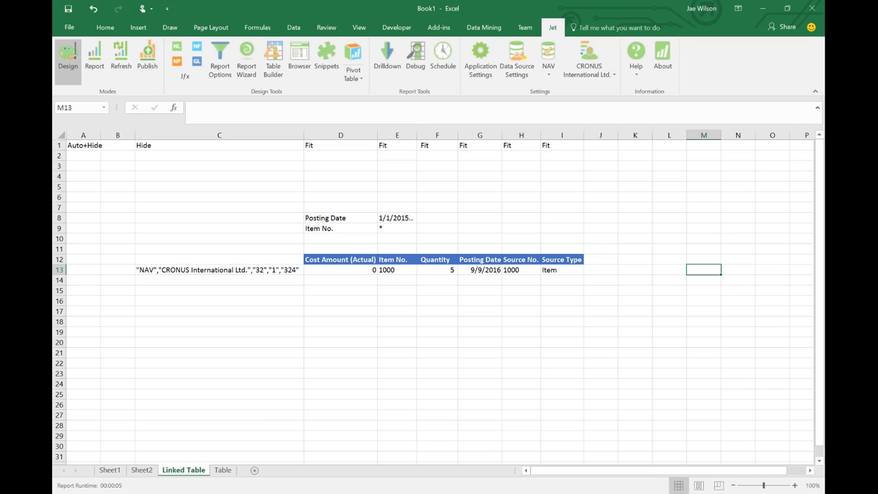
{"action": "left_click", "coordinate": [155, 270]}
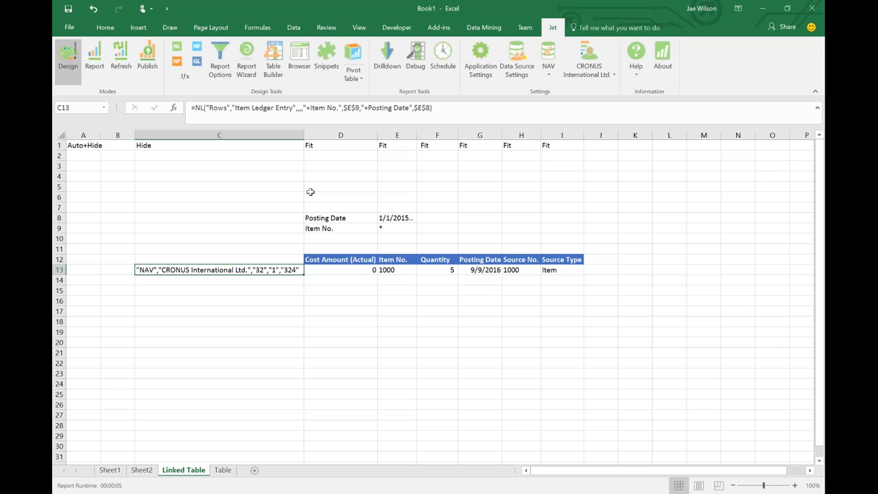
{"action": "left_click", "coordinate": [309, 191]}
Enter the label 'Inventory Posting Group' in D5, fixing its typo, and the value RAW in E5
{"action": "type", "text": "Inventroy Posting Group"}
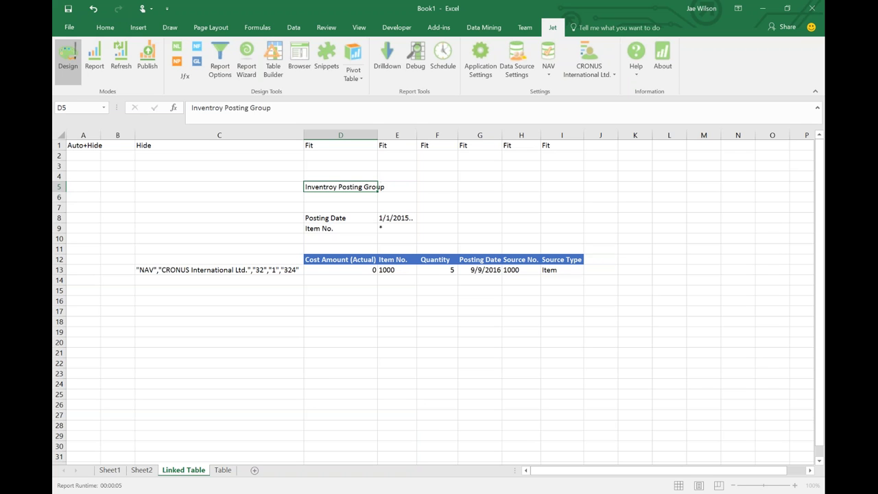
{"action": "left_click", "coordinate": [214, 108]}
{"action": "key", "text": "BackSpace"}
{"action": "key", "text": "Right"}
{"action": "type", "text": "r"}
{"action": "key", "text": "Tab"}
{"action": "type", "text": "RAW"}
{"action": "key", "text": "Return"}
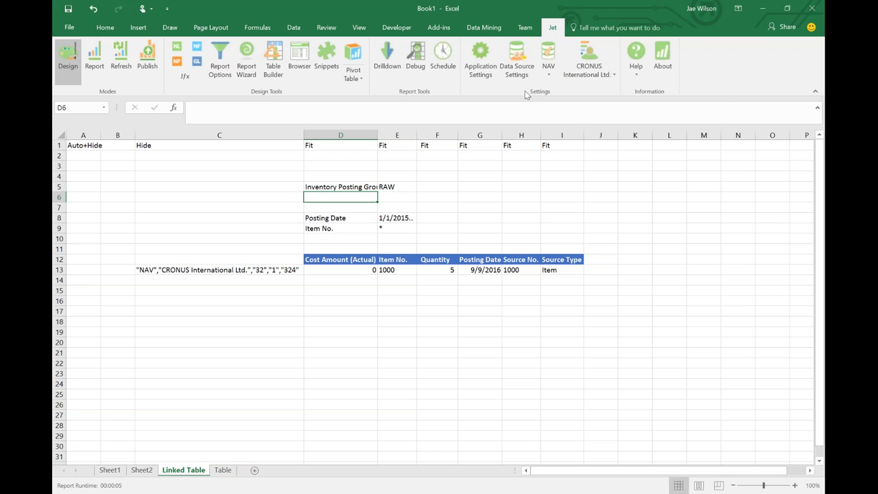
{"action": "left_click", "coordinate": [356, 186]}
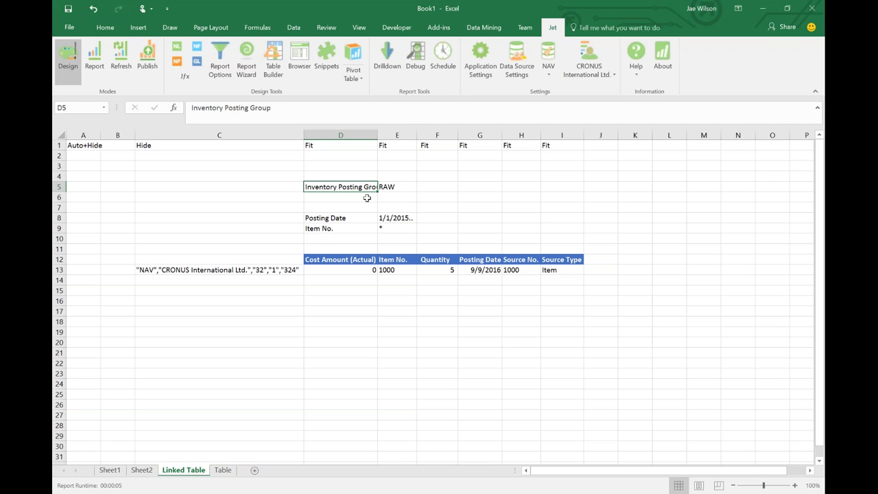
{"action": "left_click", "coordinate": [273, 269]}
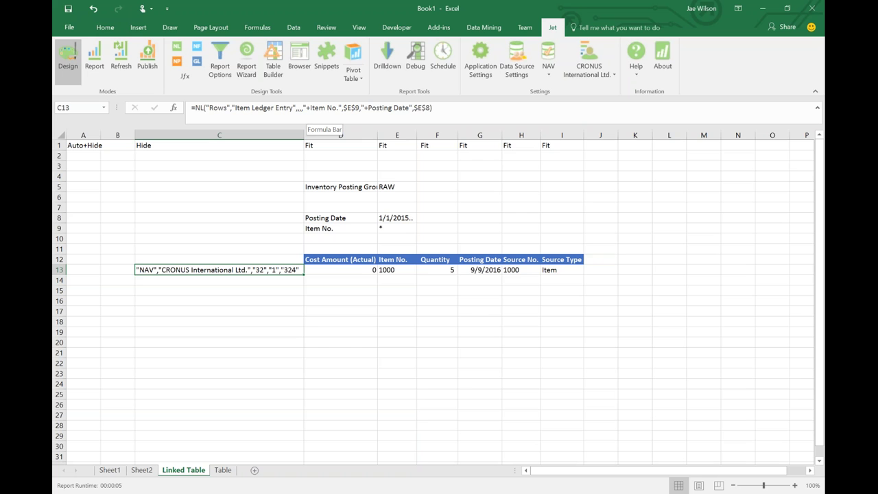
AutoFit column D, add the header 'Inventory Posting Group' in K12, and AutoFit column K
{"action": "double_click", "coordinate": [378, 135]}
{"action": "left_click", "coordinate": [640, 262]}
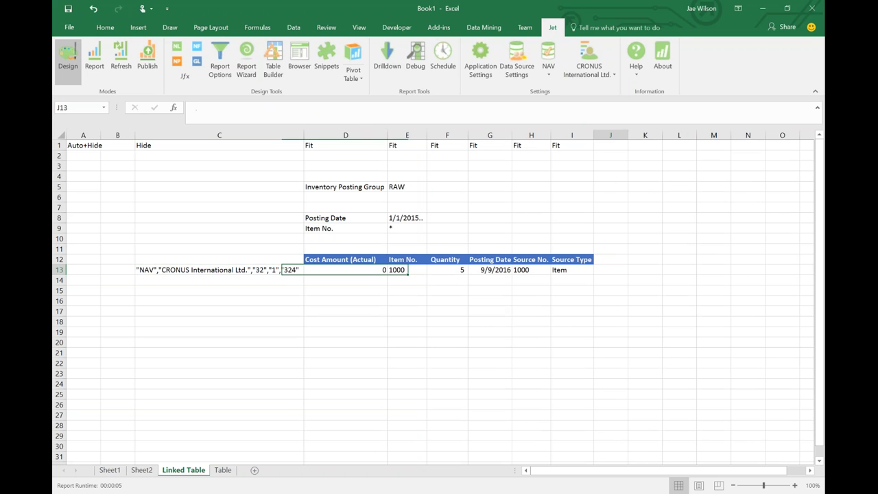
{"action": "type", "text": "Invent"}
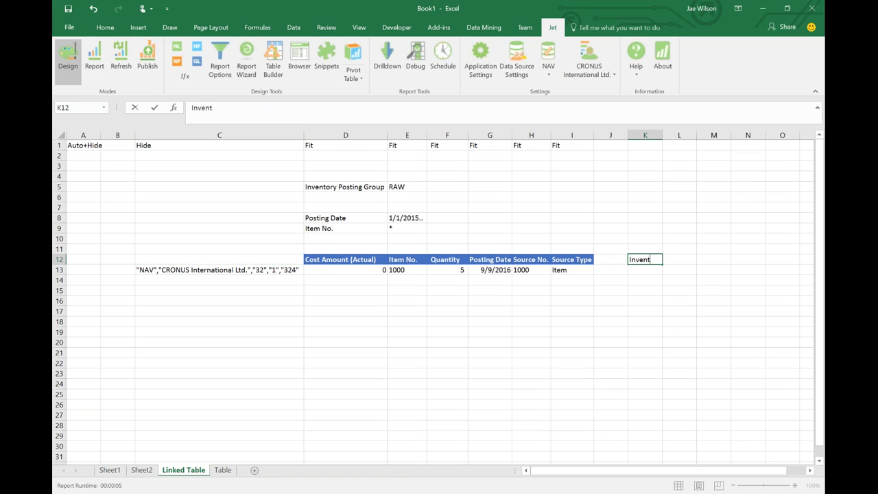
{"action": "type", "text": "ory Posting Group"}
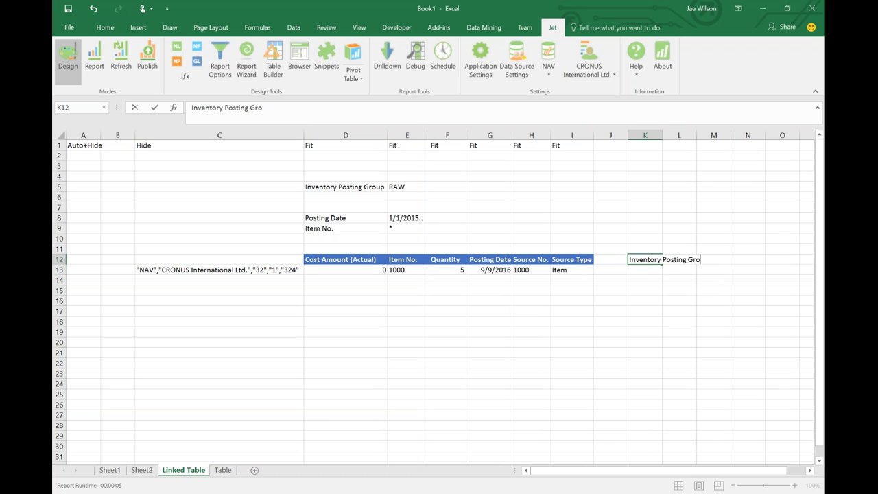
{"action": "key", "text": "Return"}
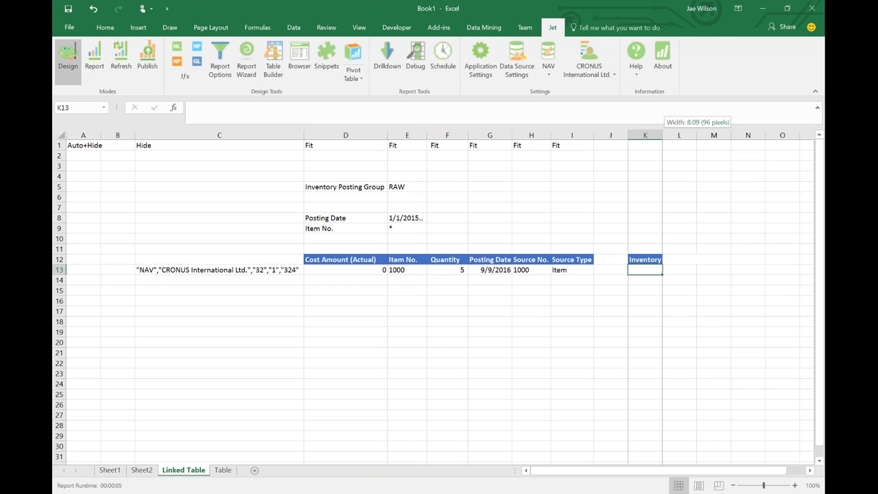
{"action": "double_click", "coordinate": [663, 124]}
Select K13 and start a new NL function in the Jet Function Wizard
{"action": "left_click", "coordinate": [412, 269]}
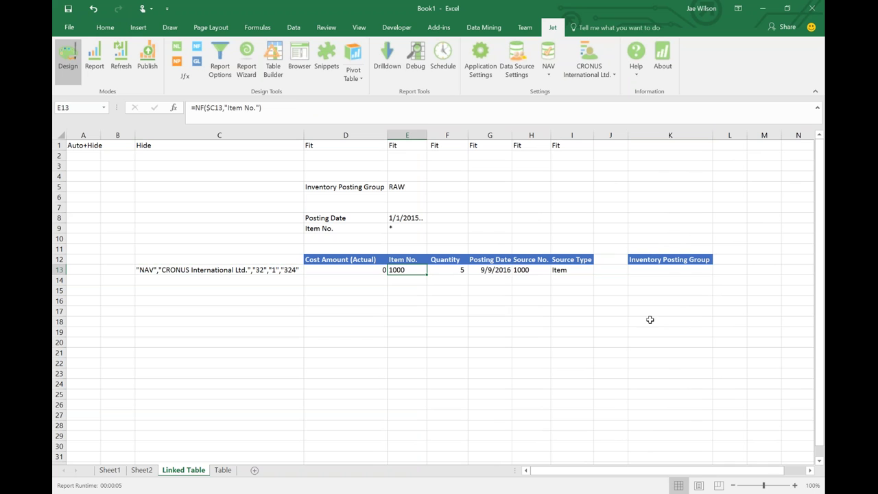
{"action": "left_click", "coordinate": [656, 271]}
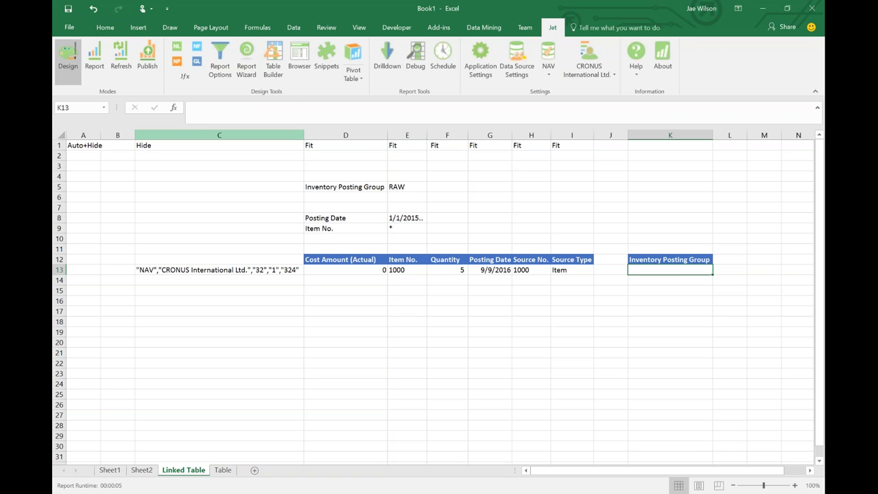
{"action": "left_click", "coordinate": [408, 272]}
{"action": "left_click", "coordinate": [659, 261]}
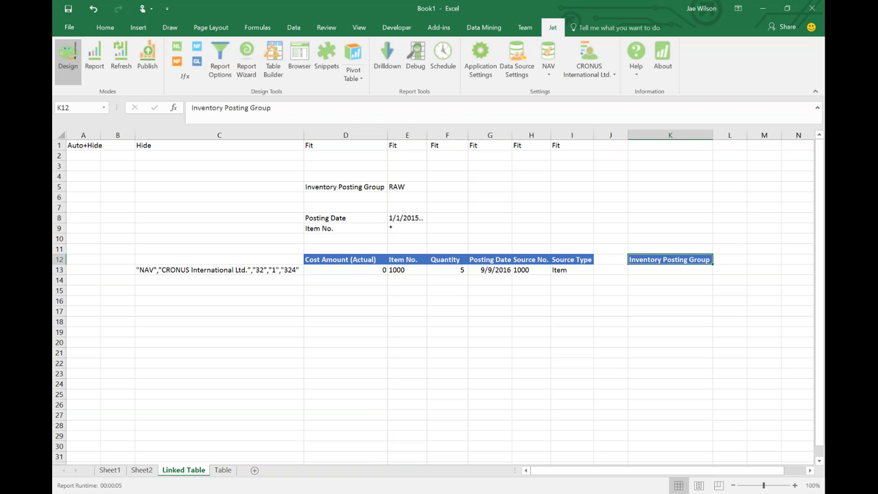
{"action": "left_click", "coordinate": [649, 271]}
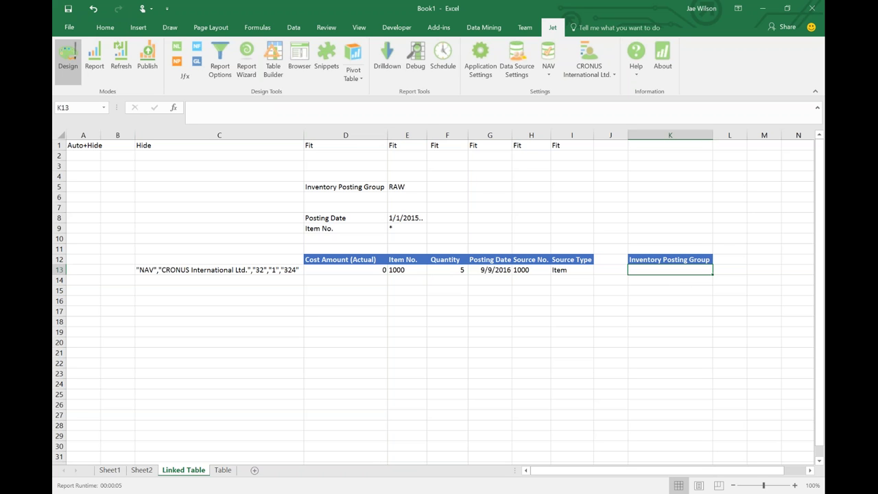
{"action": "left_click", "coordinate": [176, 46]}
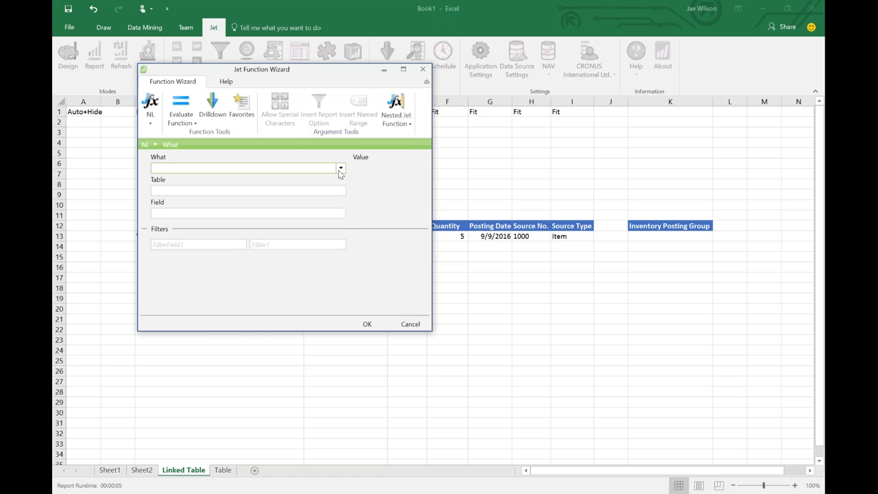
Set the NL function to mode First on the Item table, returning Inventory Posting Group
{"action": "left_click", "coordinate": [341, 168]}
{"action": "type", "text": "f"}
{"action": "key", "text": "Return"}
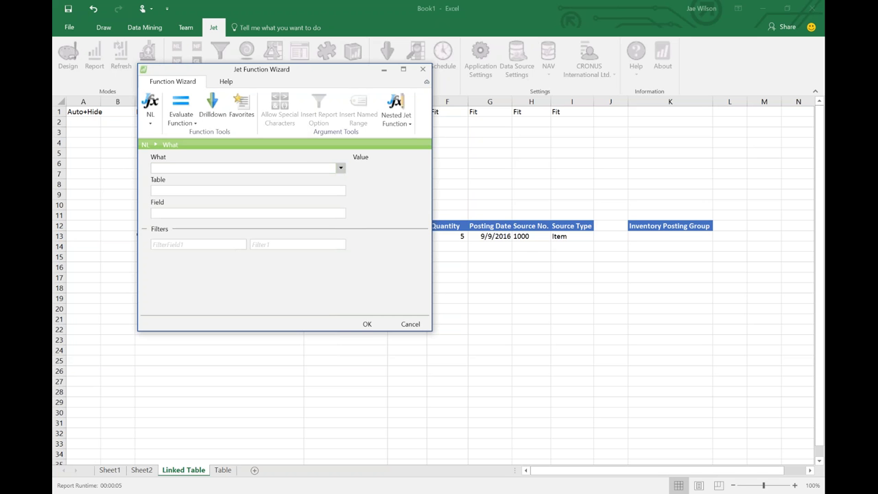
{"action": "type", "text": "item"}
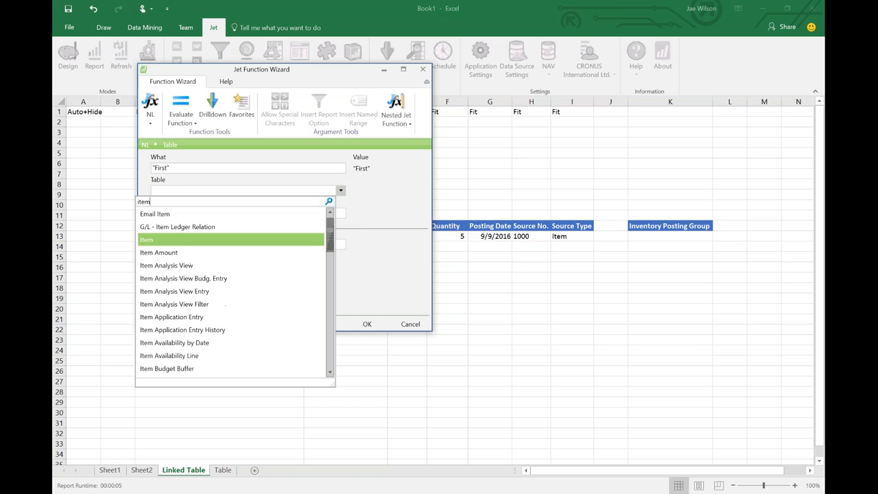
{"action": "key", "text": "Return"}
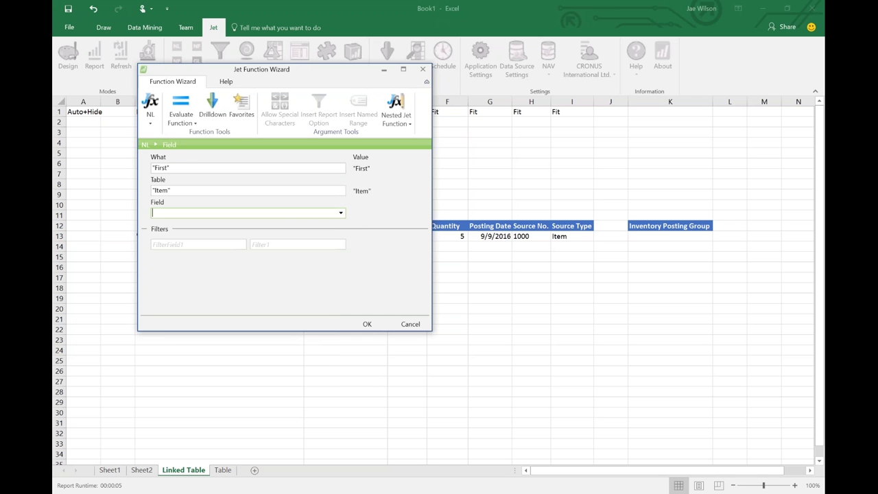
{"action": "type", "text": "inventory"}
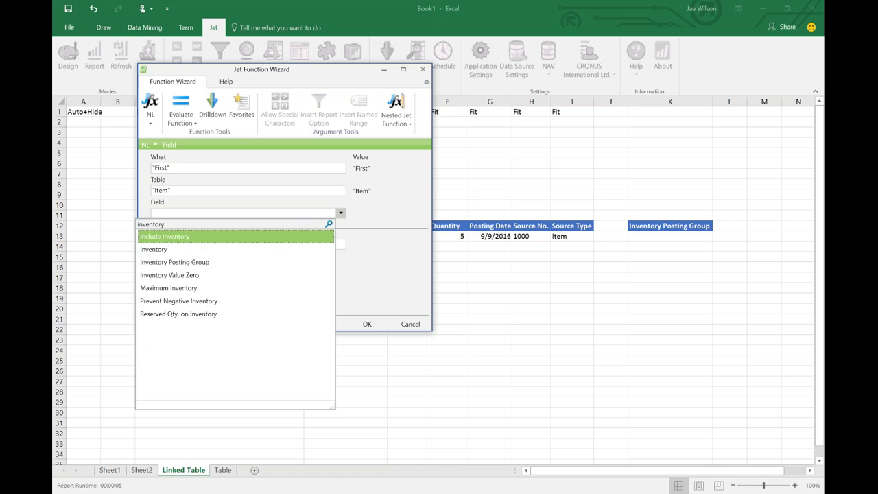
{"action": "key", "text": "Down"}
{"action": "key", "text": "Return"}
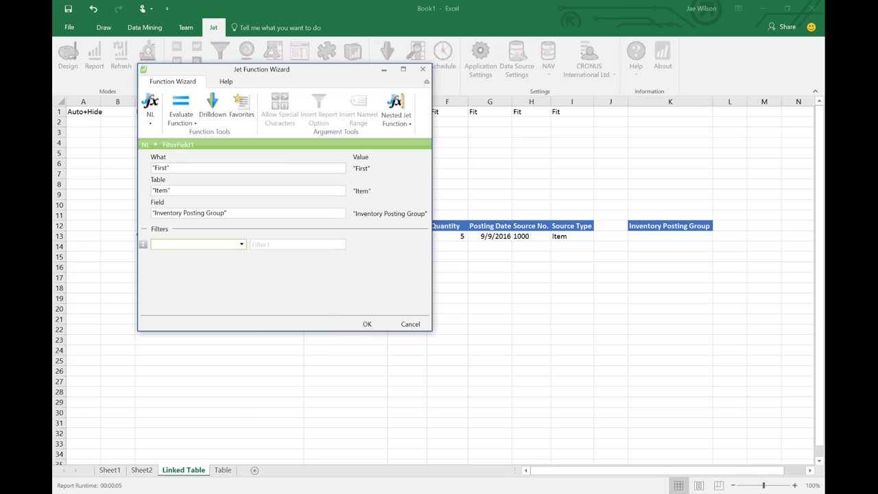
Filter the lookup on No. equal to $E13 and finish the K13 formula
{"action": "type", "text": "no"}
{"action": "key", "text": "Down"}
{"action": "key", "text": "Down"}
{"action": "key", "text": "Down"}
{"action": "key", "text": "Down"}
{"action": "key", "text": "Return"}
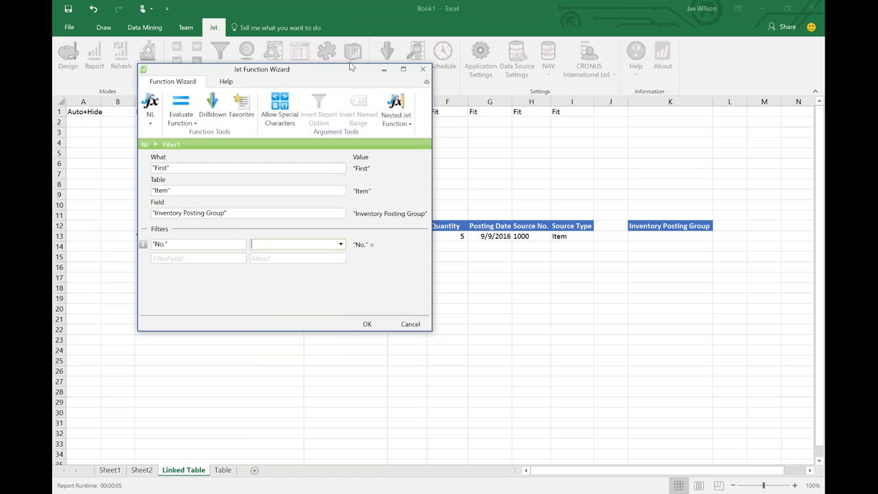
{"action": "left_click_drag", "start_coordinate": [347, 73], "coordinate": [216, 85]}
{"action": "left_click", "coordinate": [407, 236]}
{"action": "key", "text": "F4"}
{"action": "key", "text": "F4"}
{"action": "key", "text": "F4"}
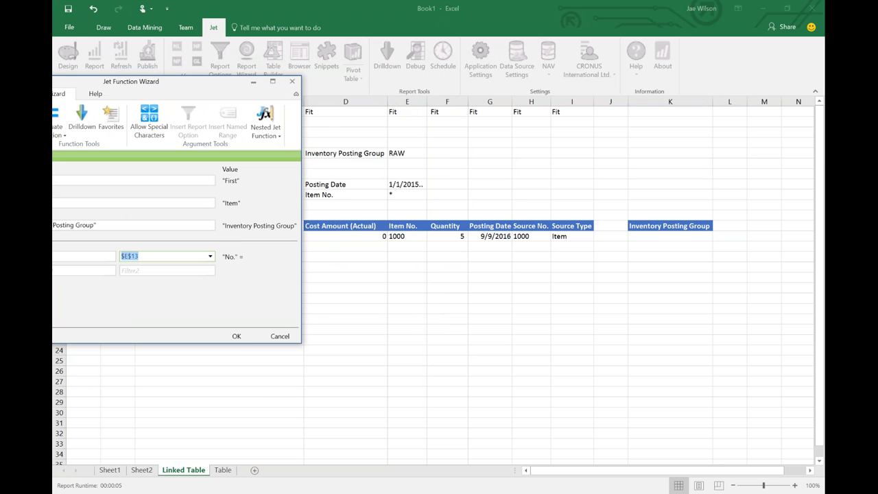
{"action": "key", "text": "Return"}
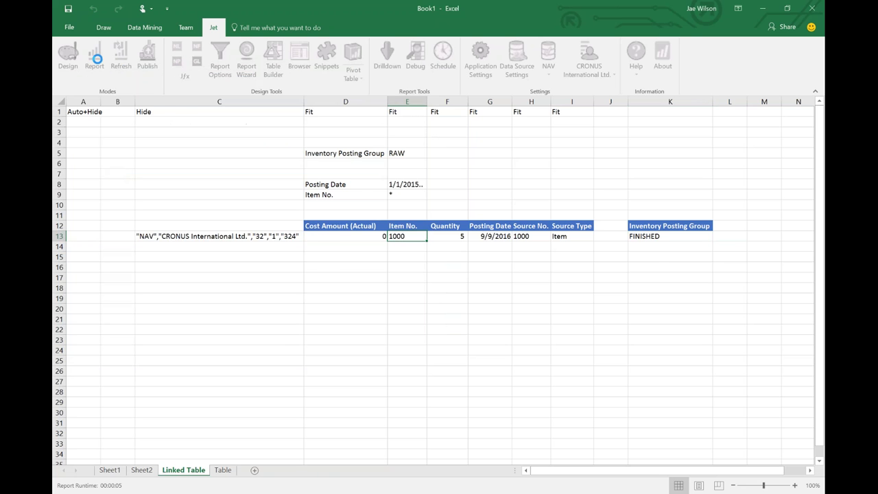
{"action": "left_click", "coordinate": [95, 58]}
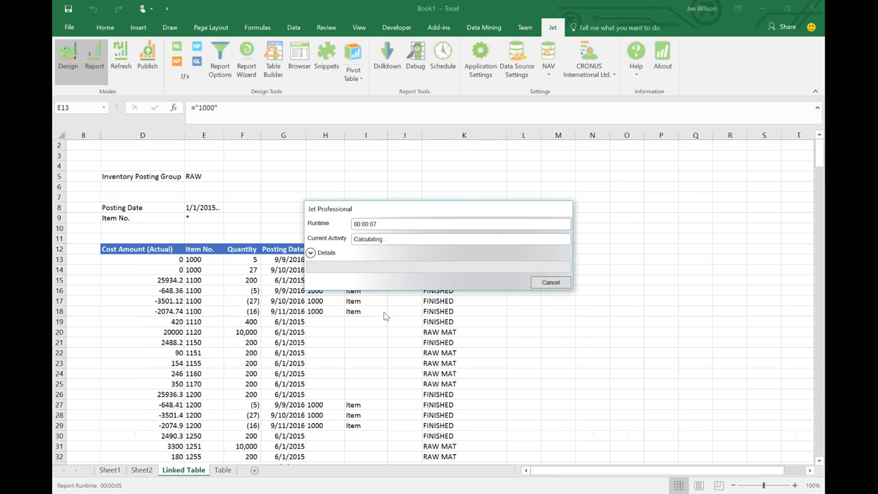
{"action": "left_click_drag", "start_coordinate": [453, 261], "coordinate": [468, 425]}
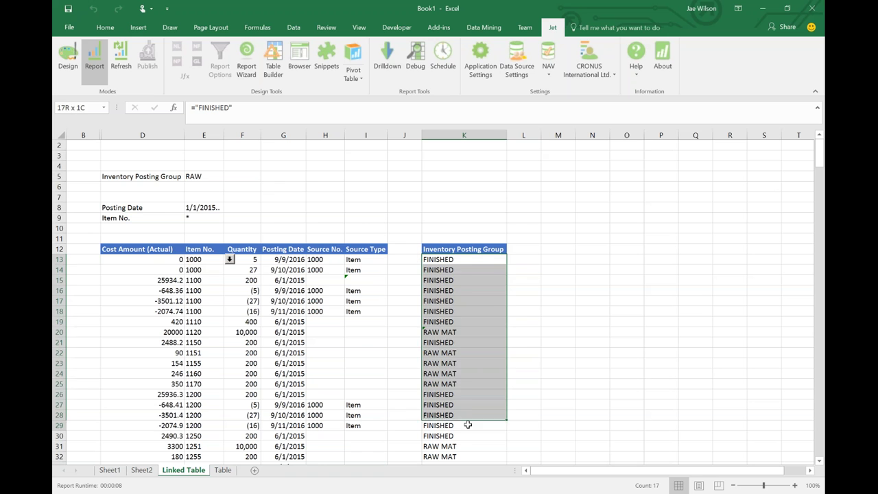
{"action": "scroll", "coordinate": [467, 425], "scroll_direction": "down", "scroll_amount": 3}
{"action": "left_click_drag", "start_coordinate": [453, 354], "coordinate": [453, 425]}
{"action": "scroll", "coordinate": [449, 348], "scroll_direction": "down", "scroll_amount": 4}
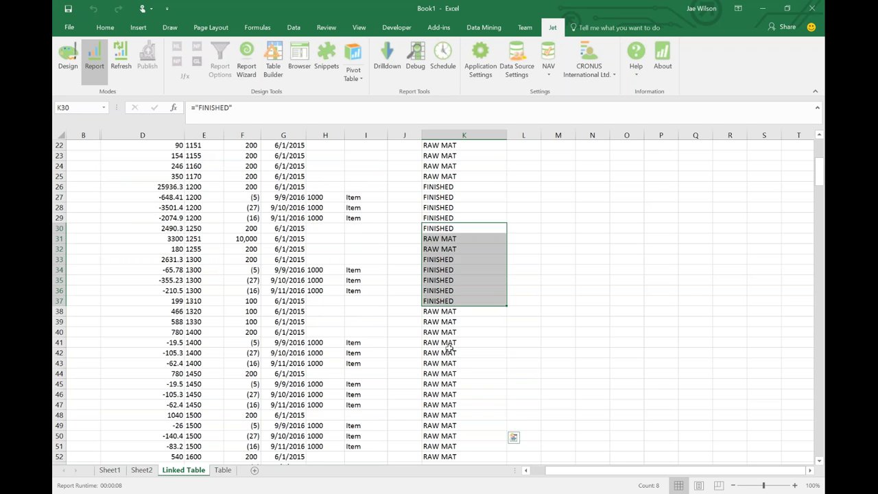
{"action": "left_click_drag", "start_coordinate": [450, 348], "coordinate": [460, 402]}
{"action": "scroll", "coordinate": [460, 402], "scroll_direction": "up", "scroll_amount": 6}
{"action": "left_click_drag", "start_coordinate": [366, 238], "coordinate": [365, 250]}
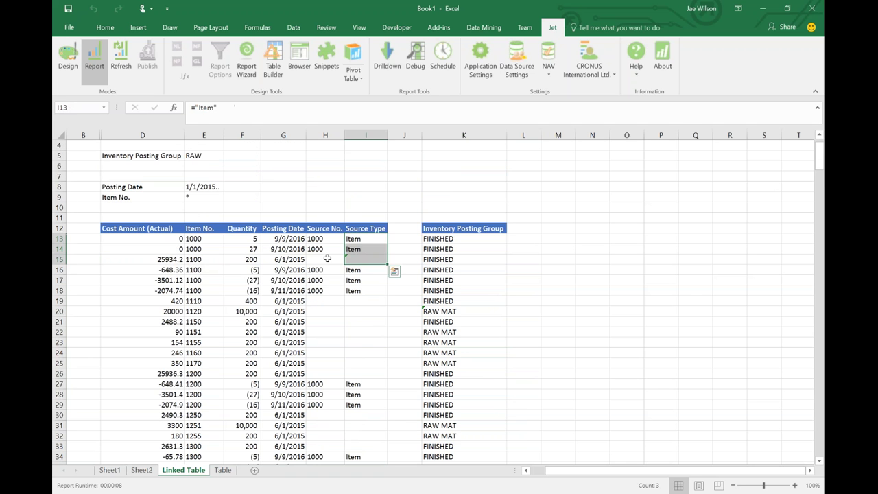
{"action": "left_click", "coordinate": [205, 242]}
{"action": "left_click_drag", "start_coordinate": [204, 259], "coordinate": [231, 397]}
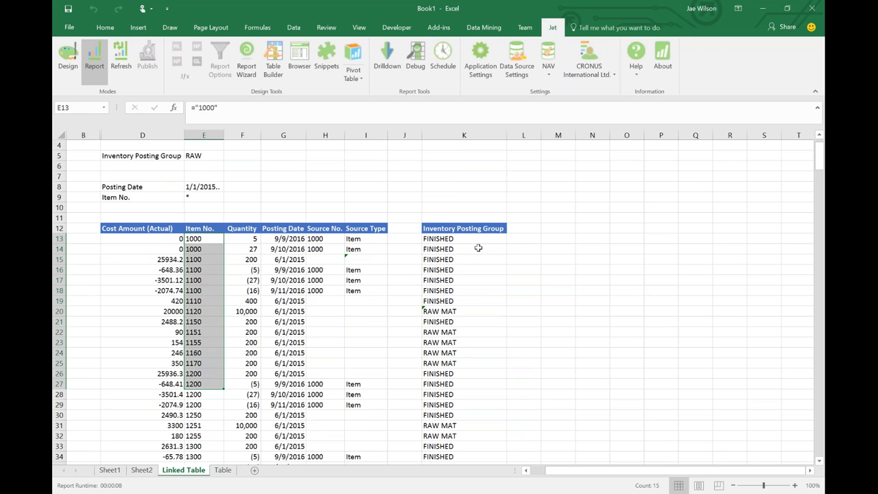
{"action": "left_click_drag", "start_coordinate": [478, 240], "coordinate": [475, 380]}
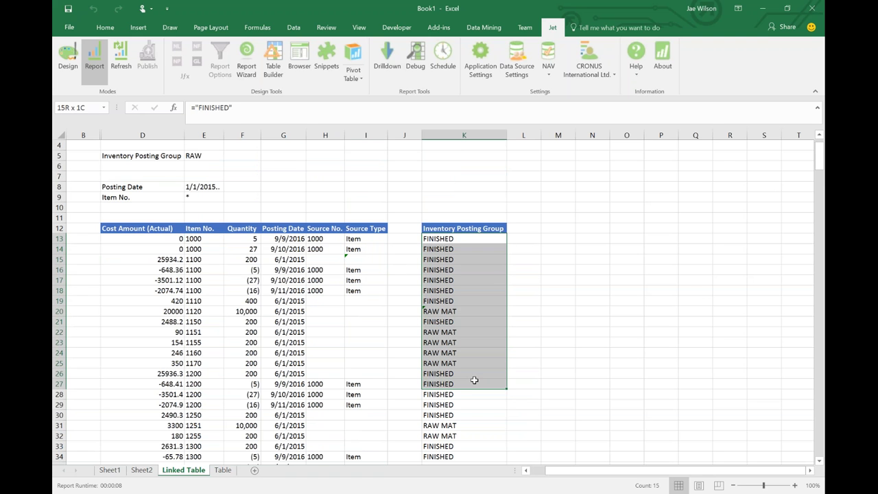
{"action": "left_click", "coordinate": [68, 59]}
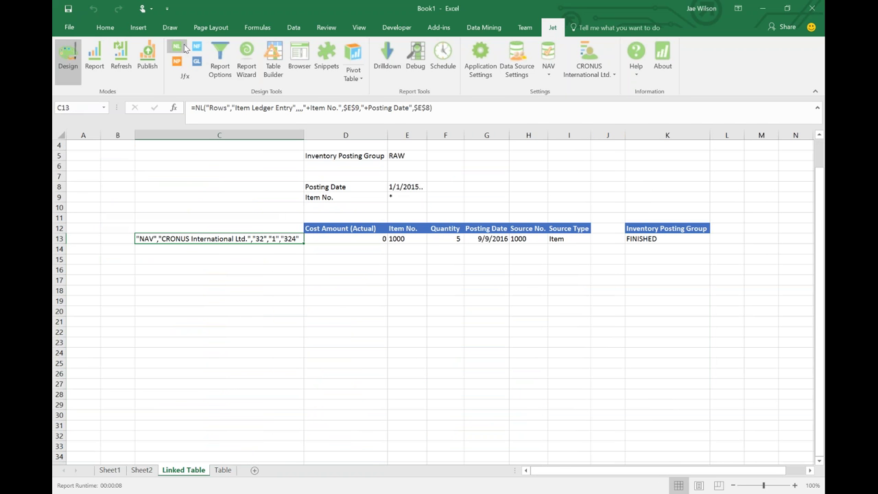
{"action": "left_click", "coordinate": [182, 48]}
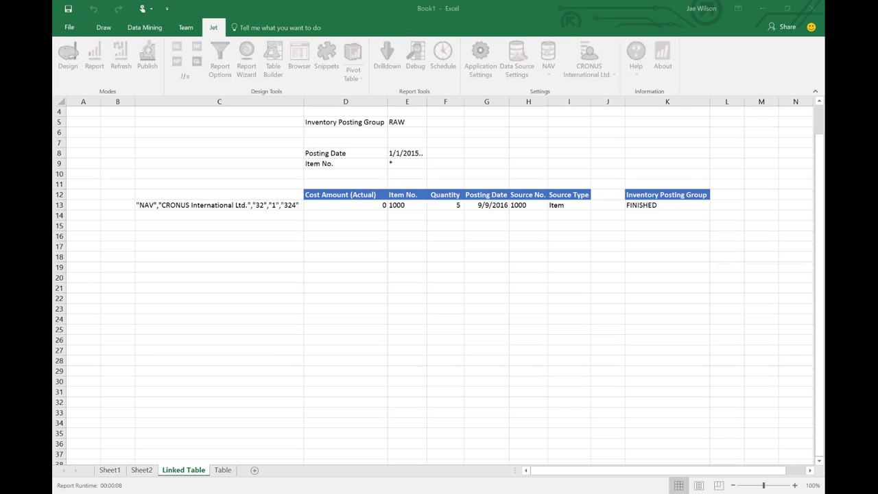
In the NL wizard for C13, add a Link= filter pointing to the Item table
{"action": "left_click_drag", "start_coordinate": [601, 244], "coordinate": [357, 134]}
{"action": "left_click", "coordinate": [300, 351]}
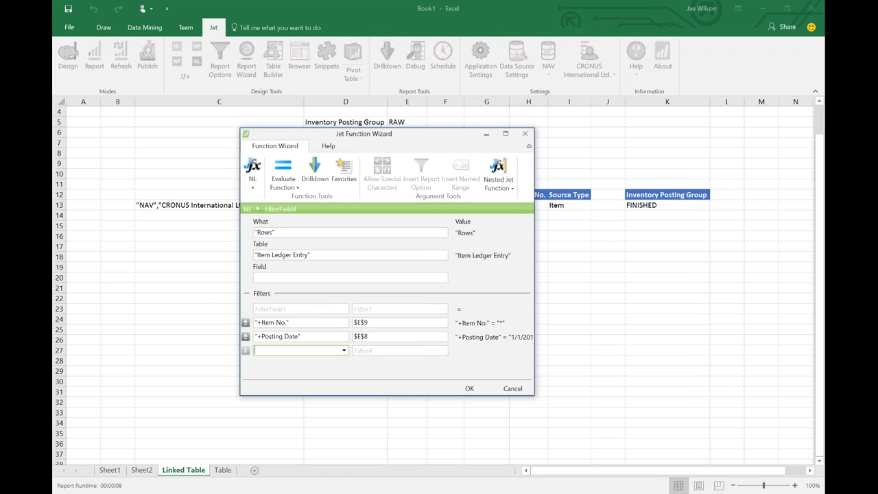
{"action": "left_click", "coordinate": [344, 353]}
{"action": "left_click", "coordinate": [344, 350]}
{"action": "type", "text": "lin="}
{"action": "key", "text": "BackSpace"}
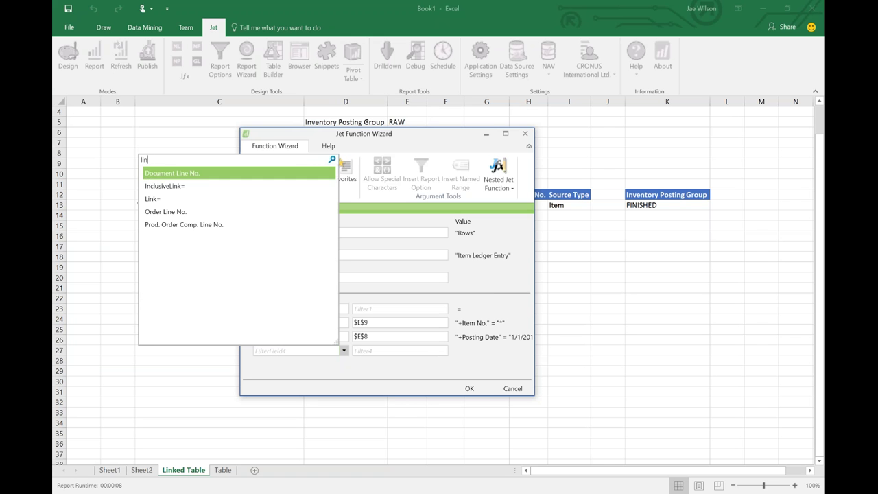
{"action": "key", "text": "Down"}
{"action": "key", "text": "Down"}
{"action": "key", "text": "Return"}
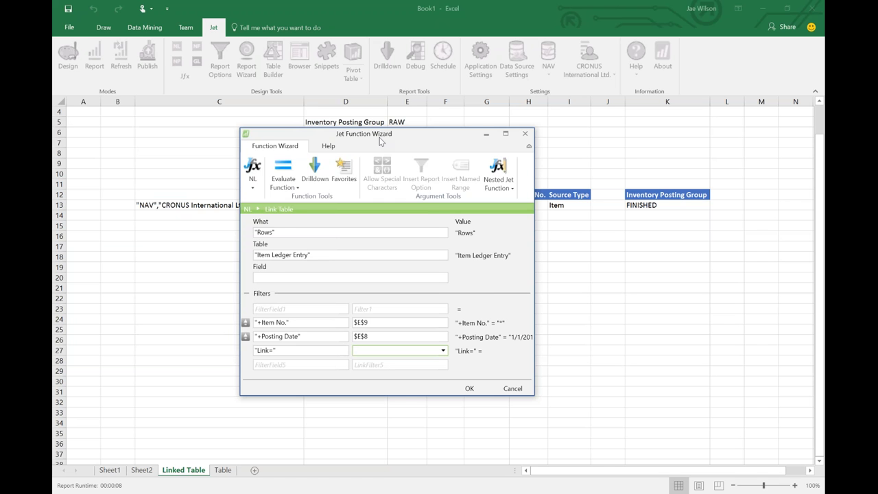
{"action": "key", "text": "alt+Down"}
{"action": "type", "text": "item"}
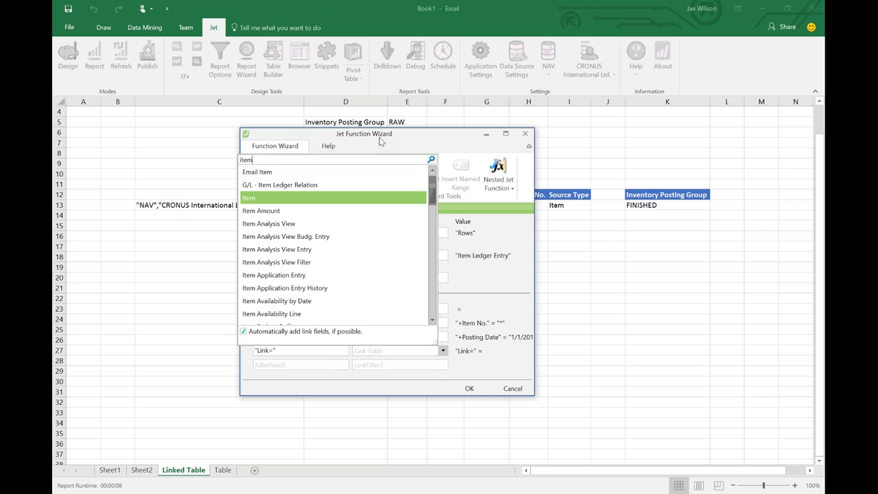
{"action": "key", "text": "Return"}
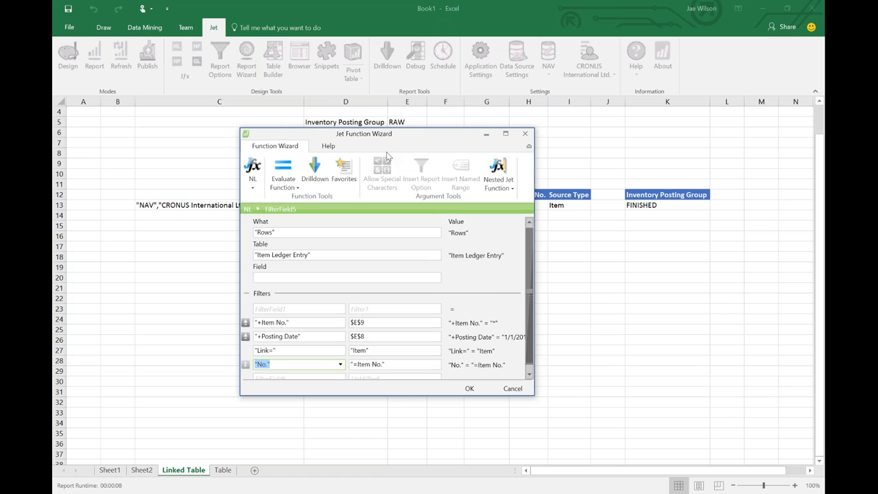
Check that the link auto-added the No. field with the value =Item No
{"action": "scroll", "coordinate": [359, 315], "scroll_direction": "down", "scroll_amount": 1}
{"action": "left_click", "coordinate": [300, 348]}
{"action": "left_click", "coordinate": [369, 344]}
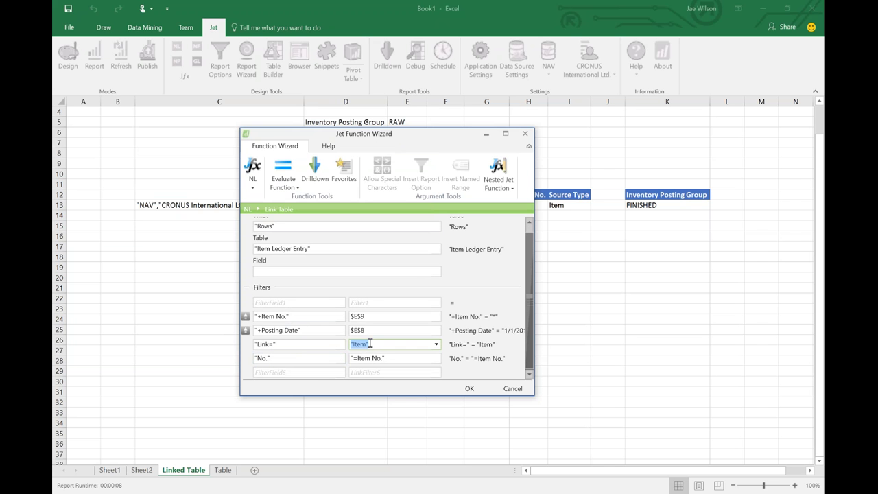
{"action": "left_click", "coordinate": [302, 251]}
{"action": "left_click", "coordinate": [296, 359]}
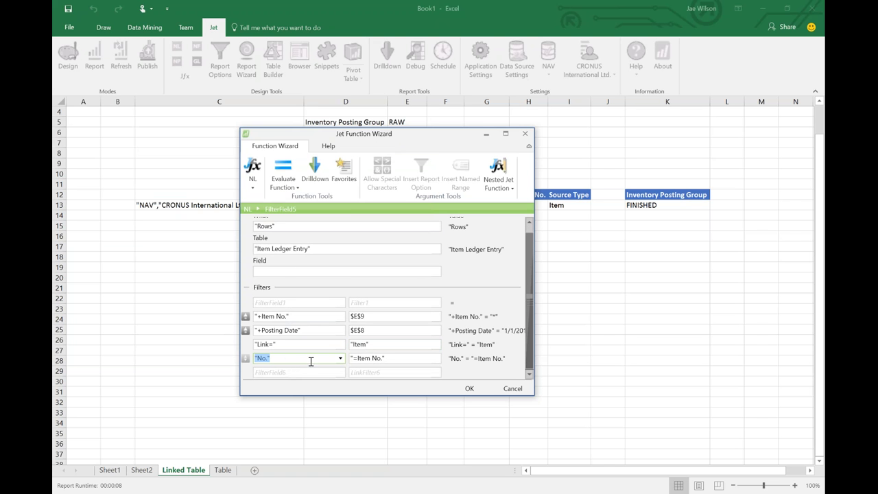
{"action": "key", "text": "shift+Tab"}
{"action": "left_click", "coordinate": [370, 358]}
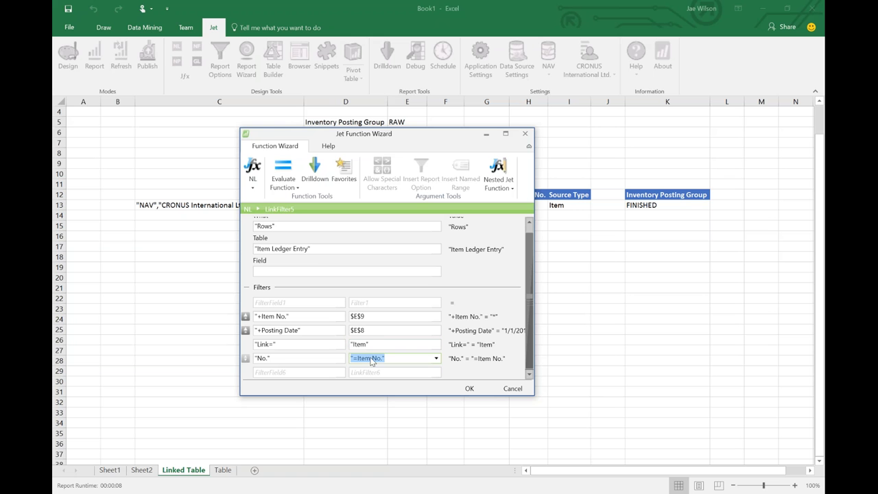
{"action": "left_click", "coordinate": [310, 249]}
Filter Inventory Posting Group by $E$5, apply the wizard, and run the report
{"action": "left_click", "coordinate": [310, 377]}
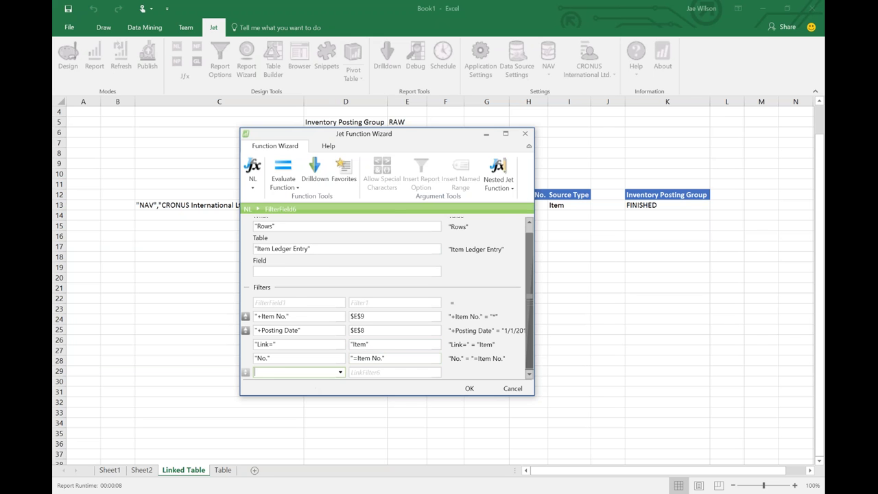
{"action": "left_click", "coordinate": [341, 373]}
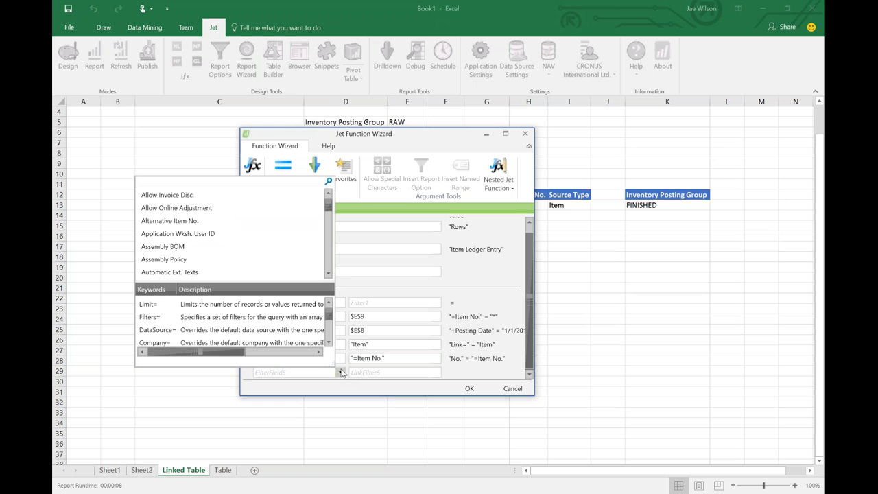
{"action": "type", "text": "inventory"}
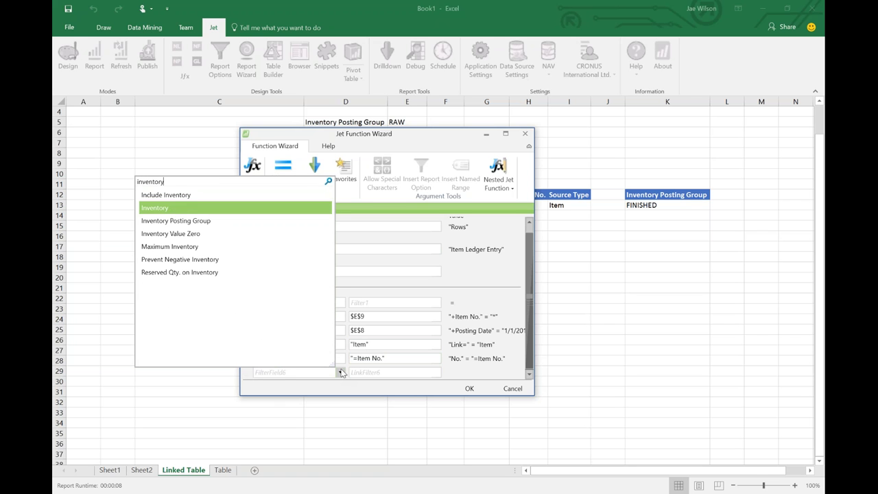
{"action": "key", "text": "Down"}
{"action": "key", "text": "Return"}
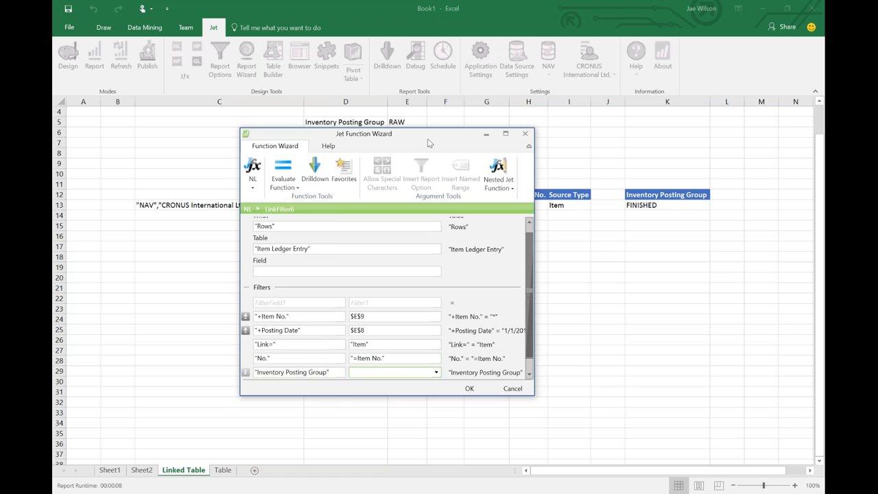
{"action": "left_click", "coordinate": [412, 127]}
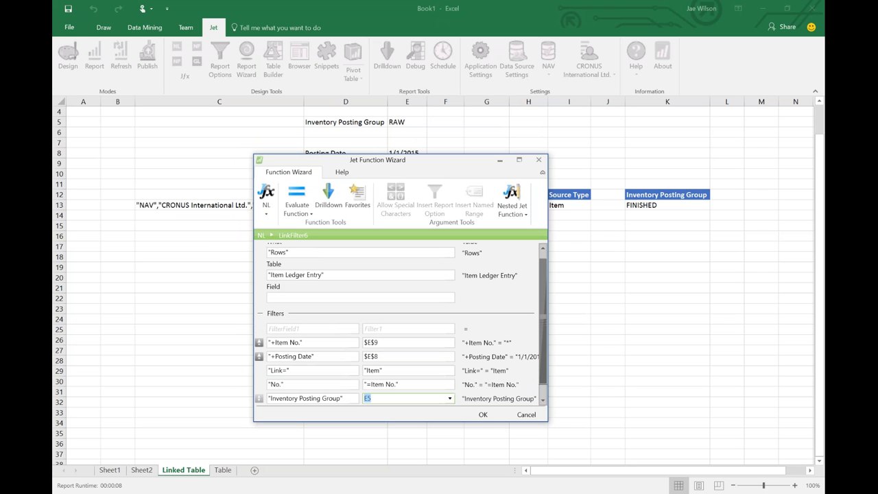
{"action": "key", "text": "F4"}
{"action": "left_click", "coordinate": [483, 414]}
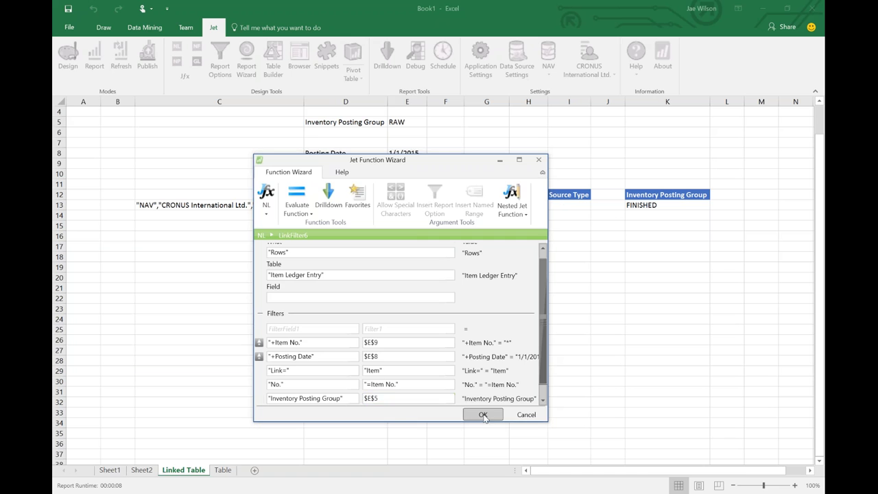
{"action": "left_click", "coordinate": [96, 60]}
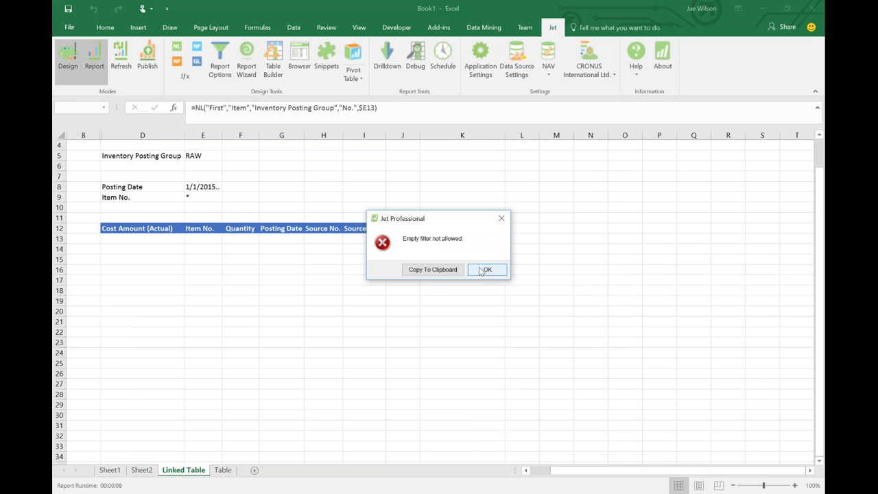
Dismiss the empty-filter error, return to design, and set E5 to FINISHED
{"action": "left_click", "coordinate": [486, 269]}
{"action": "left_click", "coordinate": [68, 59]}
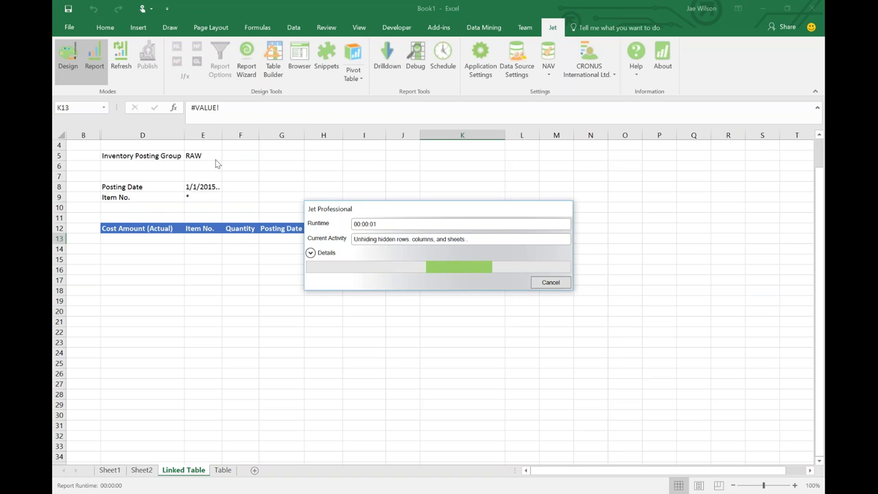
{"action": "left_click", "coordinate": [416, 155]}
{"action": "type", "text": "Fin"}
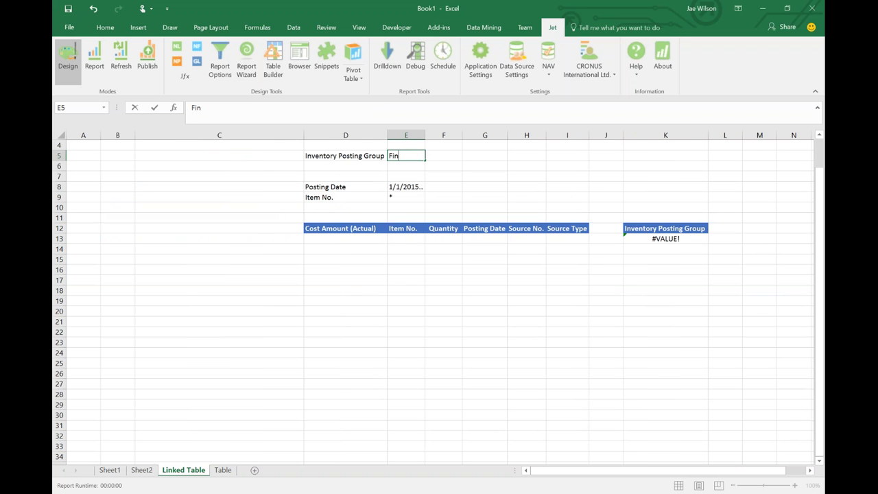
{"action": "key", "text": "BackSpace"}
{"action": "key", "text": "BackSpace"}
{"action": "key", "text": "BackSpace"}
{"action": "type", "text": "INISHED"}
{"action": "key", "text": "Return"}
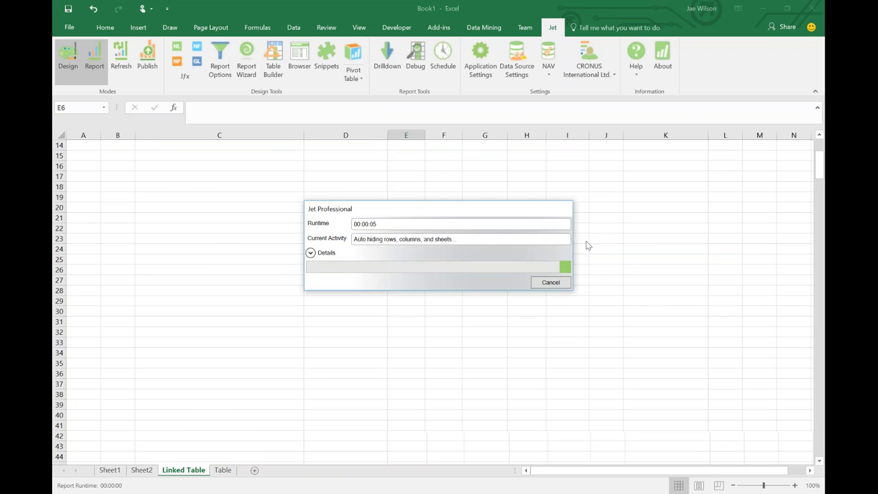
Check that column K lists only FINISHED rows, then switch the report to design mode
{"action": "left_click_drag", "start_coordinate": [453, 239], "coordinate": [506, 349]}
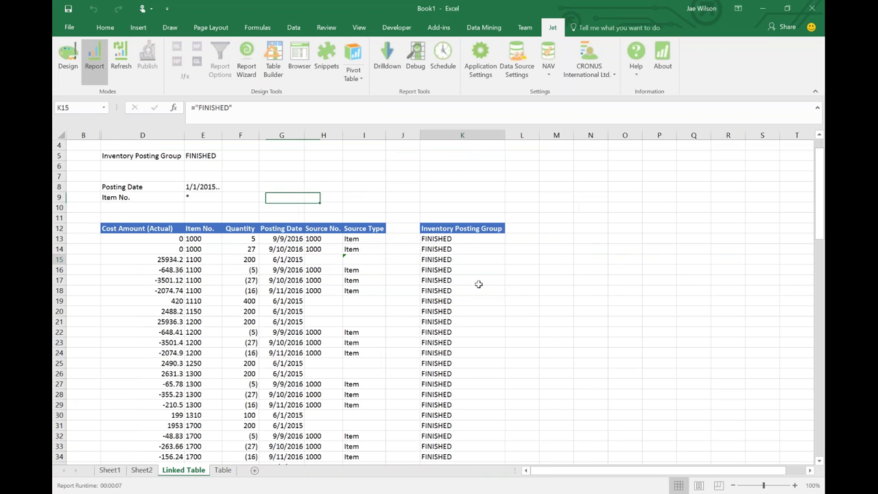
{"action": "scroll", "coordinate": [505, 349], "scroll_direction": "down", "scroll_amount": 3}
{"action": "left_click_drag", "start_coordinate": [453, 291], "coordinate": [465, 407]}
{"action": "scroll", "coordinate": [462, 327], "scroll_direction": "down", "scroll_amount": 3}
{"action": "scroll", "coordinate": [462, 327], "scroll_direction": "down", "scroll_amount": 1}
{"action": "scroll", "coordinate": [457, 347], "scroll_direction": "down", "scroll_amount": 4}
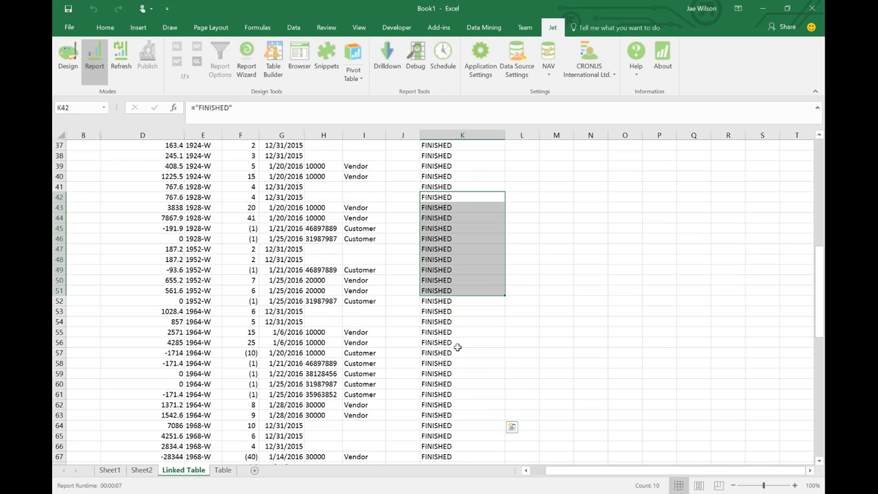
{"action": "scroll", "coordinate": [459, 343], "scroll_direction": "up", "scroll_amount": 11}
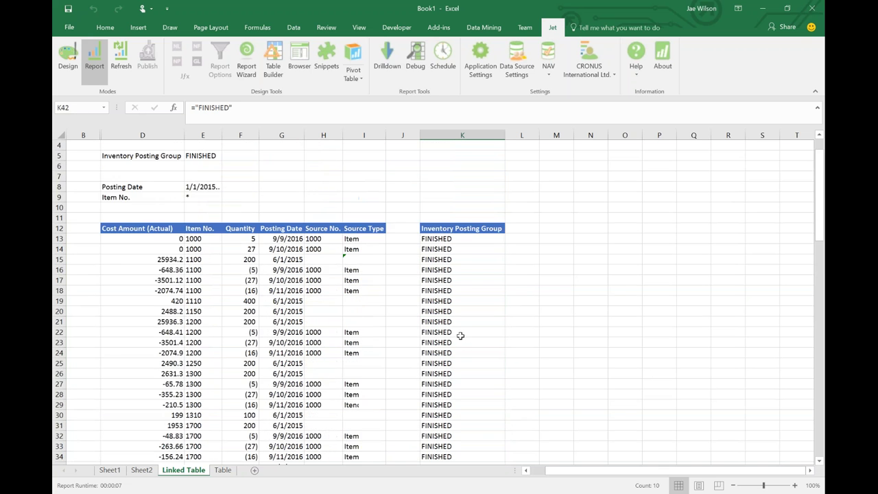
{"action": "scroll", "coordinate": [460, 336], "scroll_direction": "down", "scroll_amount": 15}
{"action": "scroll", "coordinate": [458, 337], "scroll_direction": "up", "scroll_amount": 10}
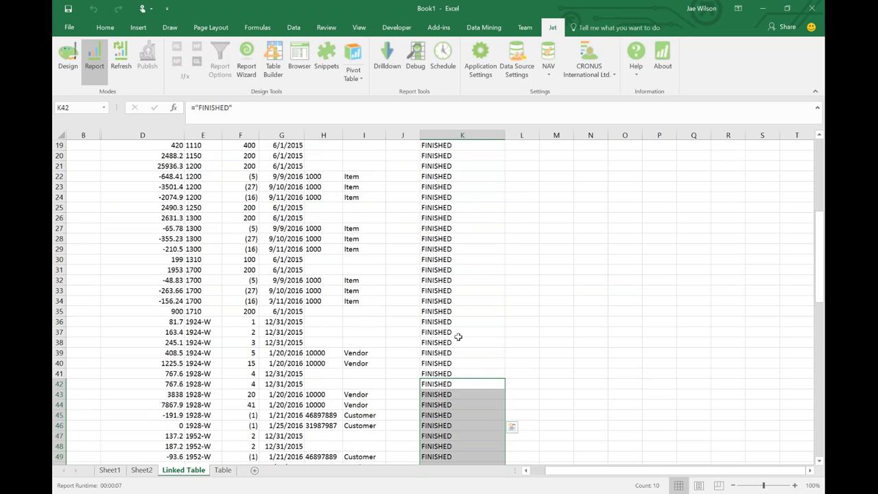
{"action": "scroll", "coordinate": [458, 336], "scroll_direction": "up", "scroll_amount": 6}
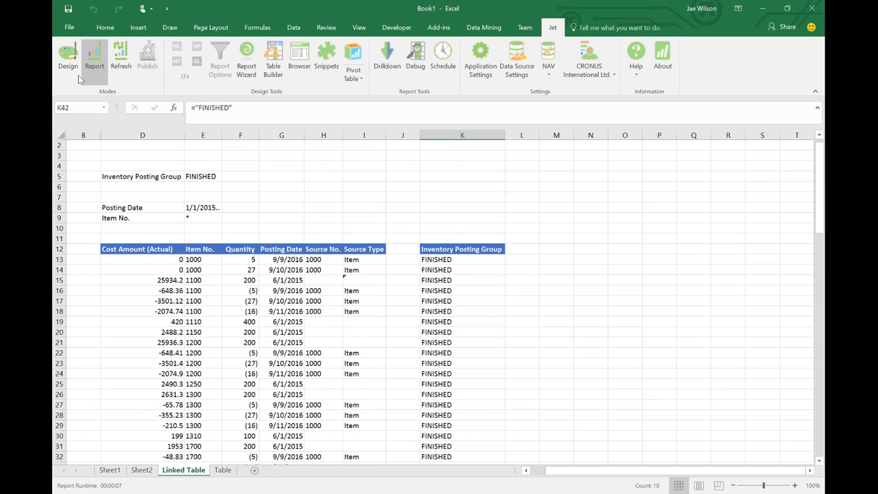
{"action": "left_click", "coordinate": [94, 58]}
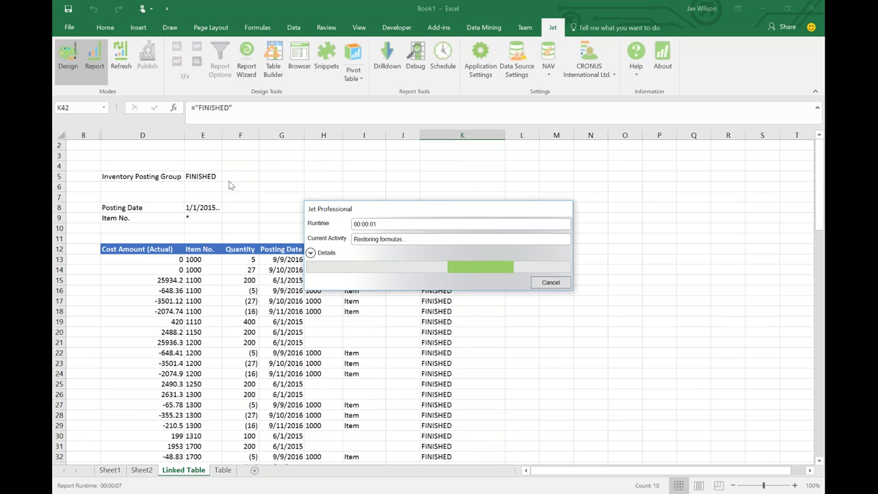
Set the E5 posting group filter to * and rerun the report
{"action": "left_click", "coordinate": [409, 188]}
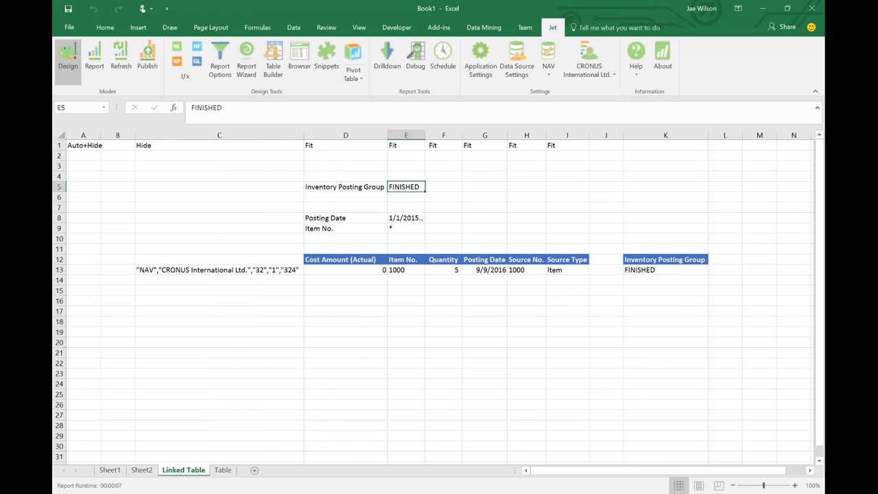
{"action": "type", "text": "*"}
{"action": "key", "text": "Return"}
{"action": "left_click", "coordinate": [94, 58]}
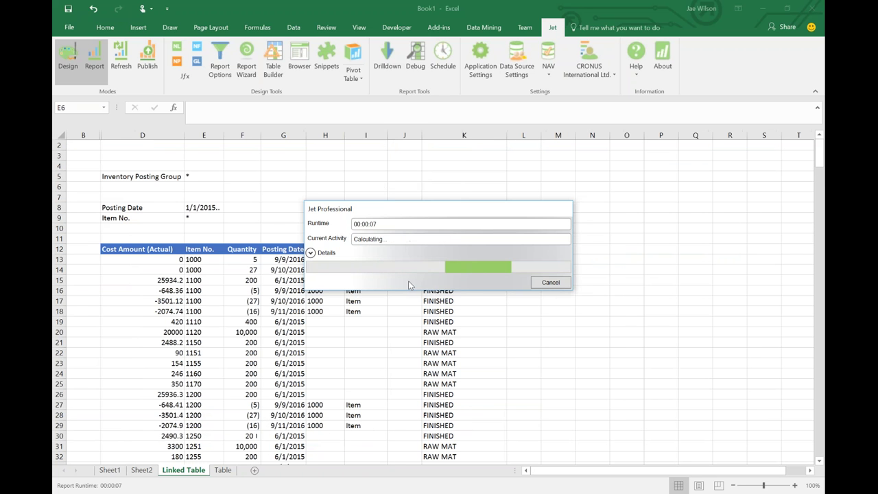
Inspect the FINISHED and RAW MAT results in column K, then return to design
{"action": "left_click_drag", "start_coordinate": [452, 260], "coordinate": [453, 425]}
{"action": "left_click", "coordinate": [453, 332]}
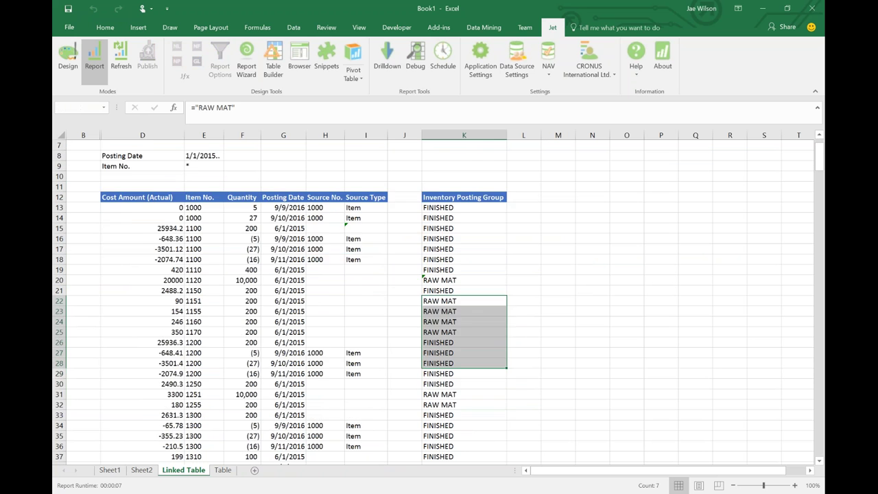
{"action": "scroll", "coordinate": [453, 309], "scroll_direction": "down", "scroll_amount": 3}
{"action": "left_click_drag", "start_coordinate": [453, 353], "coordinate": [453, 405]}
{"action": "left_click", "coordinate": [68, 58]}
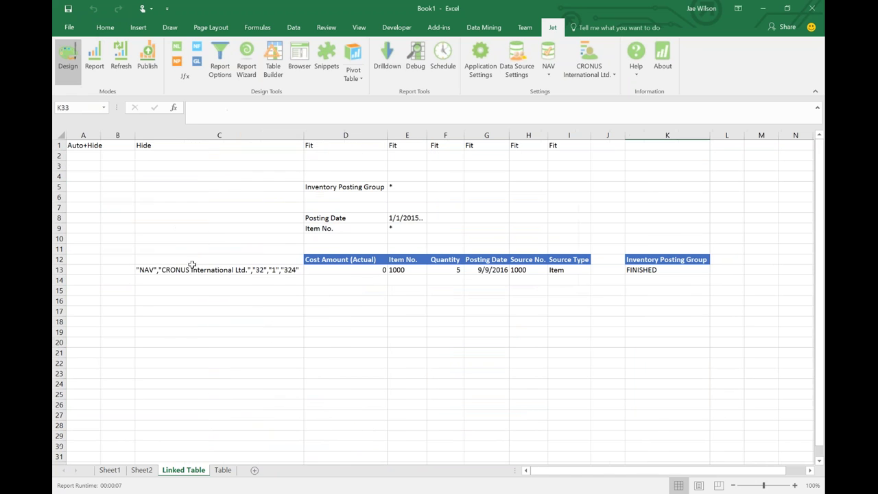
Change C13's NL field to +Inventory Posting Group and rerun the report
{"action": "left_click", "coordinate": [545, 110]}
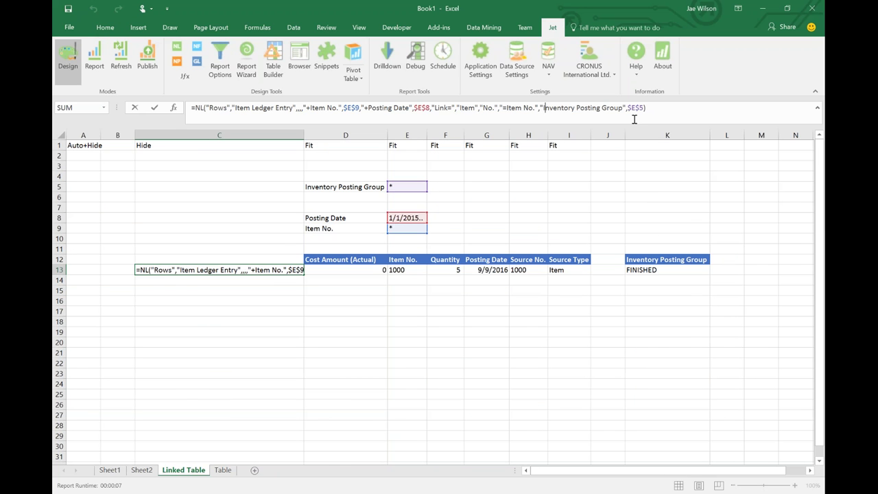
{"action": "type", "text": "+"}
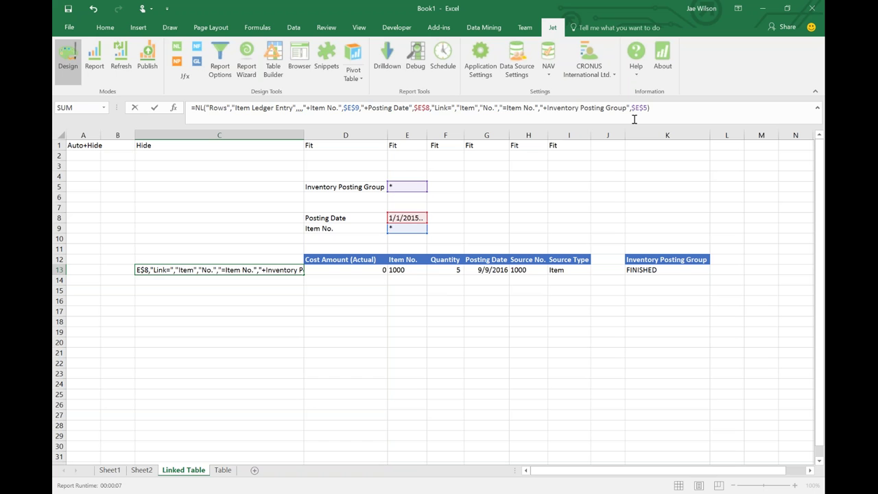
{"action": "key", "text": "Return"}
{"action": "left_click", "coordinate": [284, 270]}
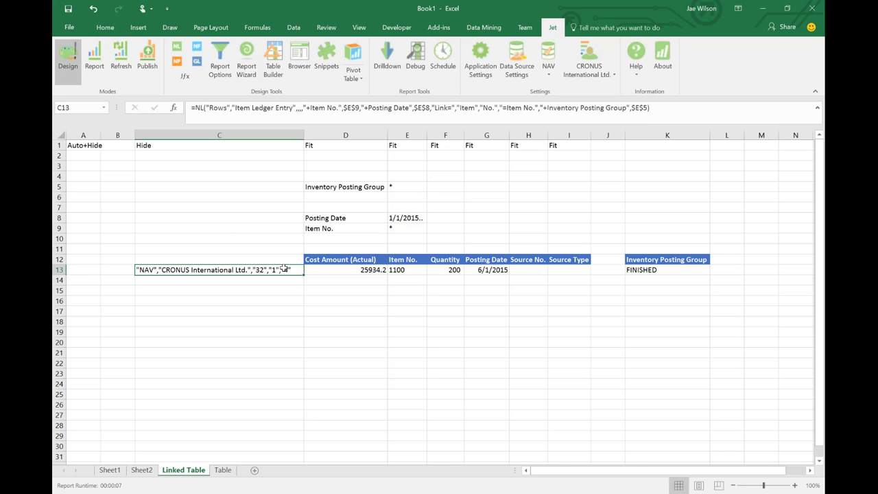
{"action": "left_click", "coordinate": [95, 58]}
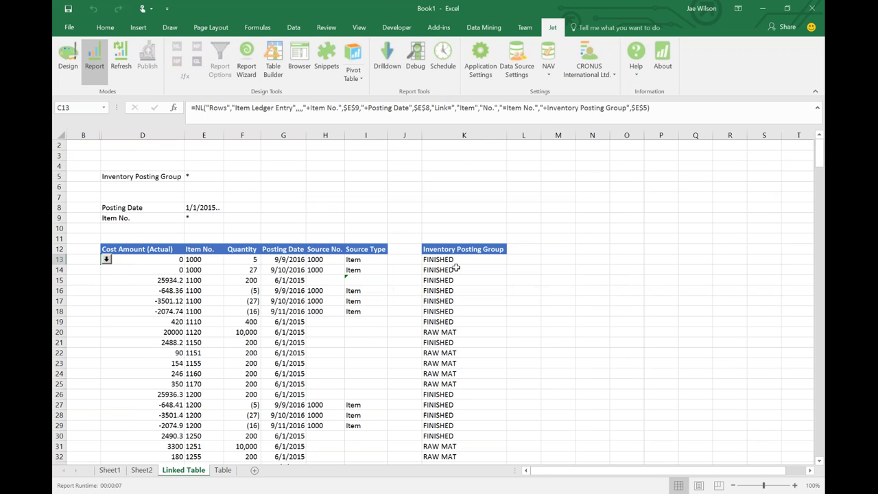
Review the posting group results from K20 down, then return the report to design mode
{"action": "left_click_drag", "start_coordinate": [439, 260], "coordinate": [441, 436]}
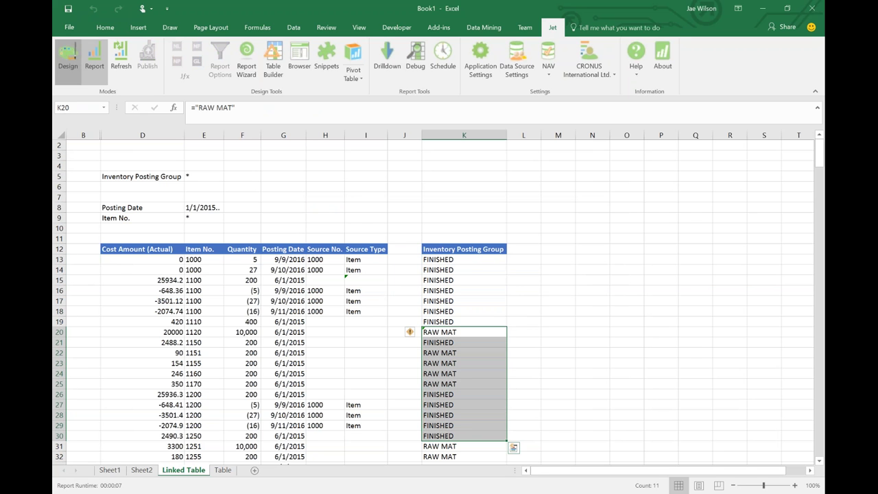
{"action": "left_click", "coordinate": [69, 56]}
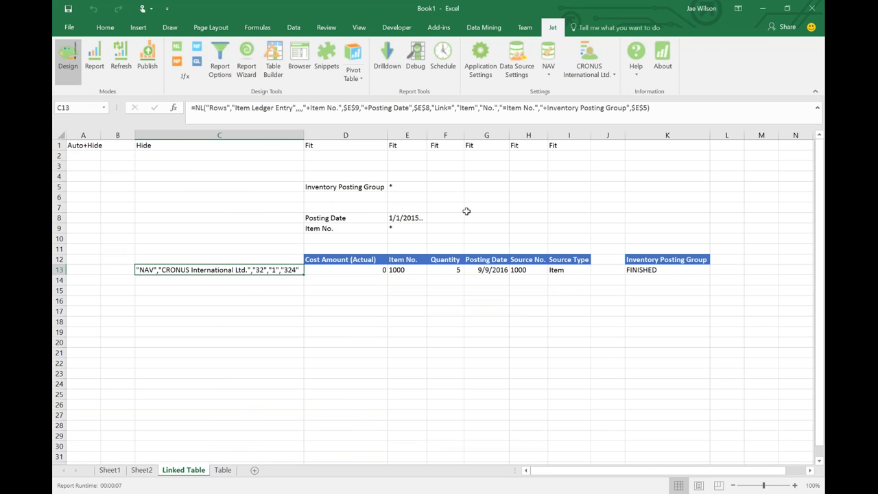
{"action": "left_click", "coordinate": [345, 167]}
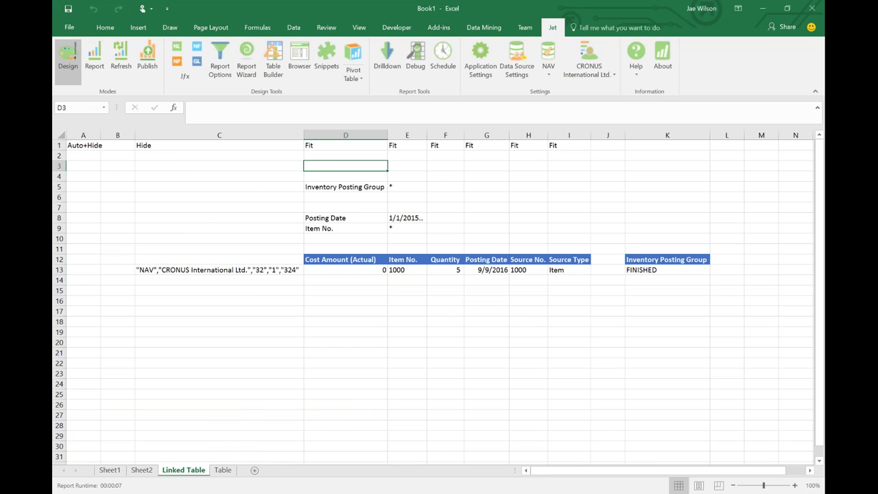
Enter the note 'LINK= APPLIES FILTERS does not apply sorting' in D3
{"action": "type", "text": "LINE"}
{"action": "key", "text": "BackSpace"}
{"action": "type", "text": "K= APPLIES FILTERS does n"}
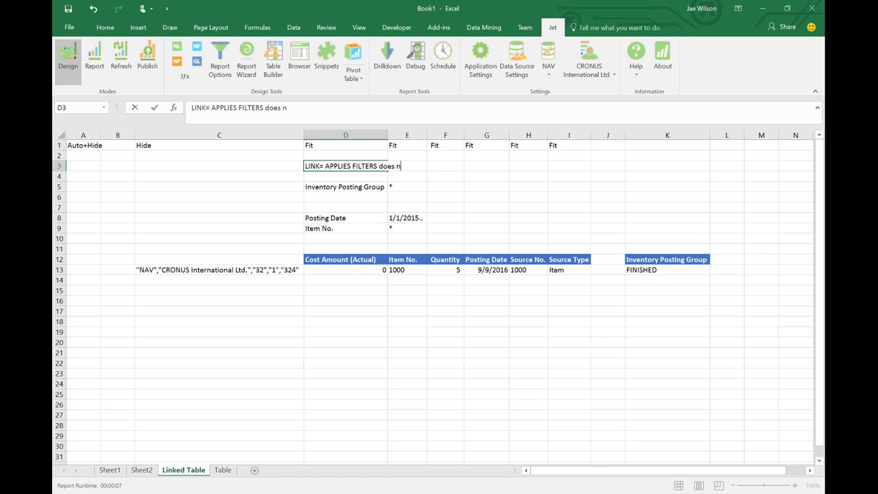
{"action": "type", "text": "ot apply sorting"}
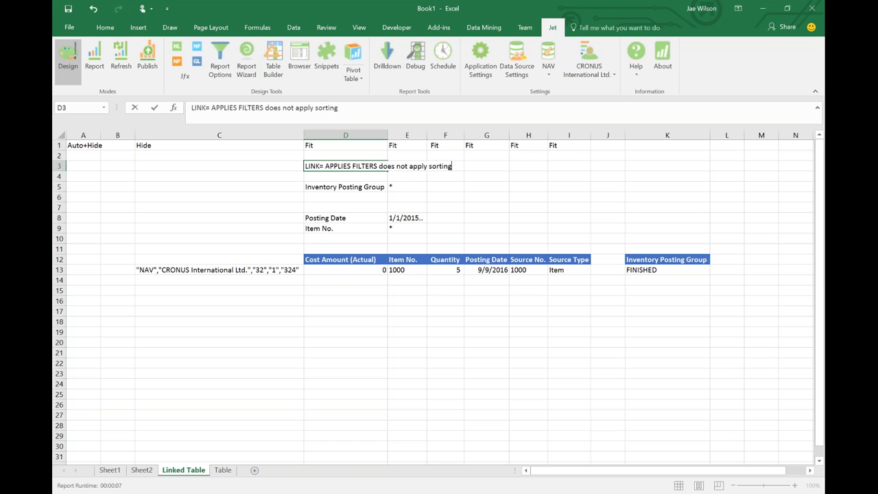
{"action": "key", "text": "Return"}
Review C13's NL formula arguments: Item Ledger Entry table and +Inventory Posting Group filter
{"action": "left_click", "coordinate": [257, 284]}
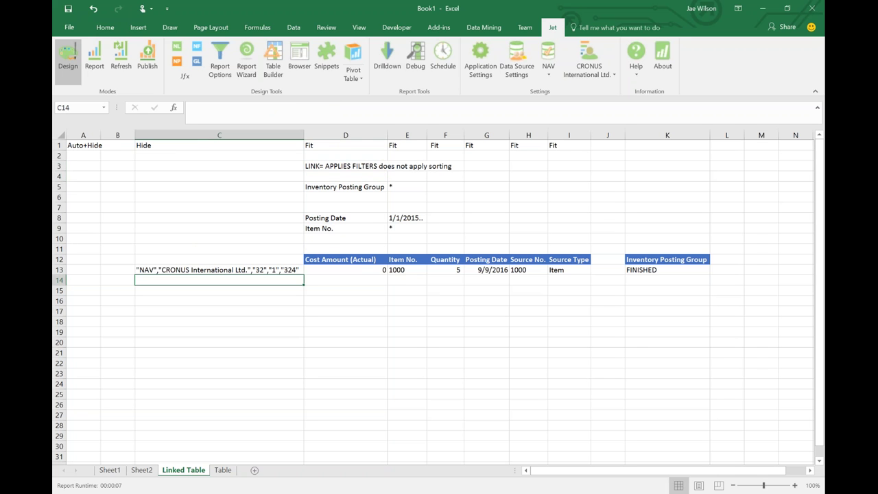
{"action": "left_click", "coordinate": [334, 175]}
{"action": "key", "text": "Up"}
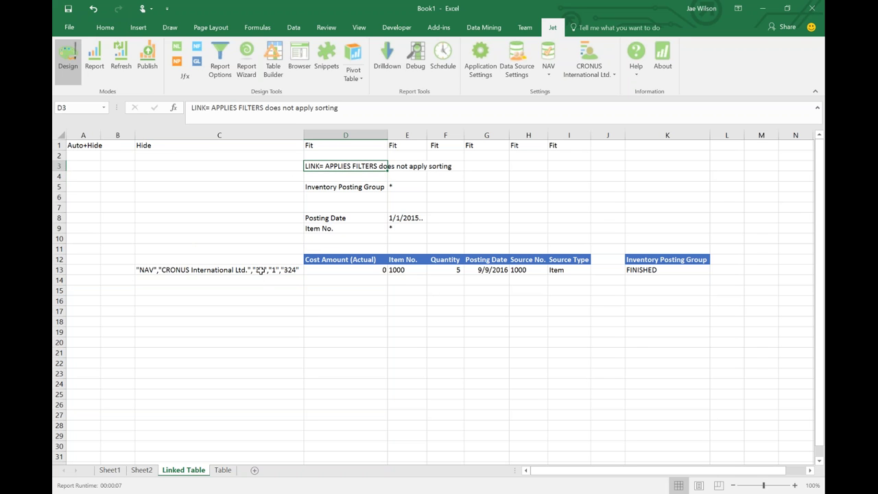
{"action": "left_click", "coordinate": [172, 268]}
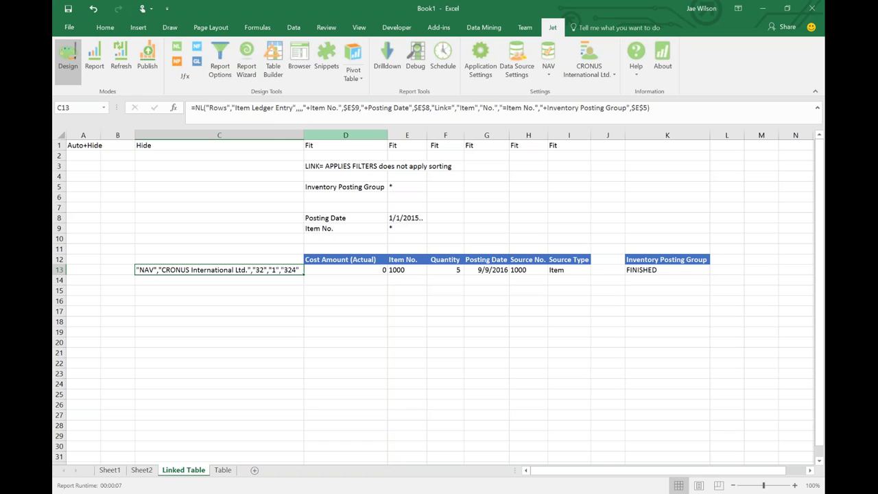
{"action": "left_click_drag", "start_coordinate": [232, 107], "coordinate": [297, 108]}
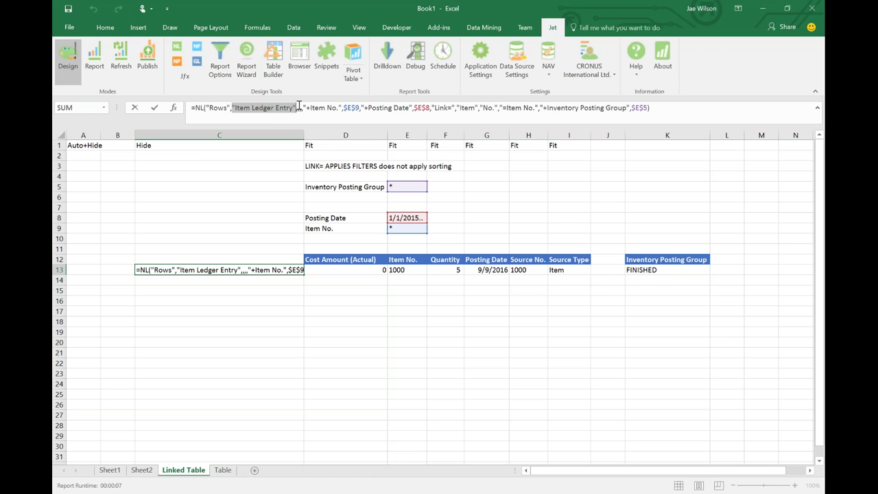
{"action": "left_click_drag", "start_coordinate": [539, 108], "coordinate": [669, 108]}
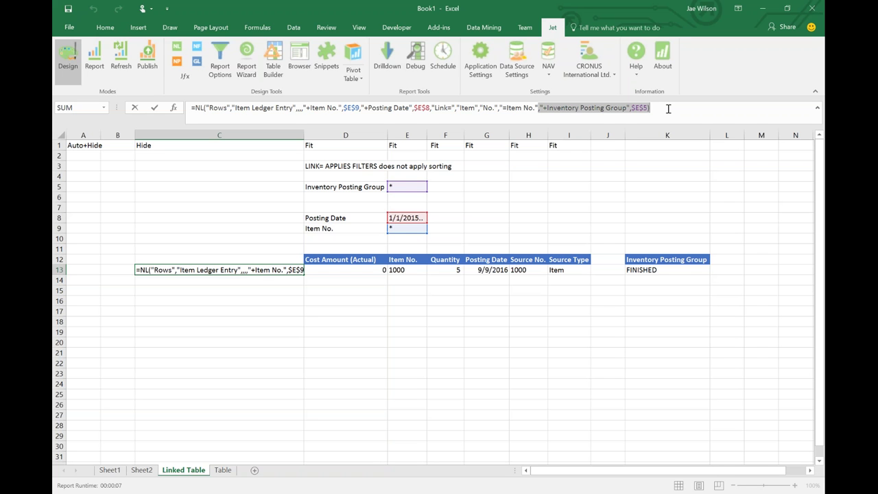
Delete the + before "Inventory Posting Group" in C13's NL formula and commit the edit
{"action": "left_click_drag", "start_coordinate": [435, 108], "coordinate": [495, 107]}
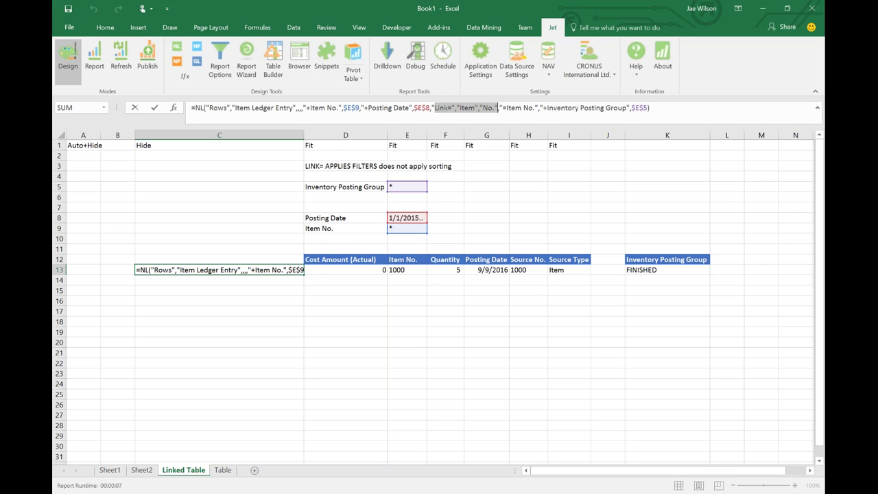
{"action": "left_click_drag", "start_coordinate": [235, 108], "coordinate": [325, 108]}
{"action": "left_click_drag", "start_coordinate": [384, 108], "coordinate": [433, 105]}
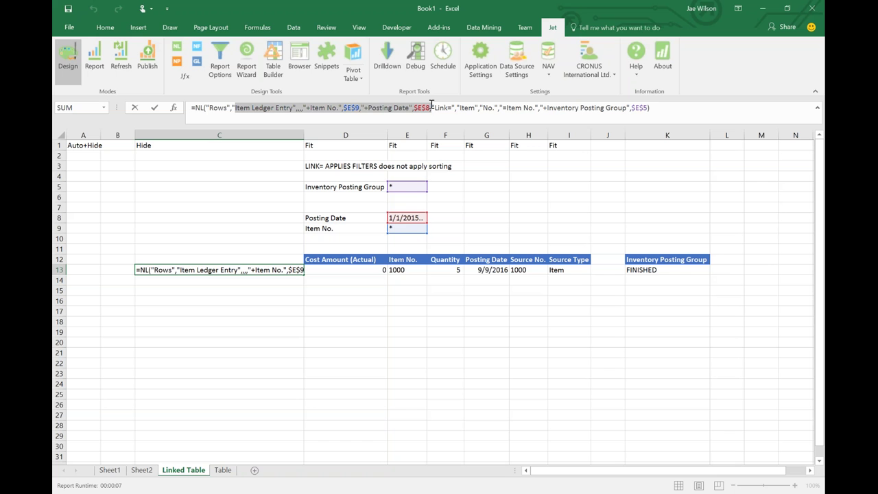
{"action": "left_click", "coordinate": [540, 107]}
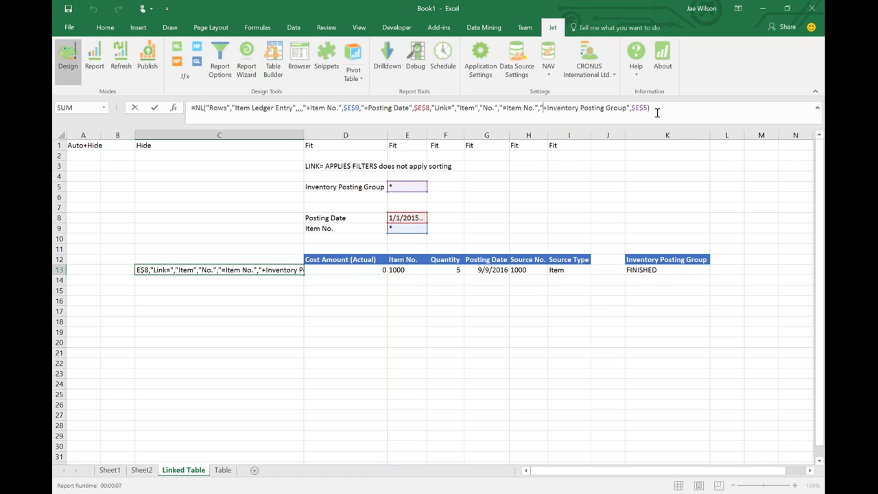
{"action": "key", "text": "Delete"}
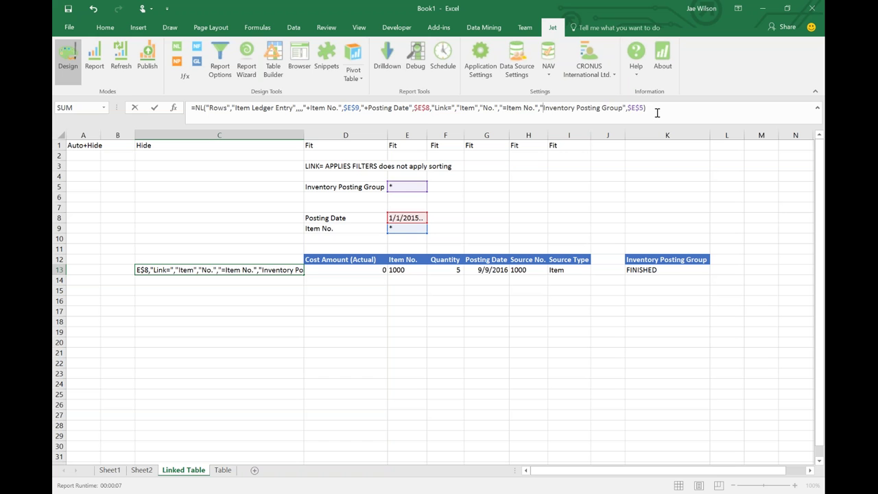
{"action": "key", "text": "Return"}
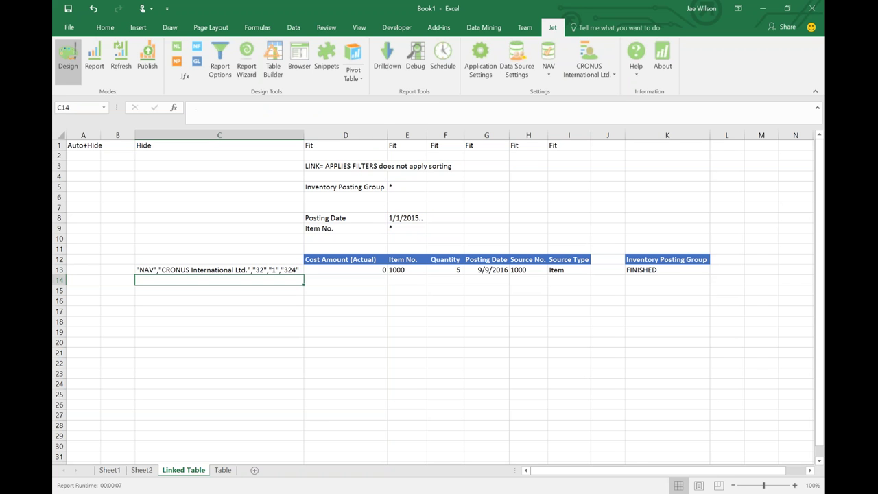
{"action": "left_click", "coordinate": [348, 159]}
Make a copy of the Linked Table sheet and place it before the Table sheet
{"action": "left_click", "coordinate": [352, 165]}
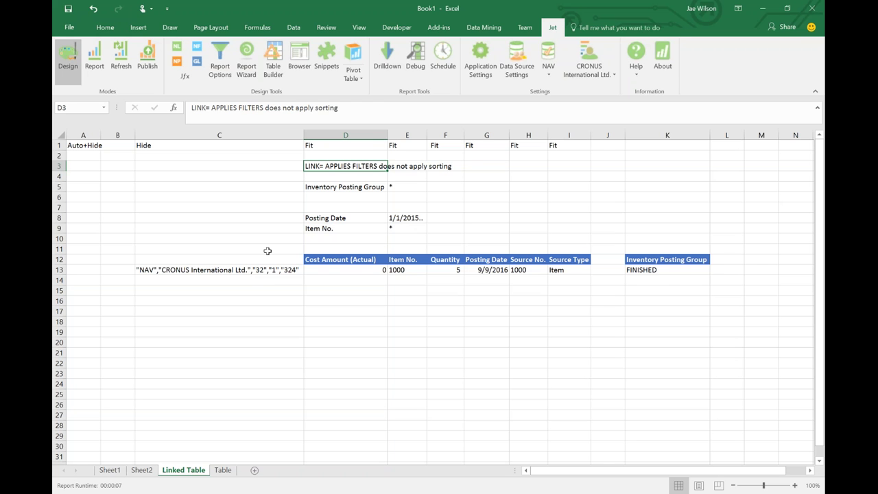
{"action": "left_click", "coordinate": [670, 270]}
{"action": "left_click_drag", "start_coordinate": [662, 228], "coordinate": [660, 295]}
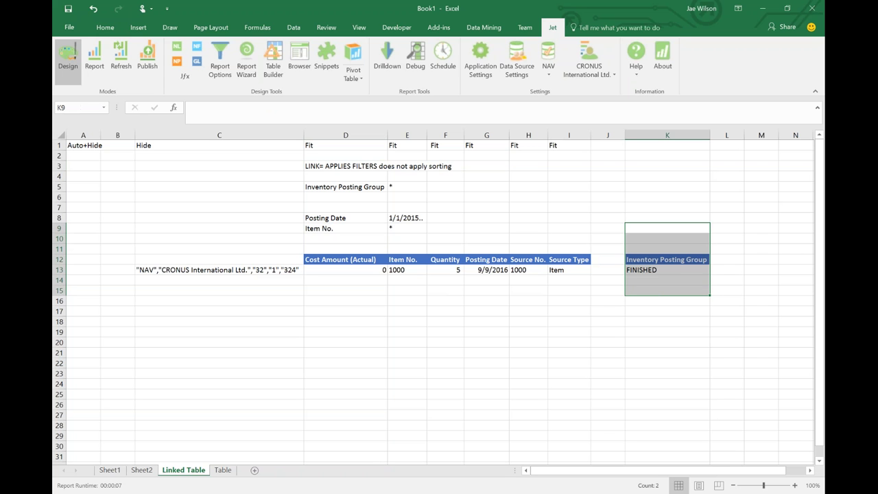
{"action": "right_click", "coordinate": [204, 472]}
{"action": "left_click", "coordinate": [243, 382]}
{"action": "left_click", "coordinate": [166, 427]}
{"action": "left_click", "coordinate": [248, 445]}
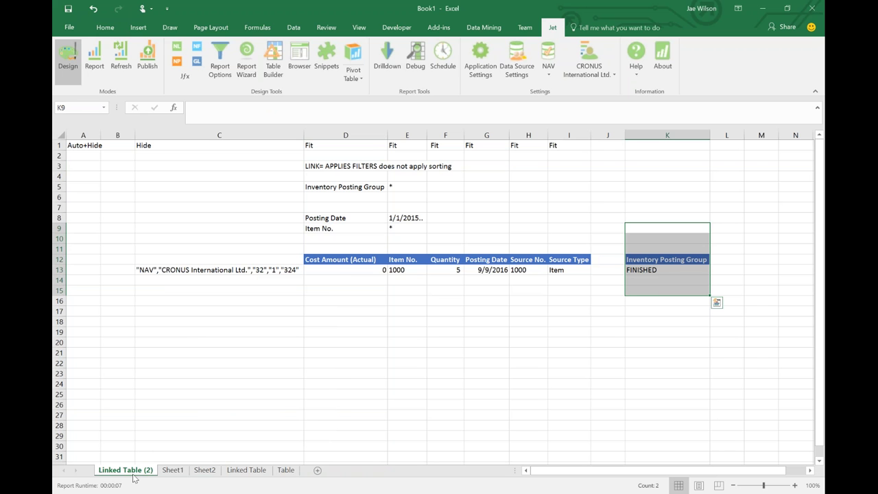
{"action": "left_click_drag", "start_coordinate": [276, 470], "coordinate": [277, 470]}
Rename the copied sheet to 'Sort by Item'
{"action": "right_click", "coordinate": [256, 470]}
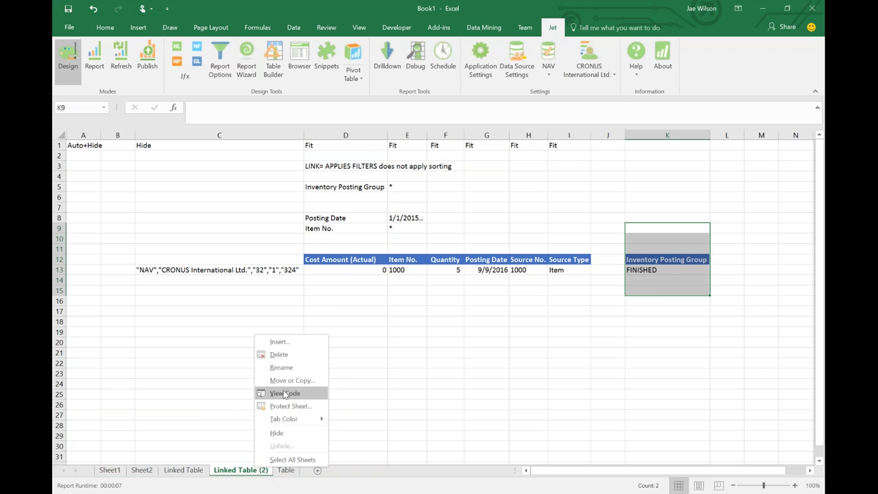
{"action": "left_click", "coordinate": [274, 366]}
{"action": "type", "text": "Sor"}
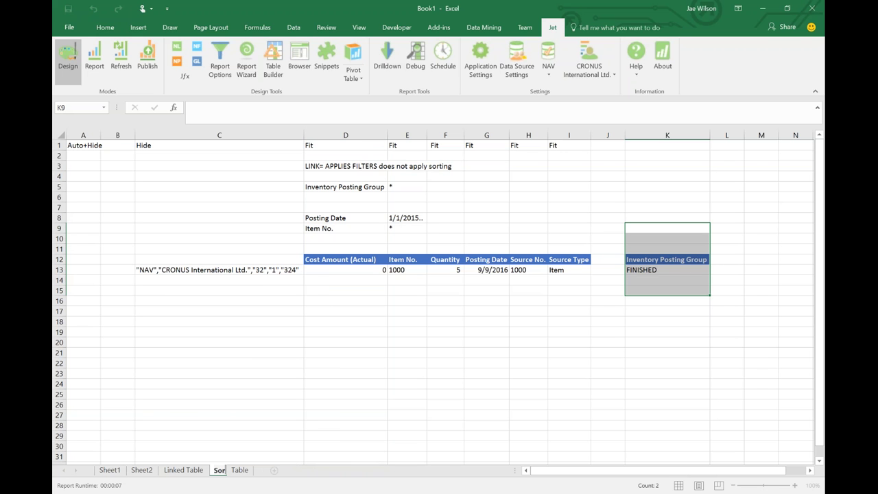
{"action": "type", "text": "t by Item"}
{"action": "key", "text": "Return"}
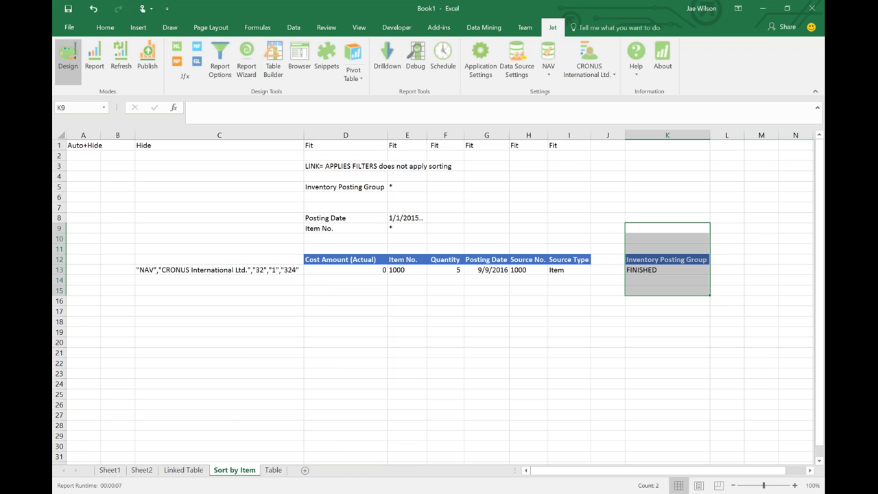
{"action": "left_click", "coordinate": [501, 355]}
Insert blank rows at row 3 and row 5 of the Sort by Item sheet
{"action": "left_click_drag", "start_coordinate": [655, 260], "coordinate": [653, 276]}
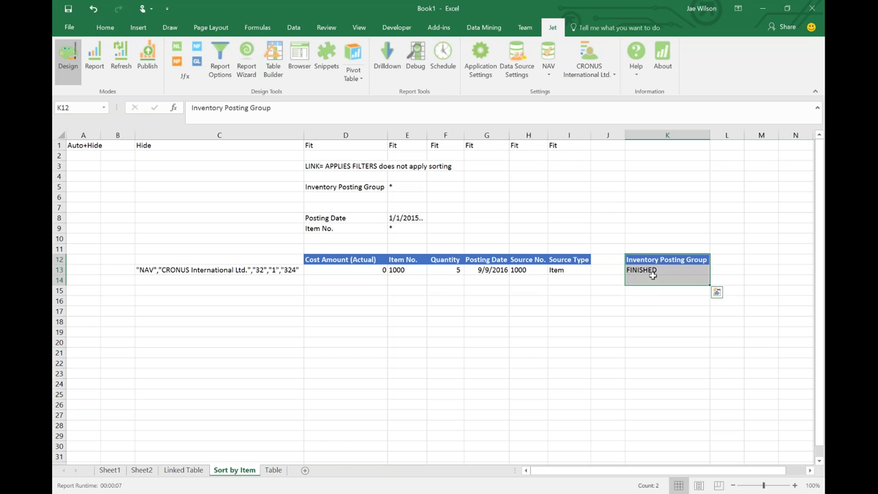
{"action": "left_click", "coordinate": [219, 272]}
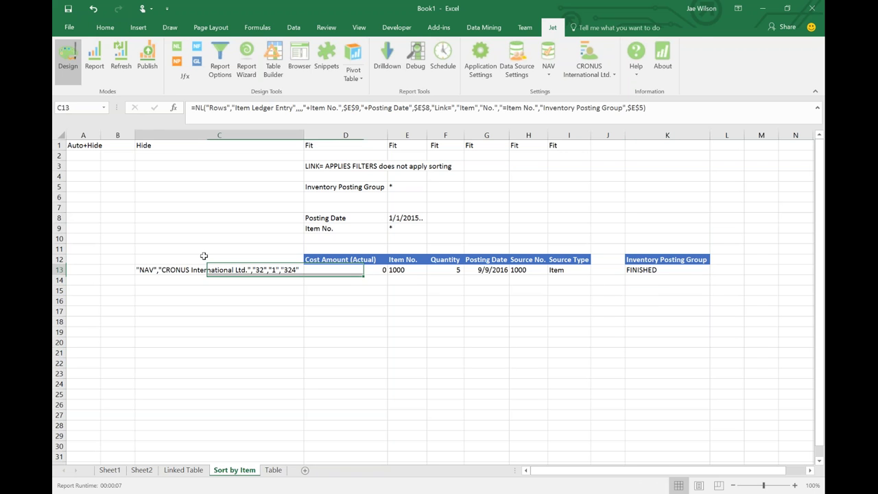
{"action": "left_click", "coordinate": [59, 157]}
{"action": "right_click", "coordinate": [59, 158]}
{"action": "left_click", "coordinate": [59, 166]}
{"action": "right_click", "coordinate": [59, 166]}
{"action": "left_click", "coordinate": [81, 243]}
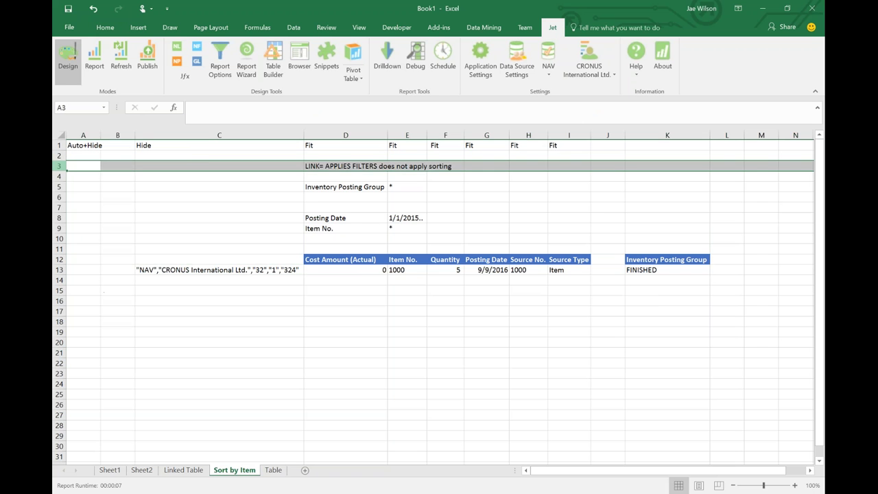
{"action": "right_click", "coordinate": [59, 187]}
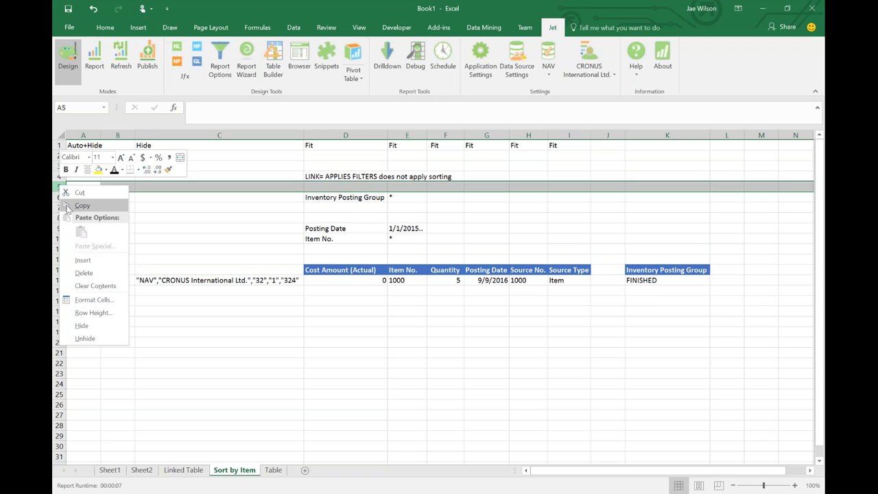
{"action": "left_click", "coordinate": [83, 260]}
Enter the note 'Sorting only applies to Primary table' in E5
{"action": "left_click", "coordinate": [400, 186]}
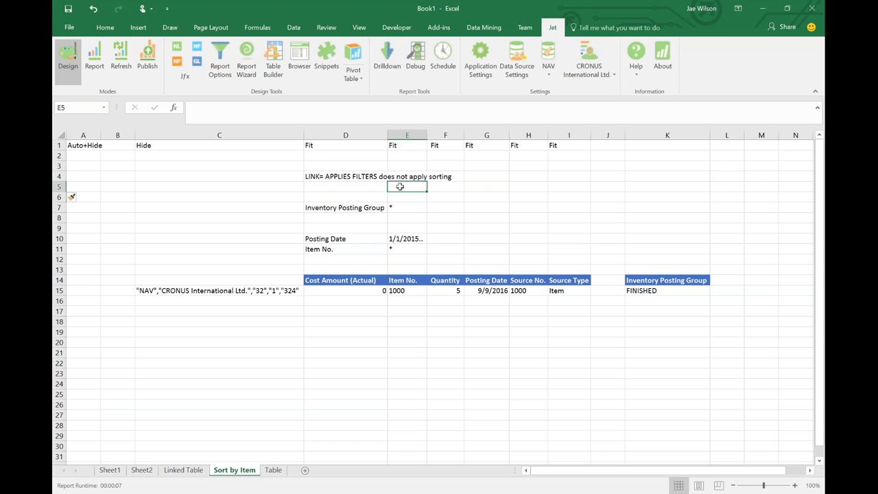
{"action": "type", "text": "Sorting o"}
{"action": "type", "text": "nly app"}
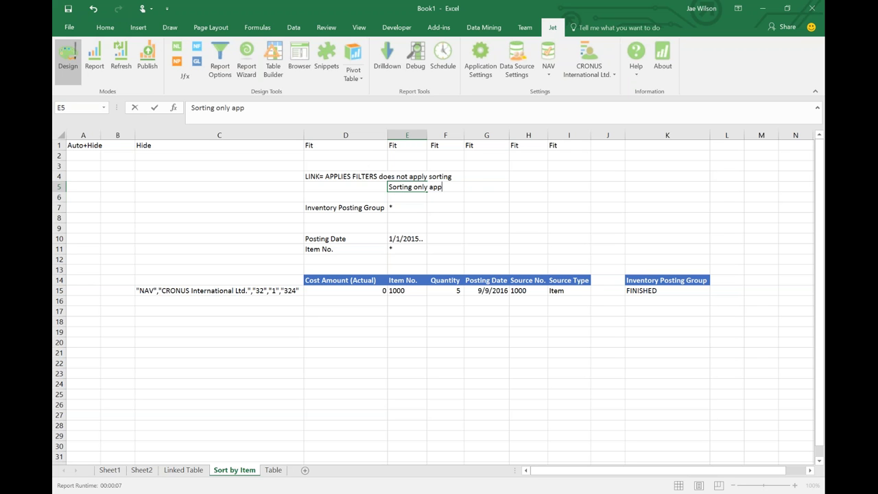
{"action": "type", "text": "lies to Primary table"}
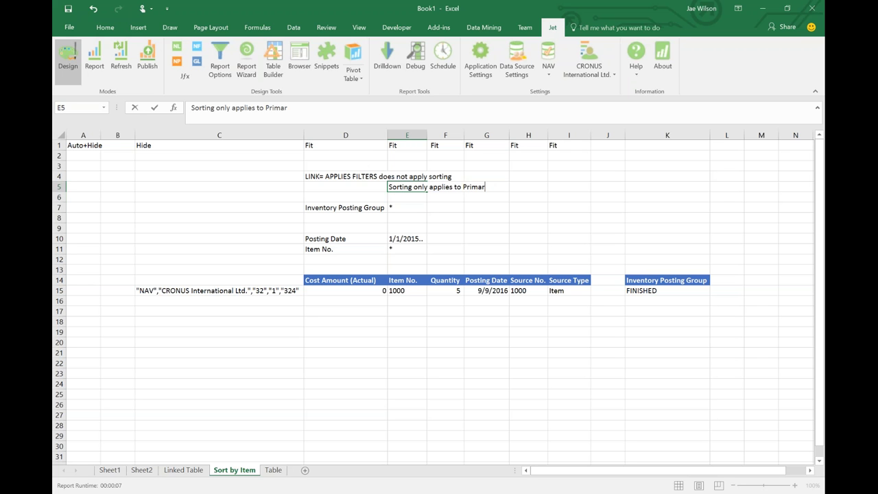
{"action": "key", "text": "Return"}
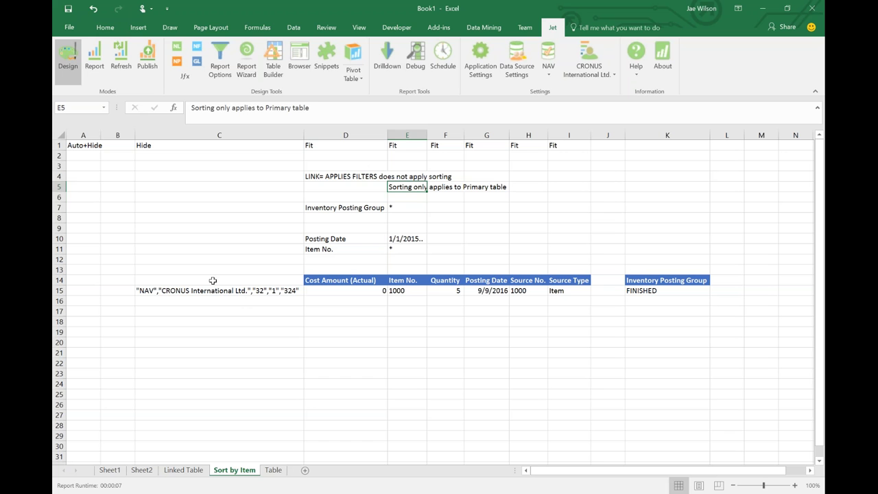
{"action": "left_click", "coordinate": [213, 290]}
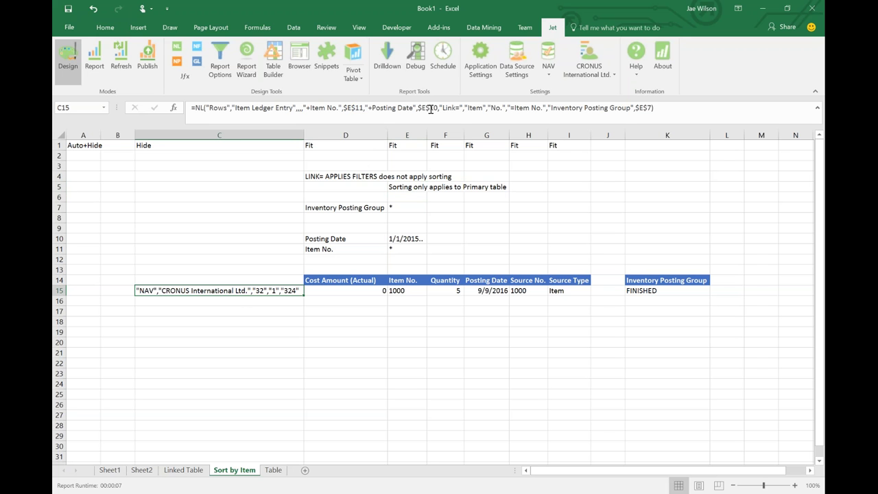
Begin a new NL "rows" formula for item inventory posting groups in C15, then discard it
{"action": "left_click_drag", "start_coordinate": [438, 108], "coordinate": [511, 108]}
{"action": "left_click_drag", "start_coordinate": [231, 108], "coordinate": [300, 110]}
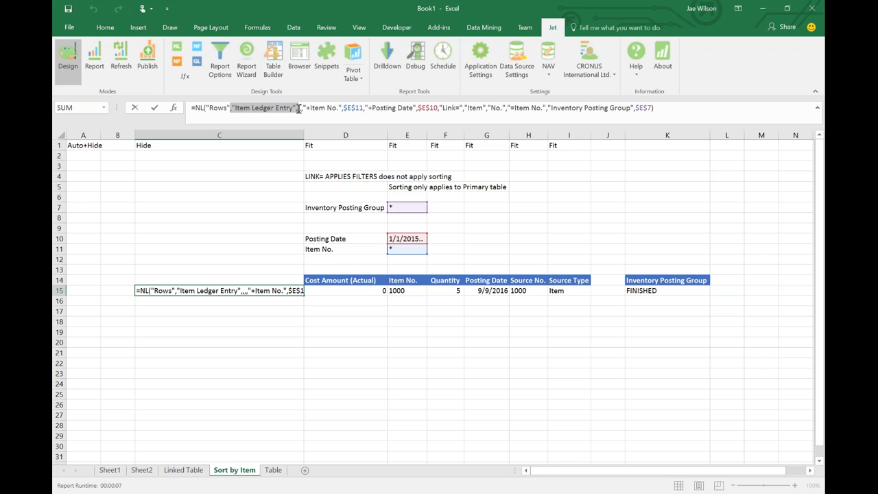
{"action": "key", "text": "Escape"}
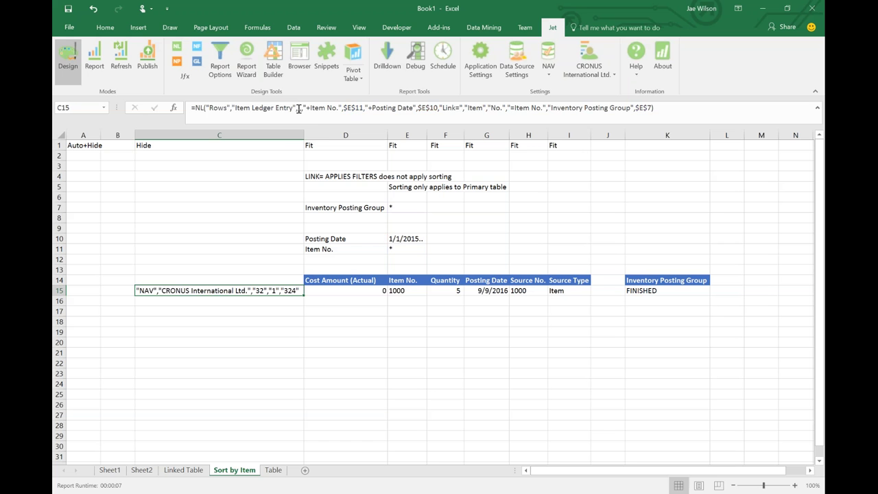
{"action": "key", "text": "Delete"}
{"action": "type", "text": "=nl(\""}
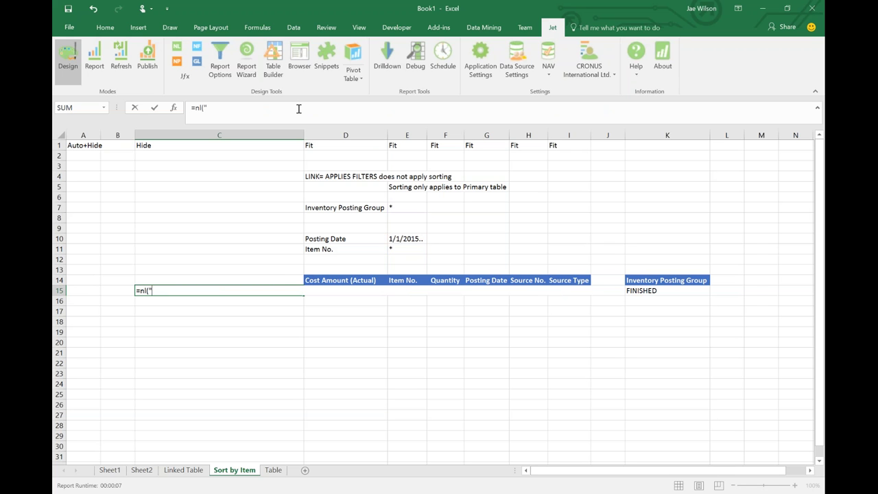
{"action": "type", "text": "rows\", \"item\",\"inventory posting groups"}
{"action": "key", "text": "Escape"}
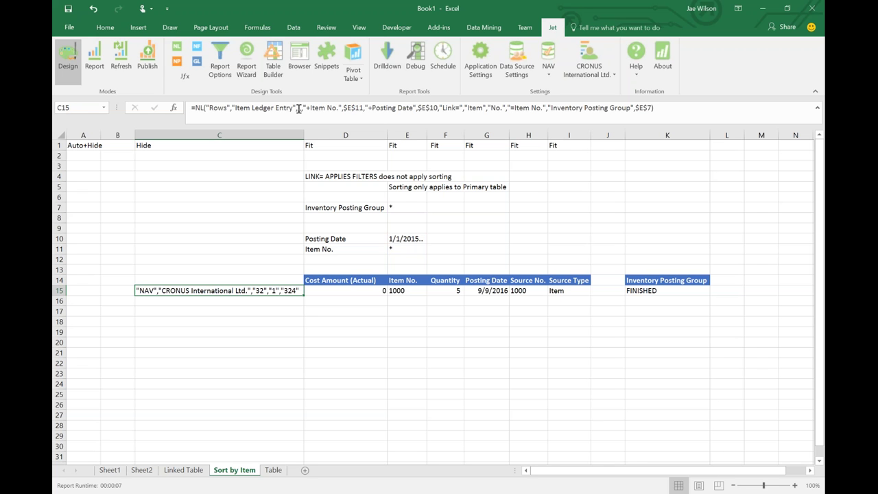
Copy C15's NL formula and paste it into B15
{"action": "key", "text": "ctrl+c"}
{"action": "key", "text": "Left"}
{"action": "key", "text": "ctrl+v"}
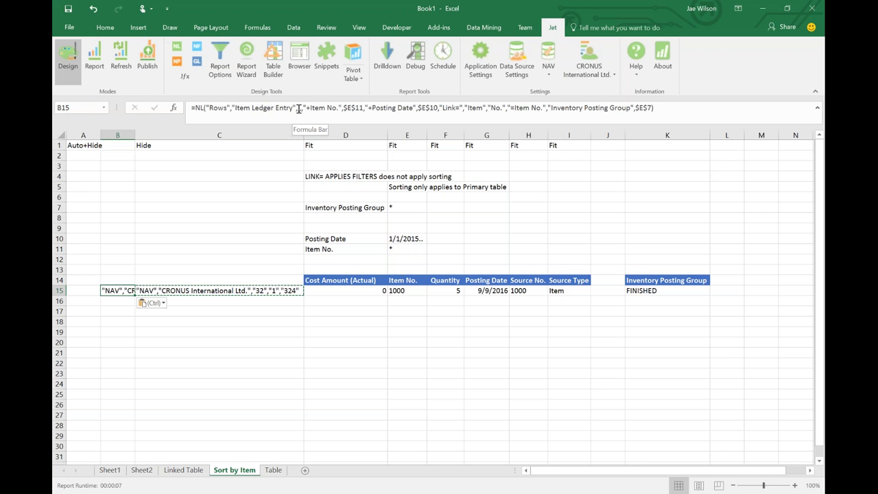
{"action": "left_click", "coordinate": [117, 135]}
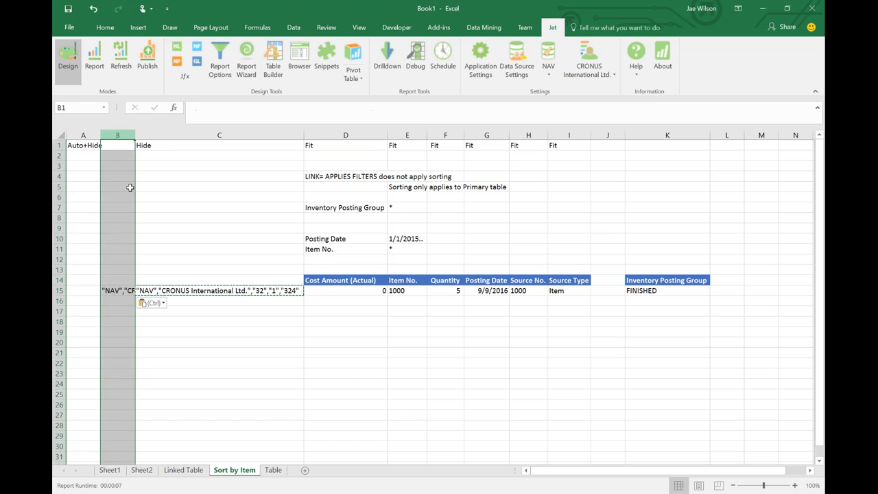
{"action": "left_click", "coordinate": [114, 290]}
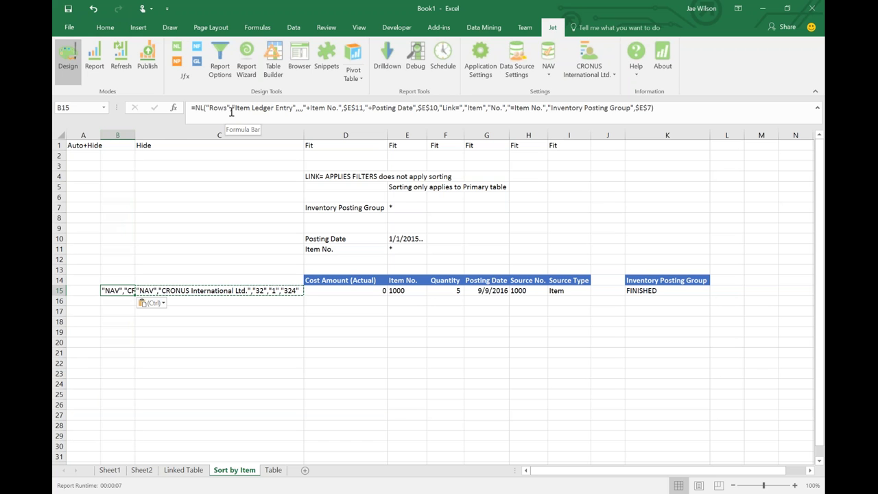
Start B15's formula =NL("rows","item","inventory posting group") with an absolute $E$7 filter
{"action": "type", "text": "=nl(\"rows\", \"item\", \"inventoryp"}
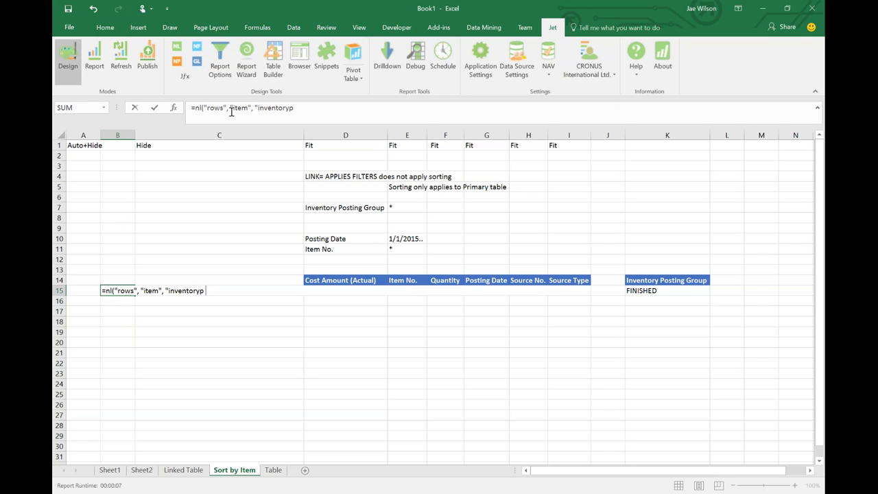
{"action": "key", "text": "BackSpace"}
{"action": "type", "text": "posting group\","}
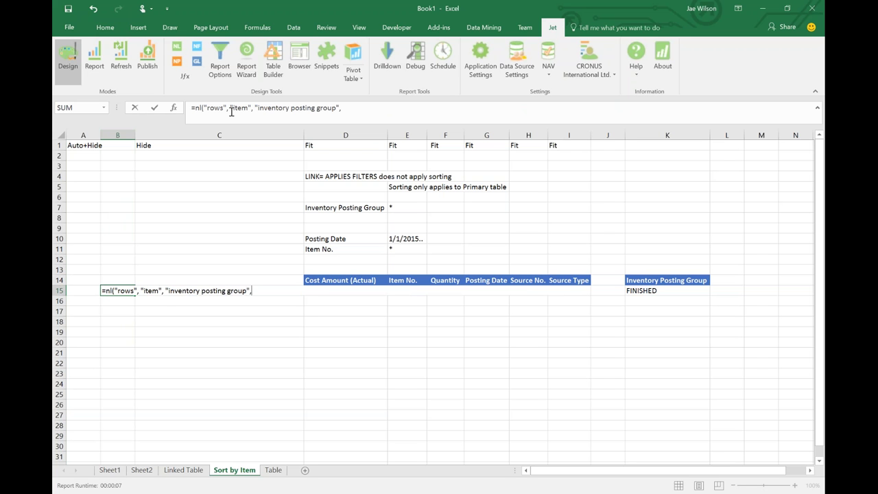
{"action": "type", "text": "\"inventory posting group\","}
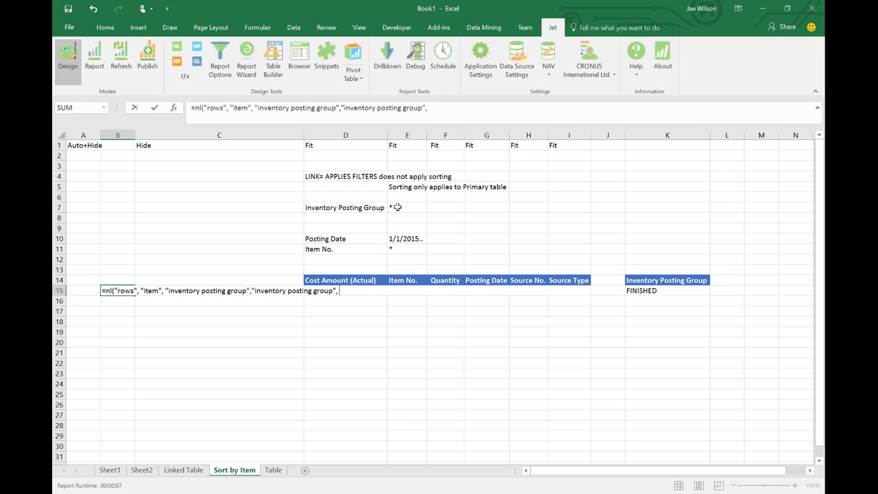
{"action": "left_click", "coordinate": [397, 207]}
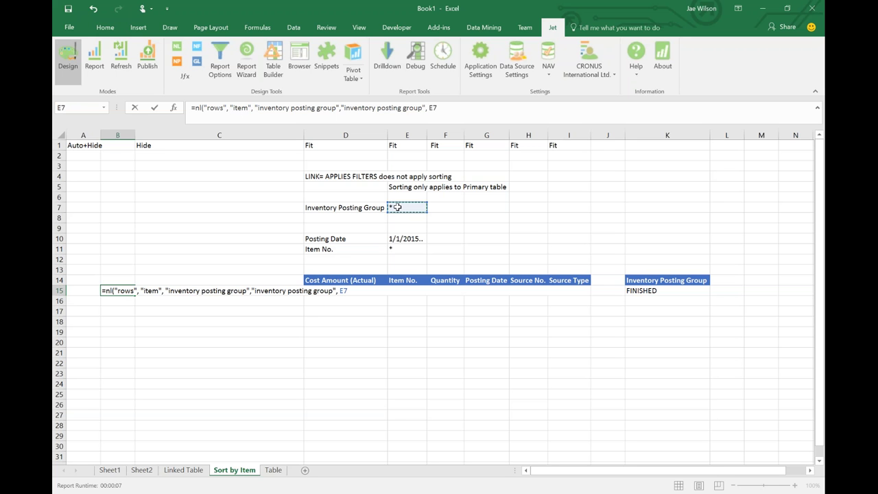
{"action": "key", "text": "F4"}
{"action": "type", "text": ", \""}
Add +inventory posting group, link= item ledger entry, item no.=no, and posting date $E$10 filters
{"action": "left_click", "coordinate": [343, 108]}
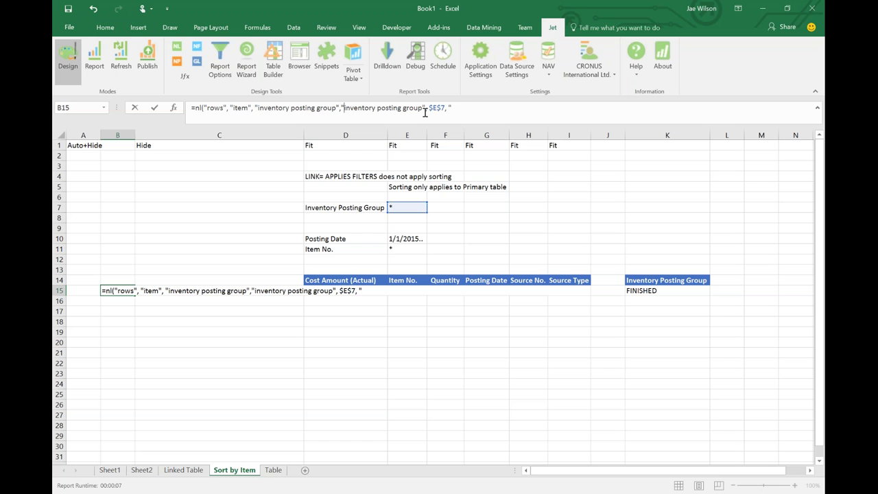
{"action": "type", "text": "+inventory posting group\", $E$7, \""}
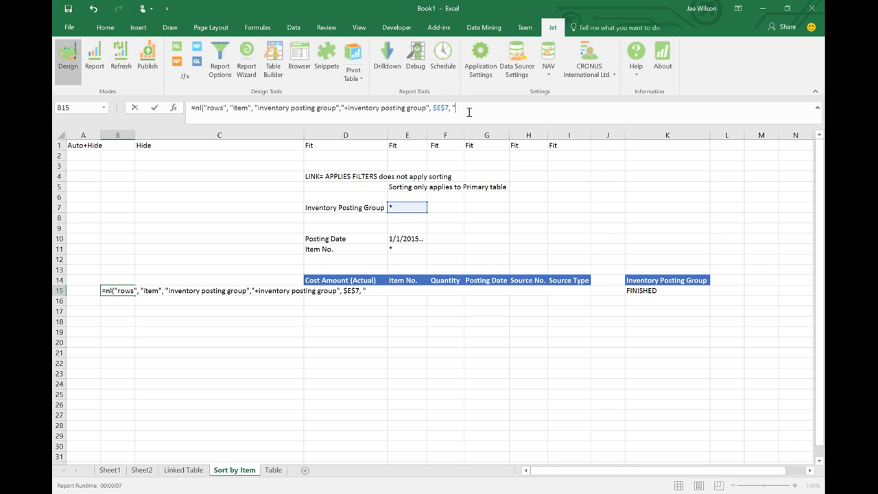
{"action": "type", "text": "link=\", \"item ledger entry tabl"}
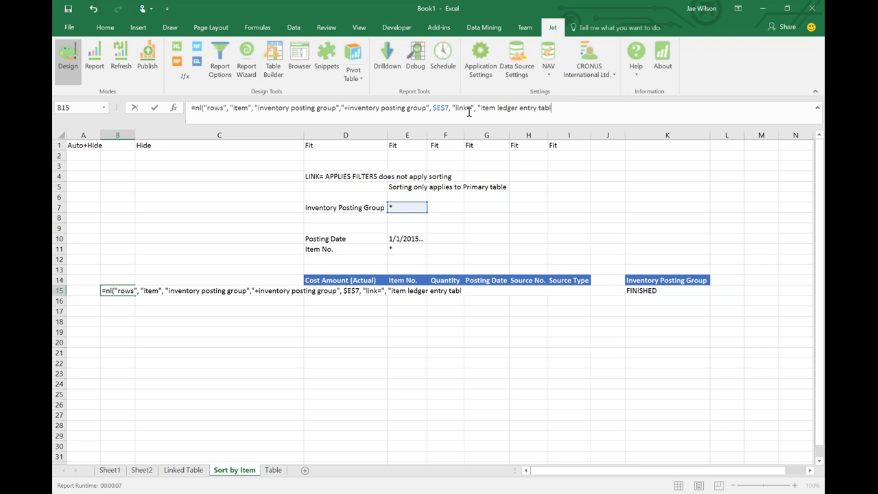
{"action": "type", "text": "e\", \"item no.\", \"=no.\", P"}
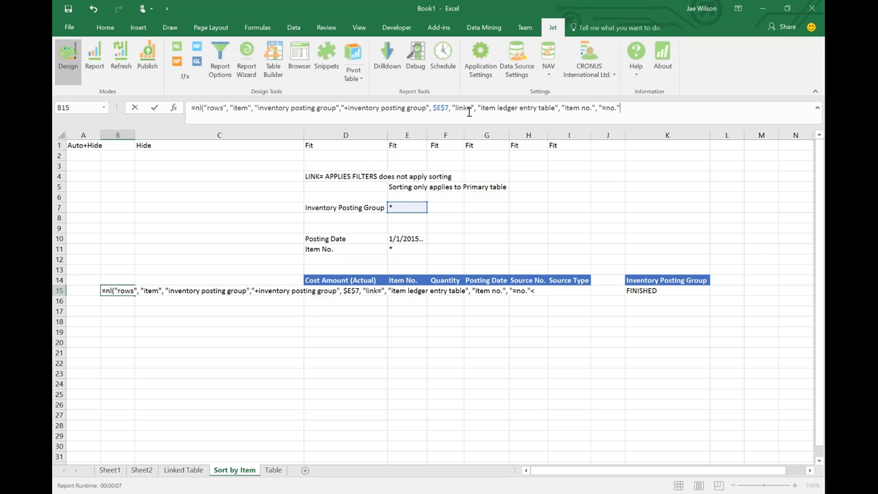
{"action": "key", "text": "BackSpace"}
{"action": "type", "text": "\"ppst"}
{"action": "key", "text": "BackSpace"}
{"action": "key", "text": "BackSpace"}
{"action": "key", "text": "BackSpace"}
{"action": "type", "text": "osting date\""}
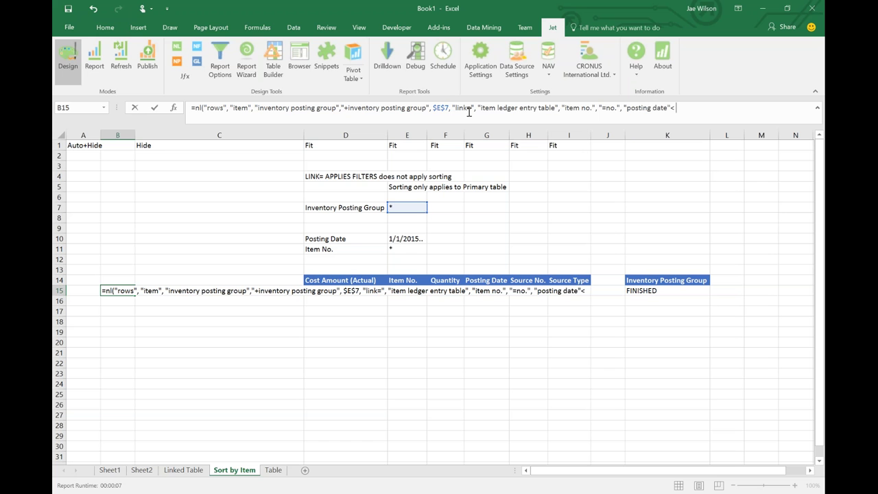
{"action": "type", "text": ","}
{"action": "left_click", "coordinate": [406, 239]}
{"action": "key", "text": "F4"}
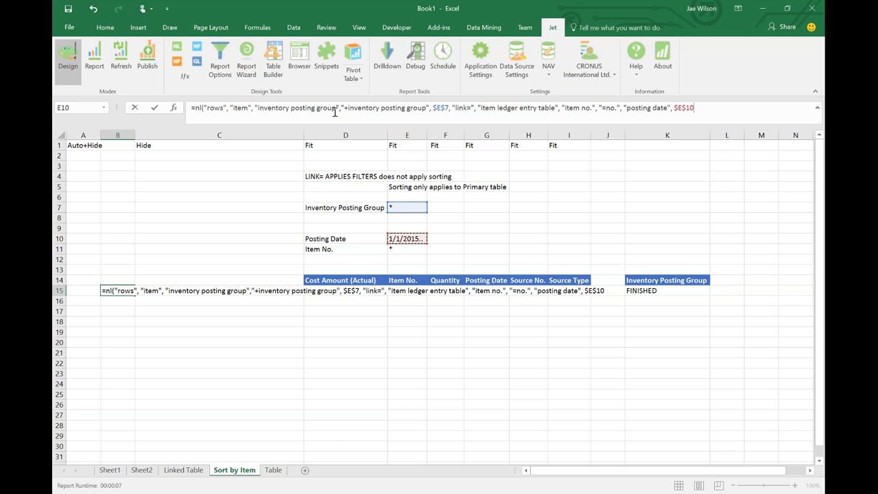
Add a "+no." filter on $E$11 and commit the B15 formula
{"action": "left_click", "coordinate": [431, 108]}
{"action": "type", "text": ", \""}
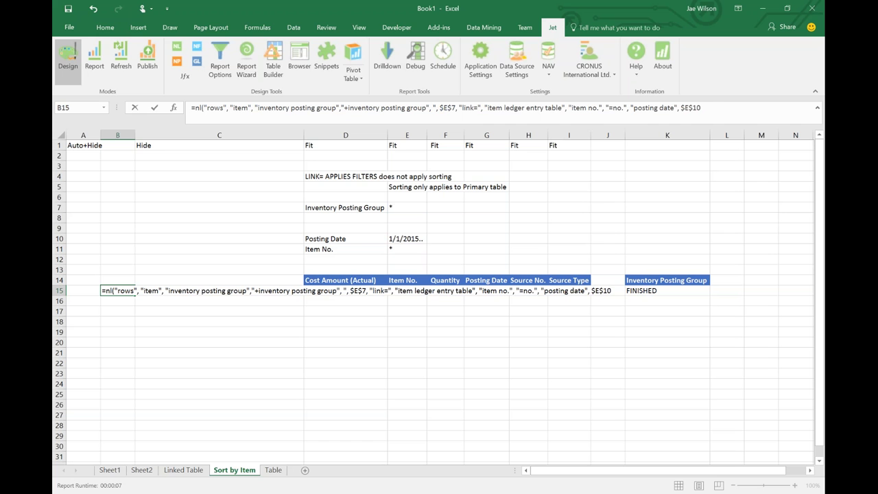
{"action": "type", "text": "+no.\","}
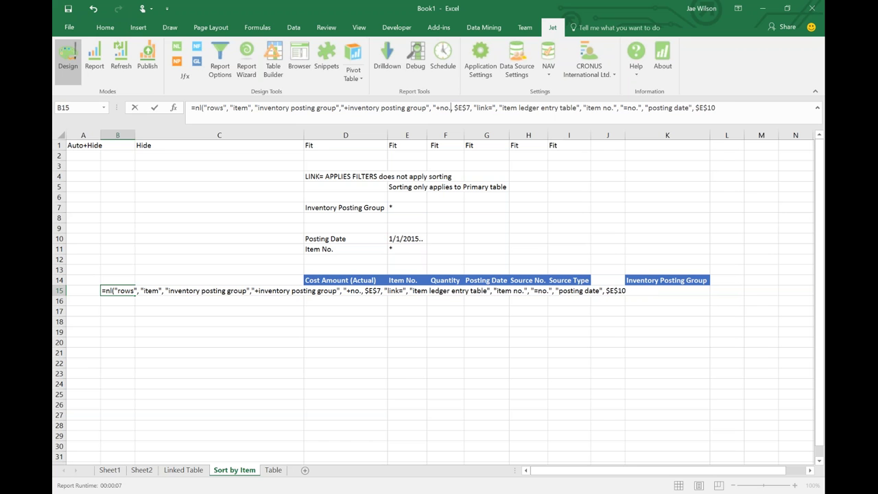
{"action": "left_click", "coordinate": [405, 250]}
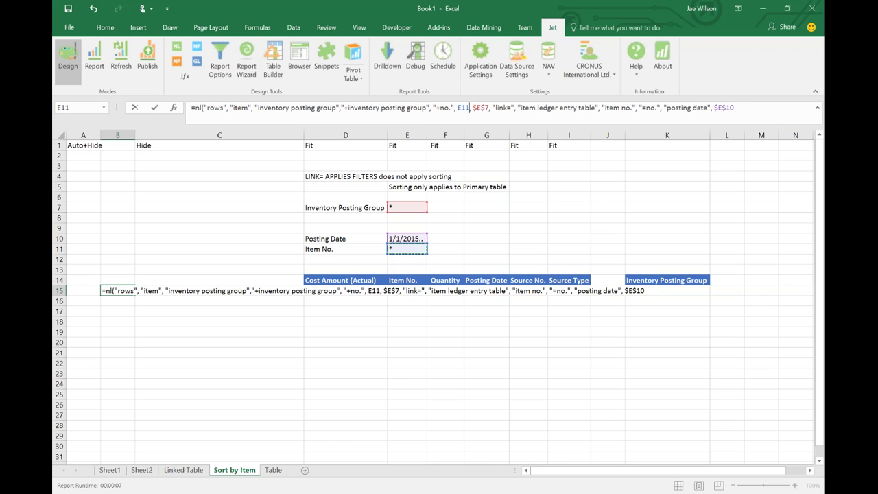
{"action": "key", "text": "F4"}
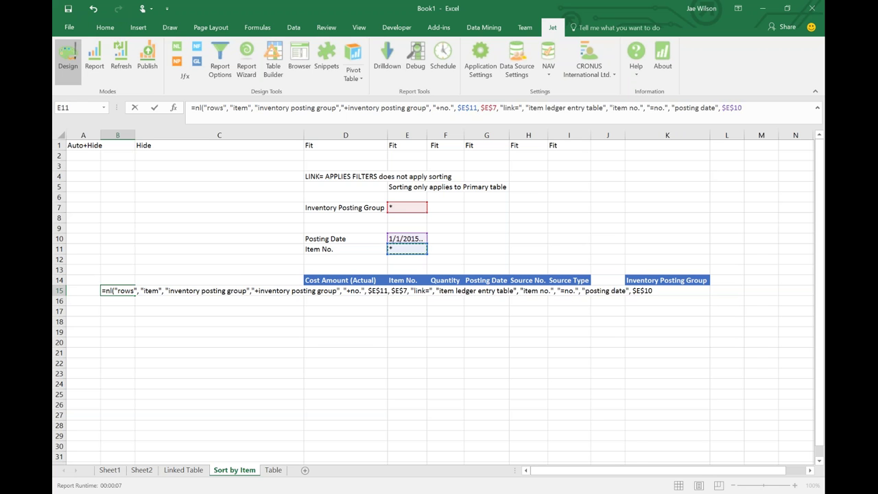
{"action": "key", "text": "Return"}
{"action": "key", "text": "Up"}
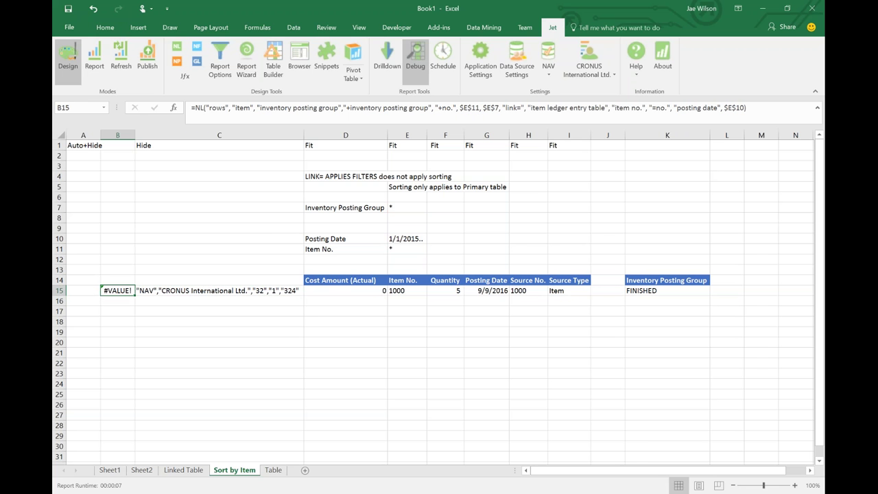
Debug B15, dismiss the Invalid link error, and pair $E$7 with the +inventory posting group filter
{"action": "left_click", "coordinate": [416, 61]}
{"action": "left_click", "coordinate": [488, 269]}
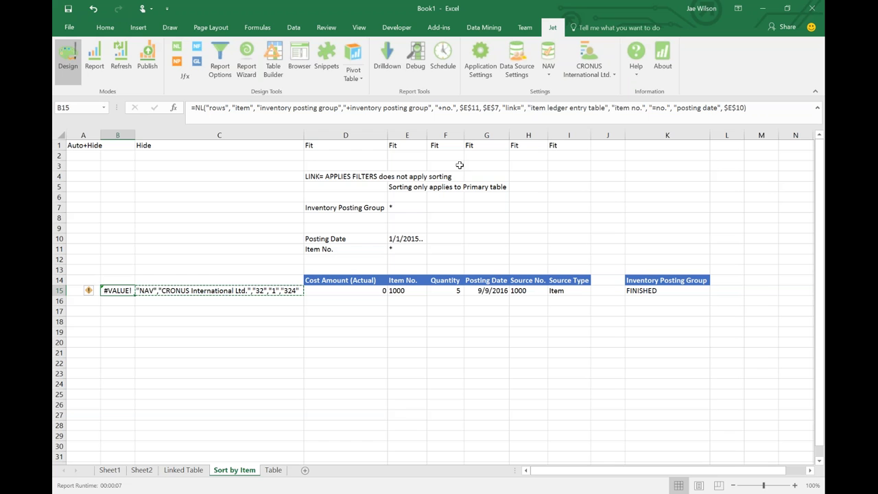
{"action": "left_click", "coordinate": [479, 108]}
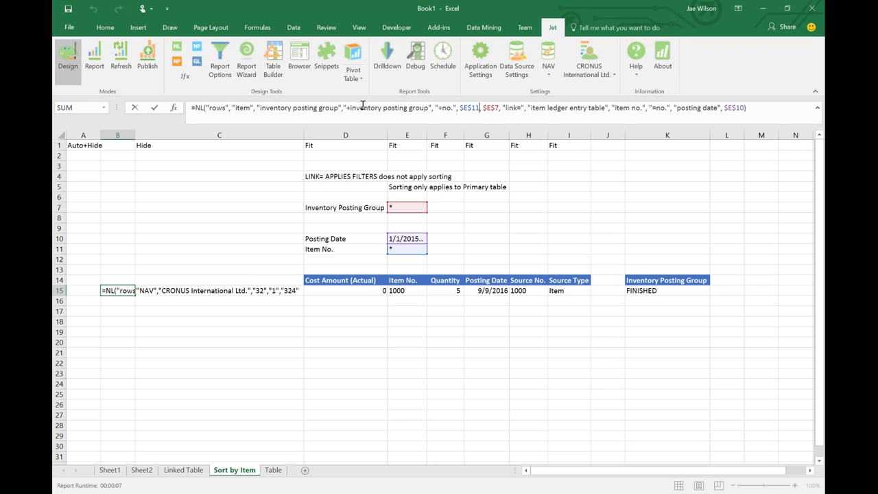
{"action": "left_click", "coordinate": [431, 107]}
{"action": "type", "text": ","}
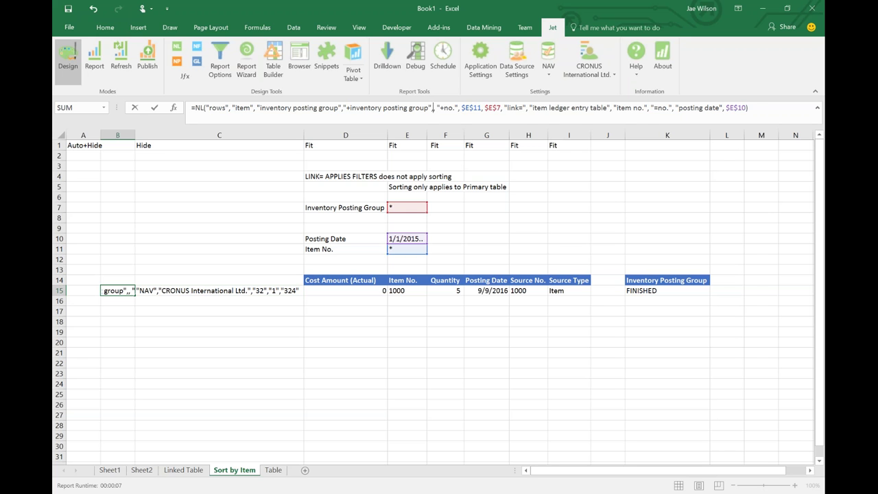
{"action": "left_click", "coordinate": [407, 207]}
{"action": "key", "text": "F4"}
Delete the misplaced $E$7 after $E$11 and commit, so B15 returns FINISHED
{"action": "double_click", "coordinate": [508, 107]}
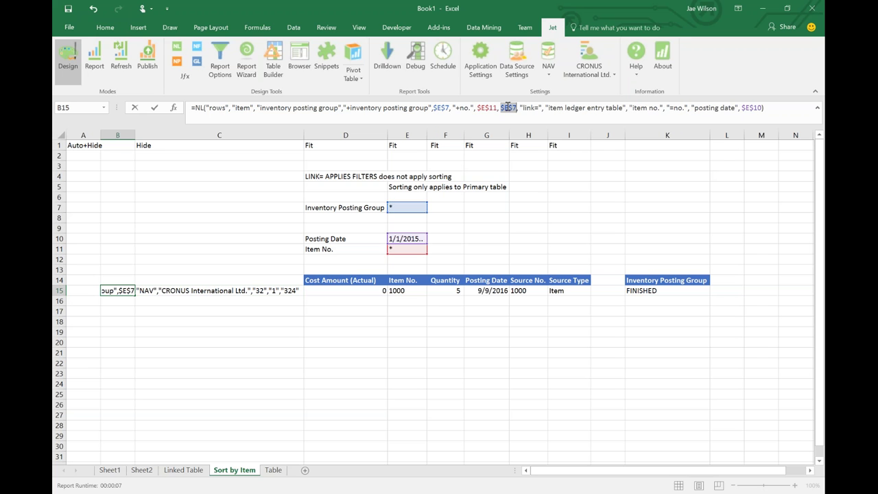
{"action": "key", "text": "BackSpace"}
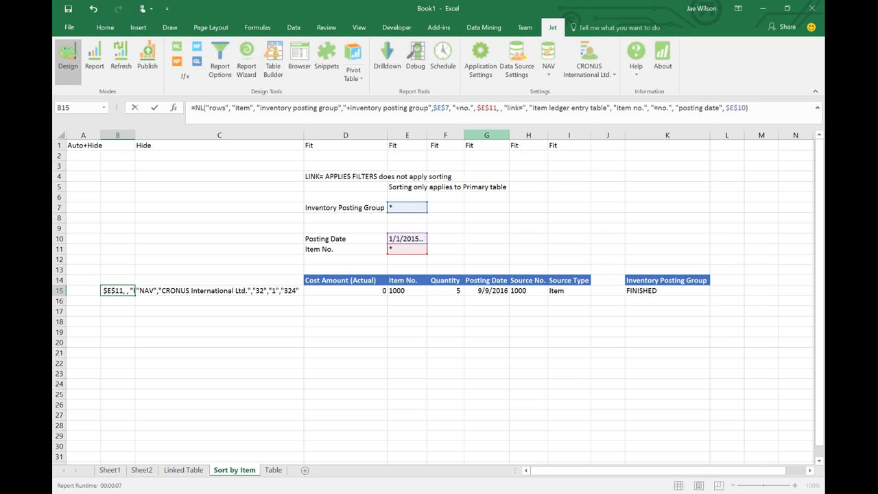
{"action": "key", "text": "BackSpace"}
{"action": "key", "text": "BackSpace"}
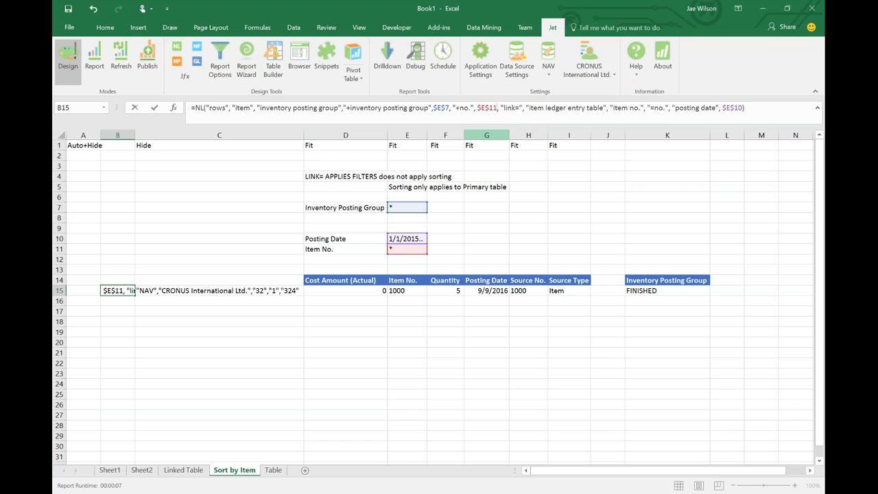
{"action": "key", "text": "Return"}
{"action": "key", "text": "Up"}
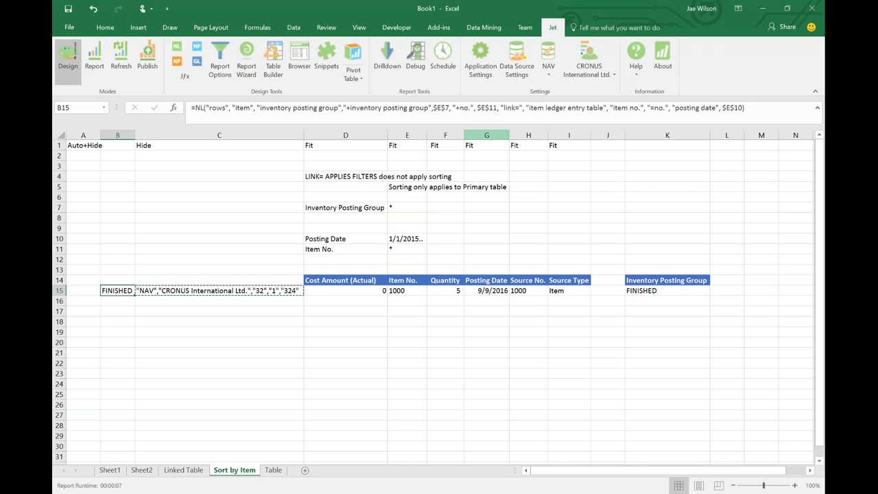
{"action": "left_click", "coordinate": [177, 45]}
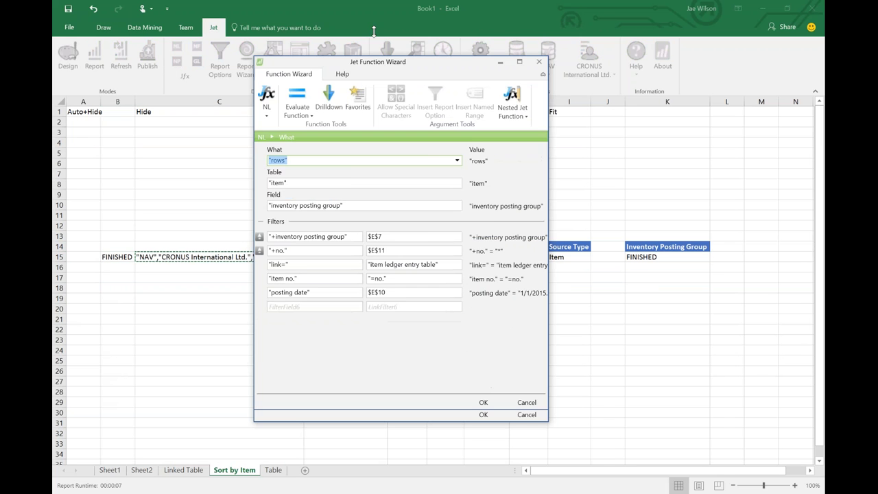
Review the Table, Field and filter field/value pairs in the Jet Function Wizard and accept unchanged
{"action": "left_click", "coordinate": [307, 156]}
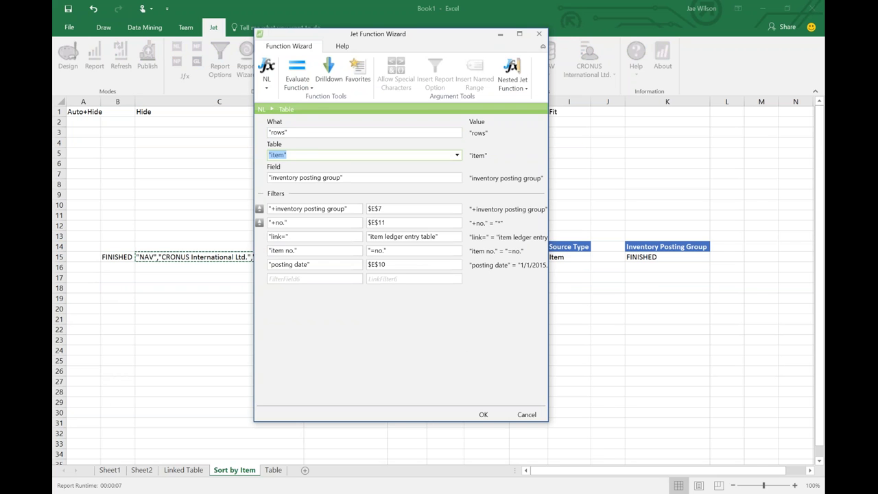
{"action": "left_click", "coordinate": [305, 178]}
{"action": "left_click", "coordinate": [285, 211]}
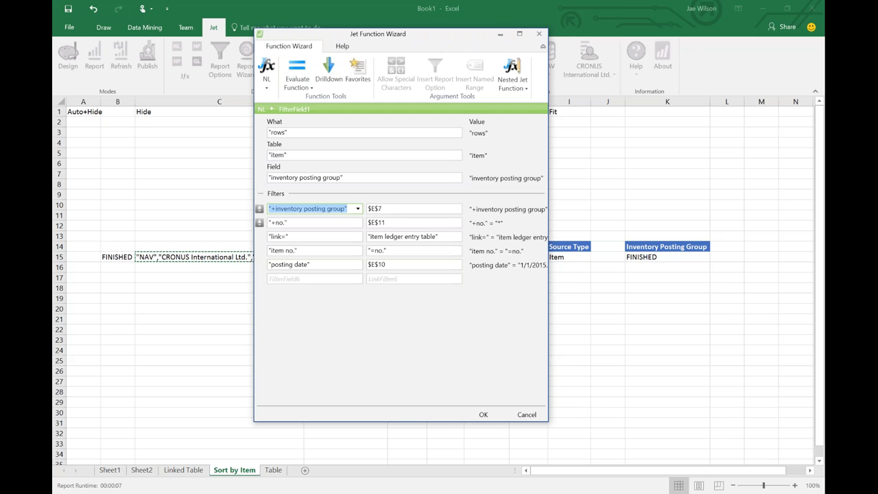
{"action": "key", "text": "Tab"}
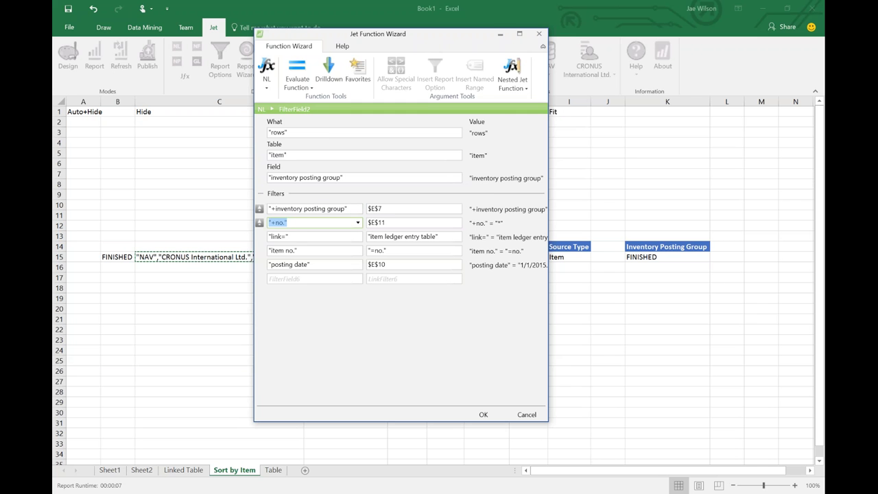
{"action": "left_click", "coordinate": [317, 236]}
{"action": "left_click", "coordinate": [379, 223]}
{"action": "left_click", "coordinate": [325, 251]}
{"action": "left_click", "coordinate": [380, 252]}
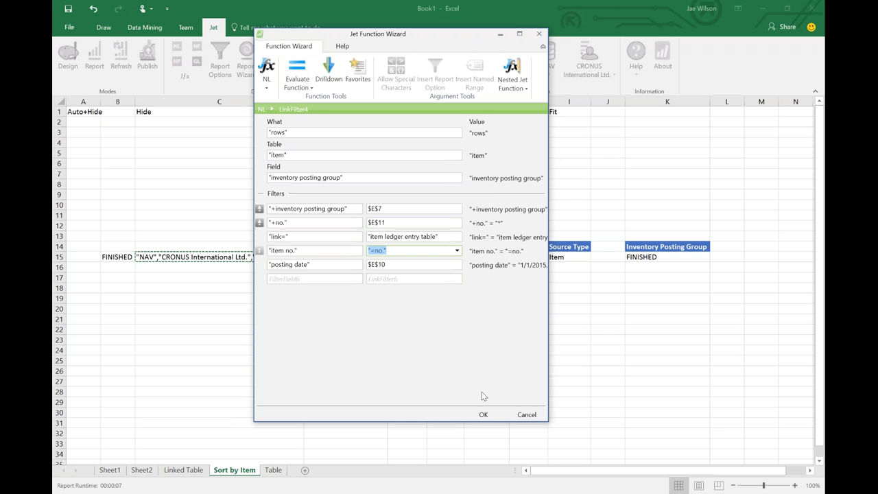
{"action": "left_click", "coordinate": [488, 416]}
{"action": "left_click", "coordinate": [200, 351]}
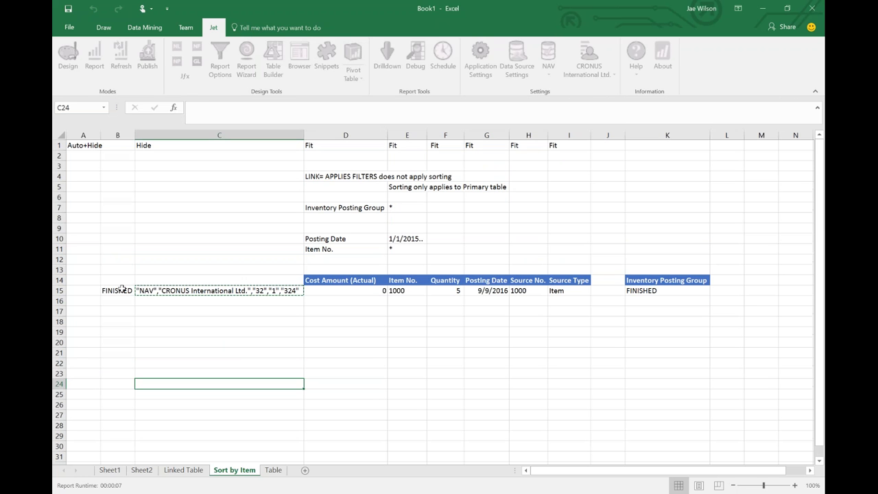
{"action": "left_click", "coordinate": [122, 290]}
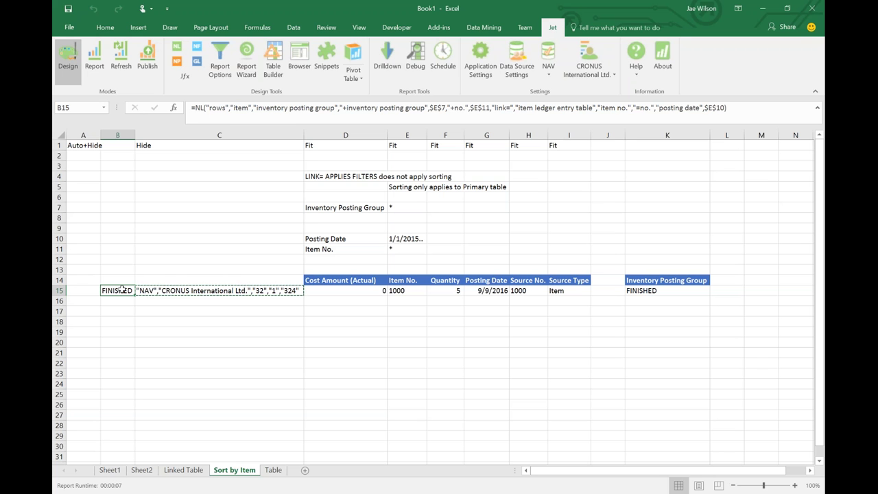
Fill B15 and C15 yellow and move the C15:K15 results down to row 16
{"action": "key", "text": "Right"}
{"action": "left_click", "coordinate": [122, 290]}
{"action": "left_click", "coordinate": [100, 29]}
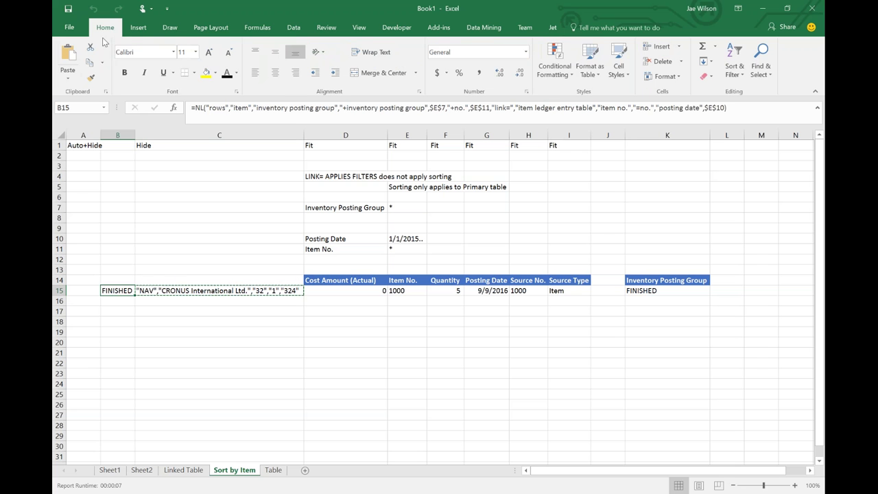
{"action": "left_click", "coordinate": [206, 72]}
{"action": "key", "text": "Right"}
{"action": "left_click", "coordinate": [210, 73]}
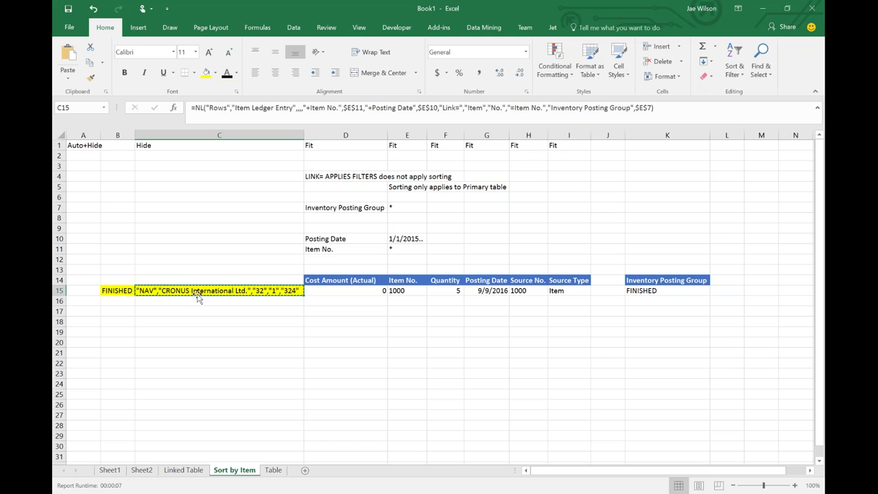
{"action": "left_click_drag", "start_coordinate": [197, 291], "coordinate": [665, 305]}
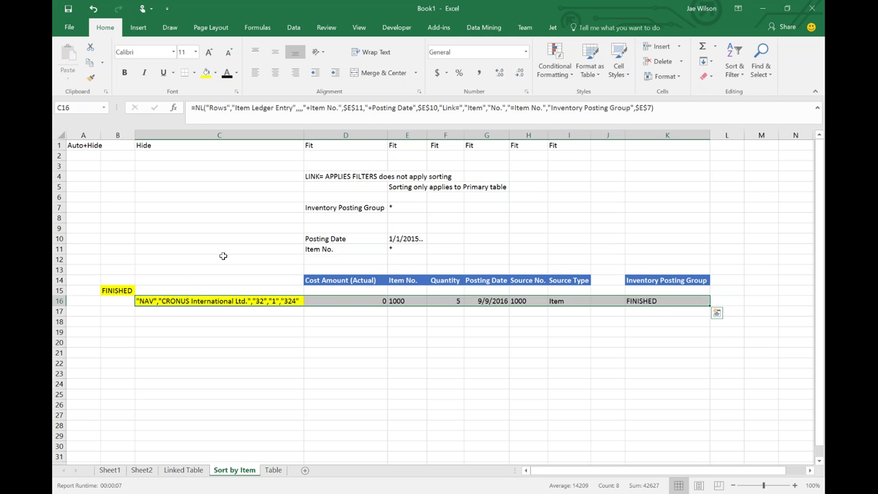
Replace $E$7 with the $B15 group reference in C16's NL formula and commit it
{"action": "left_click", "coordinate": [125, 291]}
{"action": "left_click", "coordinate": [162, 300]}
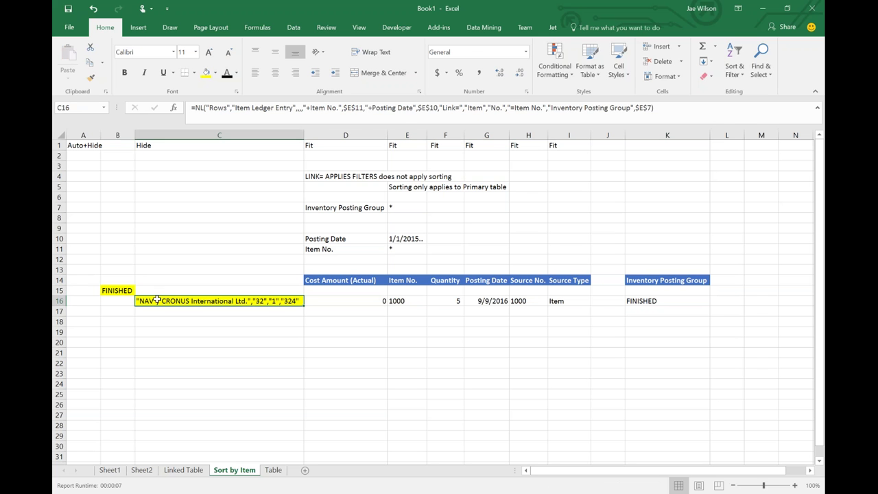
{"action": "left_click", "coordinate": [114, 292]}
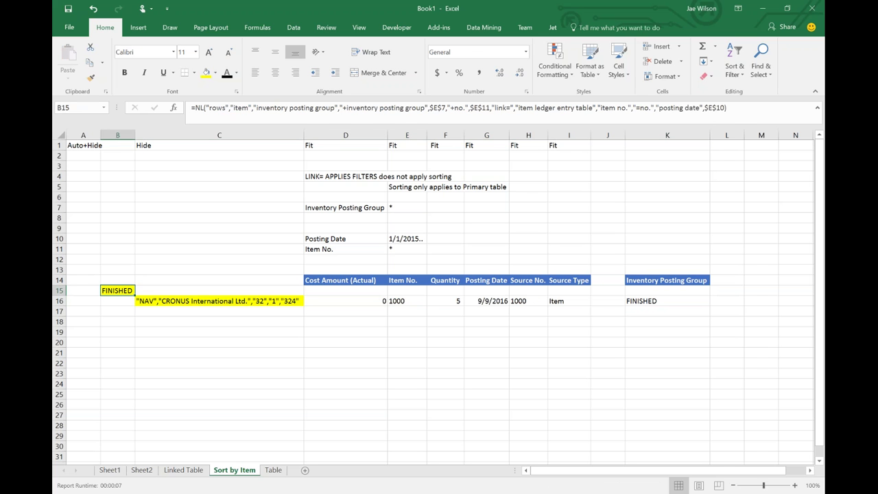
{"action": "double_click", "coordinate": [207, 300]}
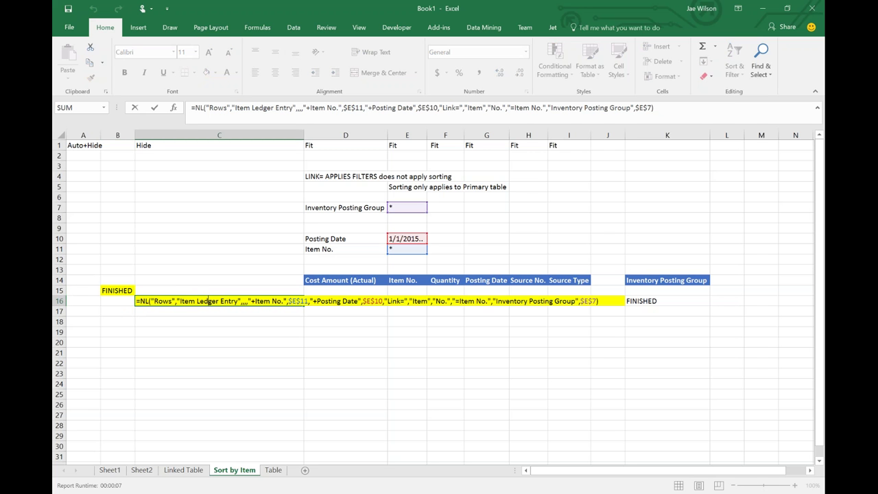
{"action": "left_click", "coordinate": [645, 111]}
{"action": "double_click", "coordinate": [645, 112]}
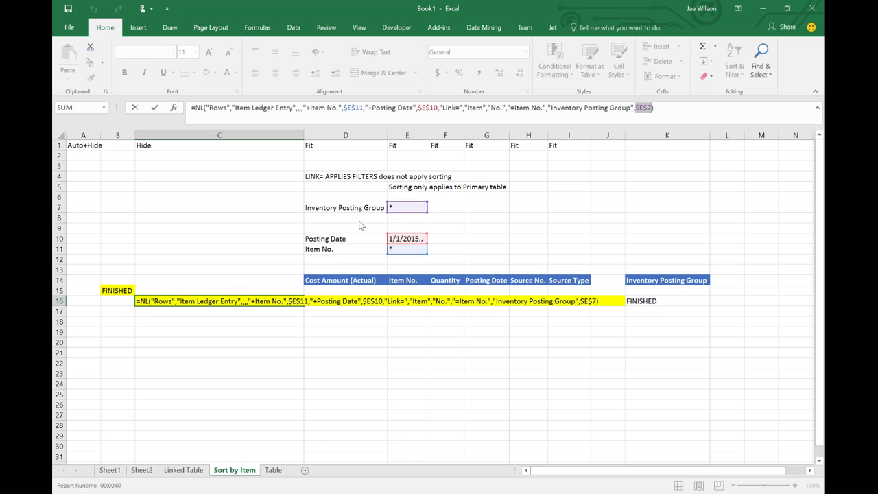
{"action": "left_click", "coordinate": [118, 267]}
{"action": "left_click", "coordinate": [127, 289]}
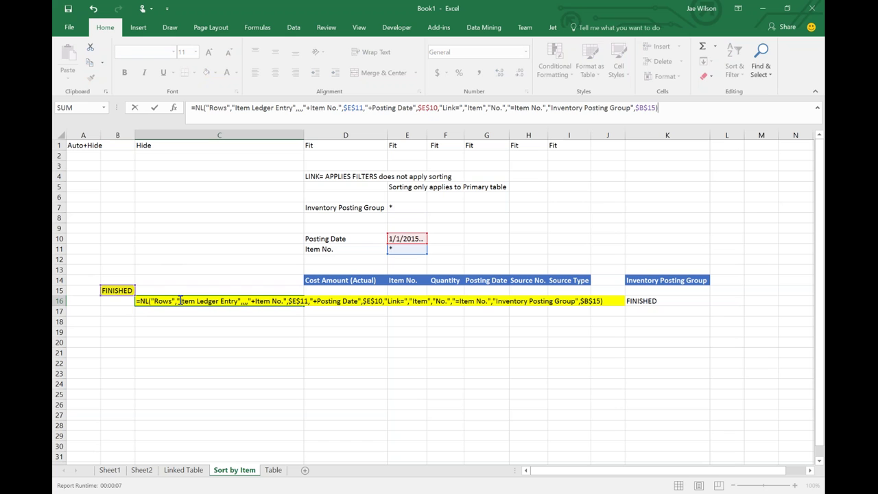
{"action": "key", "text": "BackSpace"}
{"action": "key", "text": "ctrl+Return"}
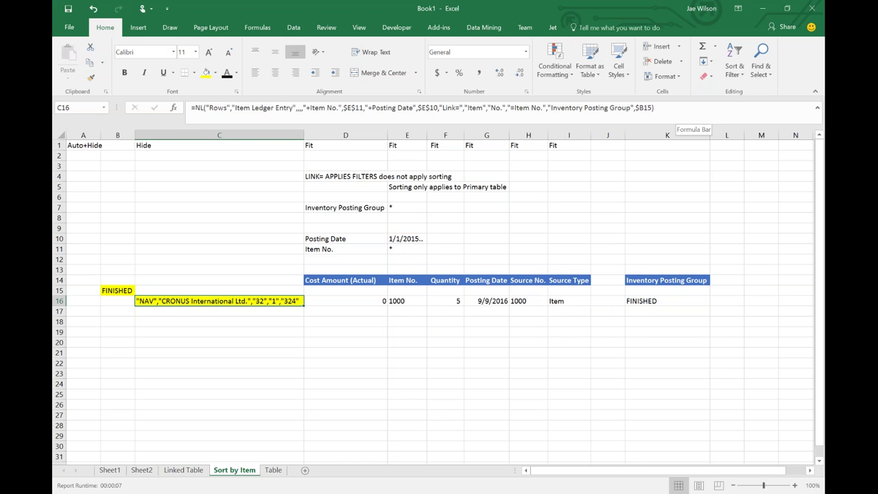
{"action": "left_click_drag", "start_coordinate": [118, 290], "coordinate": [683, 294]}
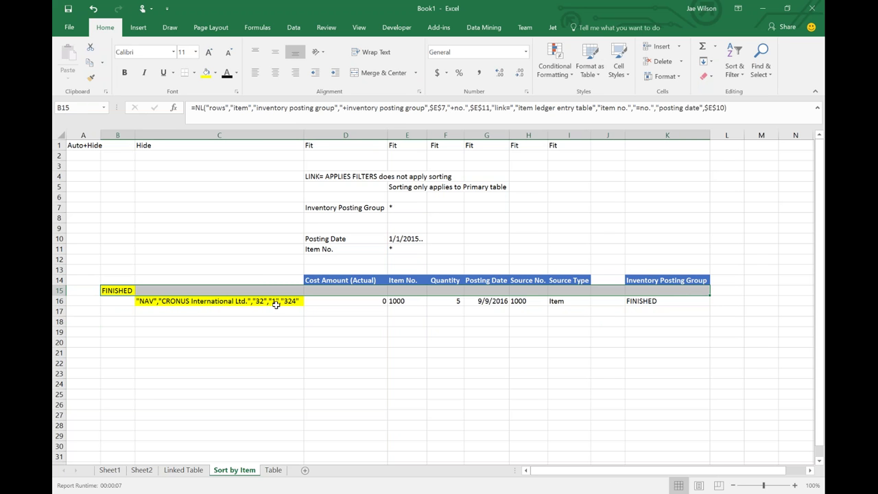
{"action": "left_click", "coordinate": [116, 290]}
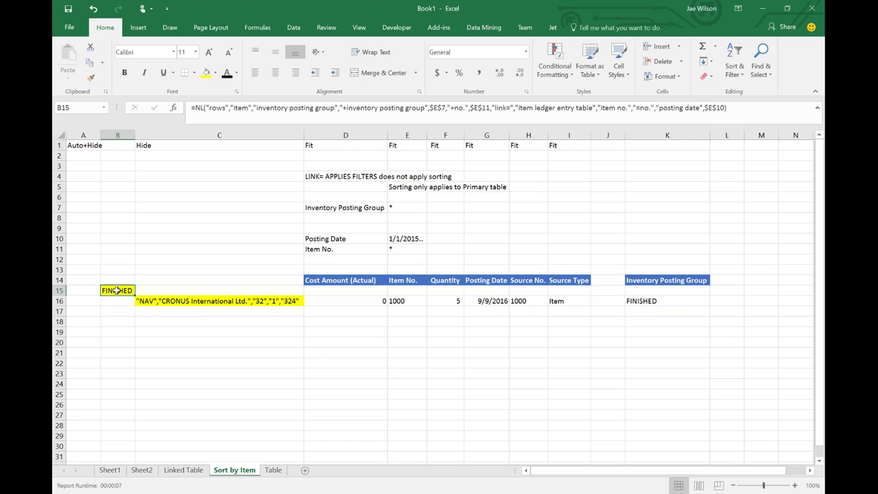
Run the Jet report, dismiss the Invalid Table error, and switch back to Design mode
{"action": "left_click", "coordinate": [552, 28]}
{"action": "left_click", "coordinate": [92, 65]}
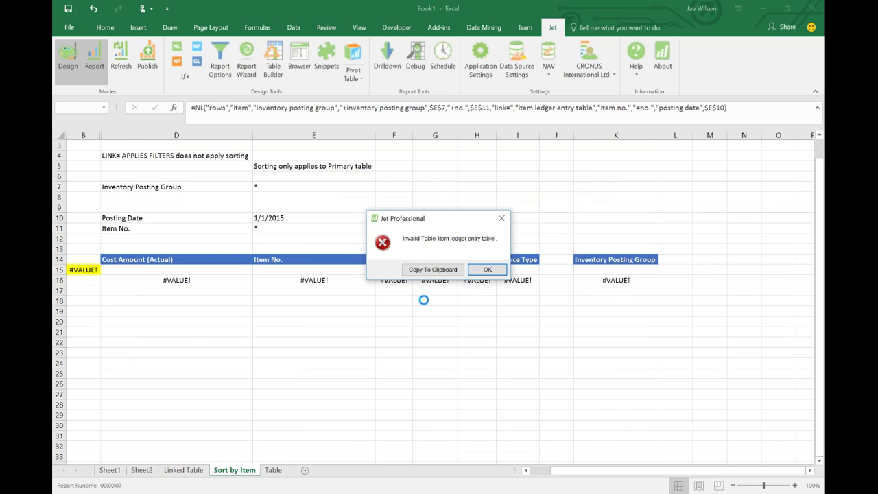
{"action": "left_click", "coordinate": [484, 271]}
{"action": "left_click", "coordinate": [71, 59]}
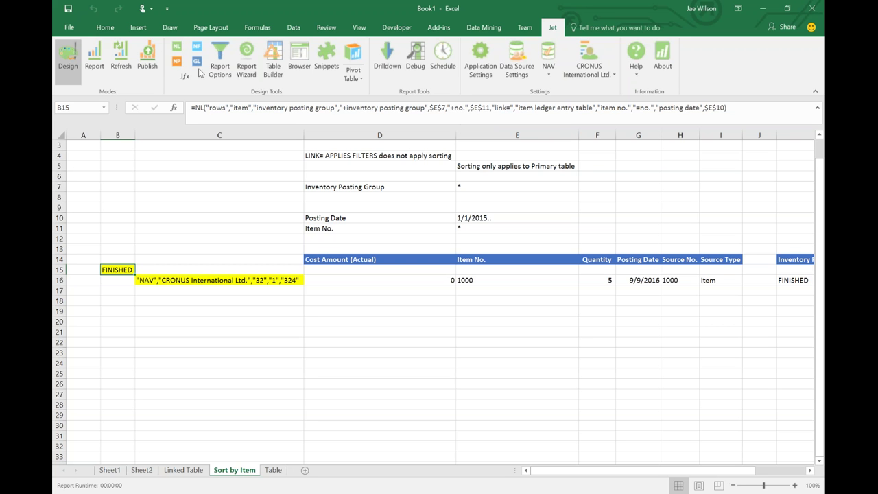
{"action": "left_click", "coordinate": [180, 48]}
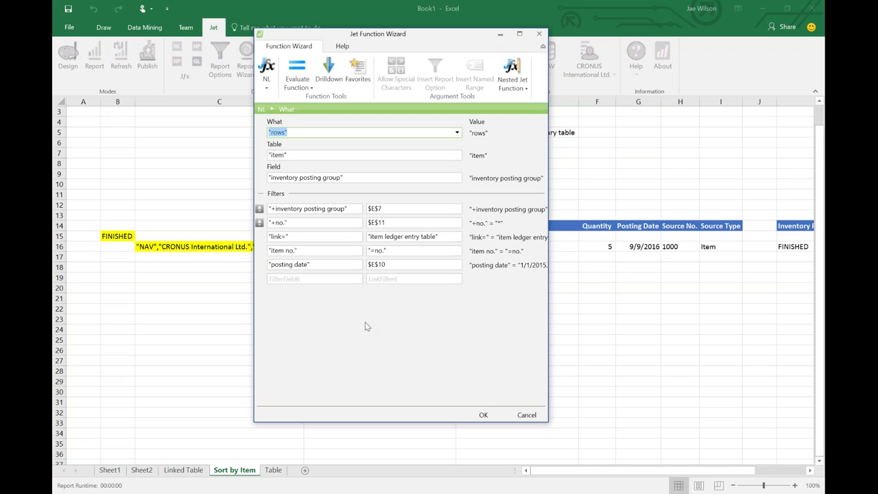
Set the link= table in B15's NL formula to Item Ledger Entry and close the wizard
{"action": "left_click", "coordinate": [411, 236]}
{"action": "left_click", "coordinate": [457, 236]}
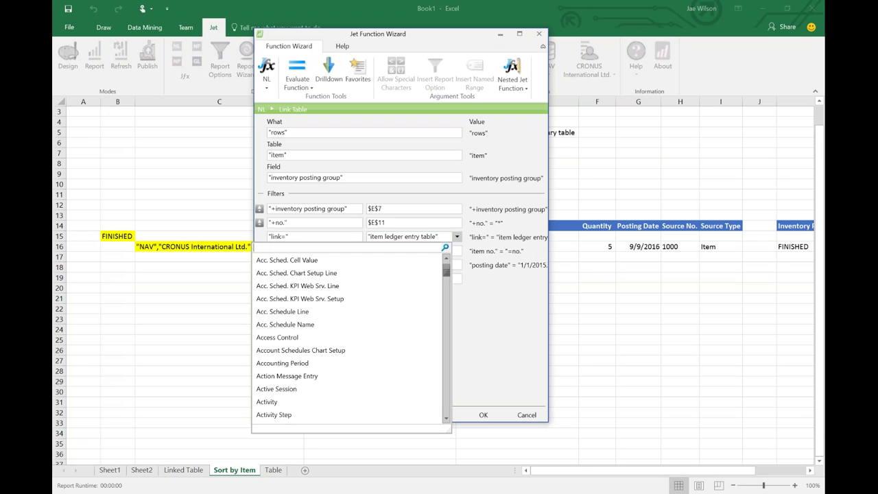
{"action": "type", "text": "item l"}
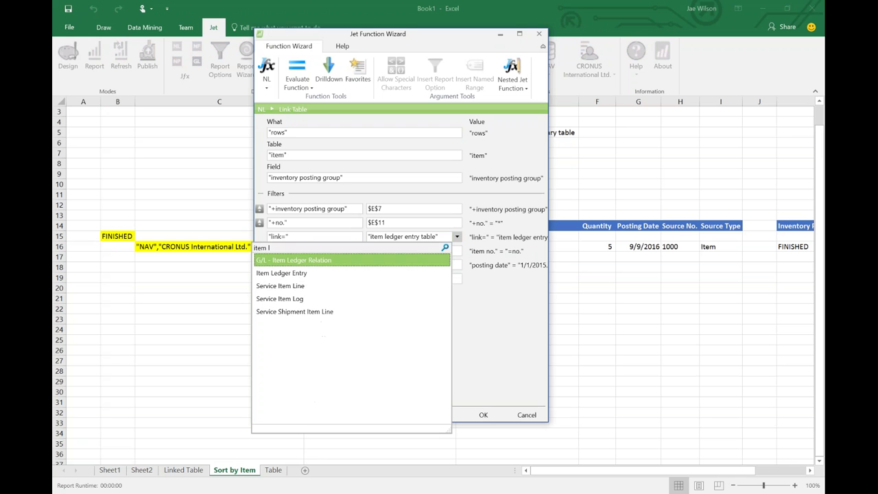
{"action": "key", "text": "Down"}
{"action": "key", "text": "Down"}
{"action": "key", "text": "Up"}
{"action": "key", "text": "Return"}
{"action": "key", "text": "Return"}
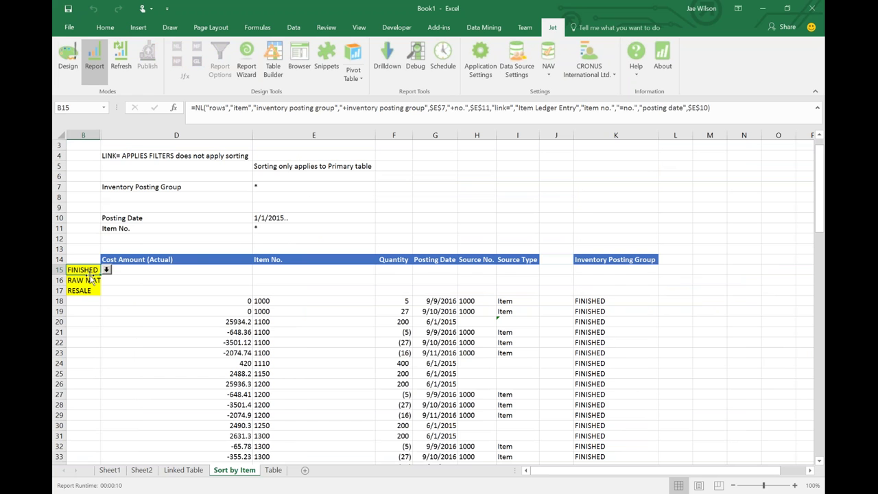
Change B15's NL group formula to rows=4 and rerun the Jet report
{"action": "left_click_drag", "start_coordinate": [84, 270], "coordinate": [81, 290]}
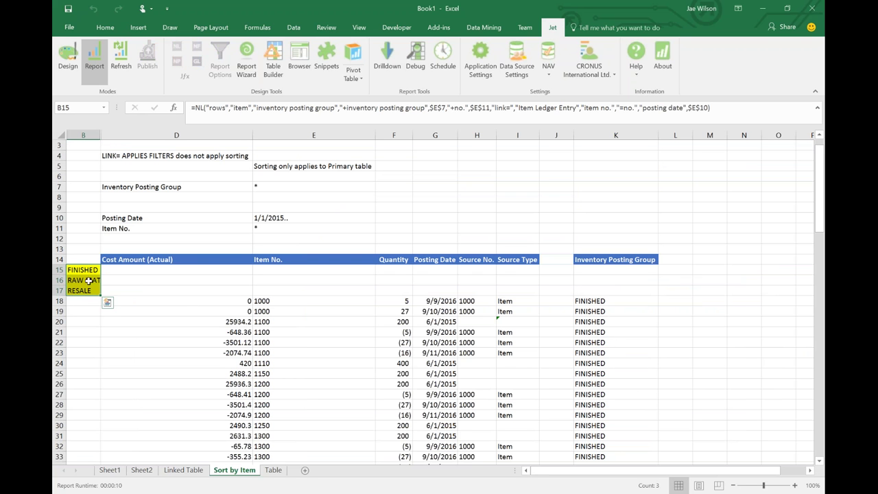
{"action": "left_click", "coordinate": [68, 58]}
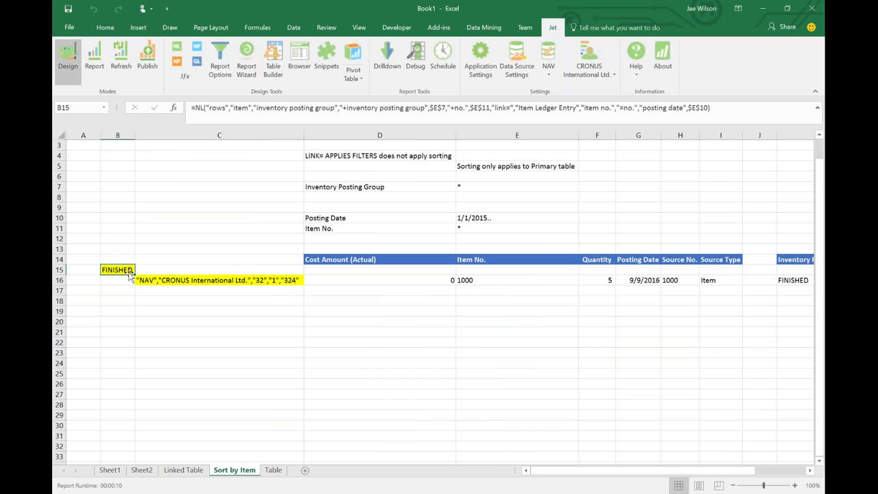
{"action": "left_click", "coordinate": [228, 107]}
{"action": "type", "text": "=4"}
{"action": "key", "text": "Return"}
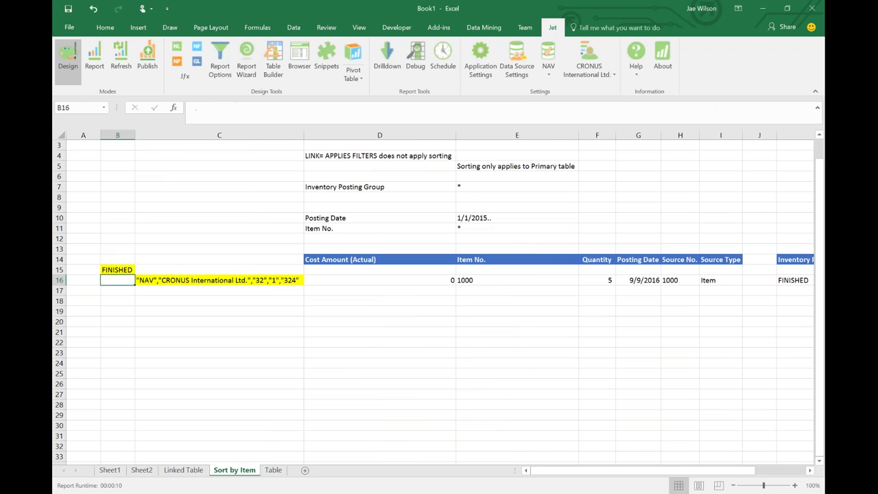
{"action": "left_click", "coordinate": [95, 59]}
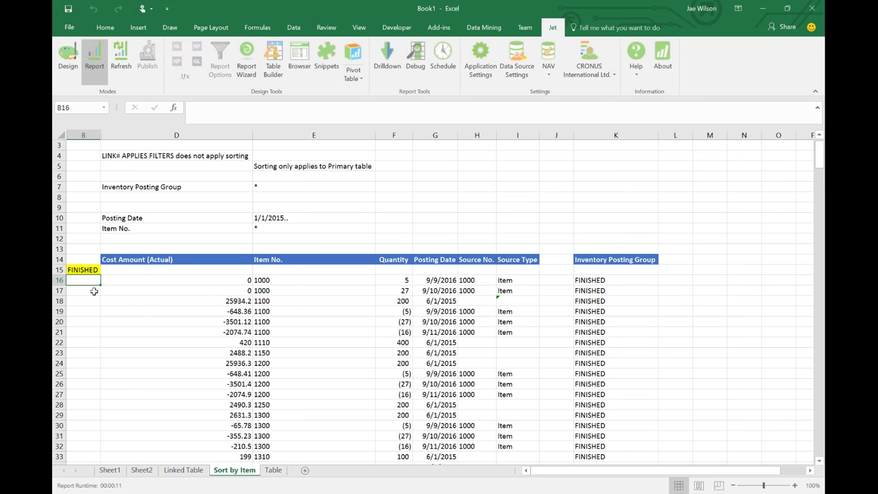
Review the ledger rows listed under the FINISHED, RAW MAT and RESALE groups
{"action": "left_click_drag", "start_coordinate": [88, 269], "coordinate": [83, 374]}
{"action": "scroll", "coordinate": [439, 295], "scroll_direction": "down", "scroll_amount": 3}
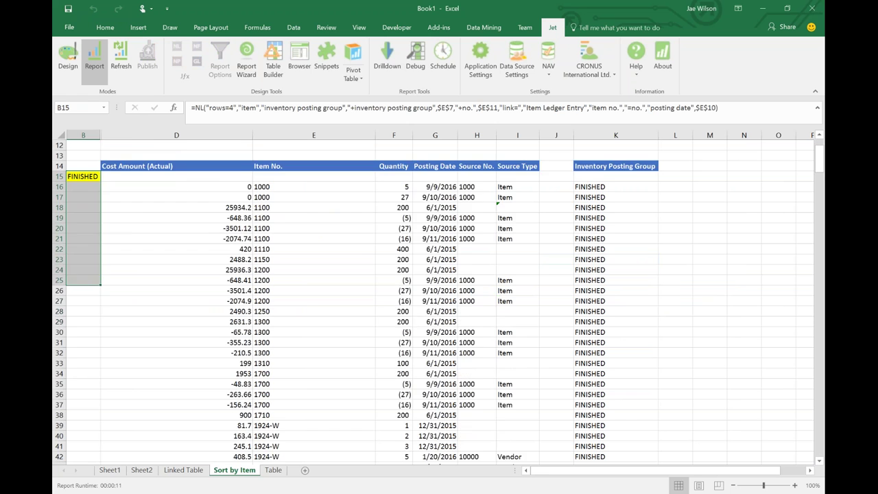
{"action": "scroll", "coordinate": [369, 304], "scroll_direction": "down", "scroll_amount": 1}
{"action": "left_click_drag", "start_coordinate": [226, 280], "coordinate": [537, 368]}
{"action": "scroll", "coordinate": [512, 364], "scroll_direction": "down", "scroll_amount": 5}
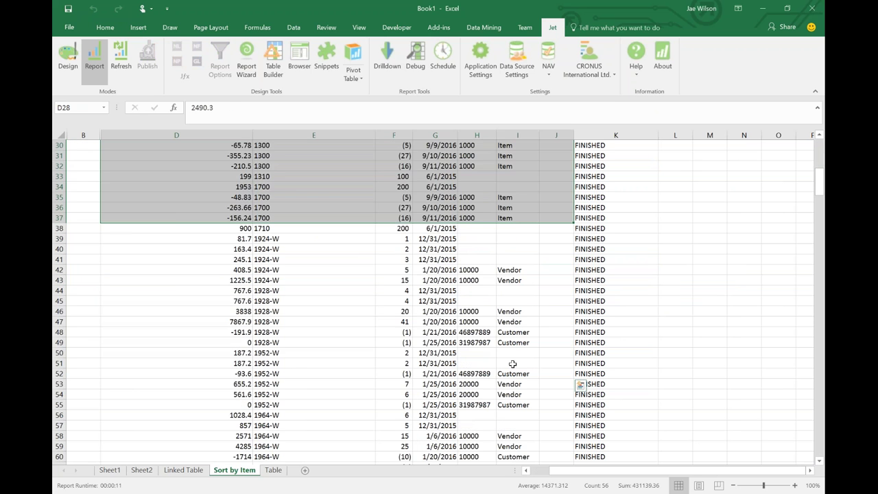
{"action": "scroll", "coordinate": [513, 364], "scroll_direction": "down", "scroll_amount": 20}
{"action": "left_click_drag", "start_coordinate": [114, 278], "coordinate": [334, 373]}
{"action": "scroll", "coordinate": [333, 369], "scroll_direction": "down", "scroll_amount": 2}
{"action": "scroll", "coordinate": [333, 369], "scroll_direction": "down", "scroll_amount": 20}
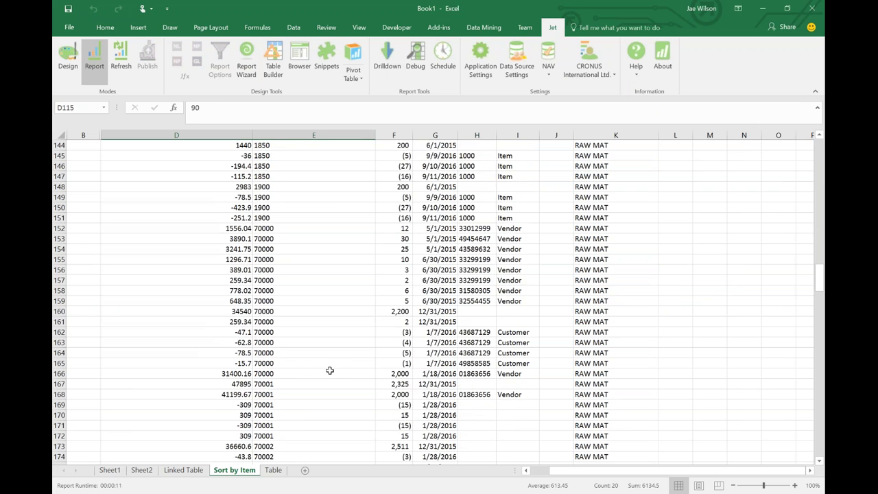
{"action": "left_click_drag", "start_coordinate": [83, 227], "coordinate": [329, 298]}
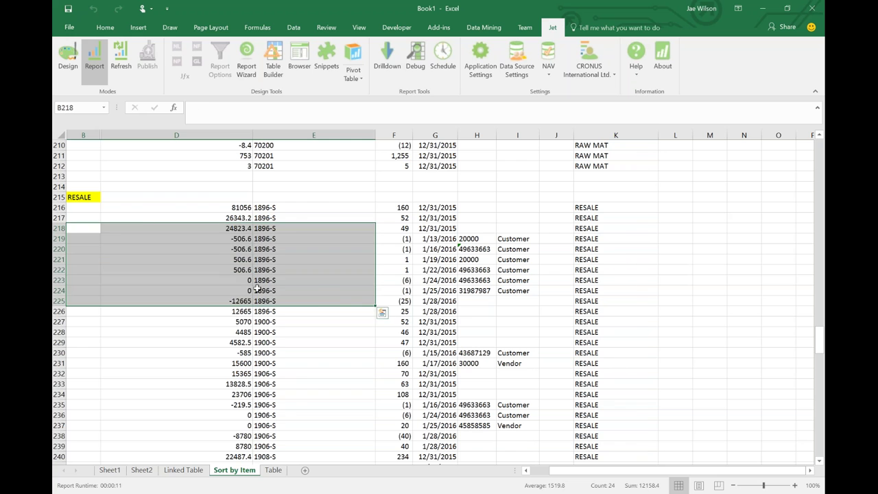
{"action": "scroll", "coordinate": [117, 161], "scroll_direction": "up", "scroll_amount": 5}
Return the report to design mode and inspect C16's item ledger and B15's group formulas
{"action": "left_click", "coordinate": [70, 70]}
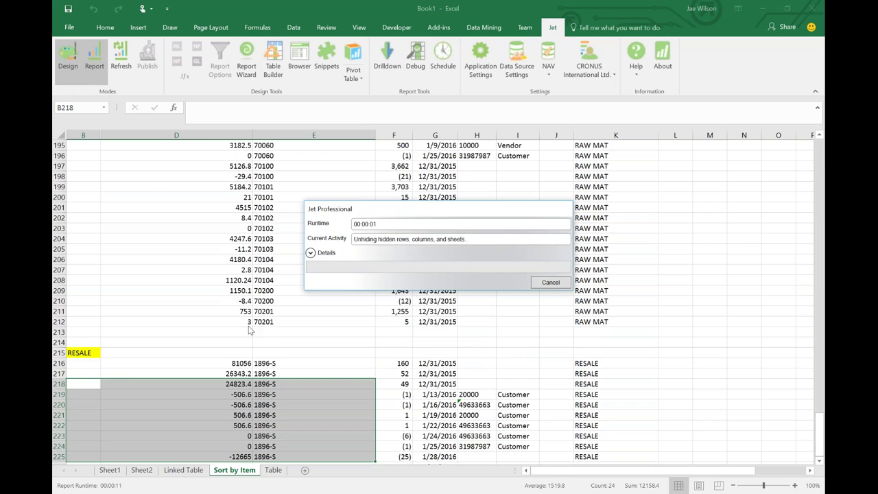
{"action": "scroll", "coordinate": [329, 390], "scroll_direction": "up", "scroll_amount": 20}
{"action": "scroll", "coordinate": [330, 391], "scroll_direction": "up", "scroll_amount": 14}
{"action": "left_click", "coordinate": [221, 306]}
{"action": "left_click", "coordinate": [131, 292]}
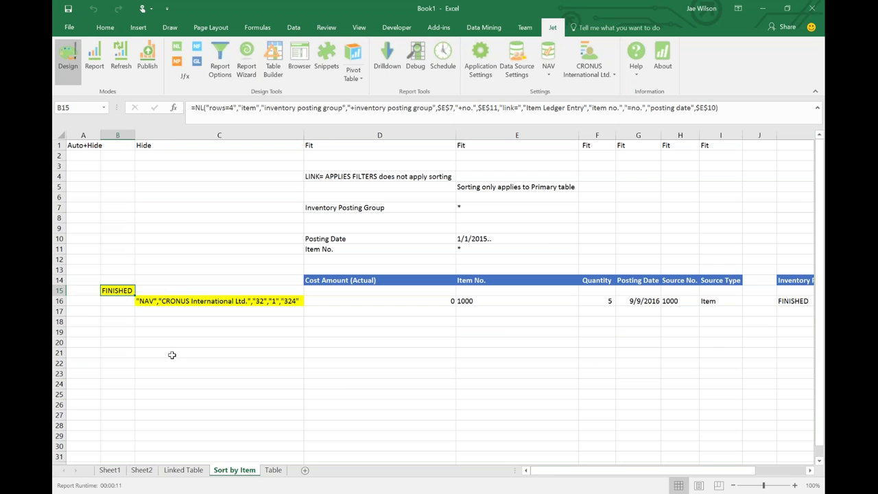
Review the BASIC SORTING heading, +/- sorting tip and linked-tables note on Sheet1
{"action": "left_click", "coordinate": [108, 472]}
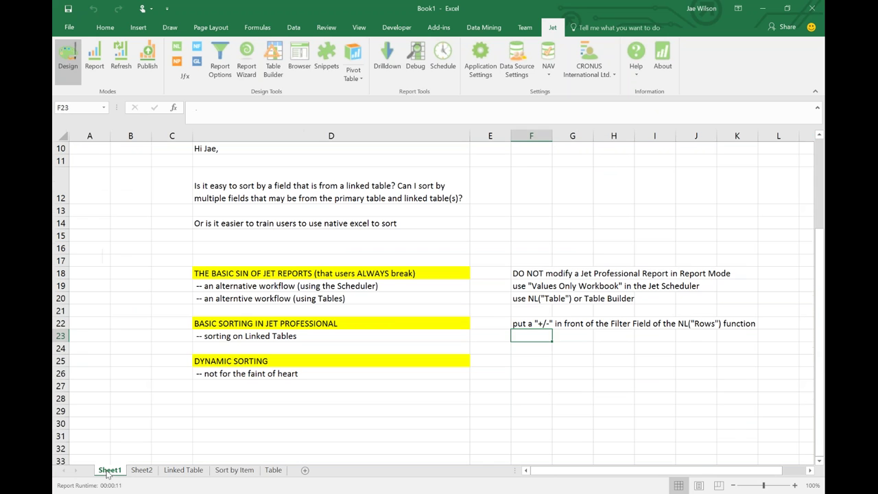
{"action": "left_click", "coordinate": [253, 324]}
{"action": "left_click", "coordinate": [525, 319]}
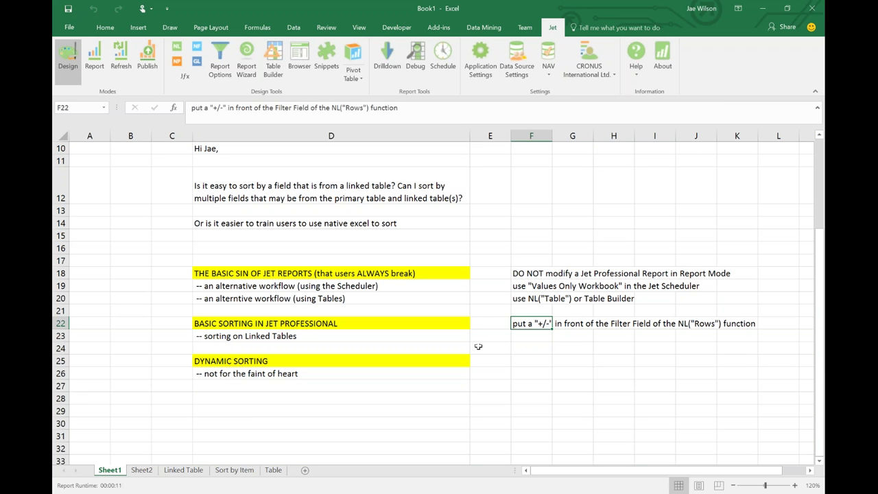
{"action": "left_click", "coordinate": [320, 341]}
Enter 'Can only Sort by Primary table, LINK= only applies FlLTERS (does not apply sorting)' in F23
{"action": "left_click", "coordinate": [532, 336]}
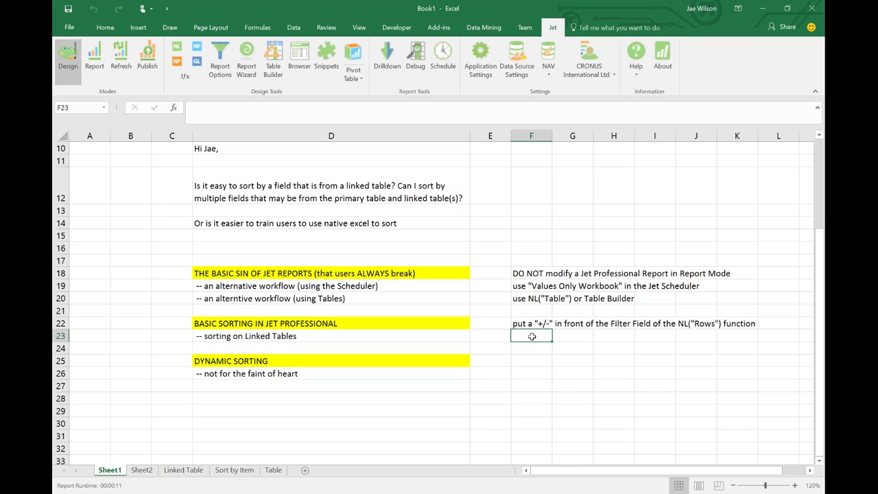
{"action": "type", "text": "Can only Sort"}
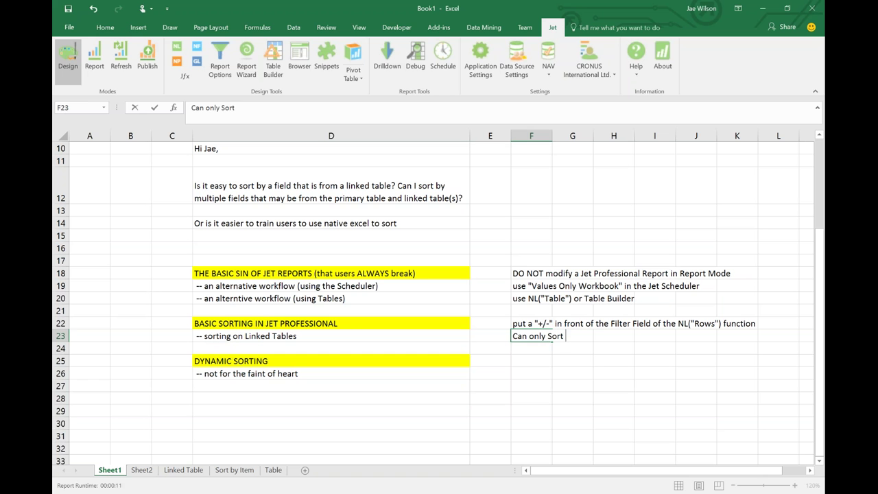
{"action": "type", "text": " by Primary ta"}
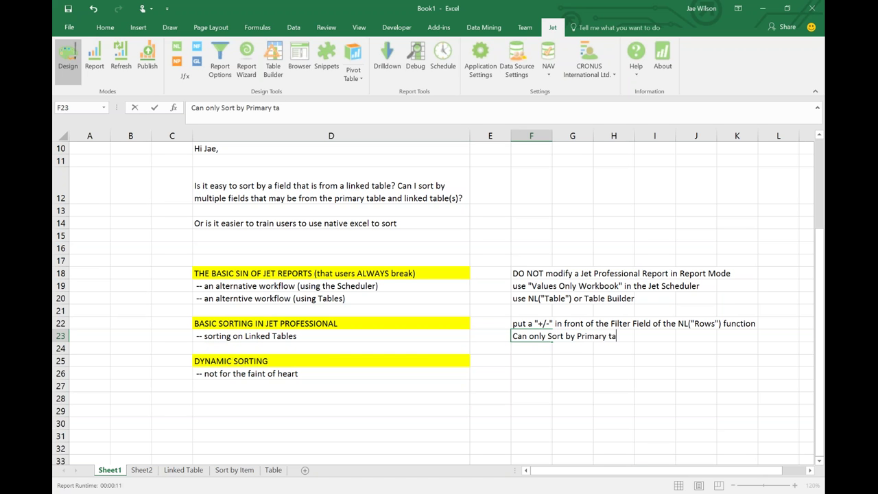
{"action": "type", "text": "ble, LINK= only ap"}
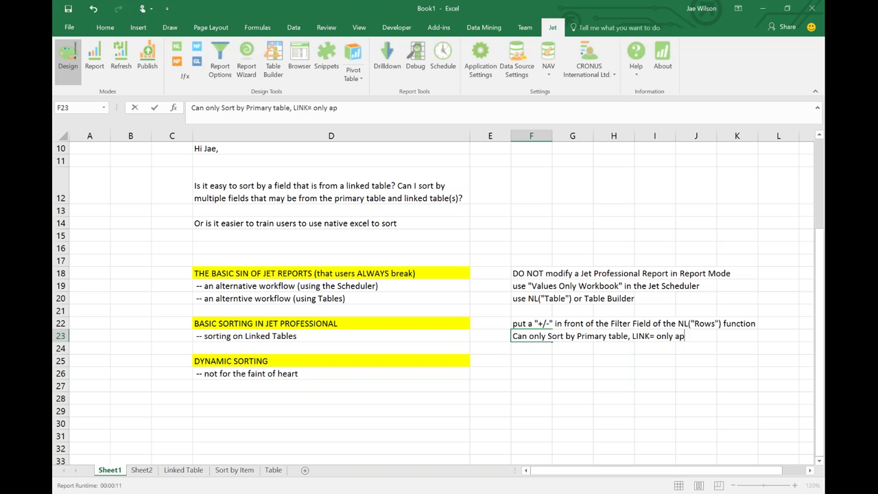
{"action": "type", "text": "plies FlLTERS (do"}
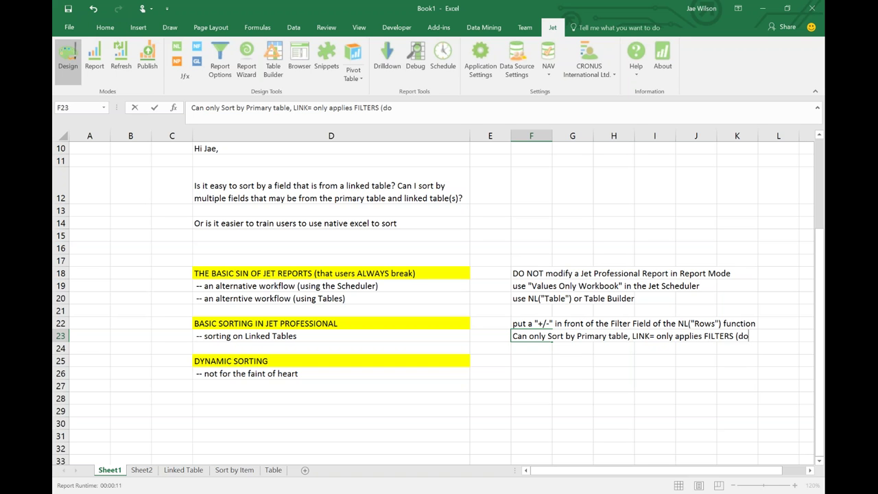
{"action": "type", "text": "es not apply sorting)"}
{"action": "key", "text": "ctrl+Return"}
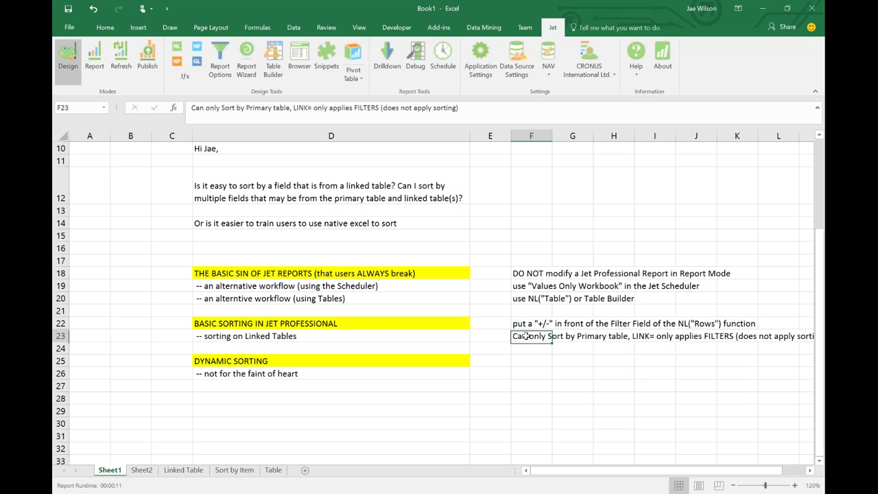
{"action": "scroll", "coordinate": [177, 336], "scroll_direction": "right", "scroll_amount": 2}
{"action": "left_click_drag", "start_coordinate": [177, 336], "coordinate": [510, 336]}
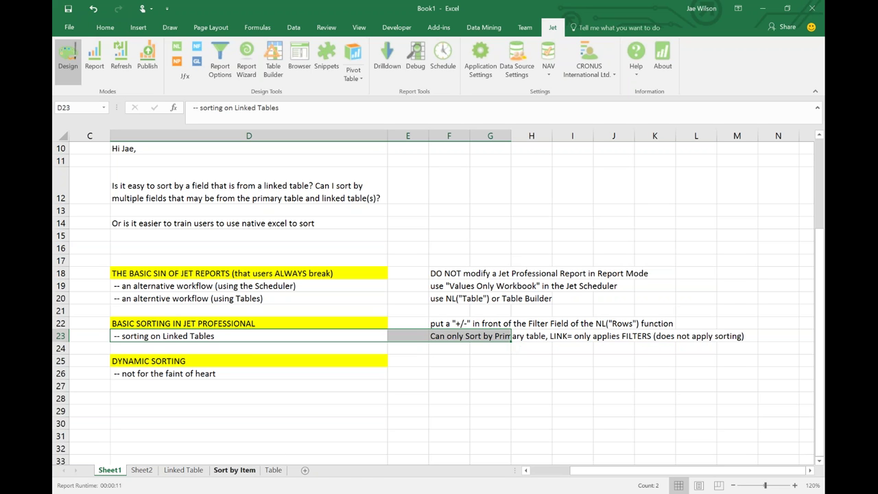
{"action": "left_click", "coordinate": [256, 471]}
Select C16 and bring up its NL Rows formula in the formula bar
{"action": "left_click", "coordinate": [252, 382]}
{"action": "left_click", "coordinate": [237, 303]}
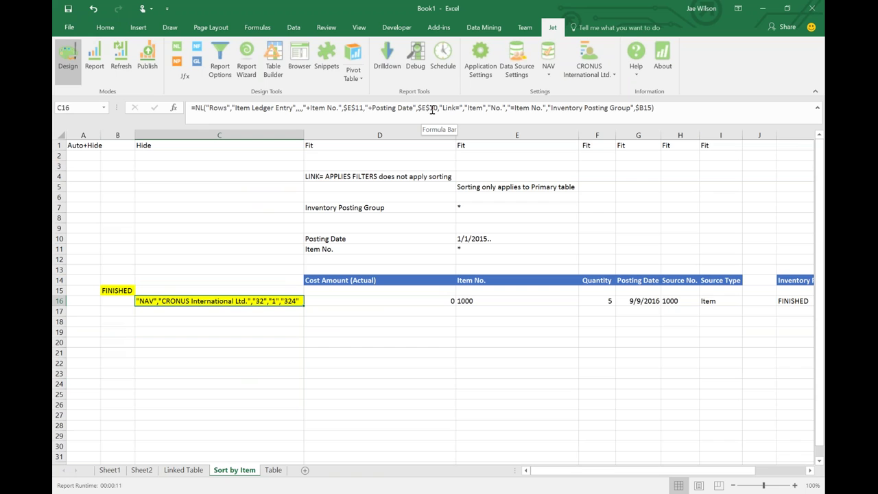
{"action": "left_click", "coordinate": [565, 117]}
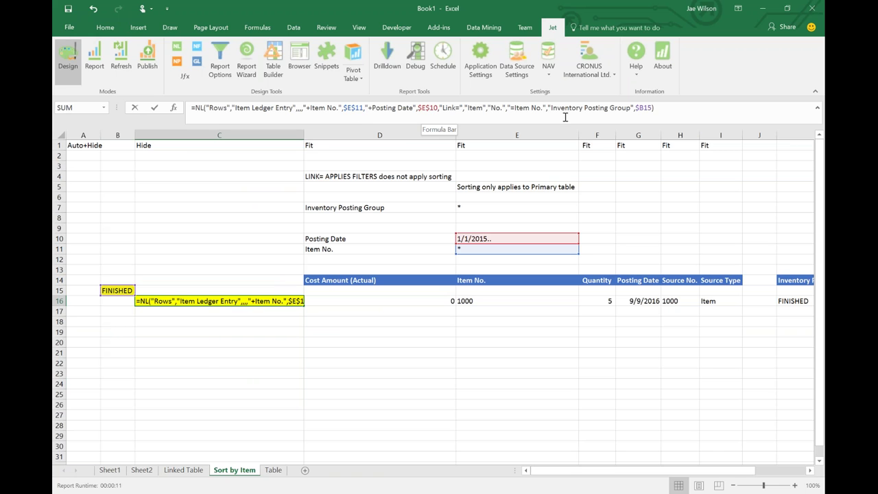
{"action": "key", "text": "ctrl+shift+Left"}
{"action": "key", "text": "ctrl+shift+Left"}
{"action": "key", "text": "ctrl+shift+Left"}
{"action": "key", "text": "ctrl+shift+Left"}
{"action": "key", "text": "ctrl+shift+Left"}
{"action": "key", "text": "ctrl+shift+Left"}
{"action": "key", "text": "ctrl+shift+Left"}
{"action": "key", "text": "ctrl+shift+Left"}
{"action": "key", "text": "ctrl+shift+Left"}
{"action": "key", "text": "ctrl+shift+Left"}
{"action": "key", "text": "ctrl+shift+Left"}
{"action": "key", "text": "ctrl+shift+Left"}
{"action": "key", "text": "ctrl+shift+Left"}
{"action": "key", "text": "ctrl+shift+Left"}
{"action": "key", "text": "ctrl+shift+Left"}
{"action": "key", "text": "ctrl+shift+Left"}
{"action": "key", "text": "ctrl+shift+Left"}
{"action": "key", "text": "ctrl+shift+Left"}
{"action": "key", "text": "ctrl+shift+Left"}
{"action": "key", "text": "ctrl+shift+Left"}
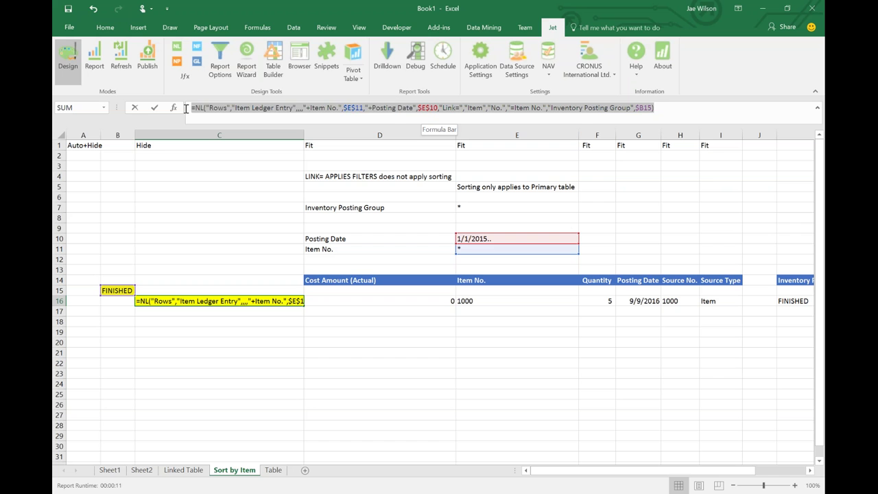
{"action": "left_click", "coordinate": [446, 107]}
Highlight the Item Ledger Entry table and the Link="Item","No." clause, then finish editing
{"action": "double_click", "coordinate": [263, 108]}
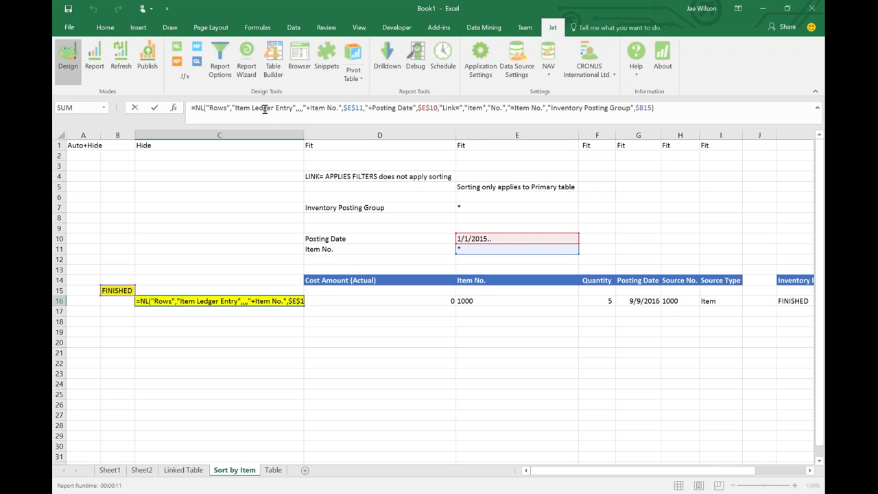
{"action": "double_click", "coordinate": [448, 107]}
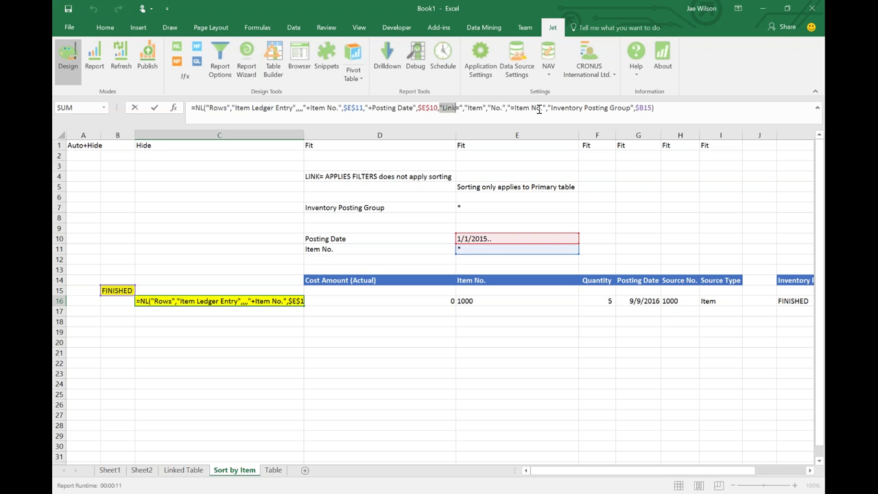
{"action": "double_click", "coordinate": [474, 107]}
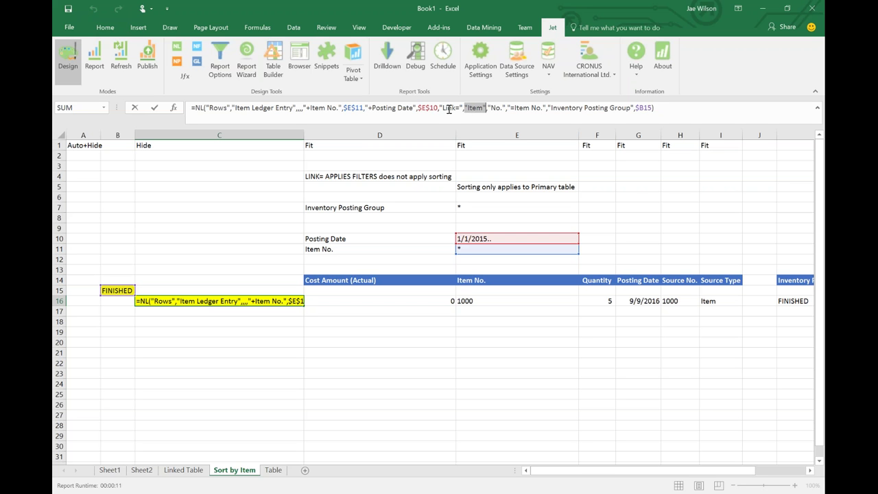
{"action": "left_click_drag", "start_coordinate": [441, 110], "coordinate": [509, 108]}
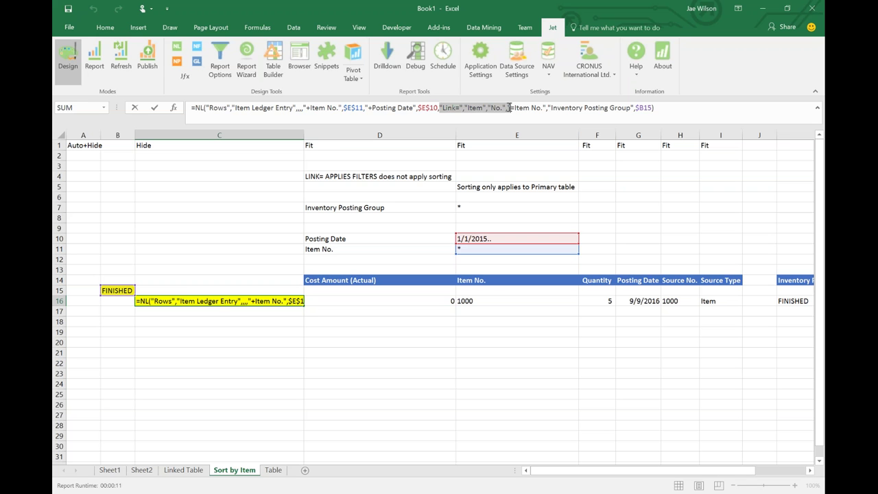
{"action": "key", "text": "Return"}
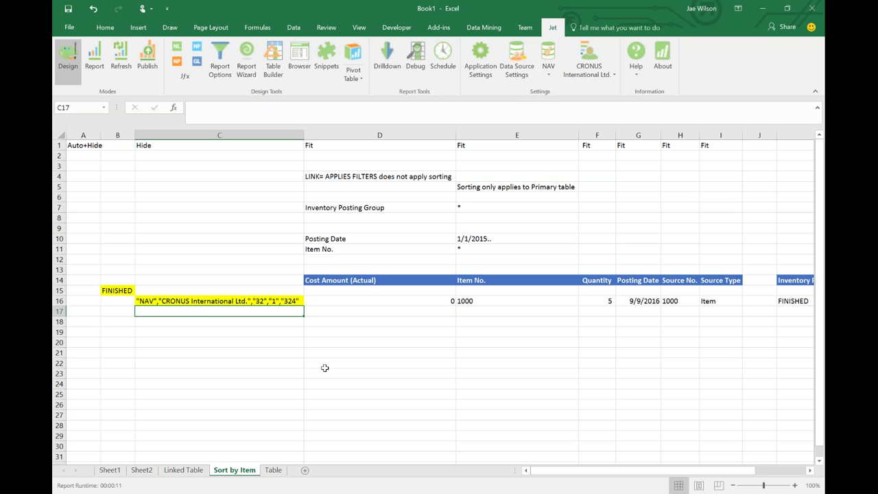
Bring up the sheet-tab options for the Sort by Item sheet
{"action": "left_click_drag", "start_coordinate": [323, 364], "coordinate": [313, 374]}
{"action": "left_click_drag", "start_coordinate": [594, 474], "coordinate": [610, 463]}
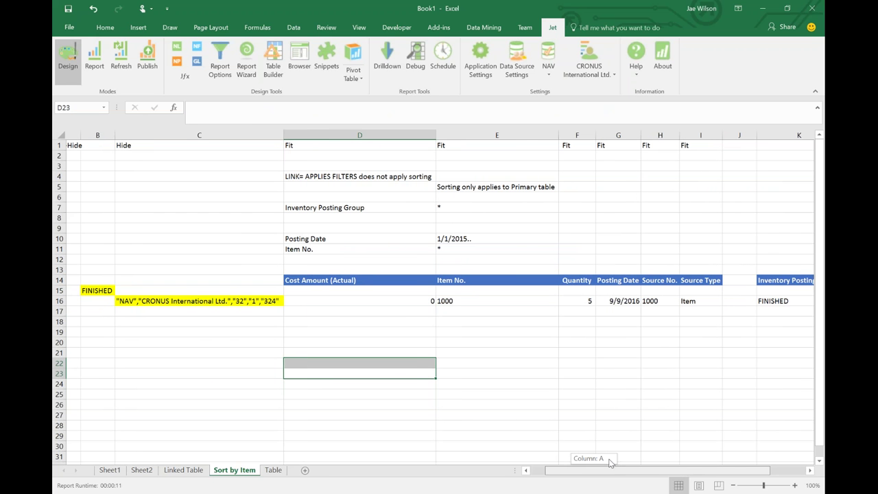
{"action": "left_click_drag", "start_coordinate": [610, 463], "coordinate": [620, 464]}
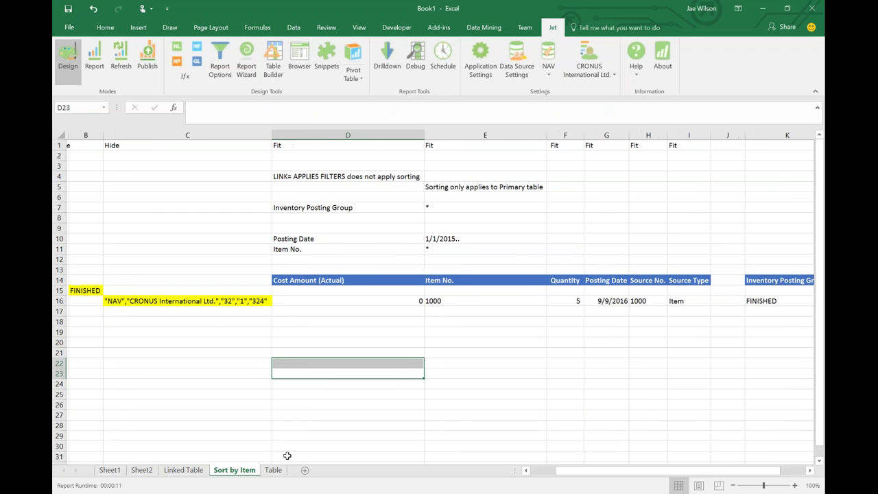
{"action": "right_click", "coordinate": [249, 473]}
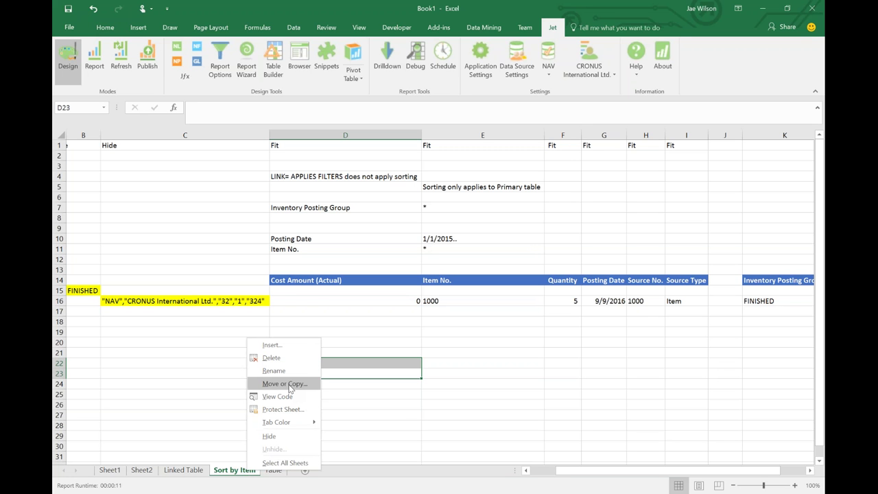
Create a copy of the Linked Table sheet with Move or Copy
{"action": "key", "text": "Escape"}
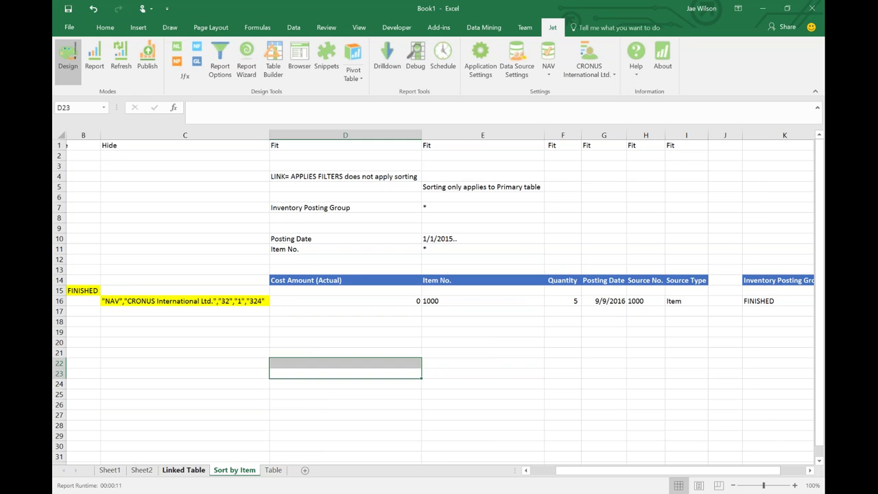
{"action": "left_click", "coordinate": [184, 470]}
{"action": "right_click", "coordinate": [181, 475]}
{"action": "left_click", "coordinate": [213, 388]}
{"action": "left_click", "coordinate": [126, 428]}
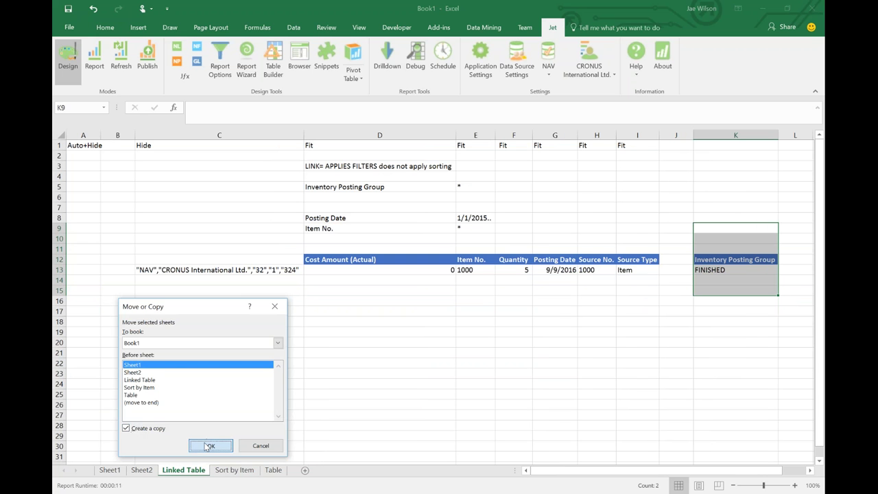
{"action": "left_click", "coordinate": [210, 445]}
Name the copied sheet 'Dynamic Filter' and move it to the end of the tabs
{"action": "right_click", "coordinate": [131, 472]}
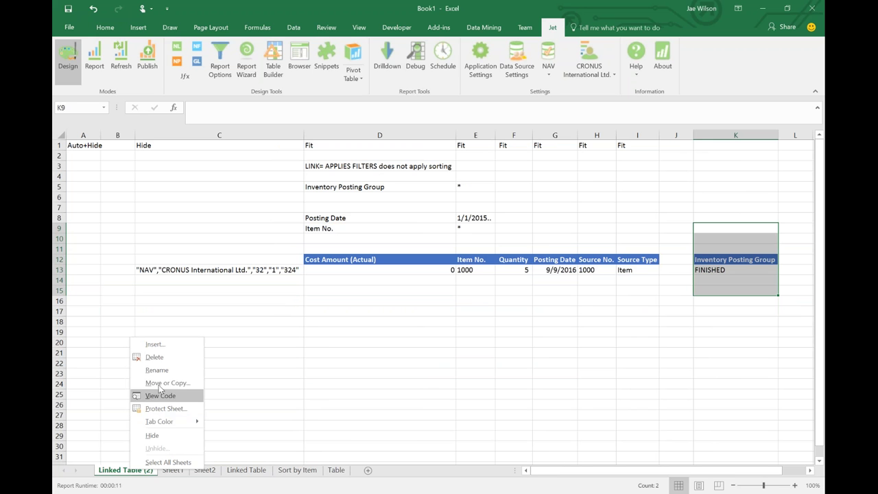
{"action": "left_click", "coordinate": [161, 369]}
{"action": "type", "text": "Dyn"}
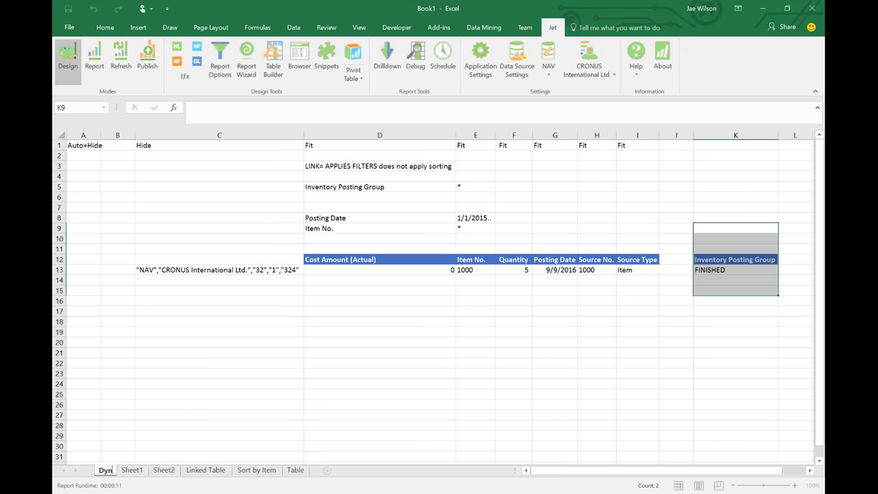
{"action": "type", "text": "amic Filter"}
{"action": "key", "text": "Return"}
{"action": "left_click_drag", "start_coordinate": [364, 473], "coordinate": [354, 475]}
Check the DYNAMIC SORTING note on Sheet1, then rename the copied sheet to 'Dynamic Sorting'
{"action": "left_click", "coordinate": [111, 470]}
{"action": "left_click_drag", "start_coordinate": [198, 357], "coordinate": [201, 370]}
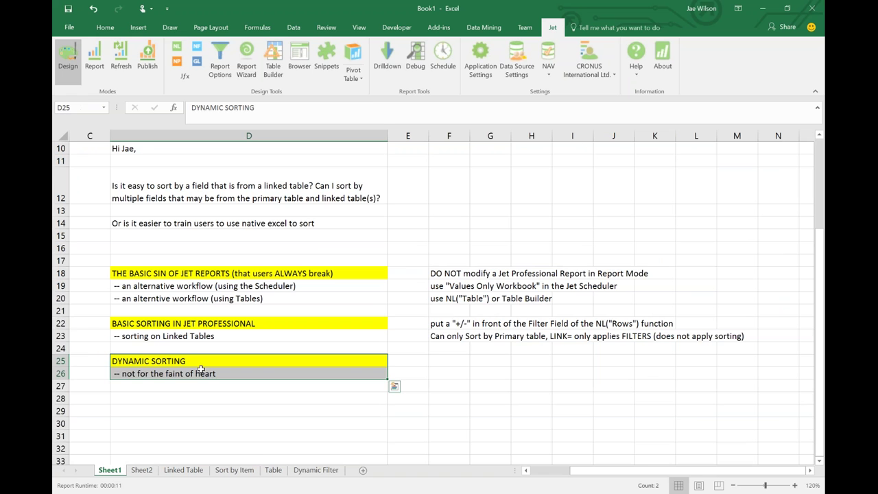
{"action": "left_click", "coordinate": [301, 471]}
{"action": "right_click", "coordinate": [316, 470]}
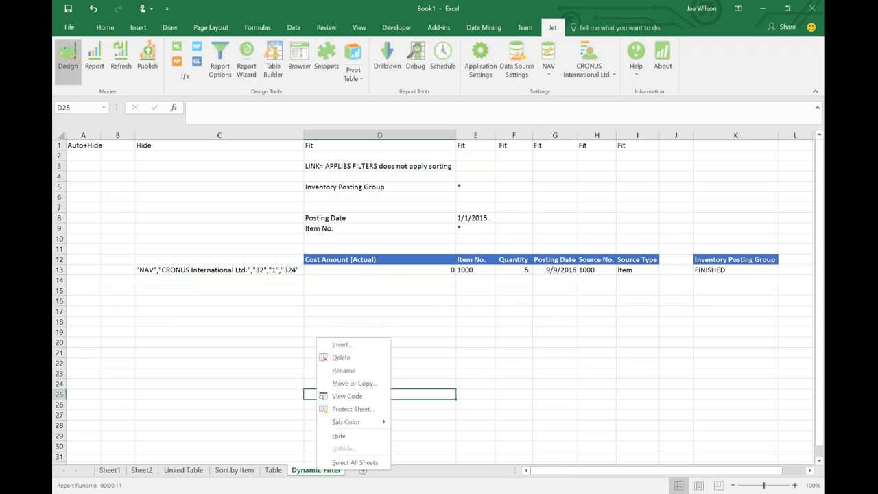
{"action": "left_click", "coordinate": [343, 369]}
{"action": "key", "text": "End"}
{"action": "key", "text": "BackSpace"}
{"action": "key", "text": "BackSpace"}
{"action": "key", "text": "BackSpace"}
{"action": "key", "text": "BackSpace"}
{"action": "key", "text": "BackSpace"}
{"action": "key", "text": "BackSpace"}
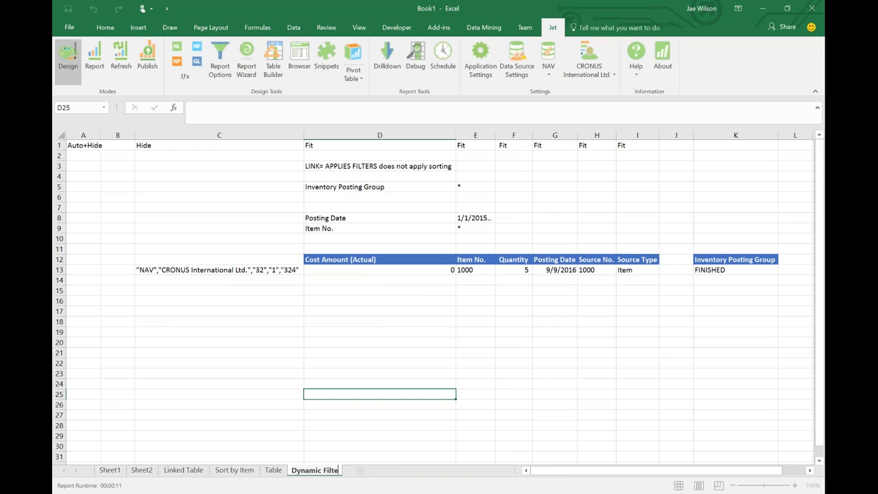
{"action": "type", "text": "Sorting"}
{"action": "key", "text": "Return"}
{"action": "left_click", "coordinate": [431, 291]}
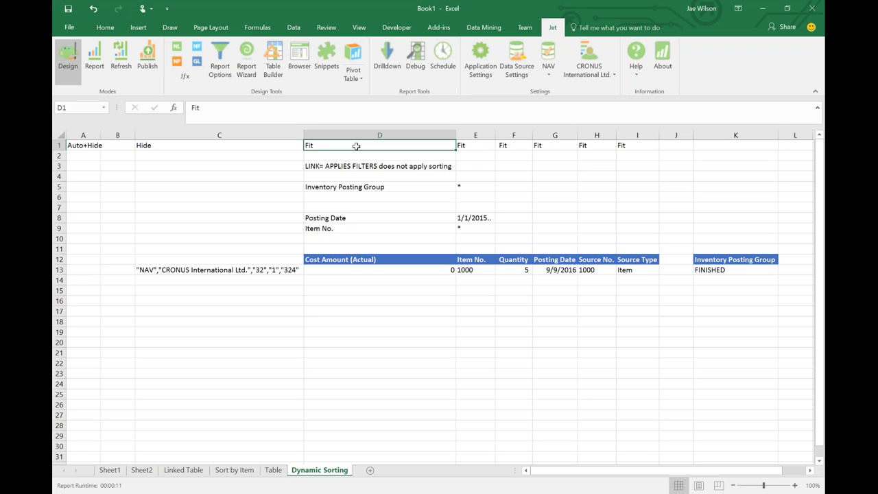
Enter the headers Title in D1 and Value in E1
{"action": "type", "text": "Title"}
{"action": "key", "text": "Tab"}
{"action": "type", "text": "Value"}
{"action": "key", "text": "Return"}
Mark A8 and A9 with Option so Posting Date and Item No. become prompted
{"action": "key", "text": "Down"}
{"action": "key", "text": "Down"}
{"action": "key", "text": "Down"}
{"action": "key", "text": "Down"}
{"action": "key", "text": "Down"}
{"action": "key", "text": "Down"}
{"action": "key", "text": "Left"}
{"action": "key", "text": "Left"}
{"action": "key", "text": "Left"}
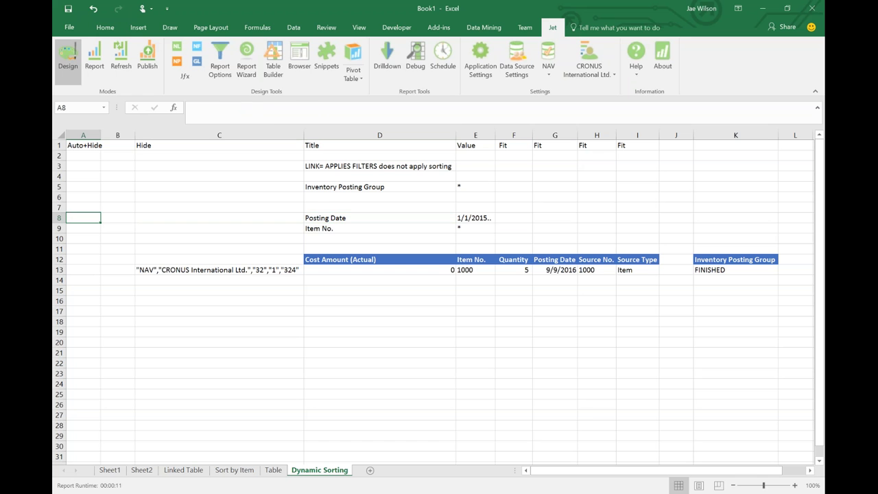
{"action": "type", "text": "Valu"}
{"action": "key", "text": "BackSpace"}
{"action": "key", "text": "BackSpace"}
{"action": "type", "text": "Op"}
{"action": "key", "text": "BackSpace"}
{"action": "key", "text": "BackSpace"}
{"action": "key", "text": "BackSpace"}
{"action": "type", "text": "Option"}
{"action": "key", "text": "Return"}
{"action": "type", "text": "O"}
{"action": "key", "text": "Return"}
Verify the Title and Value headers and the Option markers in column A
{"action": "left_click", "coordinate": [343, 147]}
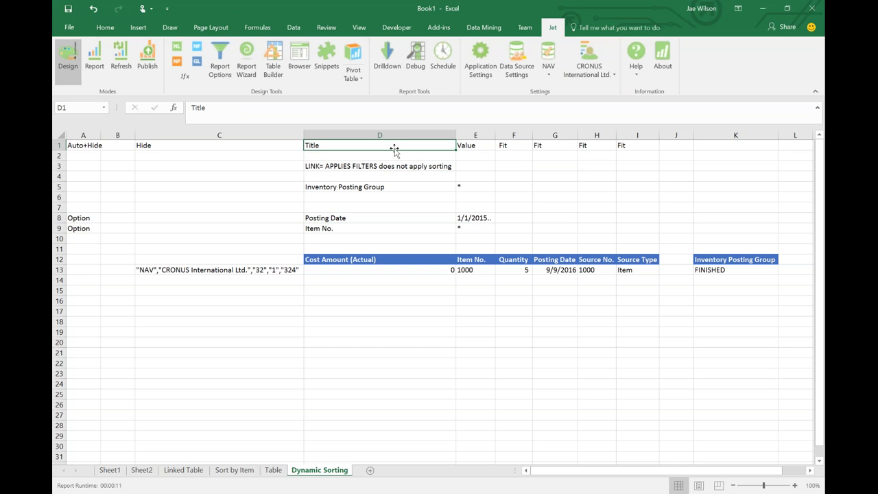
{"action": "key", "text": "Right"}
{"action": "left_click", "coordinate": [93, 217]}
{"action": "left_click", "coordinate": [83, 135]}
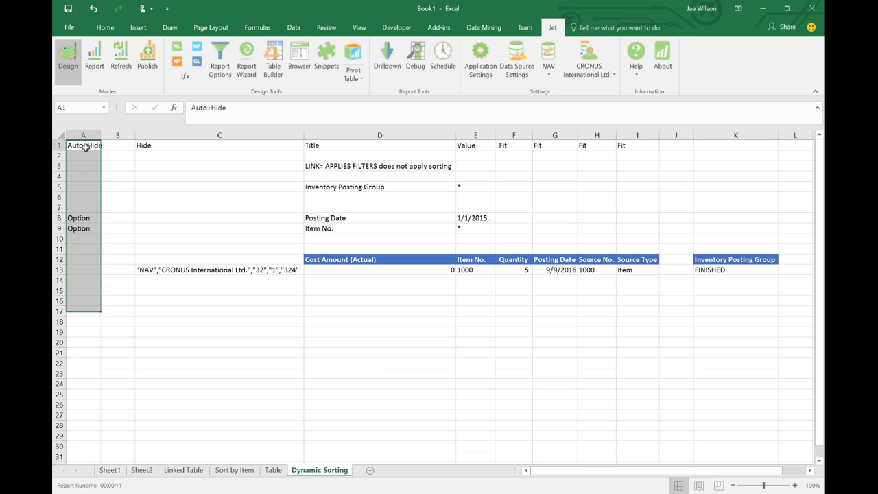
{"action": "left_click", "coordinate": [85, 146]}
Run the report with the shown option values, then bring up C13's NL formula
{"action": "left_click", "coordinate": [117, 51]}
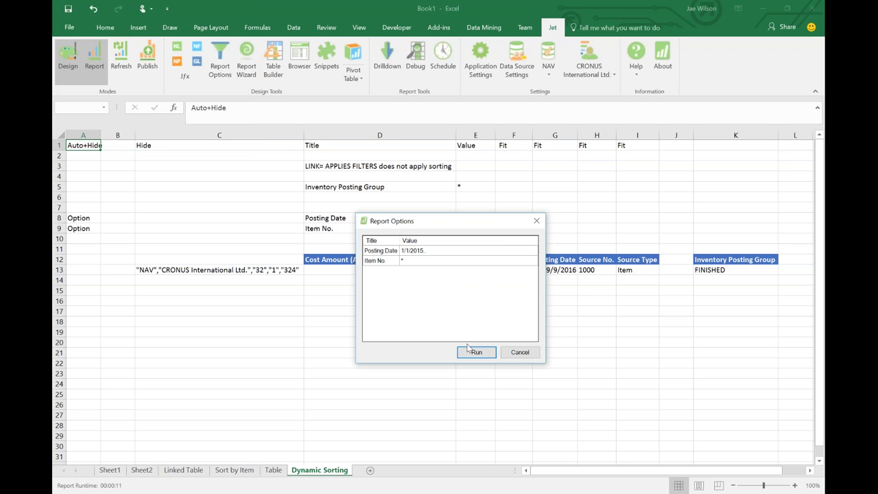
{"action": "left_click", "coordinate": [472, 351]}
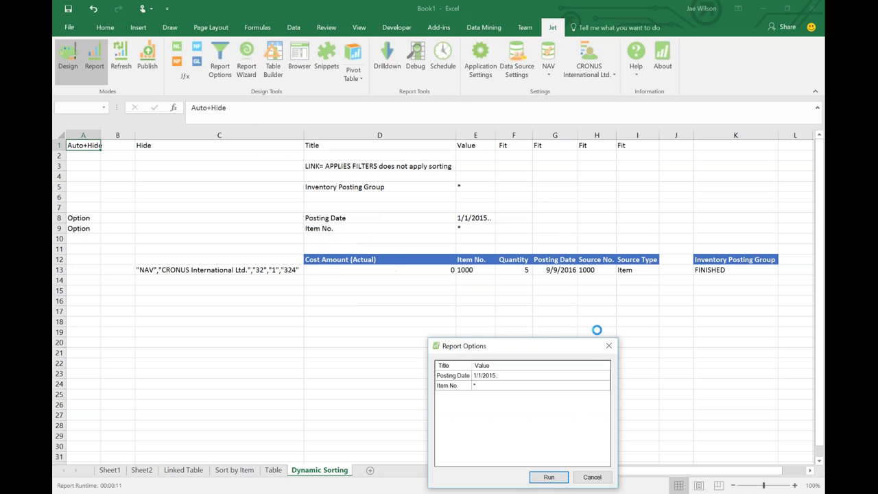
{"action": "left_click", "coordinate": [609, 346]}
{"action": "left_click", "coordinate": [411, 311]}
{"action": "left_click", "coordinate": [270, 269]}
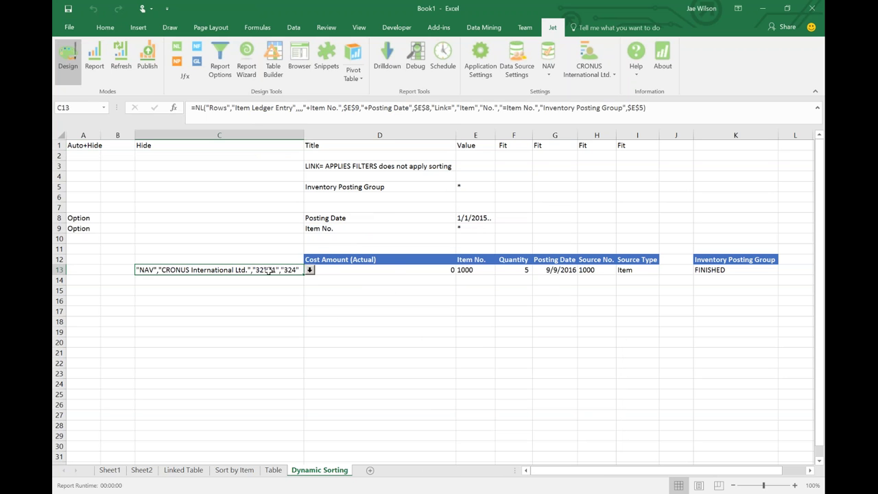
{"action": "left_click", "coordinate": [301, 107]}
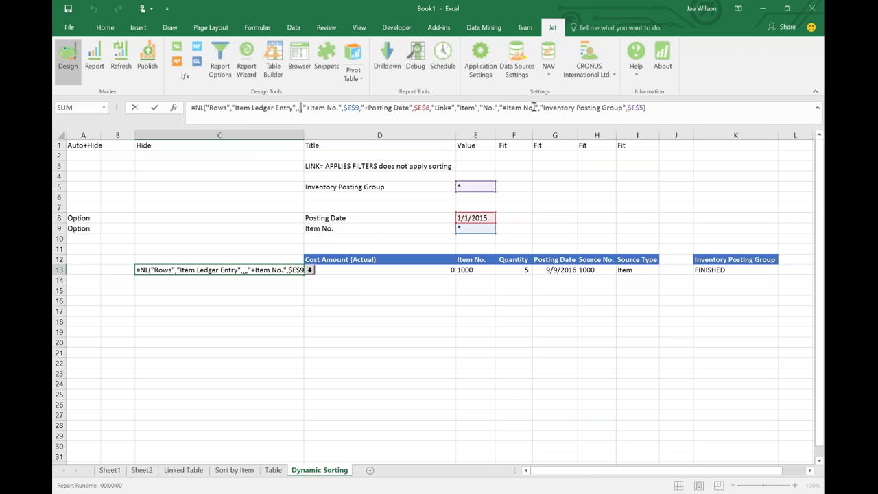
Discard trial edits to C13's Item No. and Posting Date filters and open the Jet Function Wizard
{"action": "key", "text": "shift+Right"}
{"action": "key", "text": "shift+Right"}
{"action": "key", "text": "shift+Right"}
{"action": "key", "text": "shift+Right"}
{"action": "key", "text": "shift+Right"}
{"action": "key", "text": "shift+Right"}
{"action": "key", "text": "shift+Right"}
{"action": "key", "text": "shift+Right"}
{"action": "key", "text": "shift+Right"}
{"action": "key", "text": "shift+Right"}
{"action": "key", "text": "shift+Left"}
{"action": "key", "text": "shift+Left"}
{"action": "key", "text": "shift+Left"}
{"action": "key", "text": "shift+Left"}
{"action": "key", "text": "shift+Left"}
{"action": "key", "text": "shift+Left"}
{"action": "key", "text": "shift+Left"}
{"action": "key", "text": "shift+Left"}
{"action": "key", "text": "shift+Left"}
{"action": "key", "text": "BackSpace"}
{"action": "key", "text": "BackSpace"}
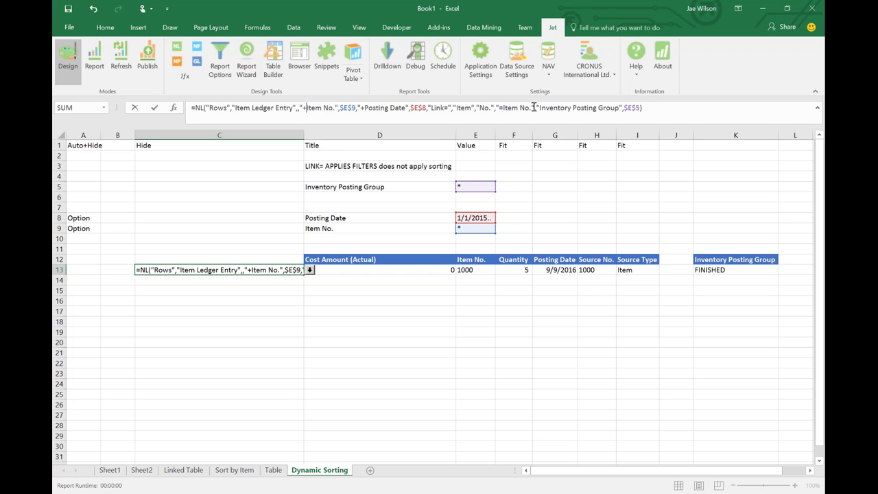
{"action": "key", "text": "BackSpace"}
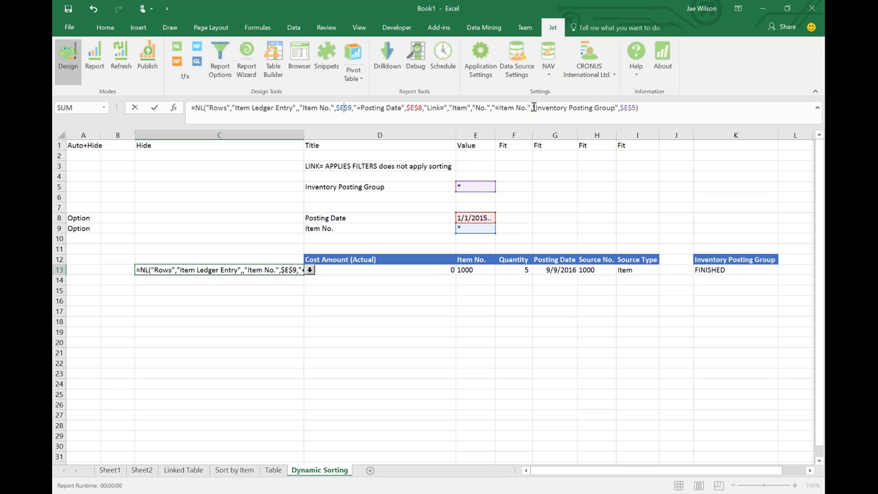
{"action": "key", "text": "Delete"}
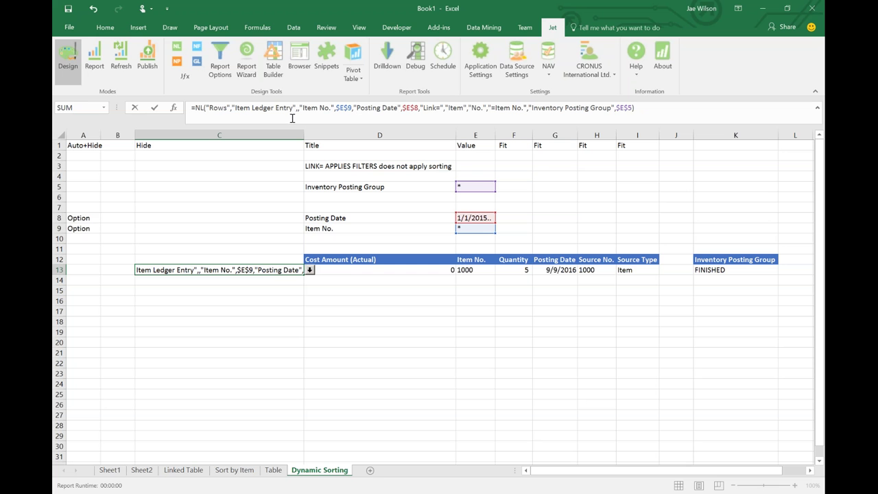
{"action": "left_click_drag", "start_coordinate": [303, 109], "coordinate": [405, 113]}
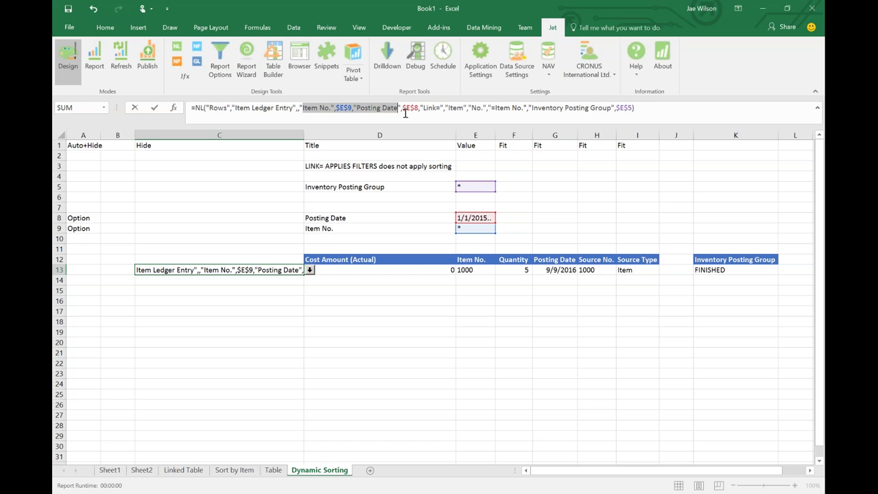
{"action": "key", "text": "Escape"}
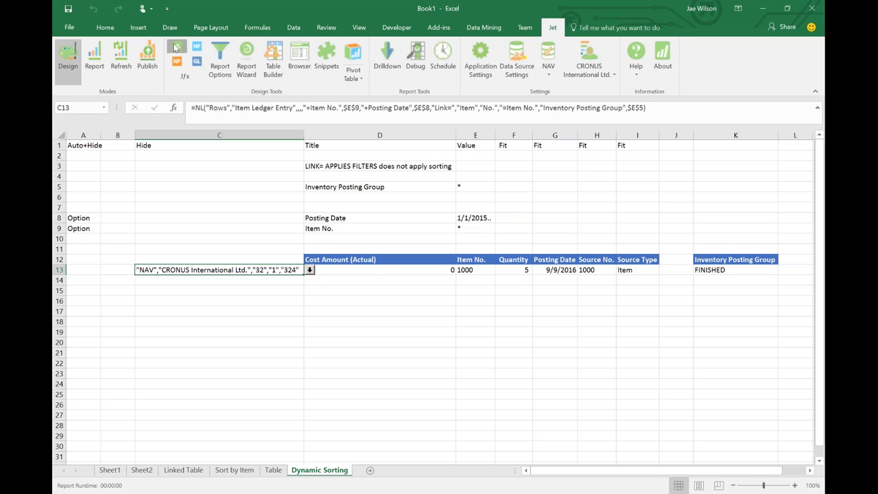
{"action": "key", "text": "ctrl+shift+a"}
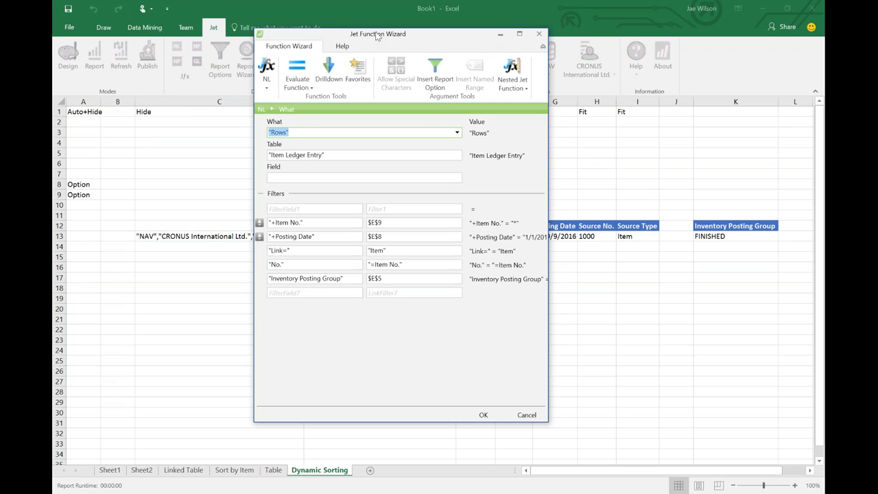
Set the wizard's first filter field to Filters= with range D8:E9 and apply it
{"action": "left_click_drag", "start_coordinate": [376, 33], "coordinate": [191, 85]}
{"action": "left_click", "coordinate": [168, 262]}
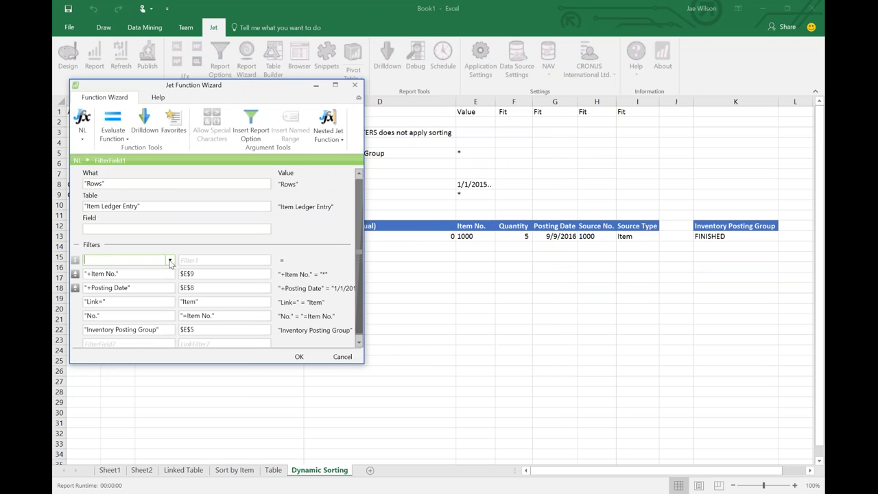
{"action": "type", "text": "filters"}
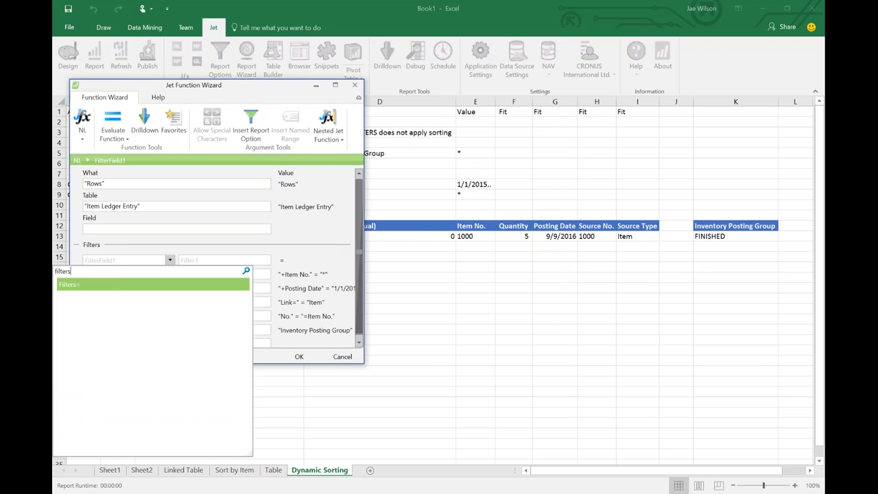
{"action": "key", "text": "Return"}
{"action": "left_click", "coordinate": [185, 261]}
{"action": "left_click_drag", "start_coordinate": [241, 89], "coordinate": [191, 84]}
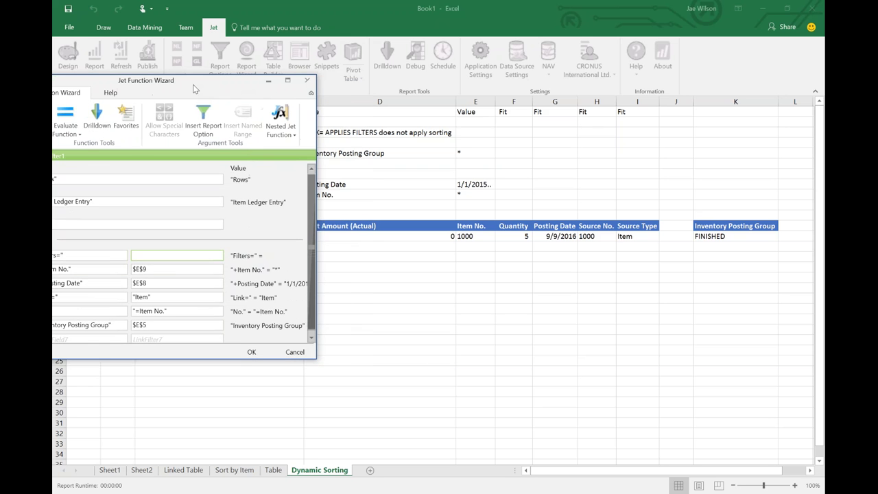
{"action": "left_click_drag", "start_coordinate": [334, 184], "coordinate": [489, 194]}
{"action": "left_click_drag", "start_coordinate": [144, 83], "coordinate": [420, 211]}
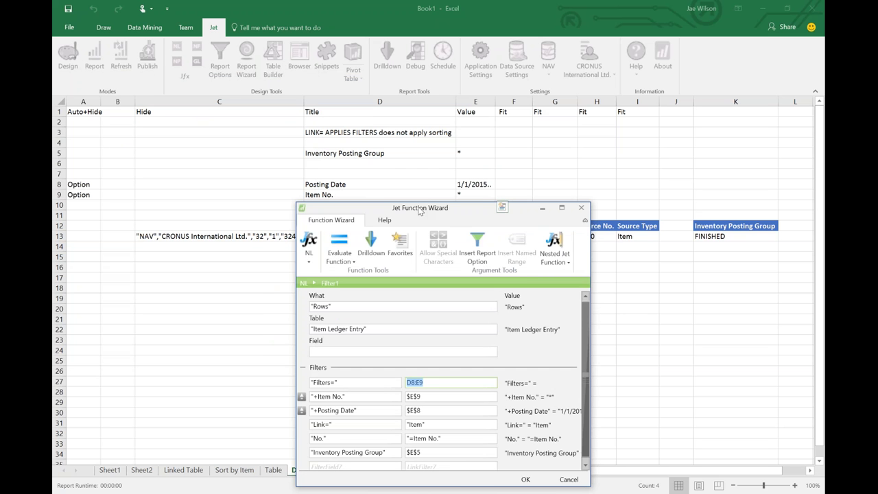
{"action": "key", "text": "Return"}
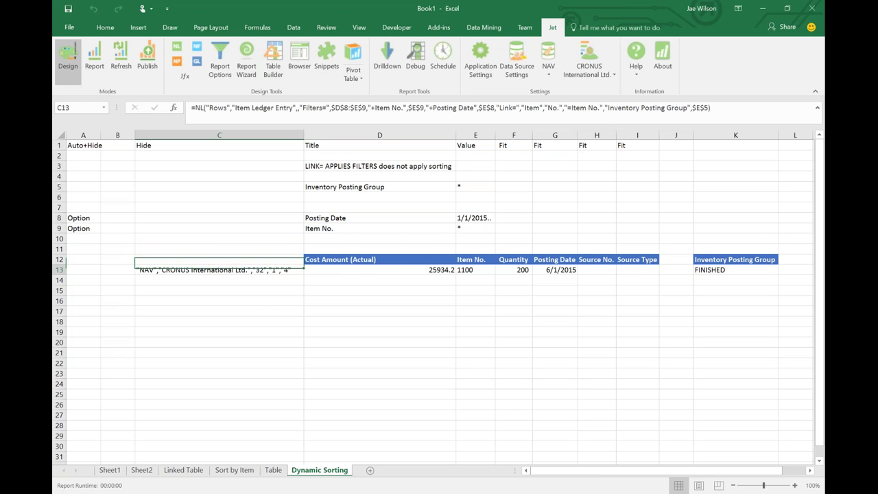
Delete "+Item No.",$E$9,"+Posting Date",$E$8 from C13's formula and bring up Report Options
{"action": "key", "text": "F2"}
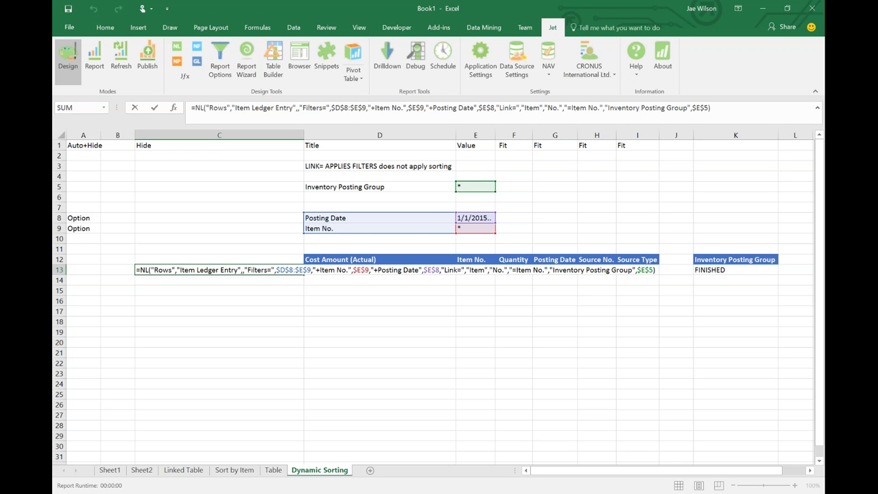
{"action": "left_click", "coordinate": [369, 108]}
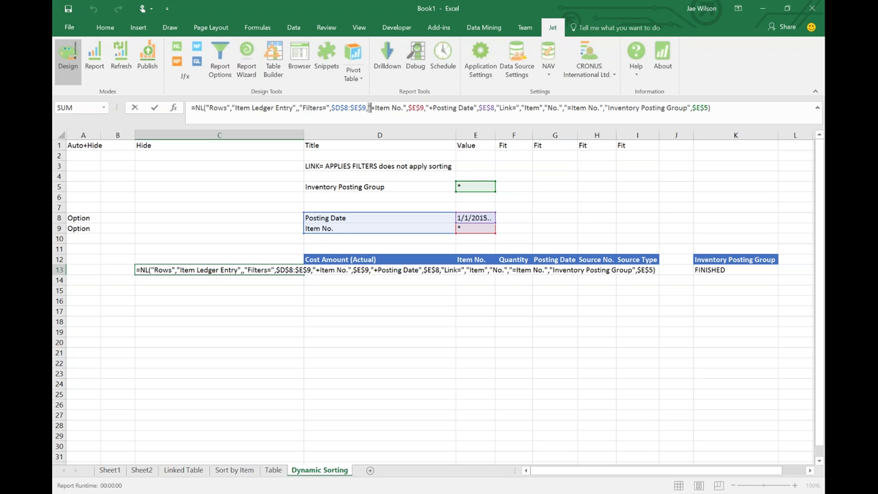
{"action": "key", "text": "shift+Right"}
{"action": "key", "text": "shift+Right"}
{"action": "key", "text": "shift+Right"}
{"action": "key", "text": "shift+Right"}
{"action": "key", "text": "shift+Right"}
{"action": "key", "text": "shift+Right"}
{"action": "key", "text": "shift+Right"}
{"action": "key", "text": "shift+Right"}
{"action": "key", "text": "shift+Right"}
{"action": "key", "text": "shift+Right"}
{"action": "key", "text": "shift+Right"}
{"action": "key", "text": "shift+Right"}
{"action": "key", "text": "shift+Right"}
{"action": "key", "text": "shift+Right"}
{"action": "key", "text": "shift+Right"}
{"action": "key", "text": "shift+Right"}
{"action": "key", "text": "shift+Right"}
{"action": "key", "text": "shift+Right"}
{"action": "key", "text": "shift+Right"}
{"action": "key", "text": "shift+Right"}
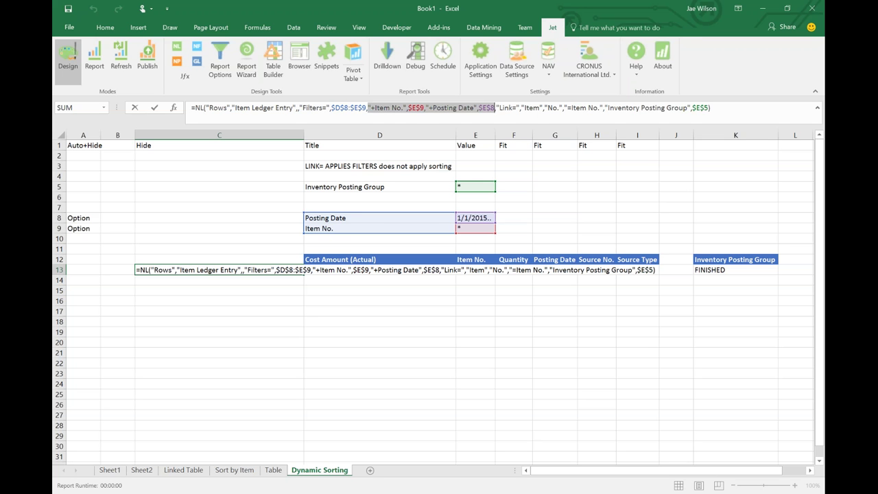
{"action": "key", "text": "Delete"}
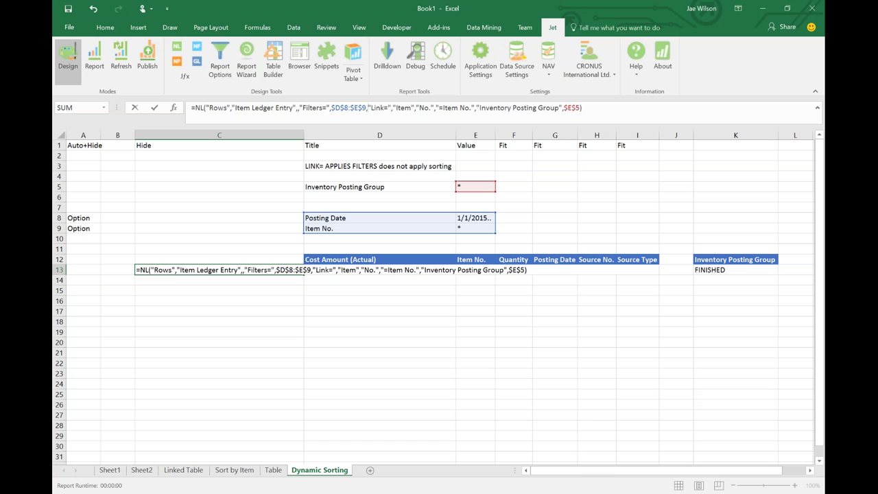
{"action": "key", "text": "Return"}
{"action": "key", "text": "Up"}
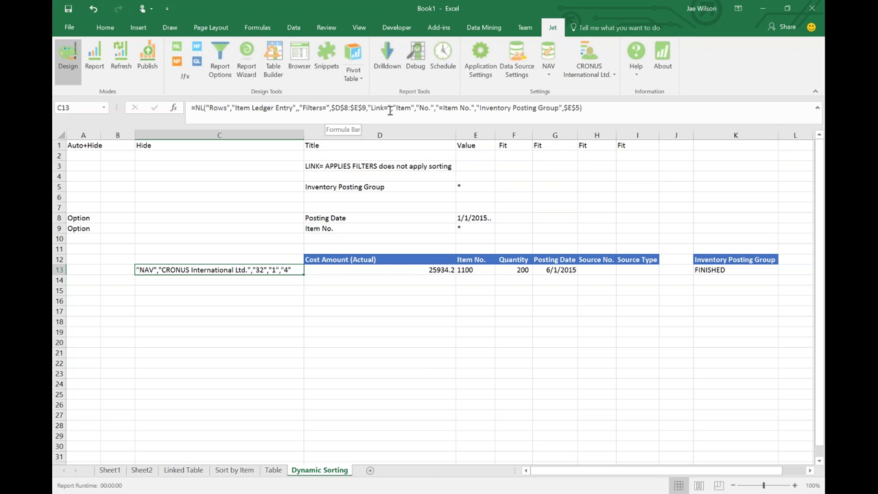
{"action": "left_click", "coordinate": [94, 58]}
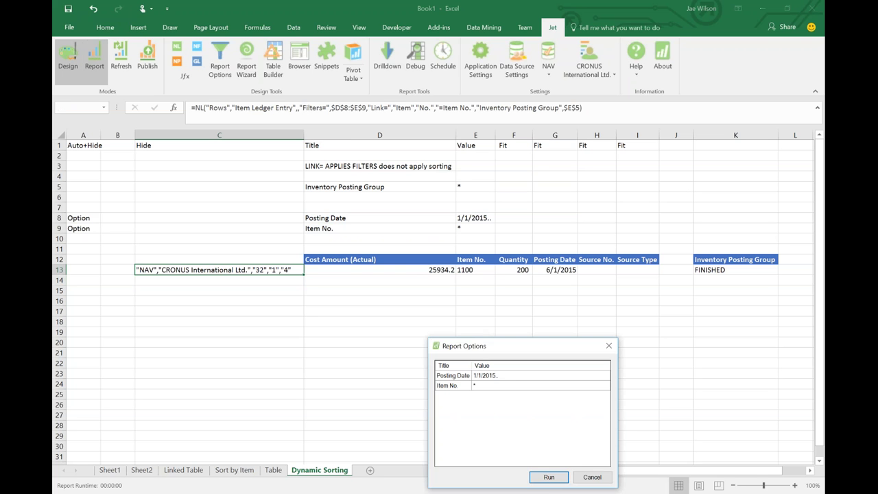
Run the report and check that the Item No. and Posting Date columns follow posting-date order
{"action": "left_click", "coordinate": [551, 476]}
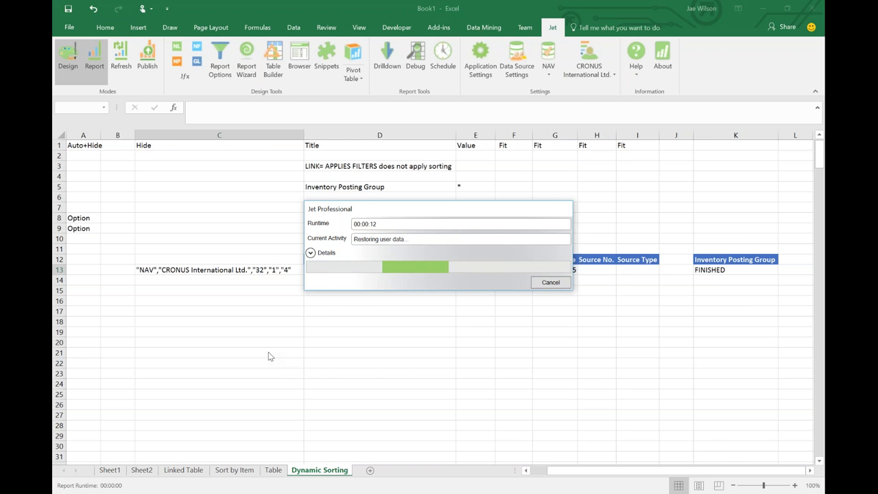
{"action": "left_click_drag", "start_coordinate": [272, 259], "coordinate": [272, 343]}
{"action": "scroll", "coordinate": [357, 236], "scroll_direction": "down", "scroll_amount": 1}
{"action": "left_click_drag", "start_coordinate": [352, 239], "coordinate": [351, 343]}
{"action": "scroll", "coordinate": [336, 380], "scroll_direction": "down", "scroll_amount": 3}
{"action": "scroll", "coordinate": [337, 380], "scroll_direction": "down", "scroll_amount": 2}
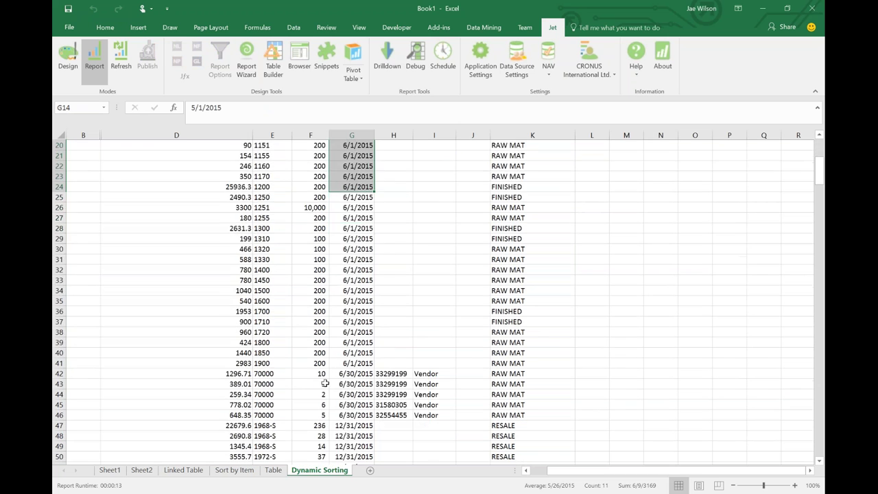
{"action": "scroll", "coordinate": [337, 380], "scroll_direction": "up", "scroll_amount": 5}
{"action": "left_click_drag", "start_coordinate": [279, 239], "coordinate": [278, 364]}
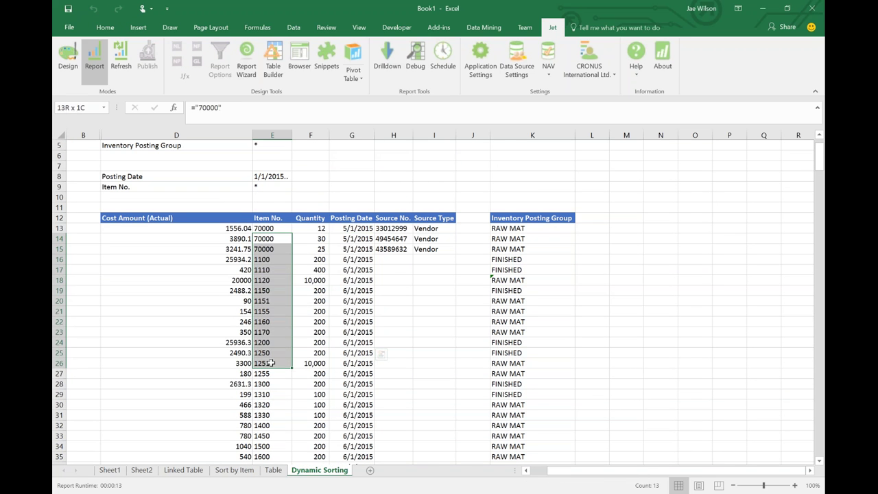
{"action": "left_click_drag", "start_coordinate": [354, 231], "coordinate": [354, 353]}
{"action": "scroll", "coordinate": [357, 353], "scroll_direction": "down", "scroll_amount": 4}
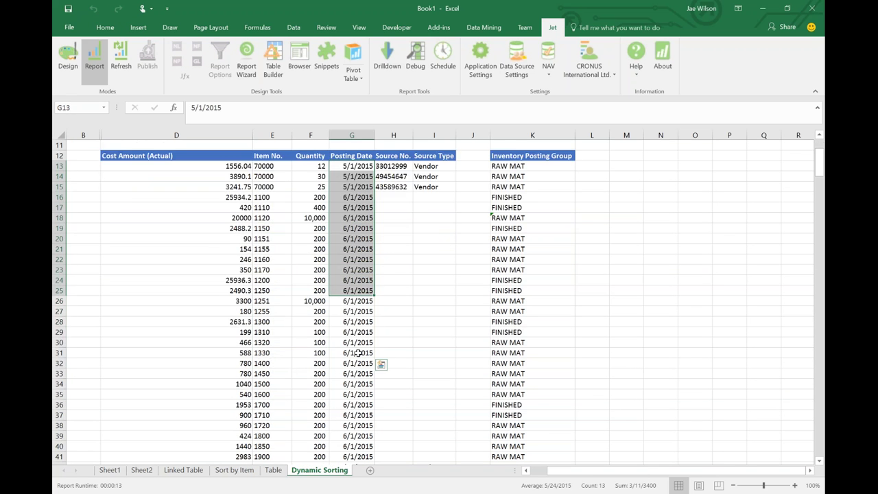
{"action": "scroll", "coordinate": [357, 352], "scroll_direction": "down", "scroll_amount": 5}
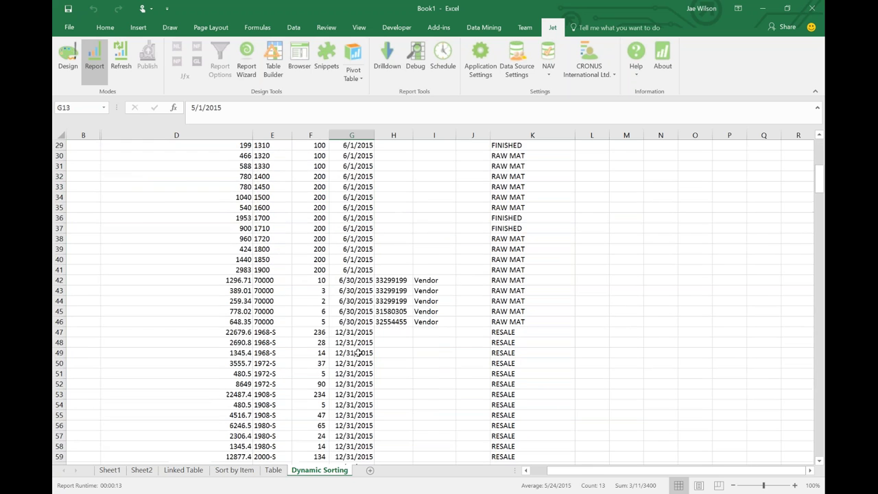
{"action": "scroll", "coordinate": [357, 351], "scroll_direction": "up", "scroll_amount": 11}
Return to design mode and review C13's NL formula without changing it
{"action": "left_click", "coordinate": [68, 58]}
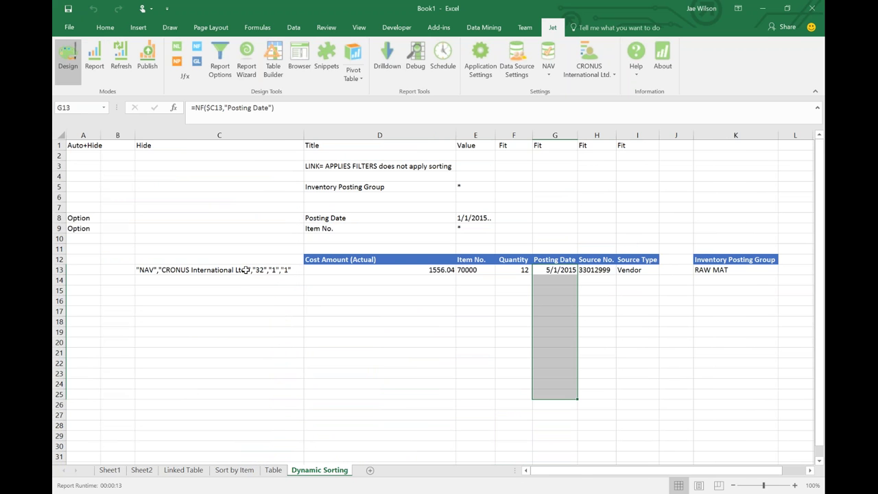
{"action": "left_click", "coordinate": [245, 271]}
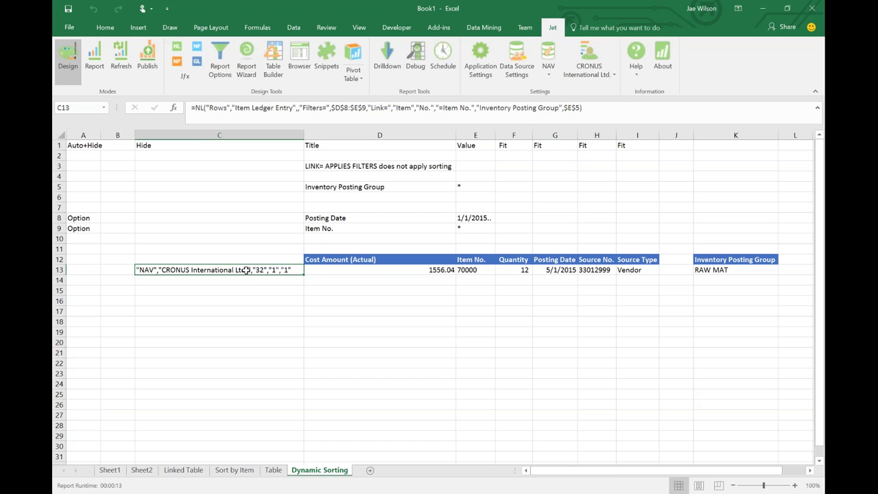
{"action": "double_click", "coordinate": [245, 270]}
{"action": "key", "text": "Escape"}
{"action": "key", "text": "Right"}
{"action": "key", "text": "Right"}
{"action": "key", "text": "Up"}
{"action": "key", "text": "Up"}
{"action": "key", "text": "Up"}
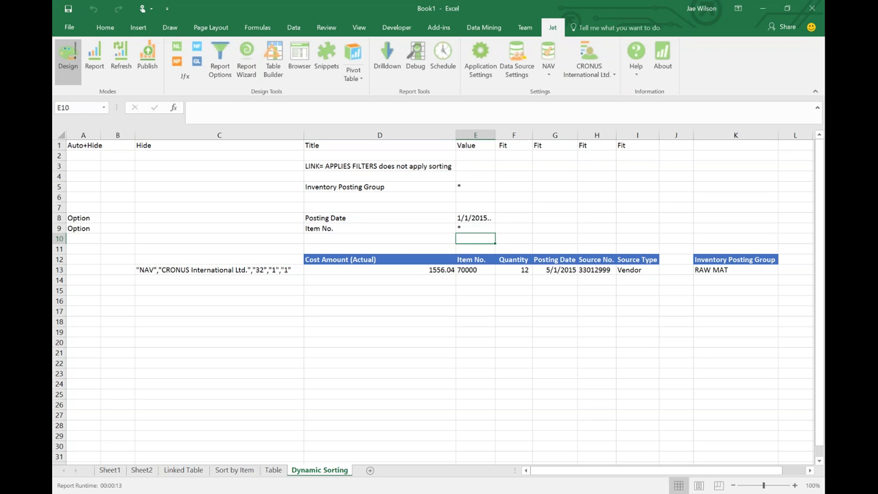
{"action": "key", "text": "Up"}
{"action": "key", "text": "Up"}
Shorten the D8 option label from Posting Date to Date
{"action": "key", "text": "Left"}
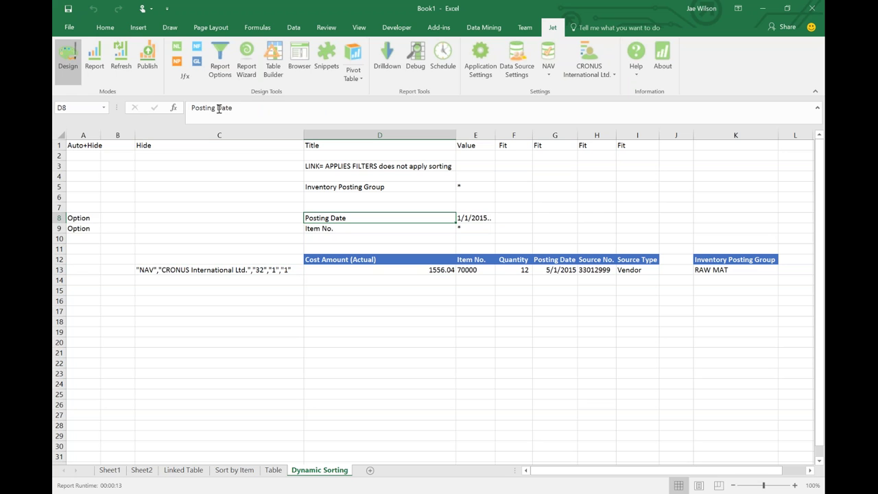
{"action": "left_click_drag", "start_coordinate": [216, 108], "coordinate": [223, 108]}
{"action": "key", "text": "Right"}
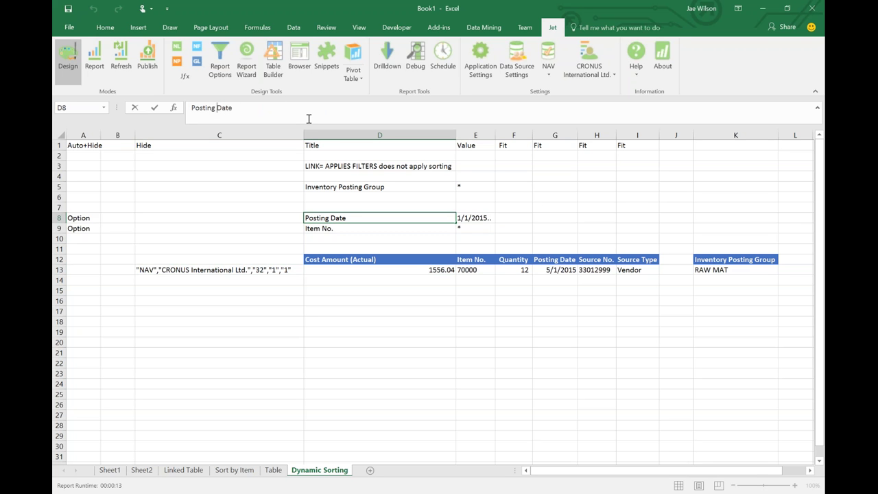
{"action": "key", "text": "shift+Left"}
{"action": "key", "text": "shift+Left"}
{"action": "key", "text": "shift+Left"}
{"action": "key", "text": "shift+Left"}
{"action": "key", "text": "shift+Left"}
{"action": "key", "text": "shift+Left"}
{"action": "key", "text": "BackSpace"}
{"action": "key", "text": "Return"}
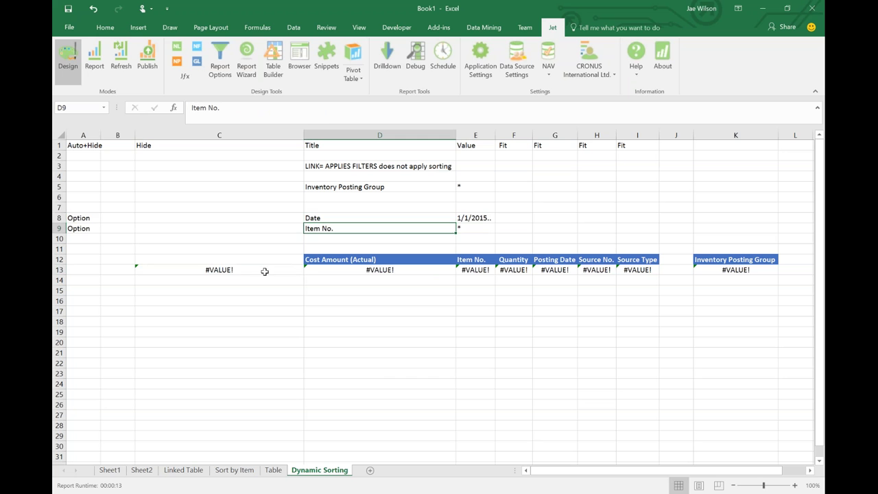
Run C13's NL formula, dismiss the Invalid Field 'Date' error, and inspect its references
{"action": "left_click", "coordinate": [265, 270]}
{"action": "left_click", "coordinate": [415, 59]}
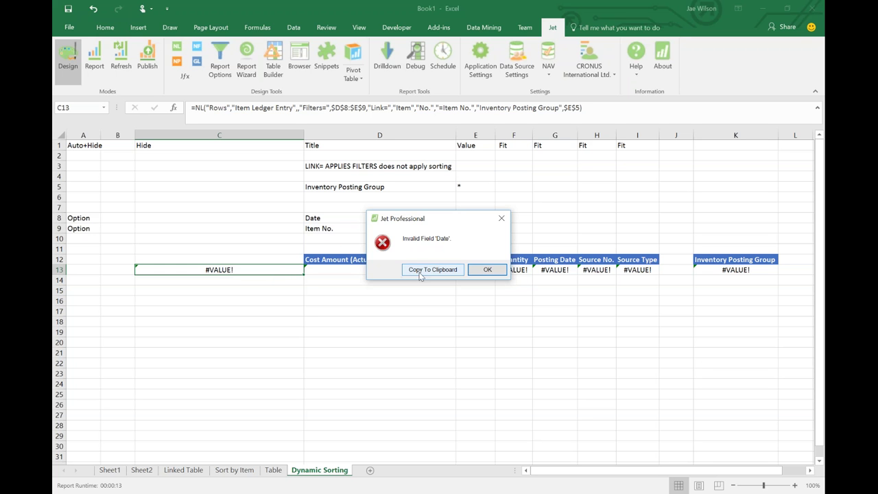
{"action": "left_click", "coordinate": [469, 276]}
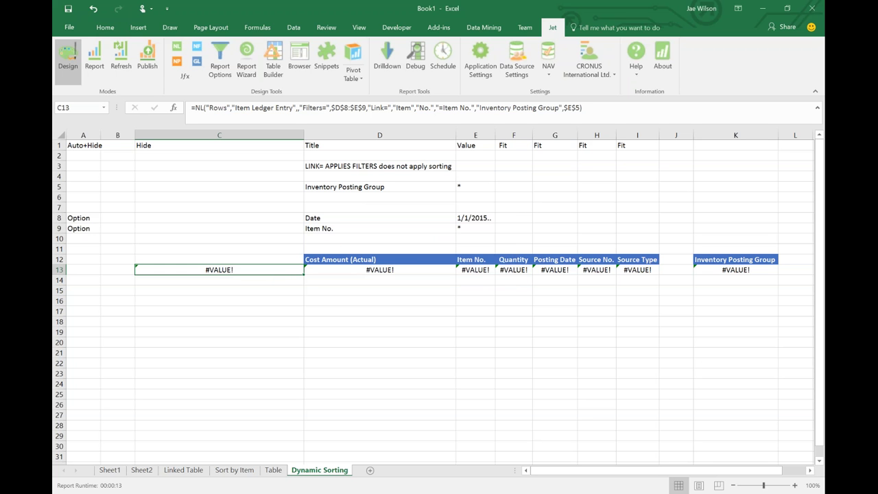
{"action": "key", "text": "F2"}
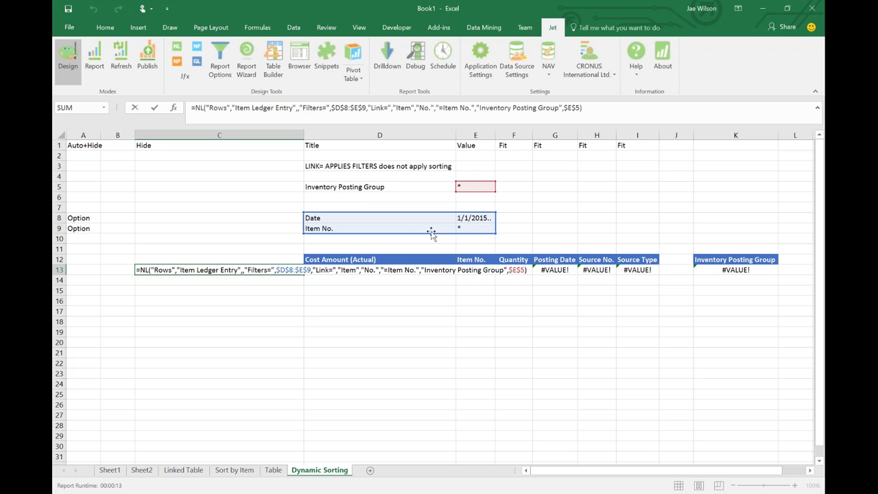
{"action": "key", "text": "Escape"}
Restore the D8 option label to Posting Date
{"action": "key", "text": "Right"}
{"action": "key", "text": "Up"}
{"action": "key", "text": "Up"}
{"action": "key", "text": "Up"}
{"action": "key", "text": "Up"}
{"action": "key", "text": "Up"}
{"action": "type", "text": "P"}
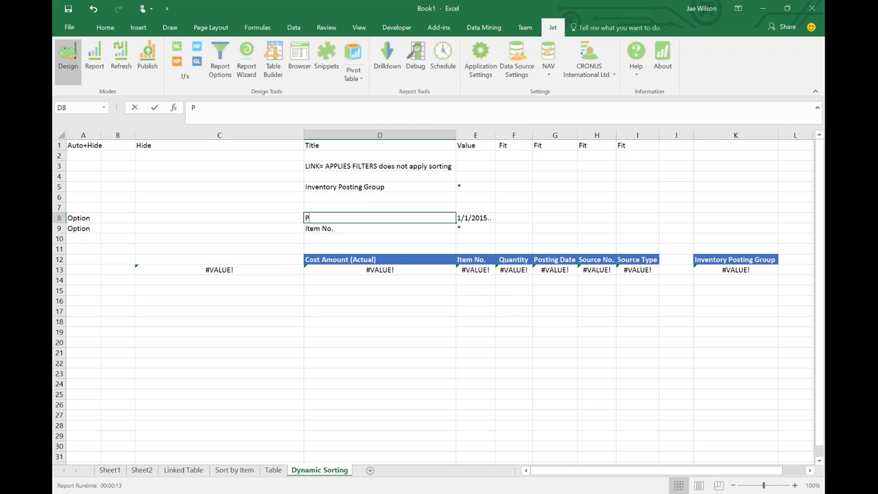
{"action": "type", "text": "osting Date"}
{"action": "key", "text": "Return"}
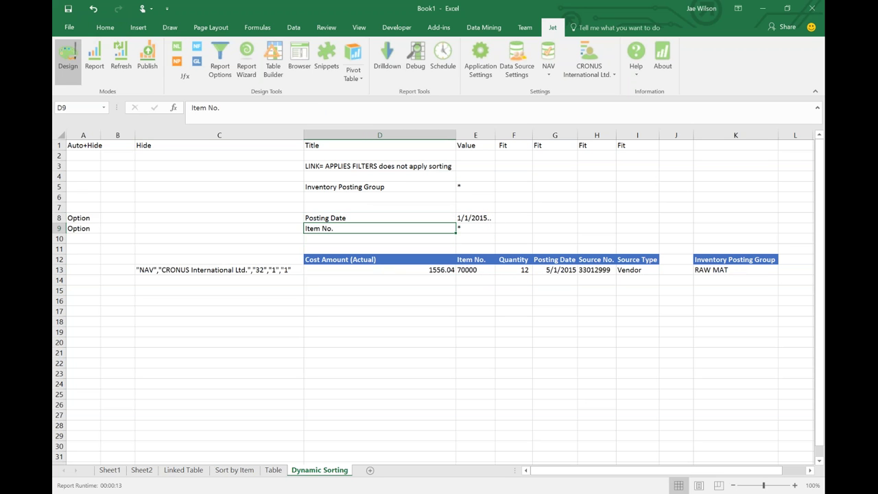
{"action": "key", "text": "Up"}
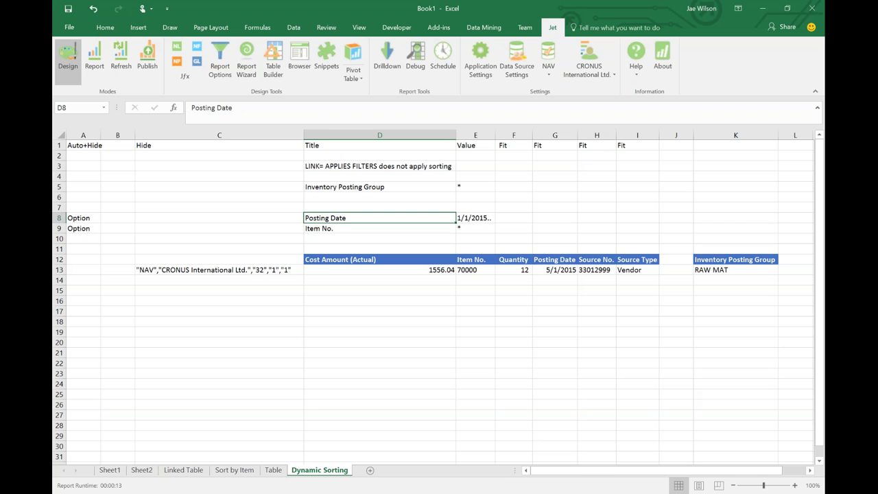
{"action": "left_click", "coordinate": [194, 112]}
Begin a plus-prefixed formula for the Posting Date filter title in D8
{"action": "type", "text": "="}
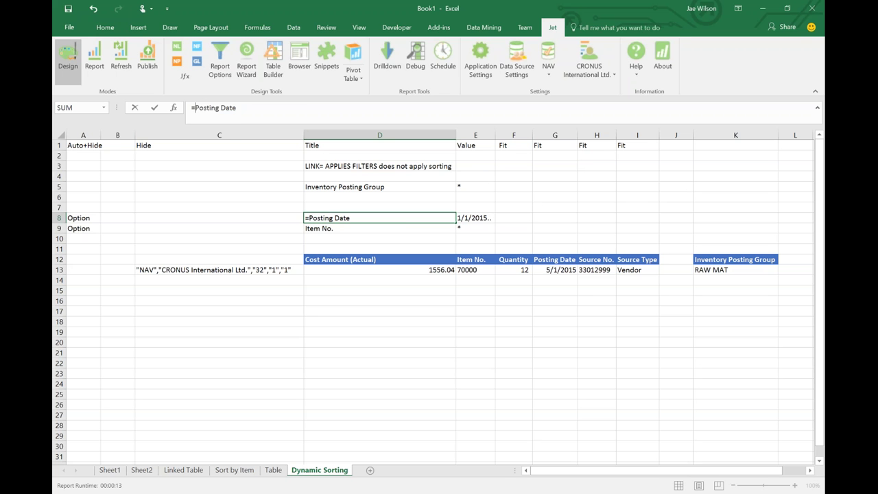
{"action": "type", "text": "+"}
{"action": "key", "text": "BackSpace"}
{"action": "type", "text": "\"+"}
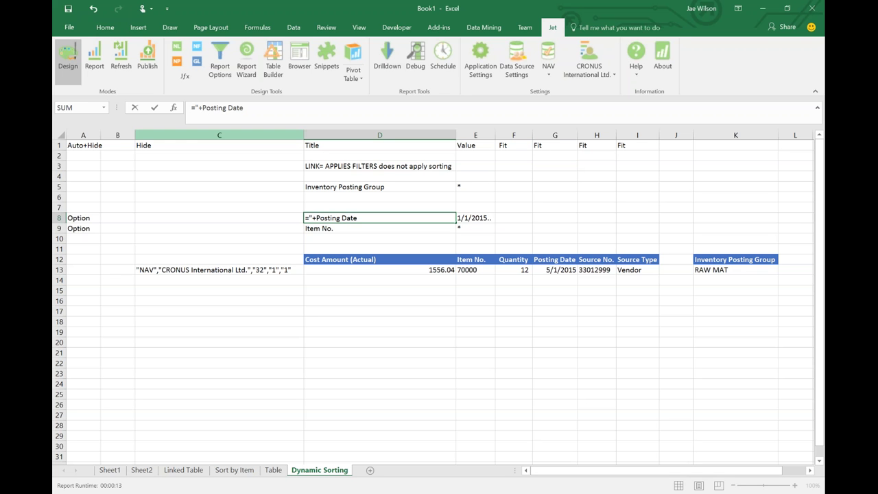
Enter ="+Item No." as the D9 filter title and run the report from C13
{"action": "left_click", "coordinate": [333, 229]}
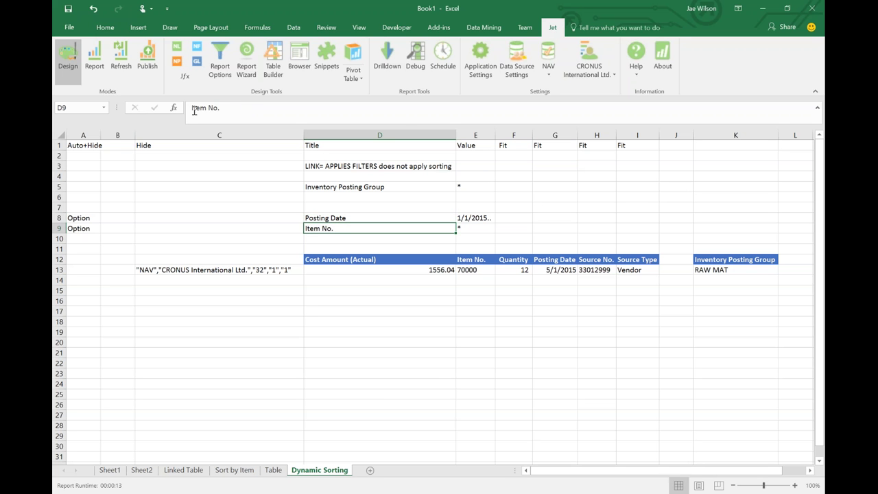
{"action": "type", "text": "=\"+"}
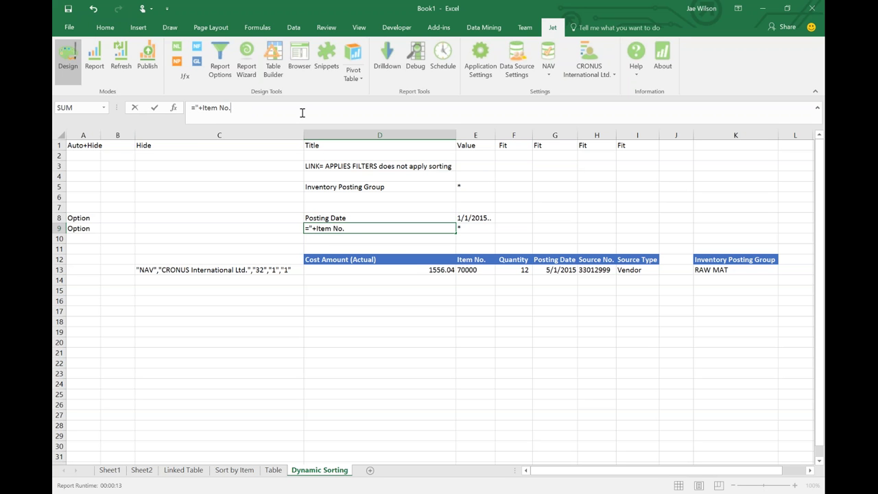
{"action": "type", "text": "\""}
{"action": "key", "text": "ctrl+Return"}
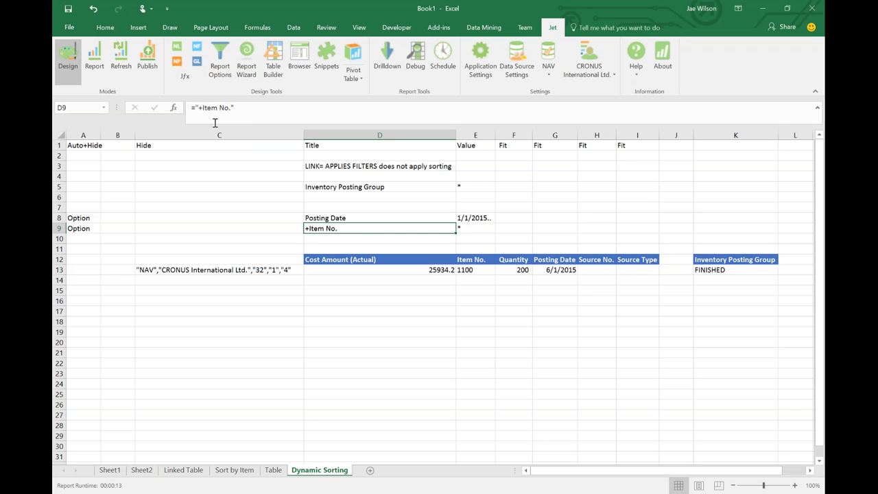
{"action": "left_click", "coordinate": [255, 271]}
{"action": "left_click", "coordinate": [95, 59]}
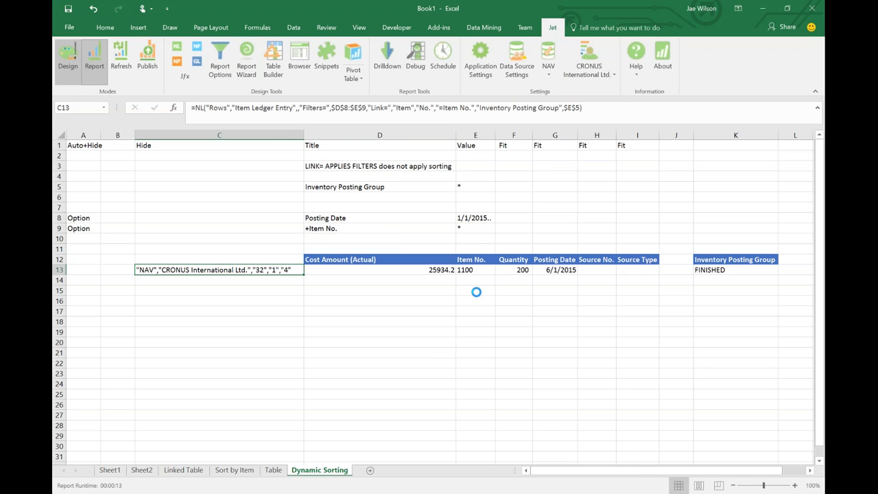
Run the report, check the Item No. results are sorted, and return to design mode
{"action": "key", "text": "Return"}
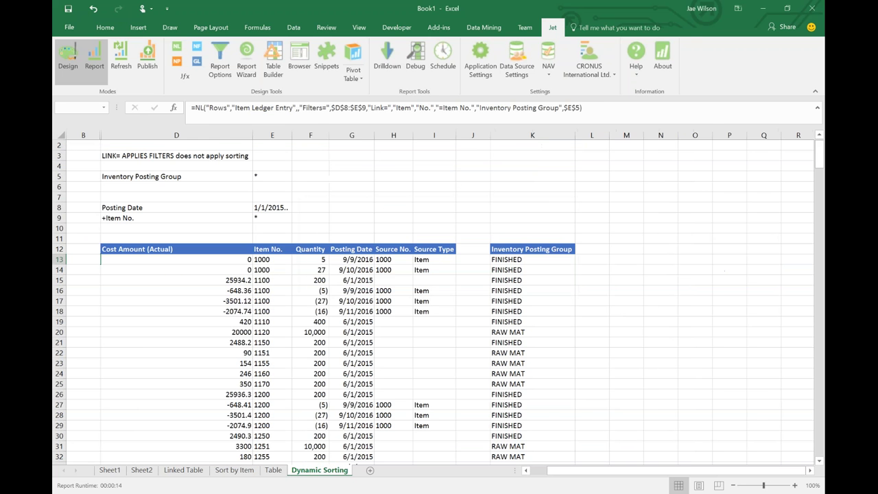
{"action": "left_click_drag", "start_coordinate": [272, 260], "coordinate": [275, 428]}
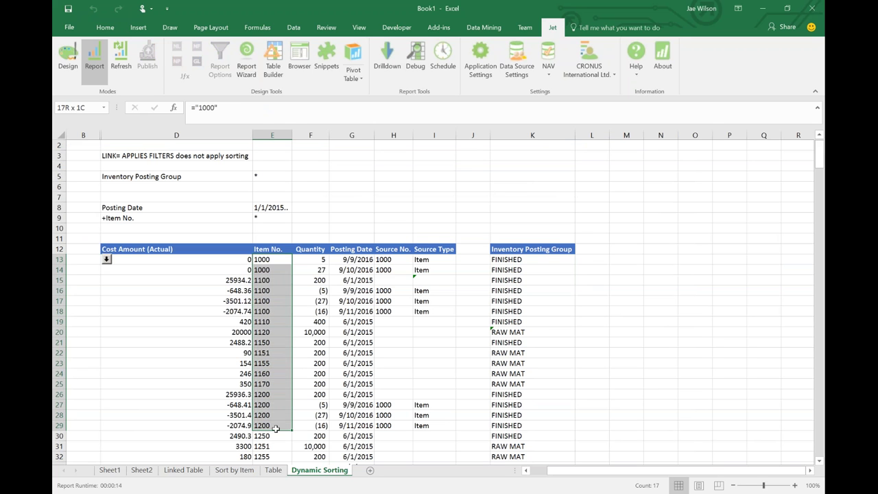
{"action": "left_click", "coordinate": [165, 219]}
{"action": "left_click", "coordinate": [68, 59]}
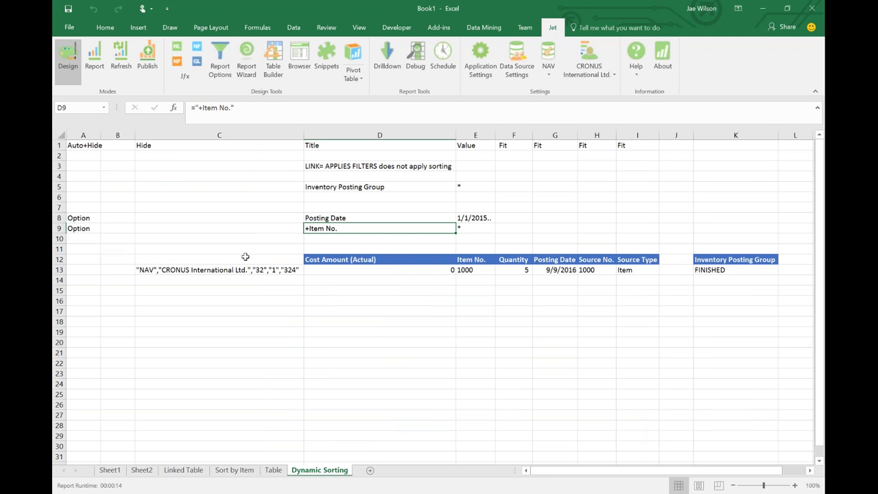
Inspect C13's NL formula to confirm it filters on the $D$8:$E$9 range
{"action": "left_click_drag", "start_coordinate": [388, 219], "coordinate": [473, 233]}
{"action": "left_click", "coordinate": [381, 228]}
{"action": "left_click", "coordinate": [283, 277]}
{"action": "double_click", "coordinate": [279, 270]}
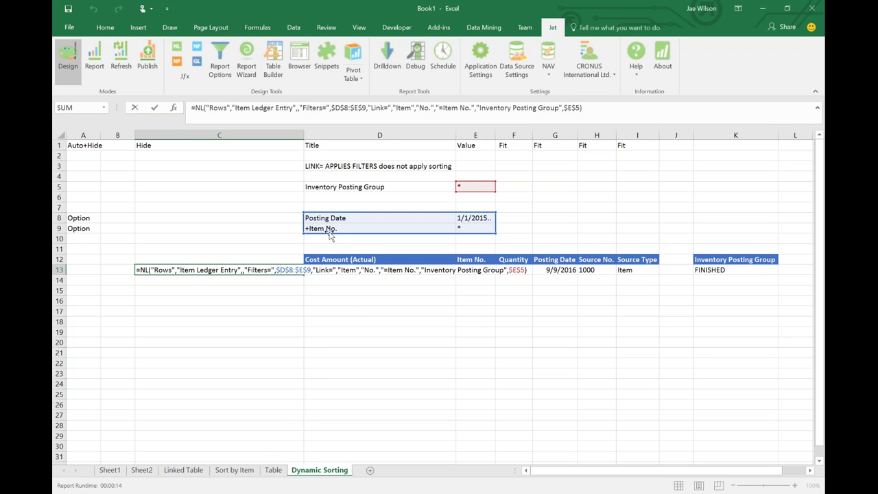
{"action": "left_click_drag", "start_coordinate": [406, 234], "coordinate": [458, 228]}
{"action": "key", "text": "Return"}
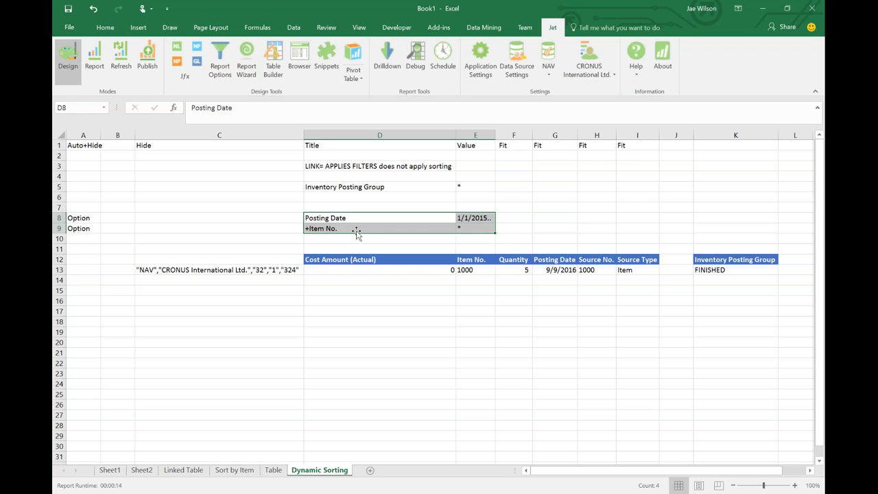
{"action": "left_click", "coordinate": [360, 229]}
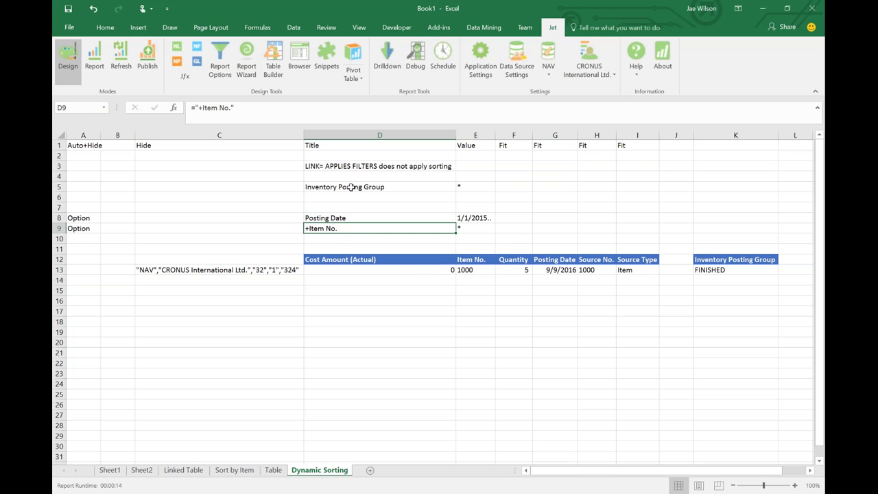
{"action": "left_click", "coordinate": [91, 208]}
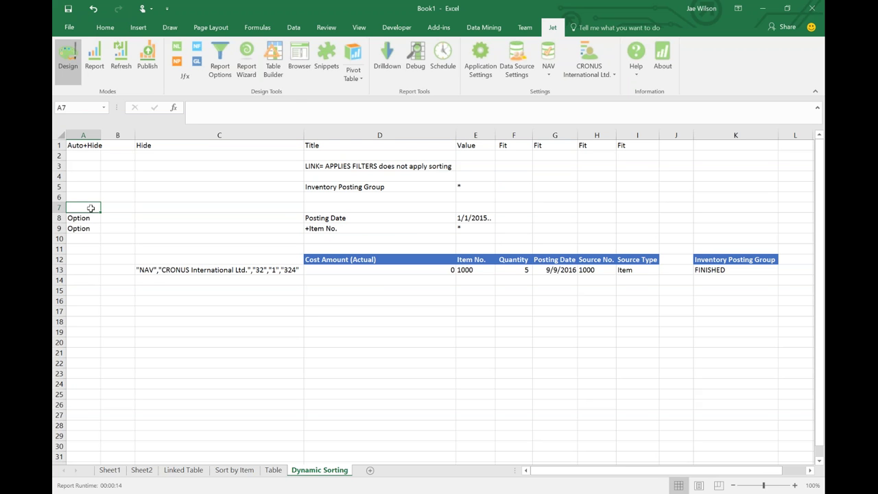
Mark row 7 as an Option titled Sort Order
{"action": "type", "text": "Option"}
{"action": "key", "text": "Tab"}
{"action": "key", "text": "Tab"}
{"action": "key", "text": "Tab"}
{"action": "key", "text": "Tab"}
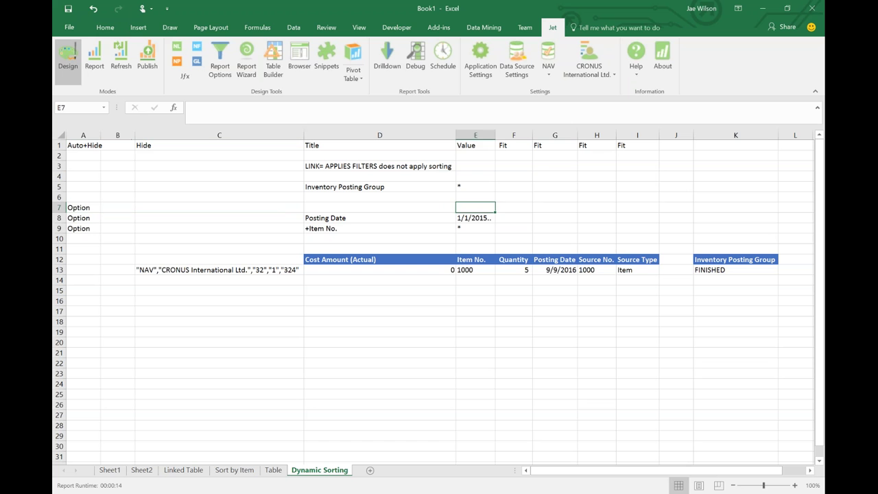
{"action": "left_click", "coordinate": [379, 207]}
{"action": "type", "text": "How do"}
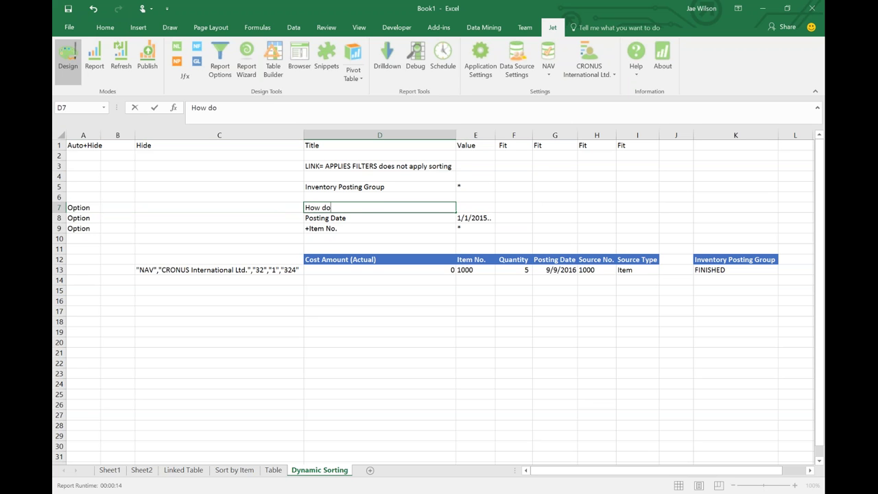
{"action": "type", "text": " you want to"}
{"action": "key", "text": "BackSpace"}
{"action": "key", "text": "BackSpace"}
{"action": "key", "text": "BackSpace"}
{"action": "key", "text": "BackSpace"}
{"action": "key", "text": "BackSpace"}
{"action": "key", "text": "BackSpace"}
{"action": "key", "text": "BackSpace"}
{"action": "key", "text": "BackSpace"}
{"action": "key", "text": "BackSpace"}
{"action": "key", "text": "BackSpace"}
{"action": "key", "text": "BackSpace"}
{"action": "key", "text": "BackSpace"}
{"action": "key", "text": "BackSpace"}
{"action": "key", "text": "BackSpace"}
{"action": "key", "text": "BackSpace"}
{"action": "key", "text": "BackSpace"}
{"action": "key", "text": "BackSpace"}
{"action": "key", "text": "BackSpace"}
{"action": "type", "text": "Sort Order"}
{"action": "key", "text": "Tab"}
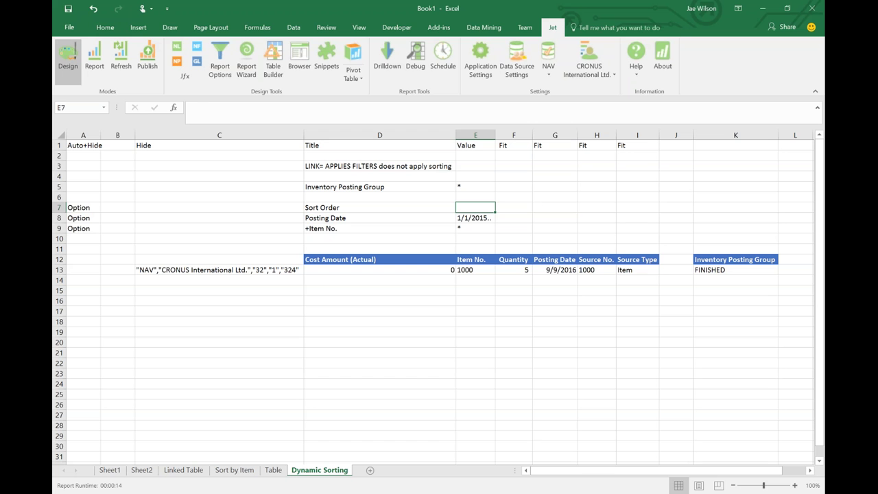
Set the Sort Order value in E7 to Item No. and review the filter titles
{"action": "type", "text": "Item No."}
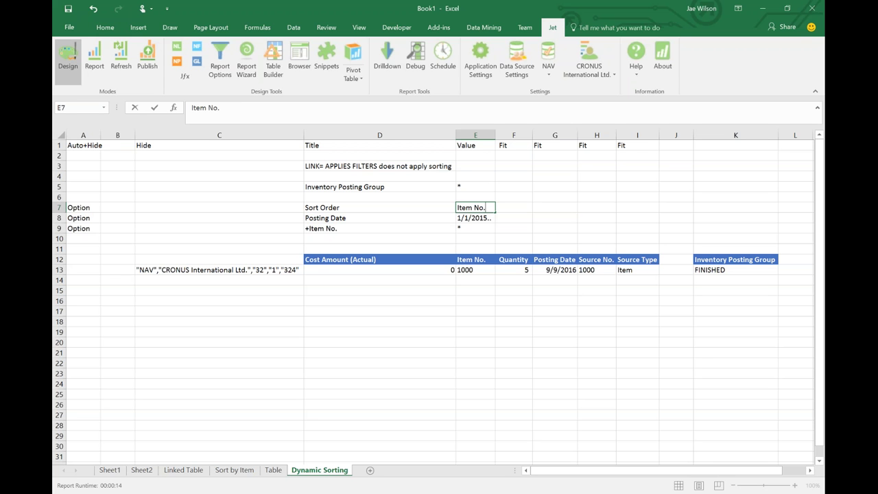
{"action": "left_click", "coordinate": [379, 218]}
{"action": "left_click", "coordinate": [475, 207]}
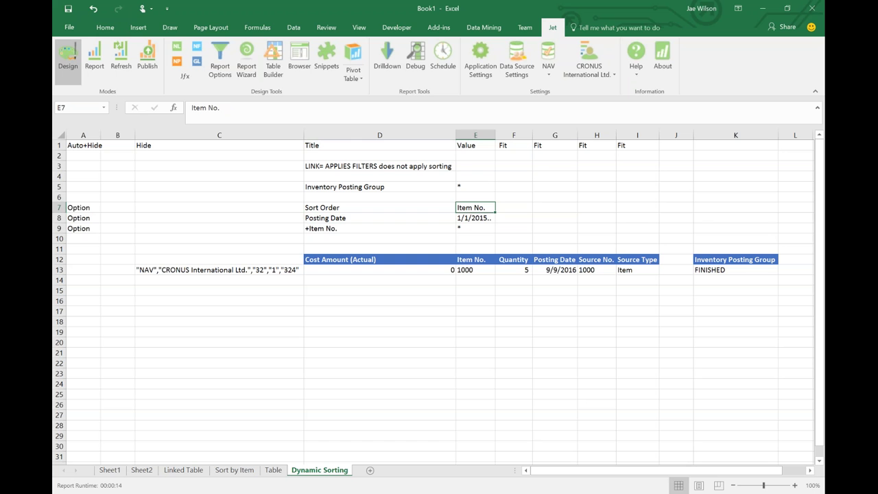
{"action": "left_click", "coordinate": [380, 208]}
{"action": "left_click", "coordinate": [380, 217]}
{"action": "left_click", "coordinate": [380, 228]}
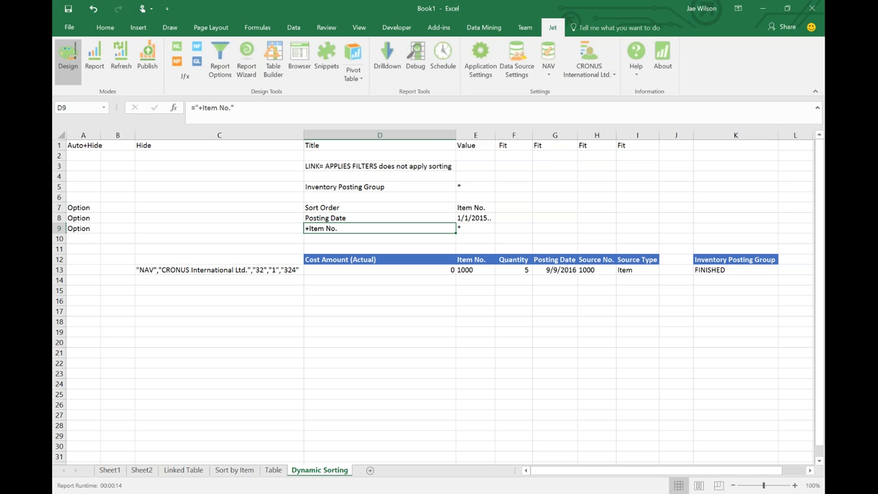
Enter =IF(E7="Item No.","+Item No.","Item No.") as the D9 title
{"action": "type", "text": "=if("}
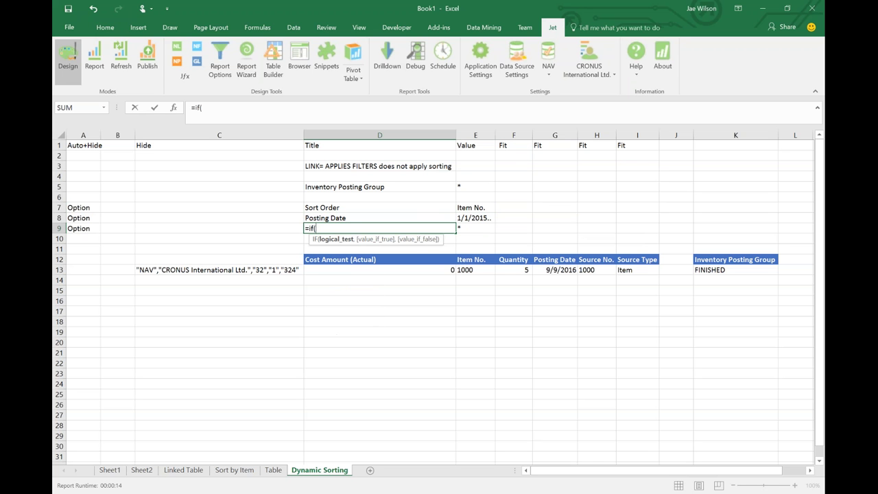
{"action": "left_click", "coordinate": [466, 205]}
{"action": "type", "text": "=\"item"}
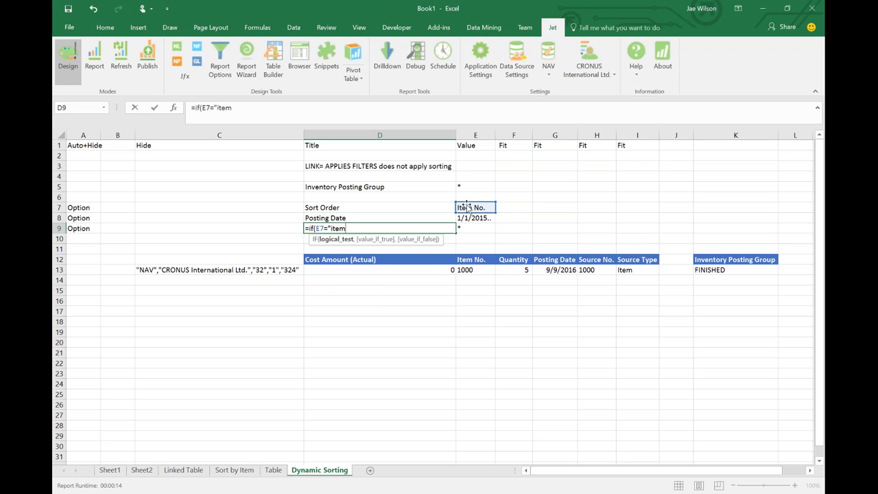
{"action": "key", "text": "BackSpace"}
{"action": "key", "text": "BackSpace"}
{"action": "key", "text": "BackSpace"}
{"action": "key", "text": "BackSpace"}
{"action": "type", "text": "Item No.\", \"+It"}
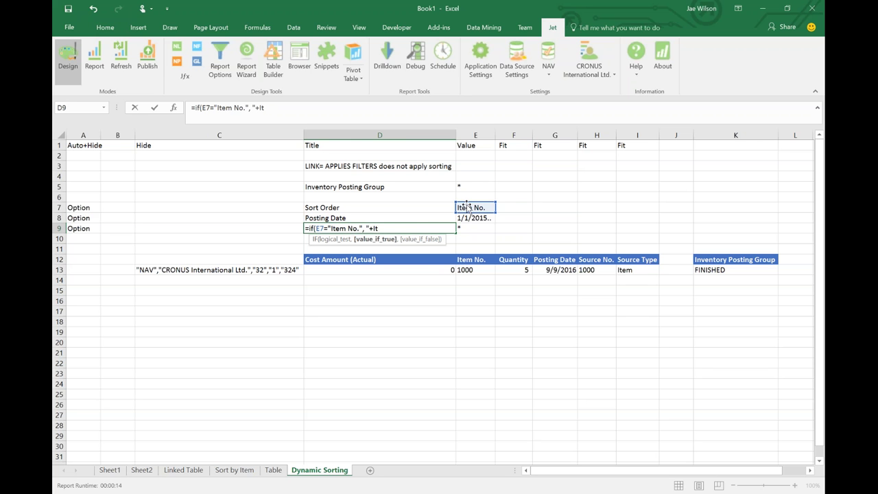
{"action": "type", "text": "em No.\", \"Item No."}
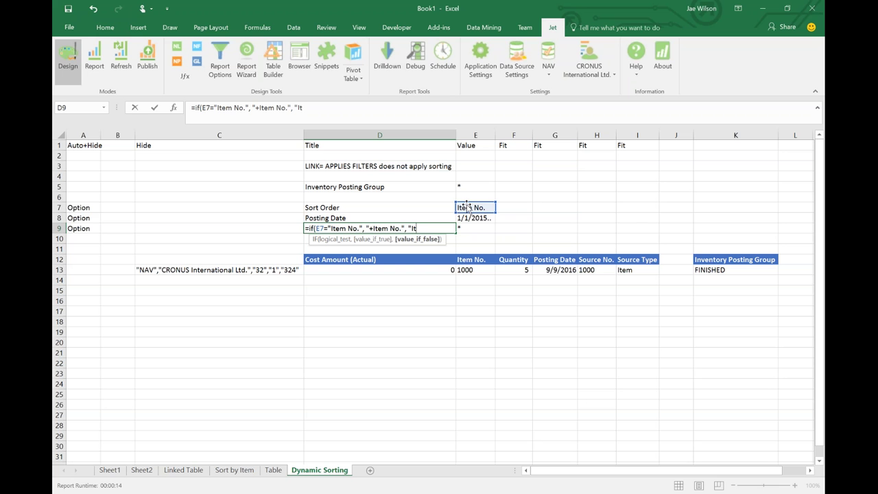
{"action": "type", "text": "\")"}
{"action": "key", "text": "Return"}
{"action": "key", "text": "Up"}
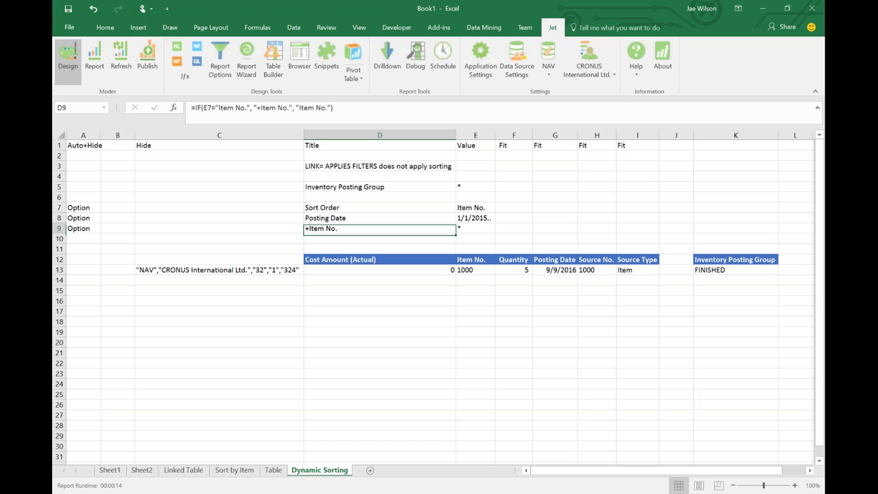
Change the Sort Order value to Posting Date and check the Item No. title
{"action": "left_click", "coordinate": [467, 206]}
{"action": "type", "text": "Posting Date"}
{"action": "key", "text": "Return"}
{"action": "left_click", "coordinate": [475, 207]}
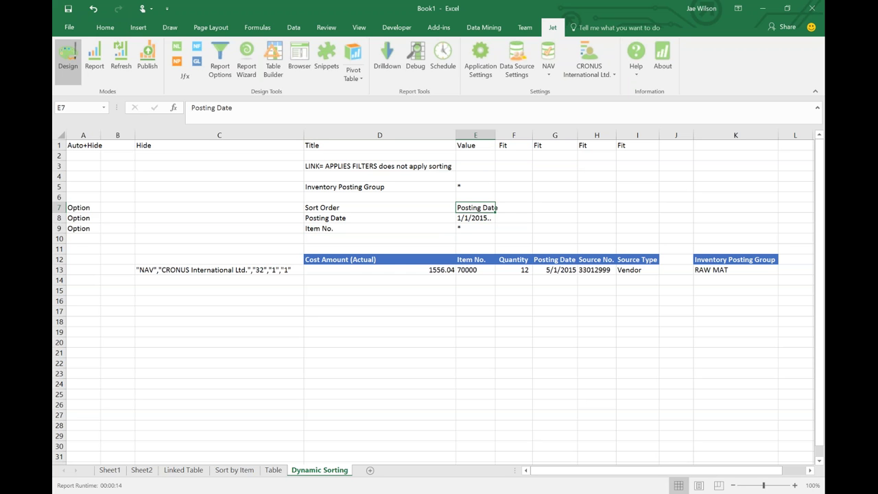
{"action": "key", "text": "Left"}
{"action": "key", "text": "Down"}
{"action": "key", "text": "Down"}
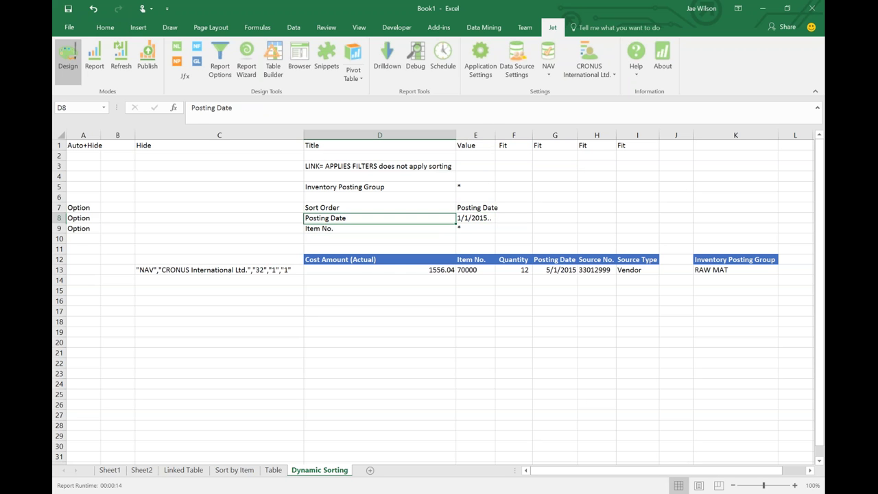
{"action": "left_click", "coordinate": [478, 207]}
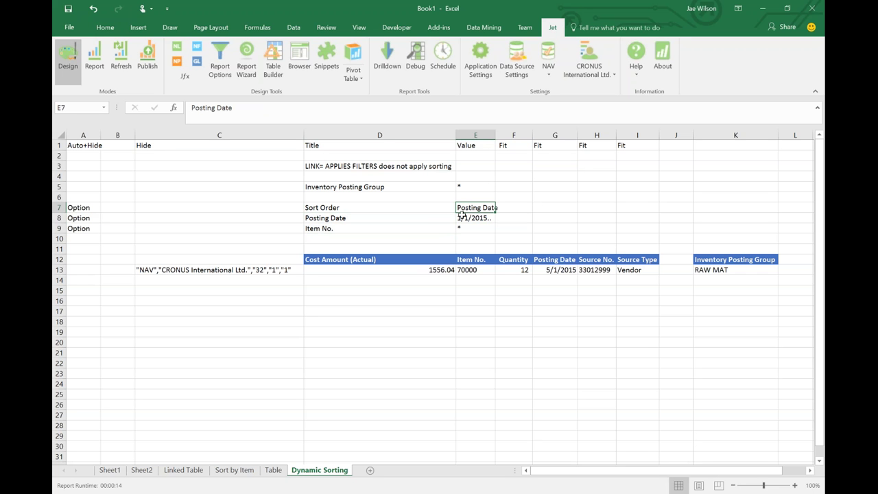
Add a Source No. filter row in row 10 with value *
{"action": "left_click", "coordinate": [373, 240]}
{"action": "type", "text": "Source No"}
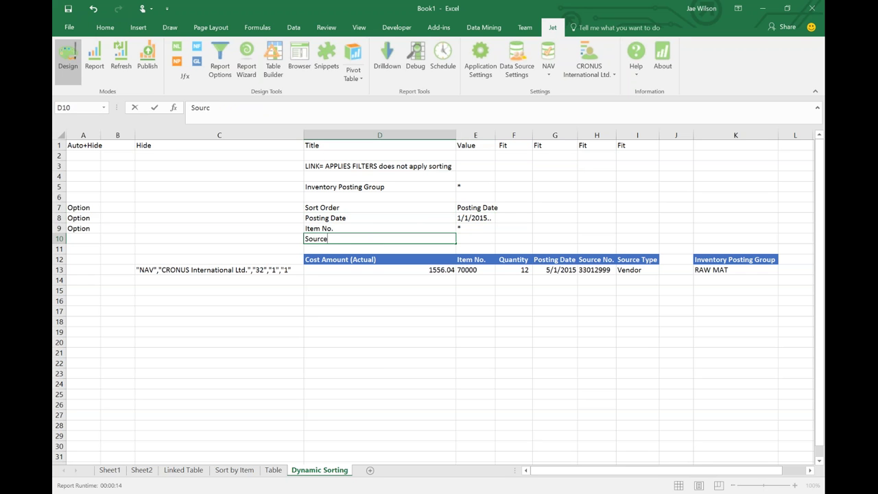
{"action": "key", "text": "Tab"}
{"action": "type", "text": "*"}
{"action": "key", "text": "Return"}
Review the Item No. title's IF formula without changing it
{"action": "left_click", "coordinate": [442, 227]}
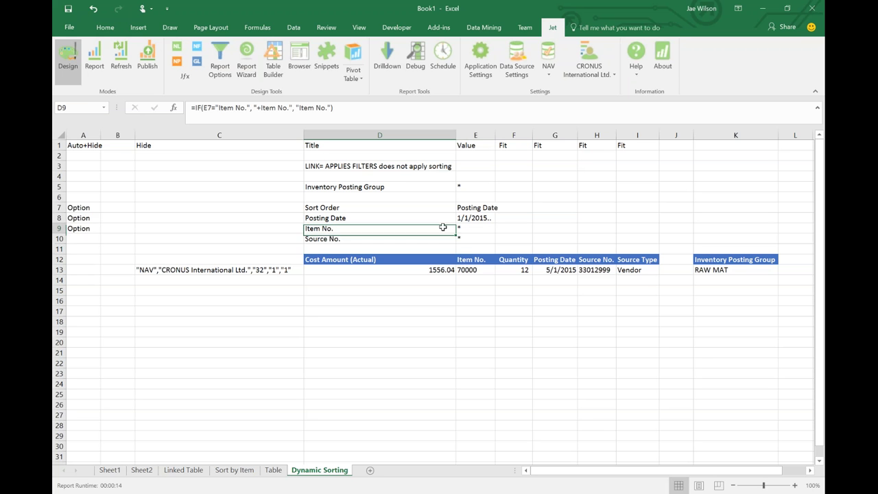
{"action": "left_click", "coordinate": [212, 112]}
{"action": "key", "text": "Escape"}
{"action": "key", "text": "Down"}
Enter =IF(E7="Source No.","+Source No.","Source No.") as the D10 title
{"action": "type", "text": "=if("}
{"action": "left_click", "coordinate": [478, 206]}
{"action": "type", "text": "=\"Source No."}
{"action": "key", "text": "BackSpace"}
{"action": "key", "text": "BackSpace"}
{"action": "type", "text": "o.\"<"}
{"action": "key", "text": "BackSpace"}
{"action": "type", "text": ", \""}
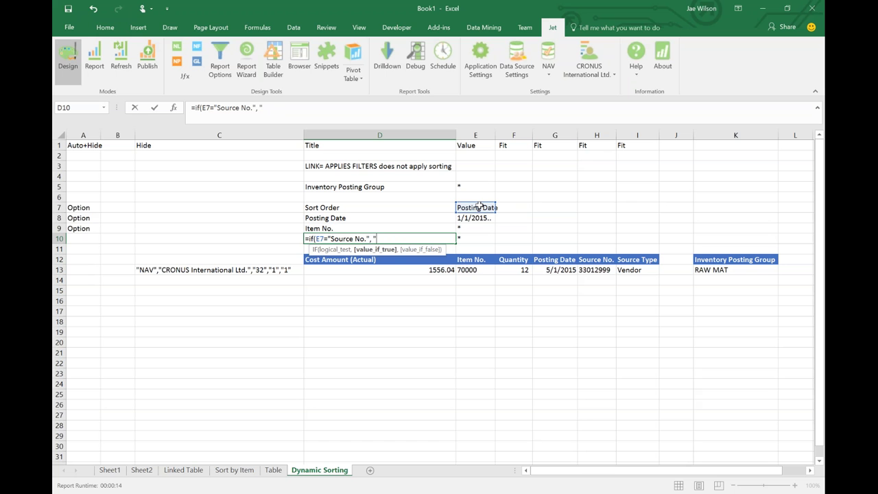
{"action": "type", "text": "+Source No.\", \"Source"}
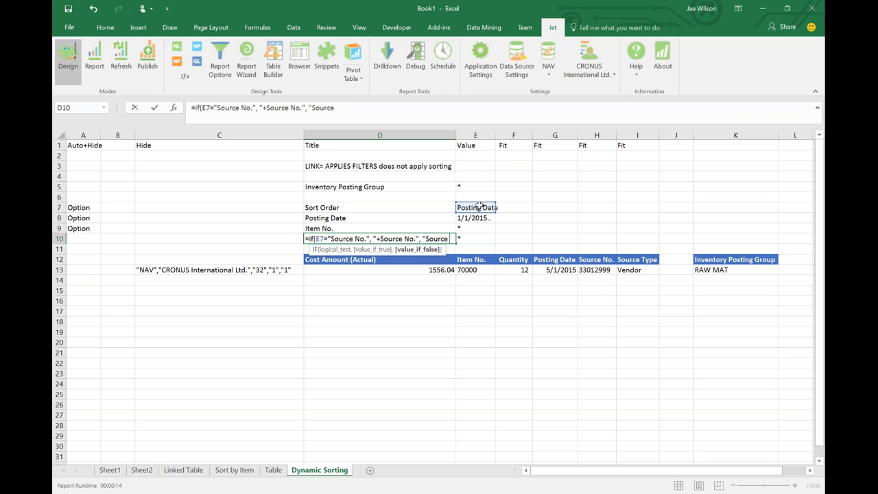
{"action": "type", "text": " No.\""}
{"action": "key", "text": "Return"}
Enter =IF($E$7="Posting Date","+Posting Date","Posting Date") as the D8 title
{"action": "key", "text": "Up"}
{"action": "key", "text": "Up"}
{"action": "key", "text": "Up"}
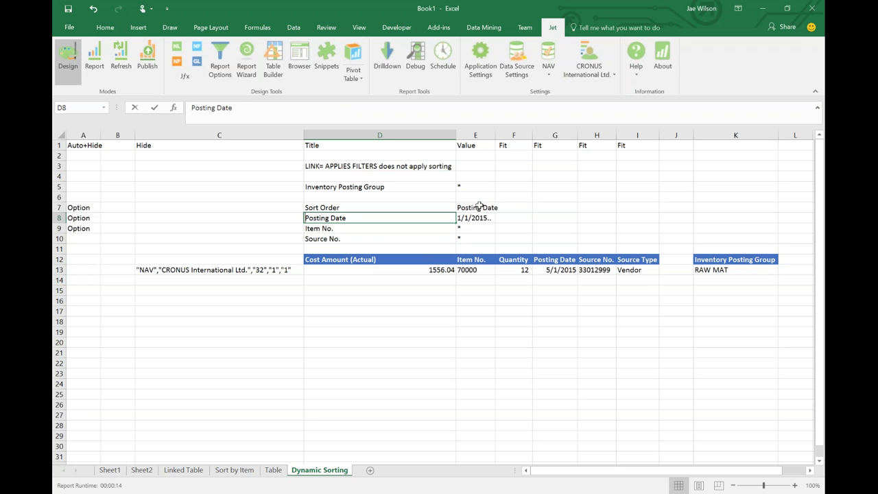
{"action": "type", "text": "=if("}
{"action": "left_click_drag", "start_coordinate": [476, 197], "coordinate": [480, 208]}
{"action": "left_click", "coordinate": [476, 207]}
{"action": "key", "text": "F4"}
{"action": "type", "text": "= \"Posting"}
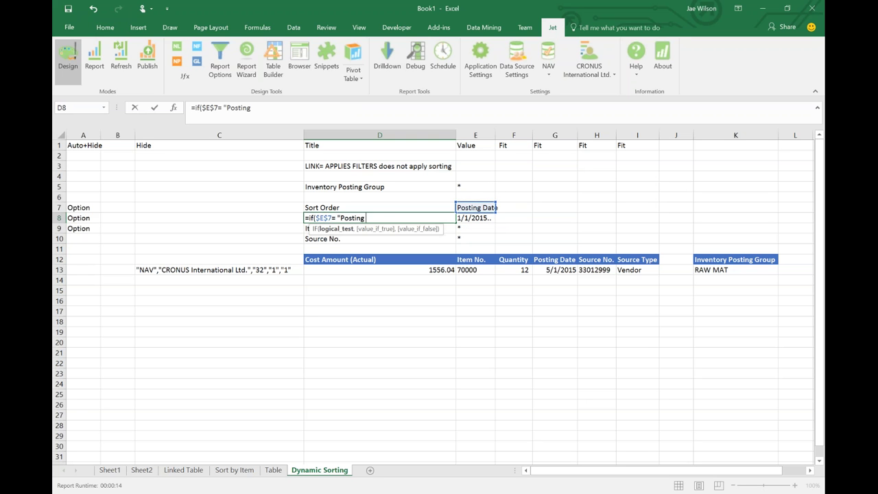
{"action": "type", "text": " Date\", \"+Posting Date\", \"Posting Date\""}
{"action": "key", "text": "Return"}
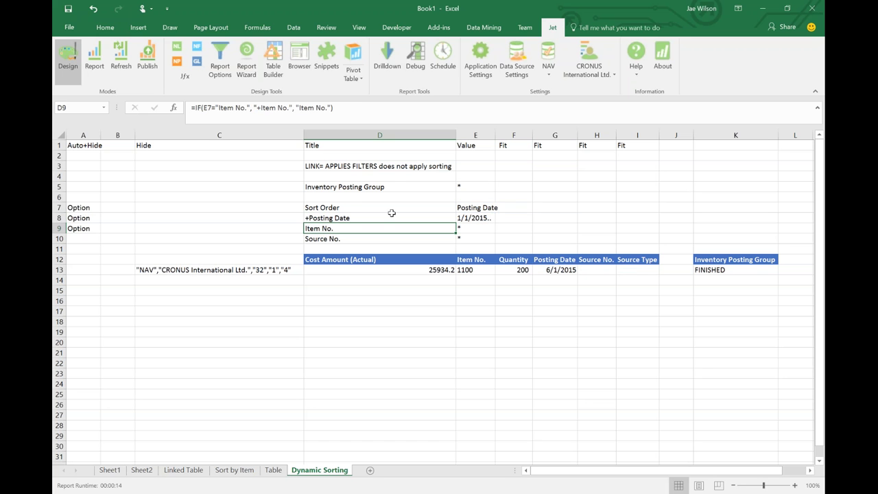
Set the Sort Order value in E7 to Source No
{"action": "left_click", "coordinate": [489, 207]}
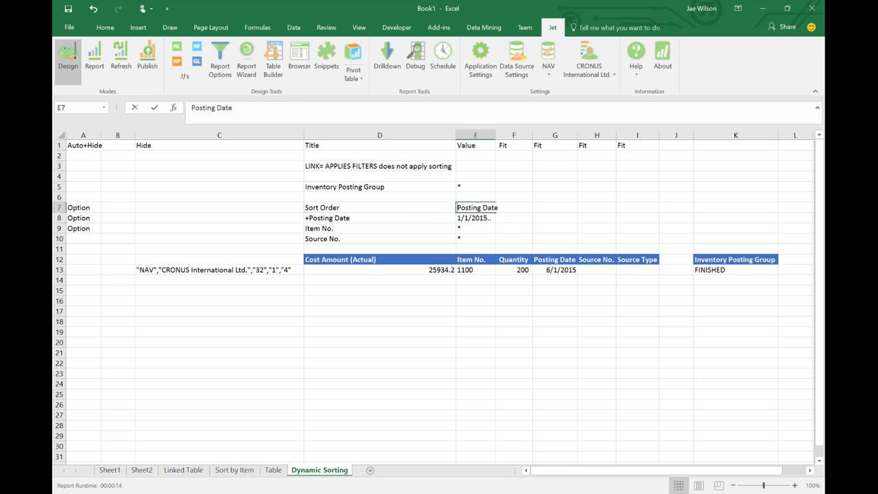
{"action": "type", "text": "Souc"}
{"action": "type", "text": "ce No.\""}
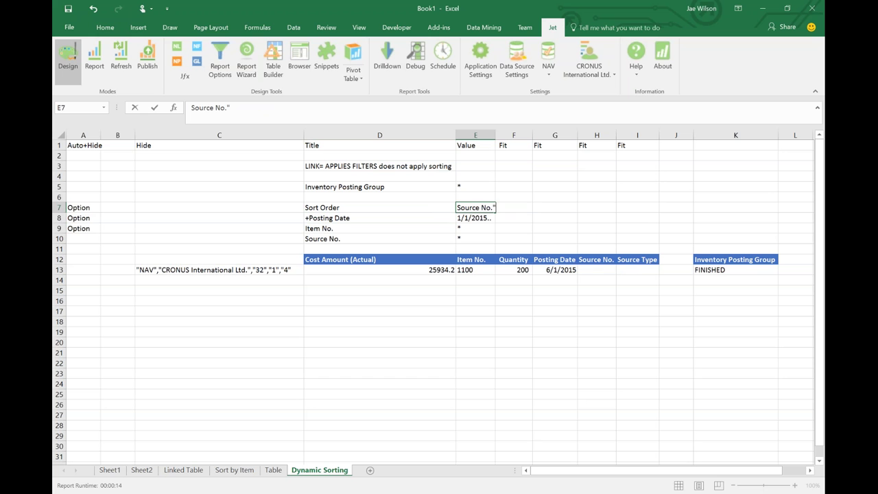
{"action": "key", "text": "Return"}
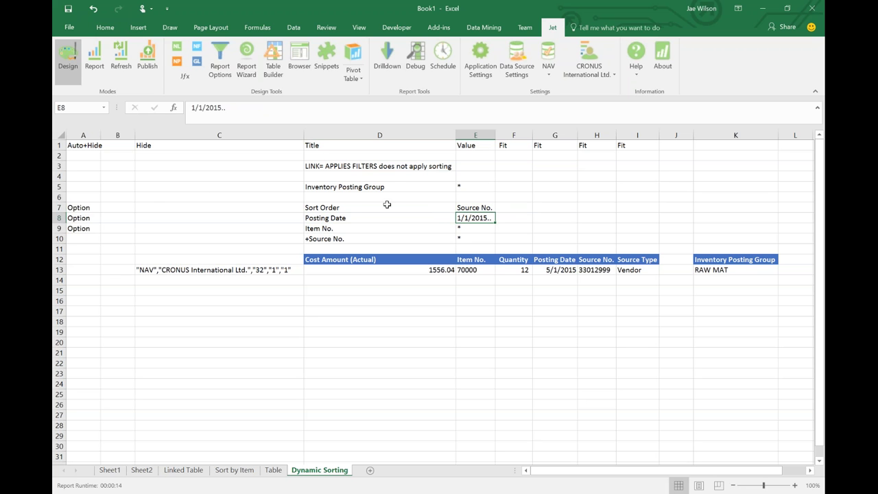
{"action": "left_click", "coordinate": [62, 208]}
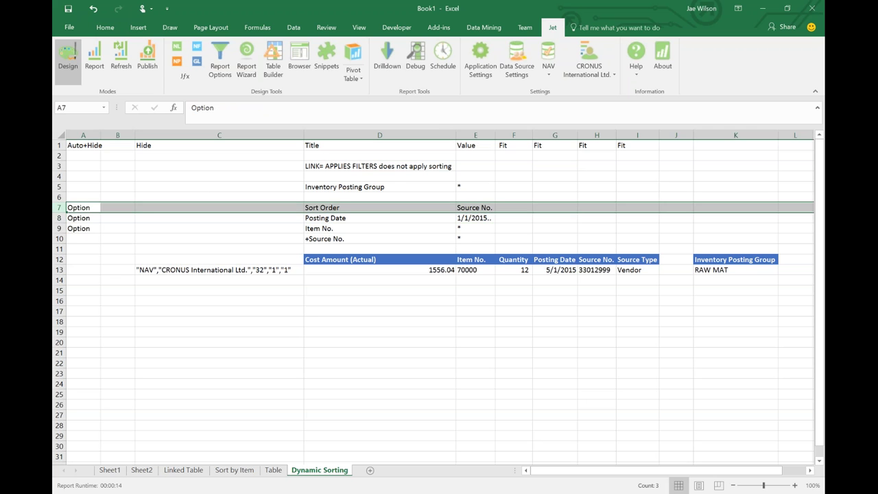
Extend C13's NL Filters range from $D$8:$E$9 to $D$8:$E$10
{"action": "left_click_drag", "start_coordinate": [321, 220], "coordinate": [319, 239]}
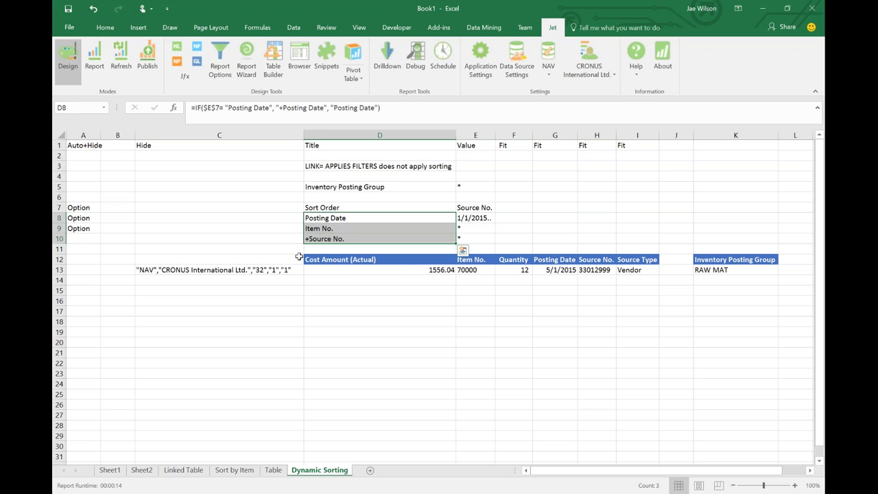
{"action": "left_click", "coordinate": [265, 270]}
{"action": "double_click", "coordinate": [265, 270]}
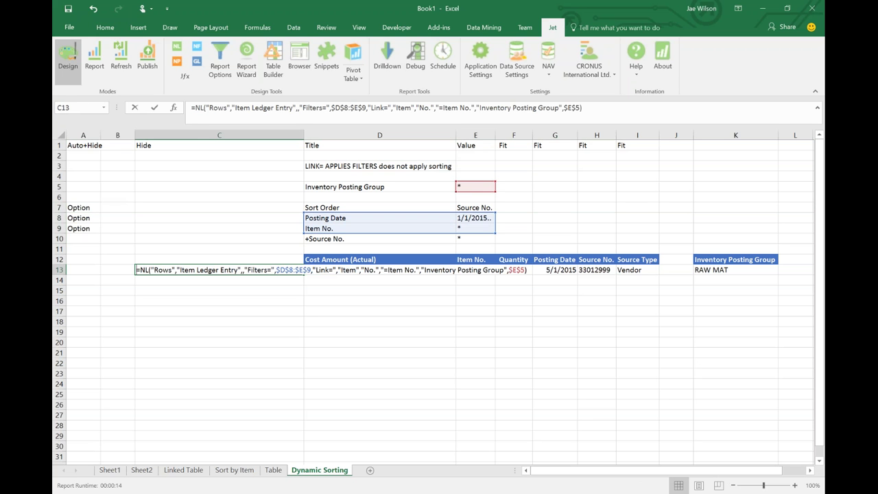
{"action": "left_click_drag", "start_coordinate": [302, 233], "coordinate": [303, 243]}
{"action": "left_click", "coordinate": [302, 239]}
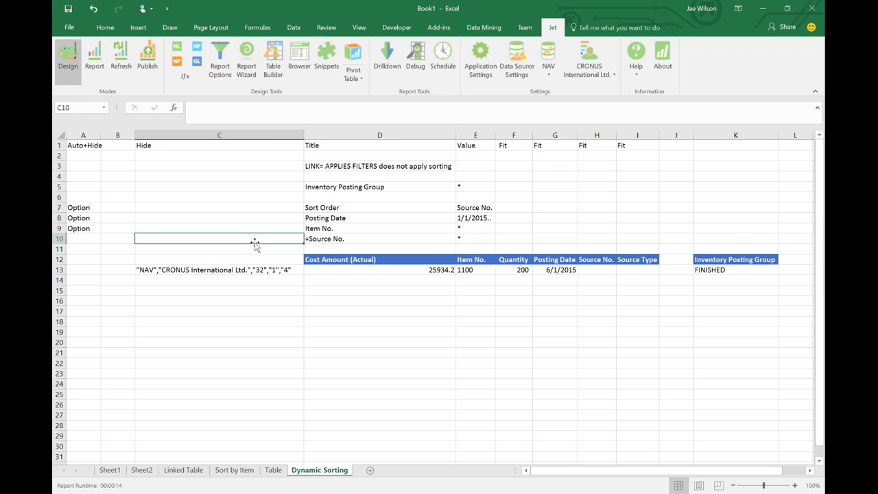
Run the report sorted by Source No., then return to design mode
{"action": "left_click", "coordinate": [107, 60]}
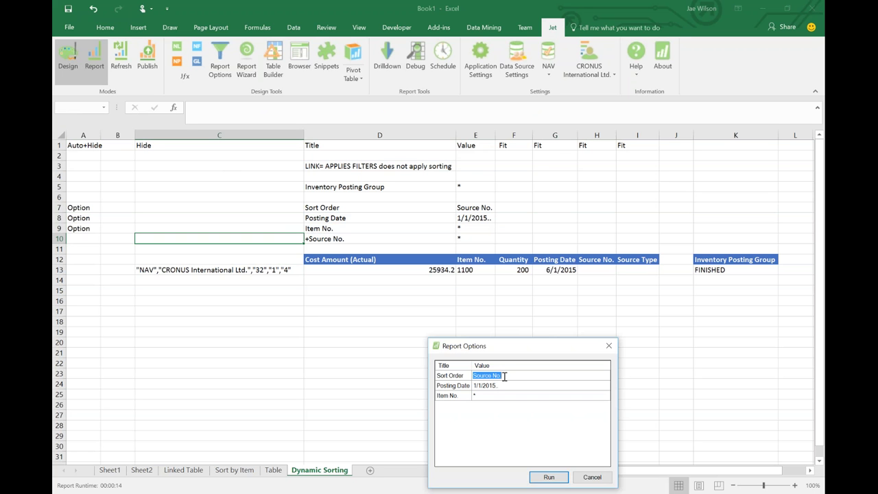
{"action": "key", "text": "Return"}
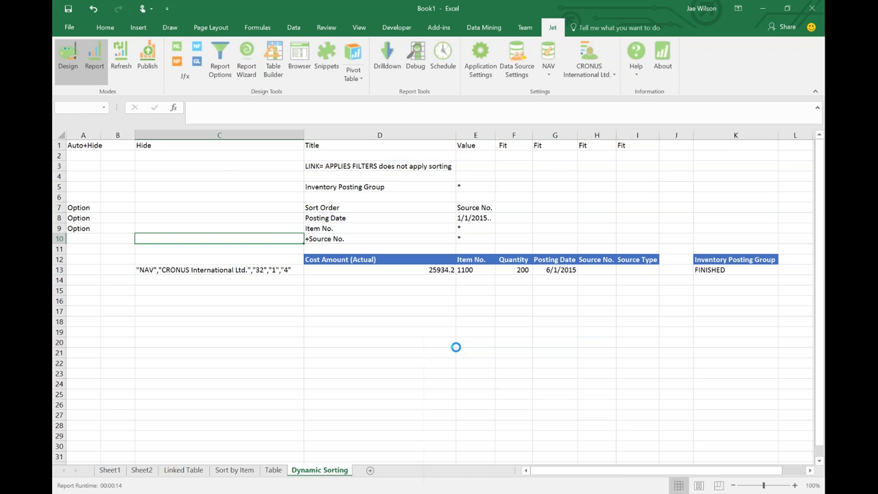
{"action": "left_click", "coordinate": [76, 62]}
{"action": "left_click", "coordinate": [241, 210]}
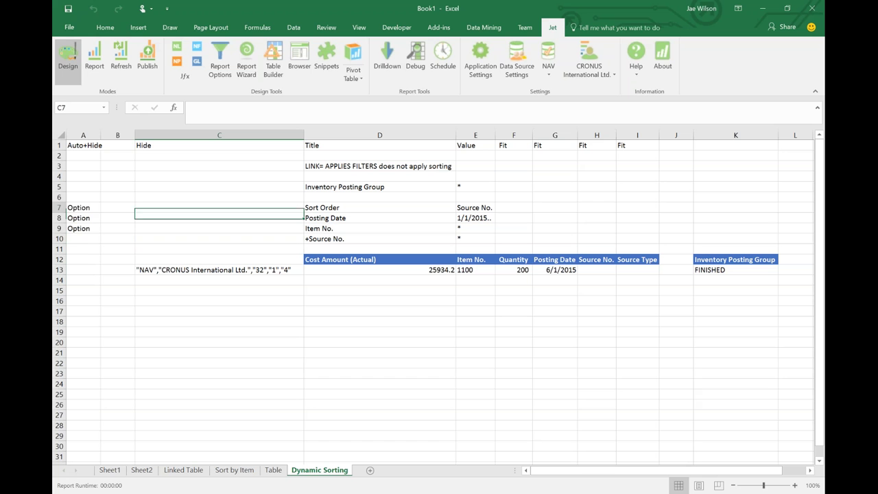
{"action": "left_click", "coordinate": [59, 207]}
Insert a blank row between Sort Order and Posting Date
{"action": "left_click", "coordinate": [59, 218]}
{"action": "right_click", "coordinate": [59, 217]}
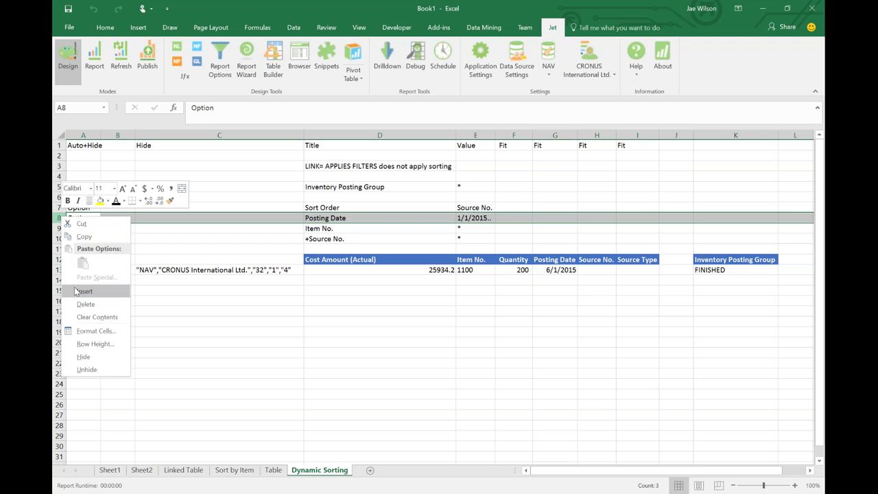
{"action": "left_click", "coordinate": [86, 291]}
Rename the column C header in C1 from Hide to Hide+Lookup
{"action": "left_click", "coordinate": [220, 228]}
{"action": "key", "text": "Up"}
{"action": "key", "text": "Up"}
{"action": "key", "text": "ctrl+Up"}
{"action": "key", "text": "F2"}
{"action": "type", "text": "+\"L"}
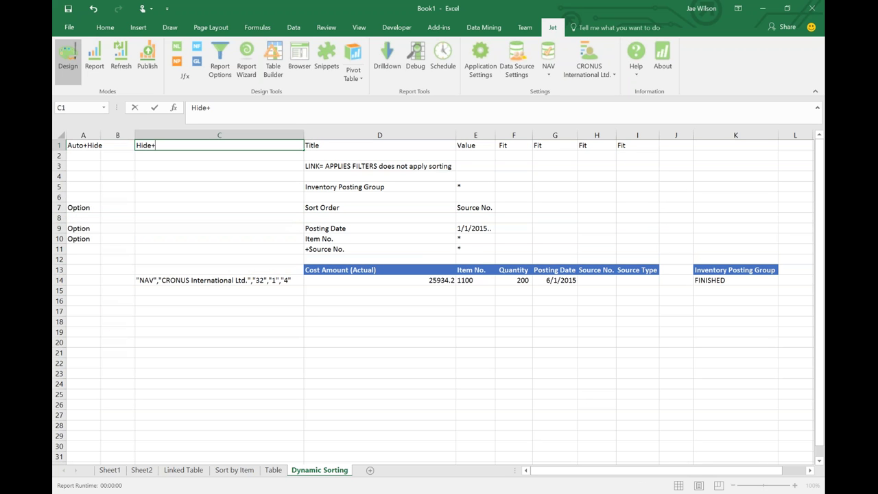
{"action": "key", "text": "BackSpace"}
{"action": "key", "text": "BackSpace"}
{"action": "type", "text": "Lookup"}
{"action": "key", "text": "Return"}
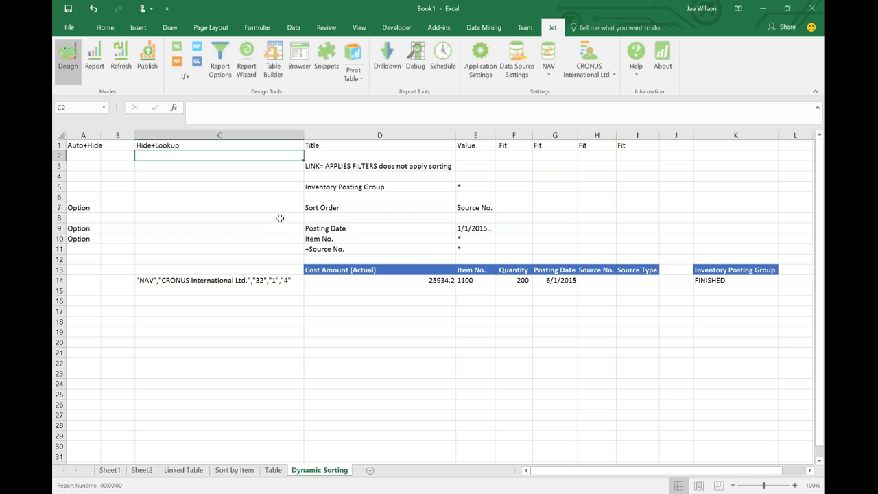
{"action": "key", "text": "Down"}
Give Item No. a lookup list with =NL("Lookup","Item","No.") in C10
{"action": "left_click", "coordinate": [269, 206]}
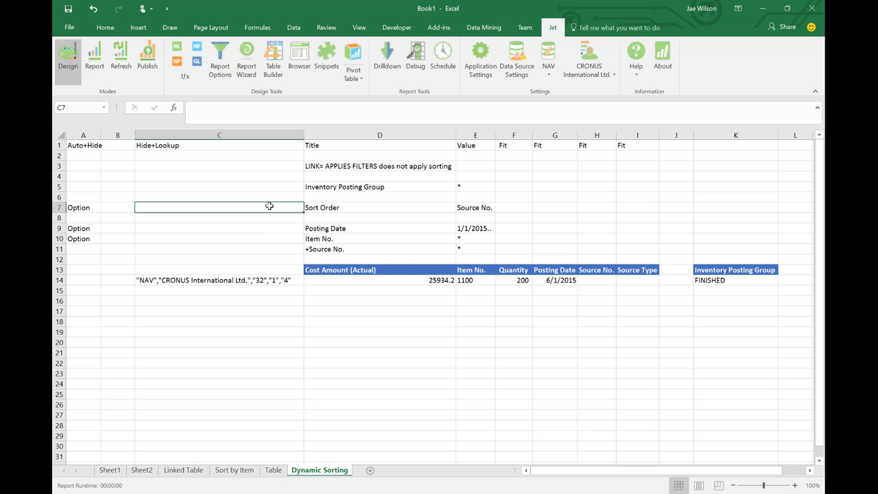
{"action": "left_click", "coordinate": [258, 239]}
{"action": "type", "text": "=nl(\"lookup\", \"item\", \"No.\""}
{"action": "key", "text": "Return"}
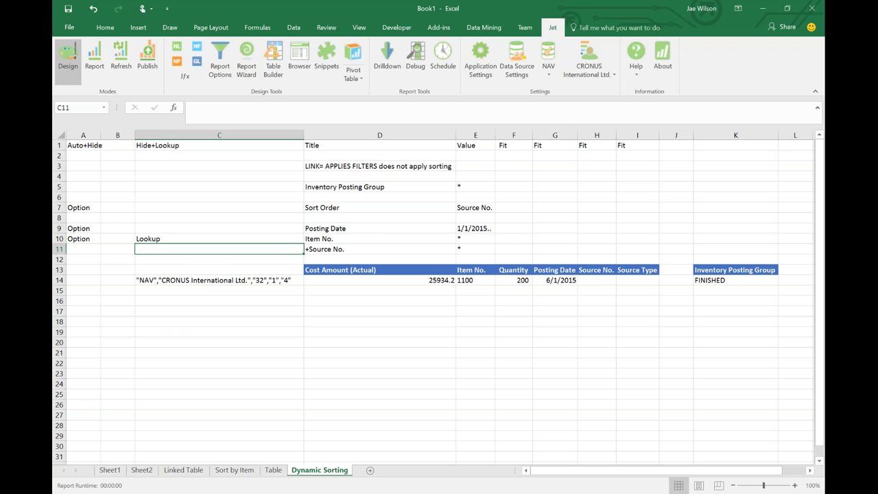
{"action": "left_click", "coordinate": [94, 58]}
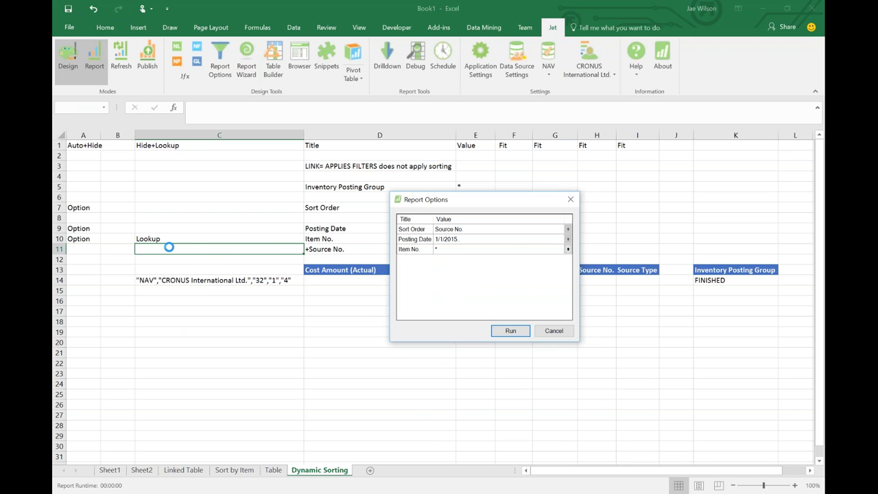
Open the Item No. lookup list, cancel it, and run the report
{"action": "left_click", "coordinate": [567, 249]}
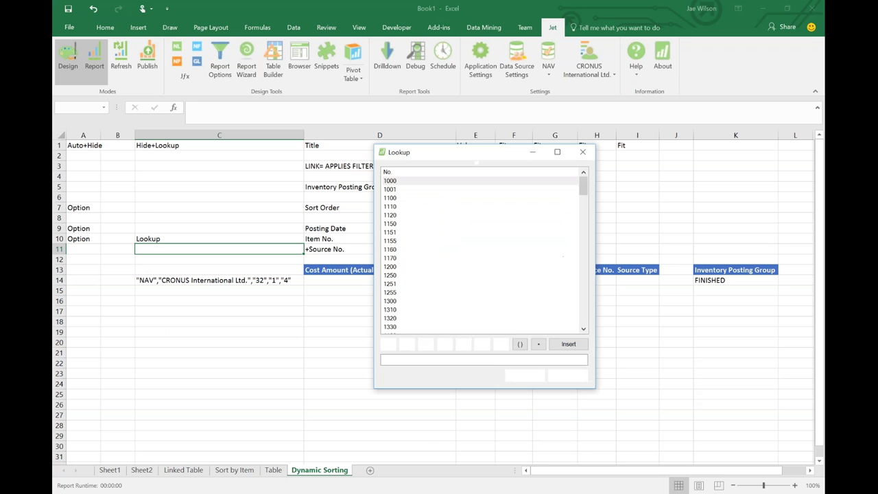
{"action": "left_click", "coordinate": [553, 378]}
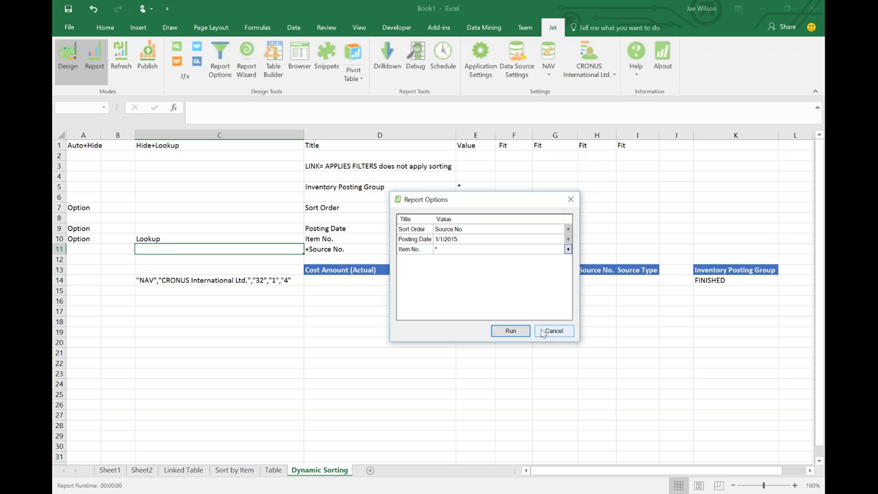
{"action": "left_click", "coordinate": [554, 329]}
{"action": "left_click", "coordinate": [257, 207]}
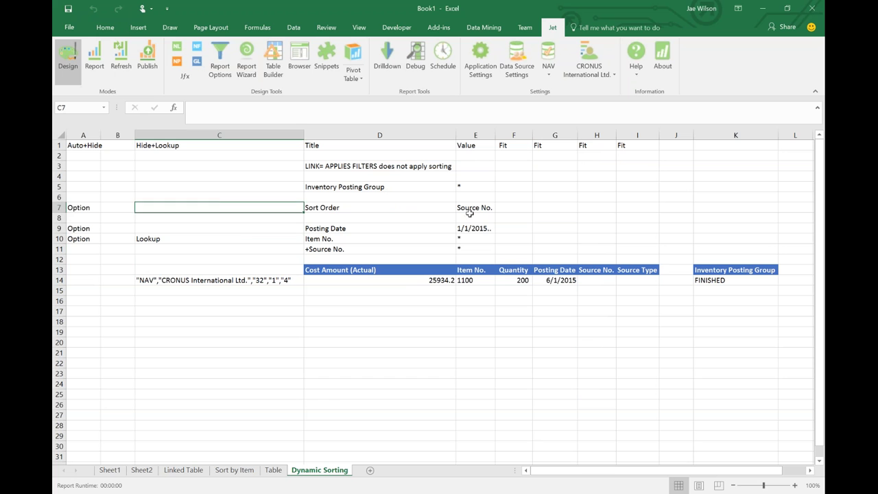
Reopen the Report Options dialog and close it without running
{"action": "left_click", "coordinate": [473, 217]}
{"action": "left_click", "coordinate": [94, 56]}
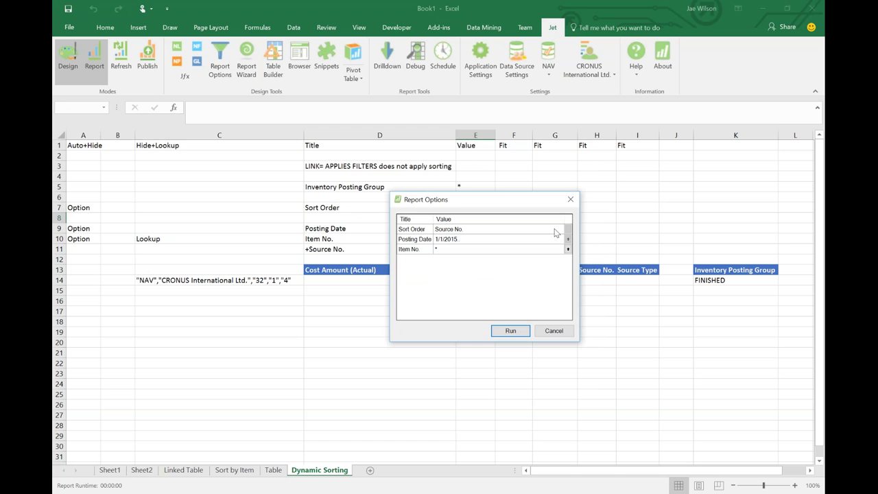
{"action": "left_click", "coordinate": [570, 199]}
{"action": "left_click", "coordinate": [206, 208]}
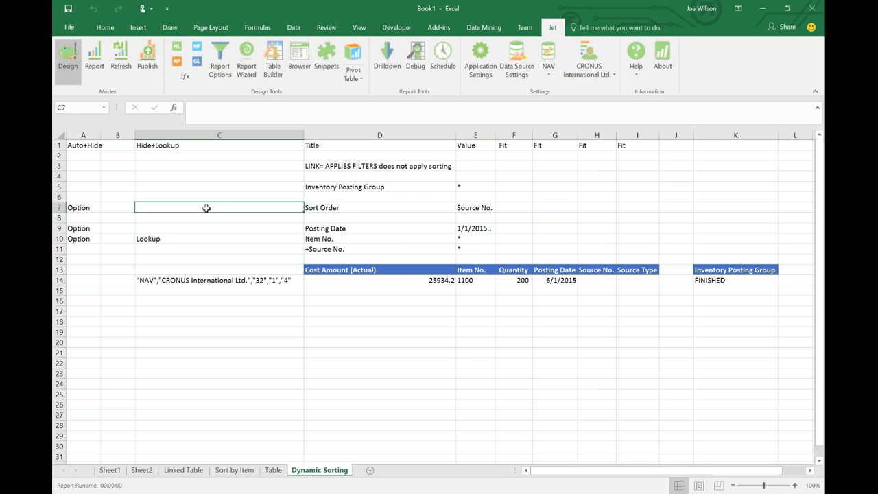
Enter =NL("Lookup",{"Posting Date","Item No.","Source No."},"Sort Order") in C7
{"action": "type", "text": "=nl(\"Lo"}
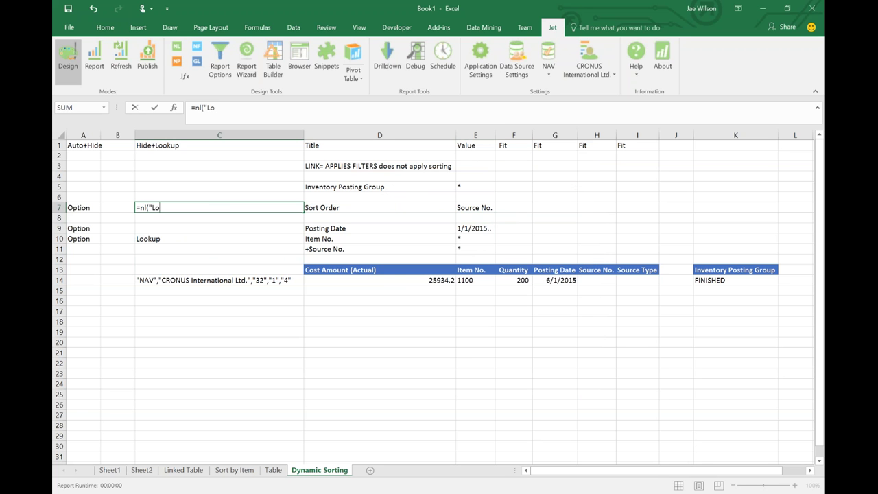
{"action": "type", "text": "okup\","}
{"action": "key", "text": "BackSpace"}
{"action": "type", "text": ", {\"Posting"}
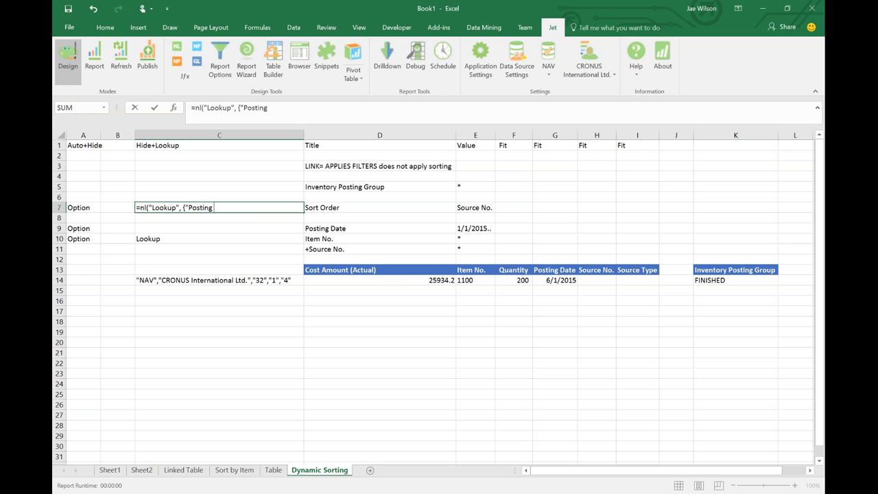
{"action": "type", "text": " Date\", \"It"}
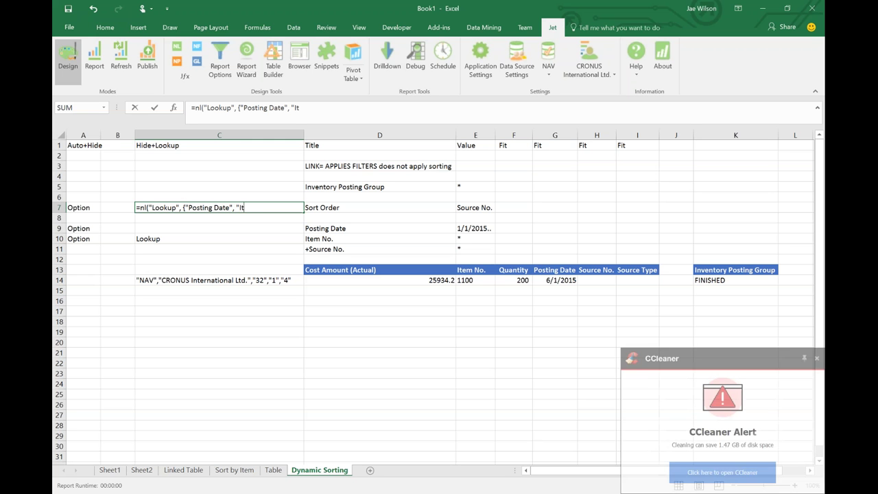
{"action": "type", "text": "em No.\", \"Source No.\""}
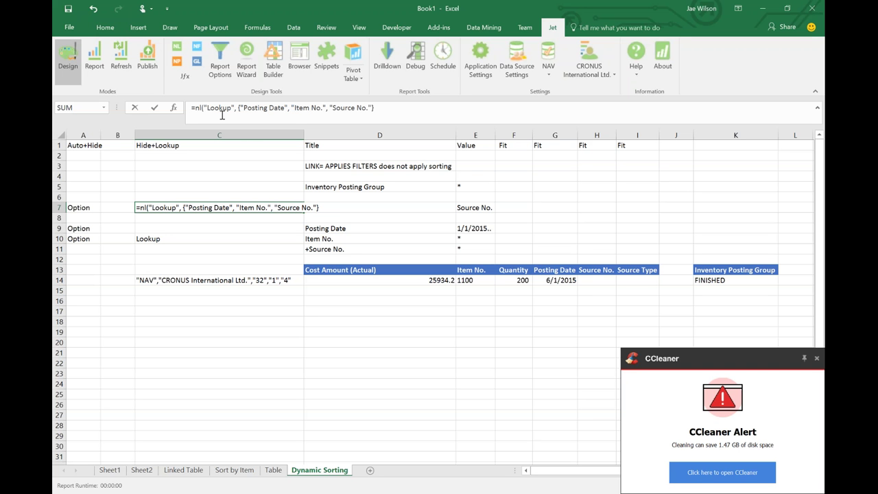
{"action": "left_click", "coordinate": [377, 110]}
{"action": "type", "text": ", \""}
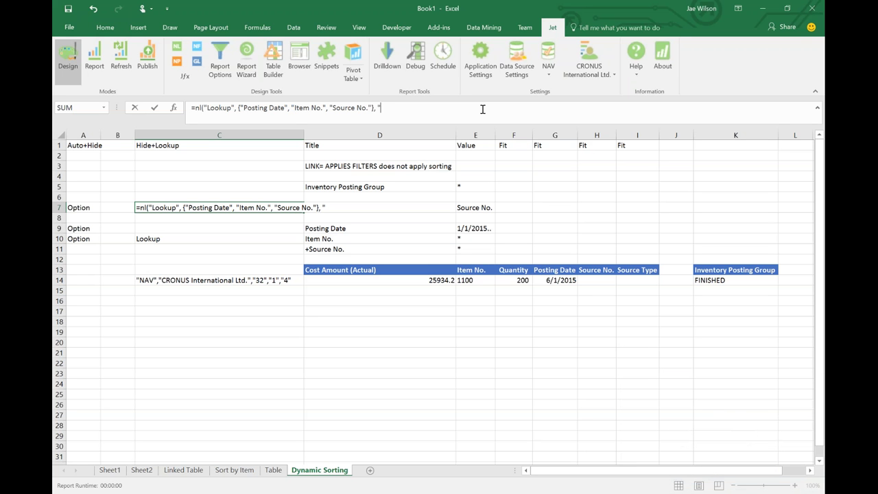
{"action": "type", "text": "D"}
{"action": "key", "text": "BackSpace"}
{"action": "type", "text": "Sort Order\""}
{"action": "key", "text": "Return"}
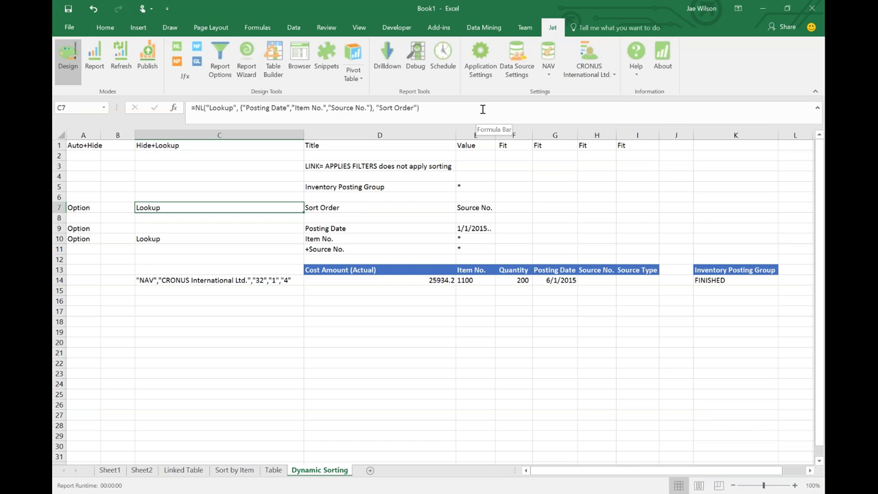
Run the Dynamic Sorting report with Source No. picked from the Sort Order lookup list
{"action": "left_click", "coordinate": [91, 71]}
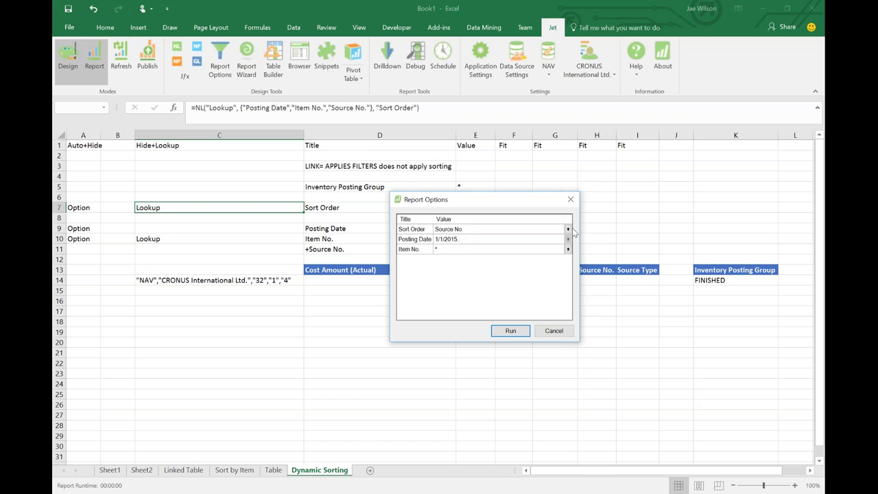
{"action": "left_click", "coordinate": [568, 231]}
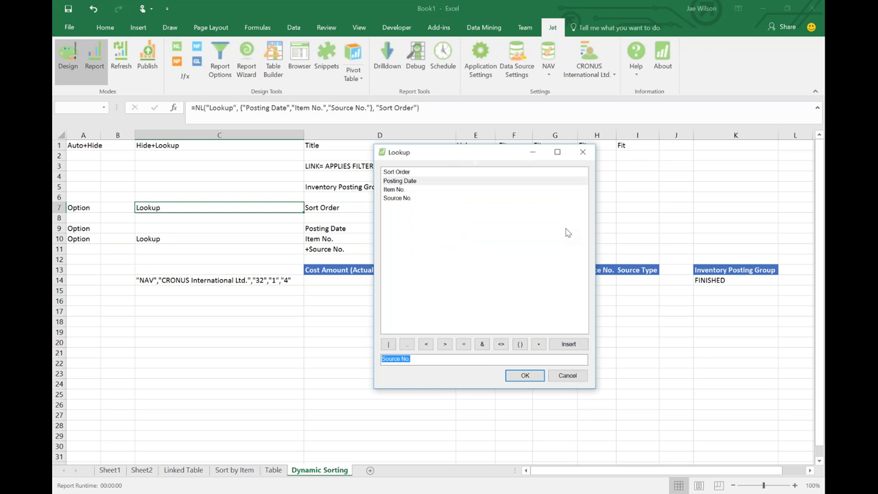
{"action": "left_click", "coordinate": [399, 191]}
{"action": "left_click", "coordinate": [398, 198]}
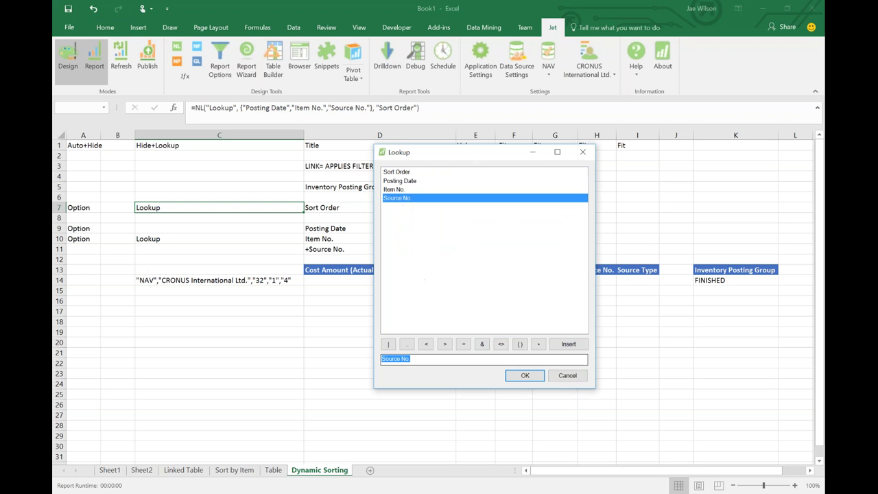
{"action": "left_click", "coordinate": [528, 377]}
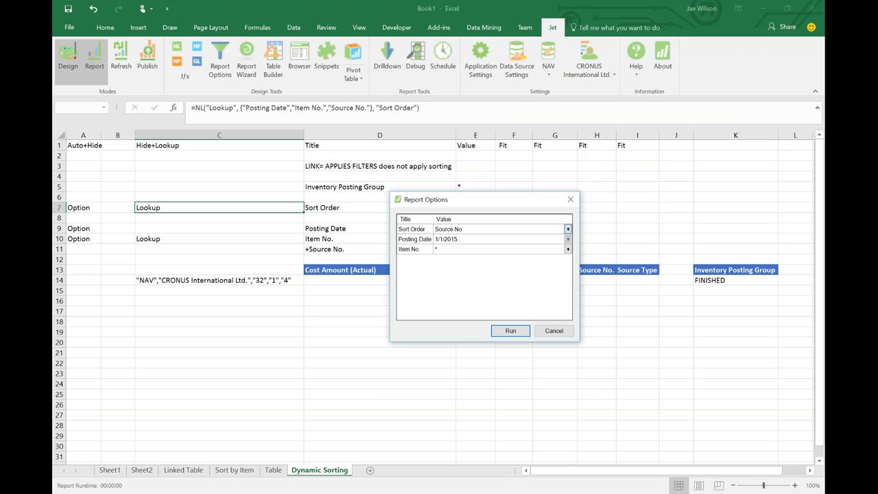
{"action": "left_click", "coordinate": [511, 331]}
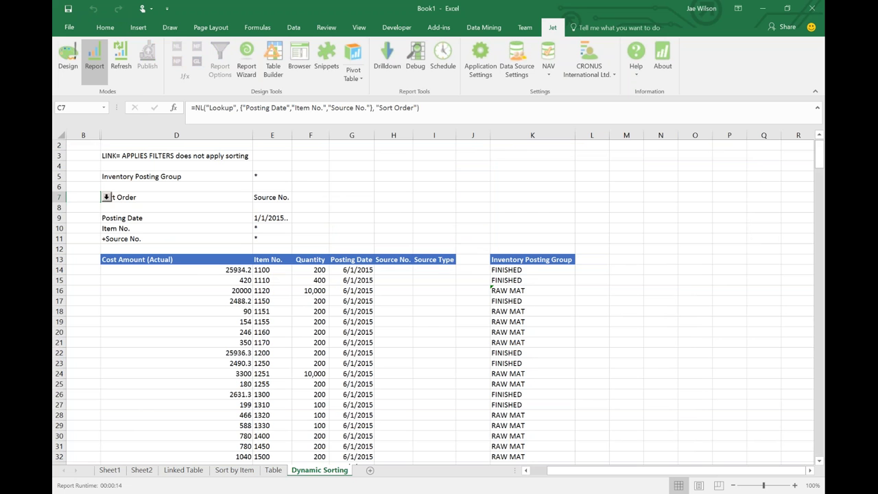
Check the filled Source No. values in the results, then switch to Sheet1's summary notes
{"action": "left_click_drag", "start_coordinate": [402, 272], "coordinate": [396, 343]}
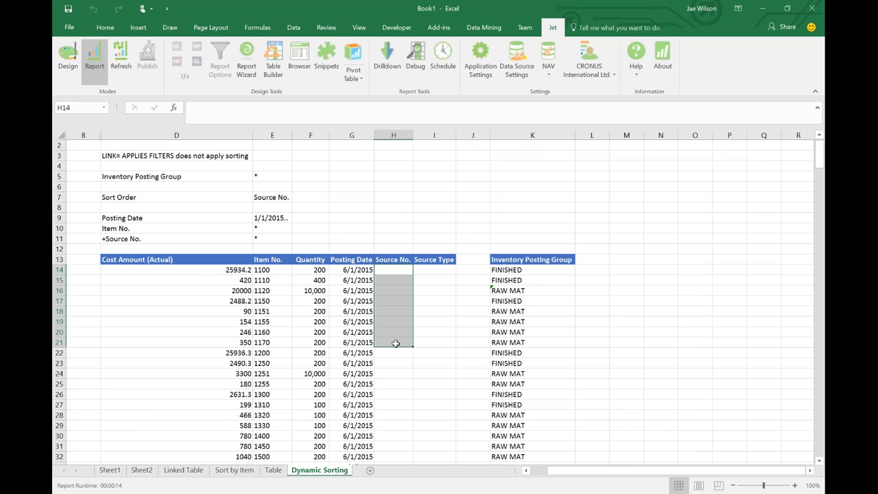
{"action": "scroll", "coordinate": [397, 341], "scroll_direction": "down", "scroll_amount": 1}
{"action": "scroll", "coordinate": [396, 338], "scroll_direction": "down", "scroll_amount": 20}
{"action": "left_click", "coordinate": [396, 334]}
{"action": "key", "text": "ctrl+Down"}
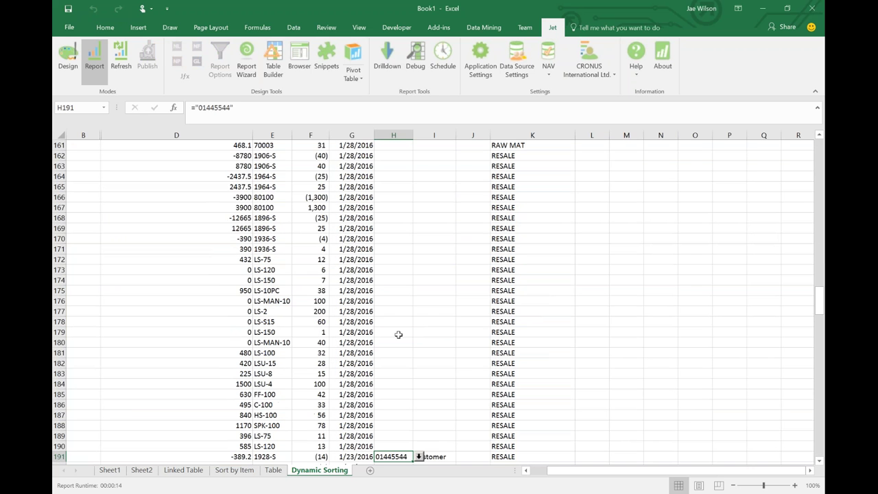
{"action": "scroll", "coordinate": [405, 336], "scroll_direction": "down", "scroll_amount": 19}
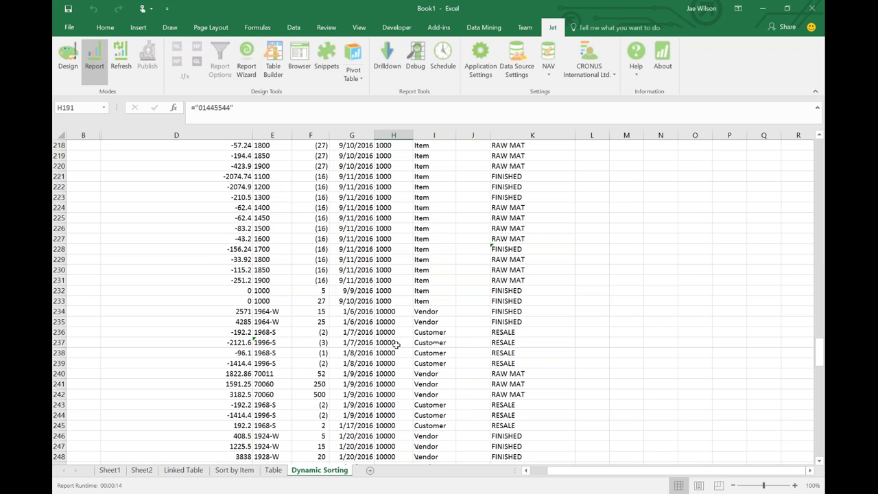
{"action": "scroll", "coordinate": [397, 345], "scroll_direction": "down", "scroll_amount": 16}
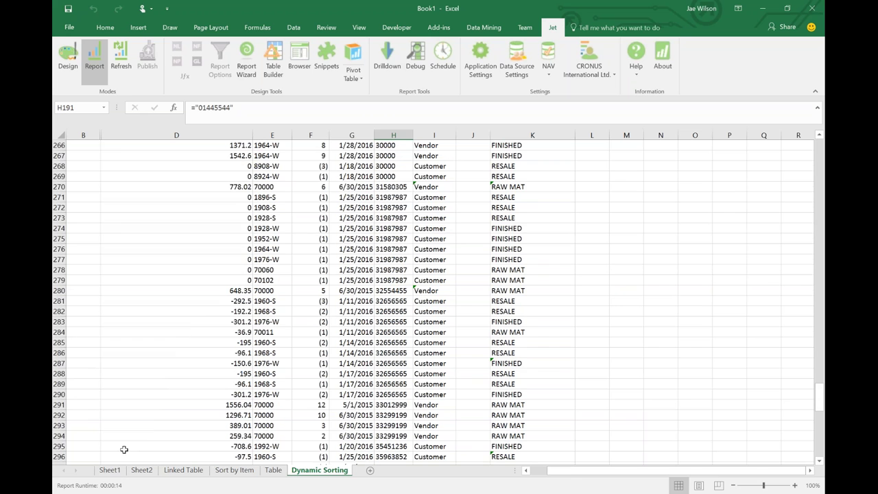
{"action": "left_click", "coordinate": [110, 470]}
{"action": "key", "text": "Down"}
{"action": "key", "text": "Down"}
{"action": "key", "text": "Down"}
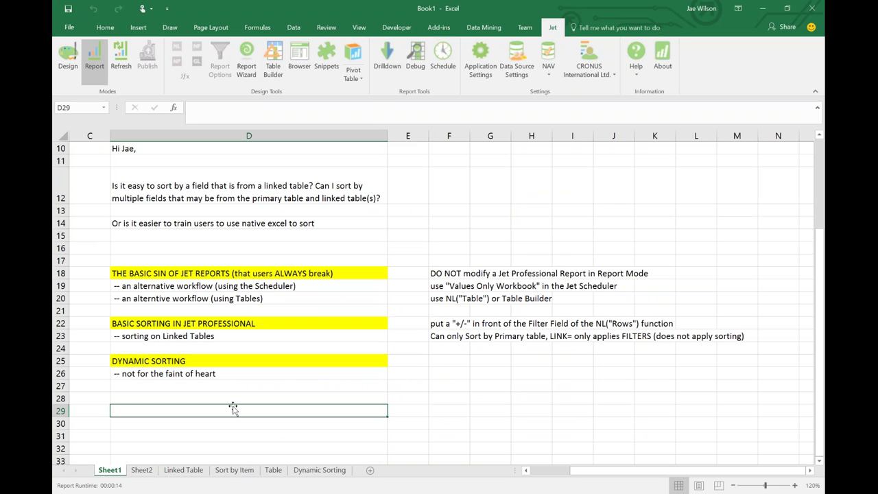
Enter the note 'use an IF statement, Filters= , NL("Lookup")' in cell F25
{"action": "left_click", "coordinate": [453, 358]}
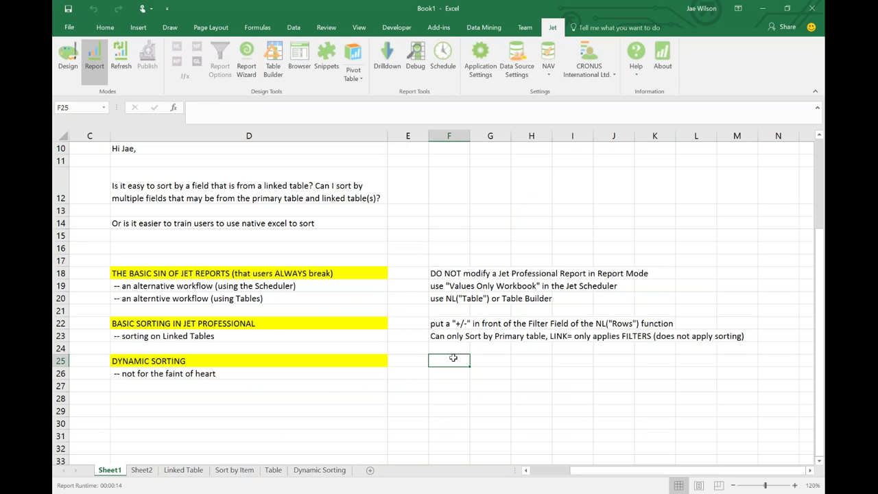
{"action": "type", "text": "IF sta"}
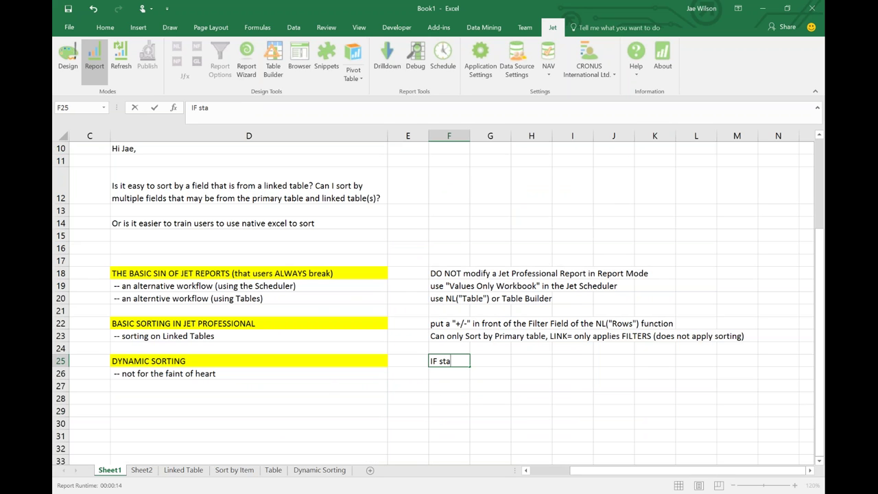
{"action": "type", "text": "tement, NL"}
{"action": "key", "text": "BackSpace"}
{"action": "key", "text": "BackSpace"}
{"action": "type", "text": "Filters= ,"}
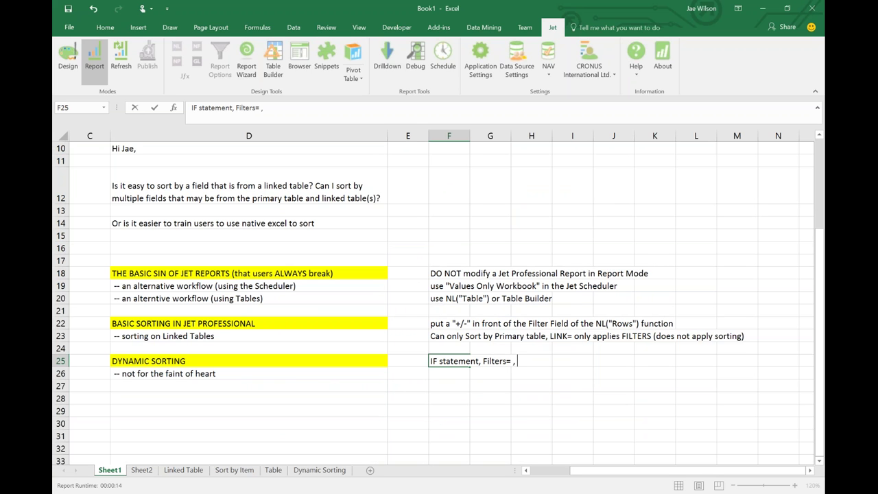
{"action": "type", "text": " NL(\"Looku"}
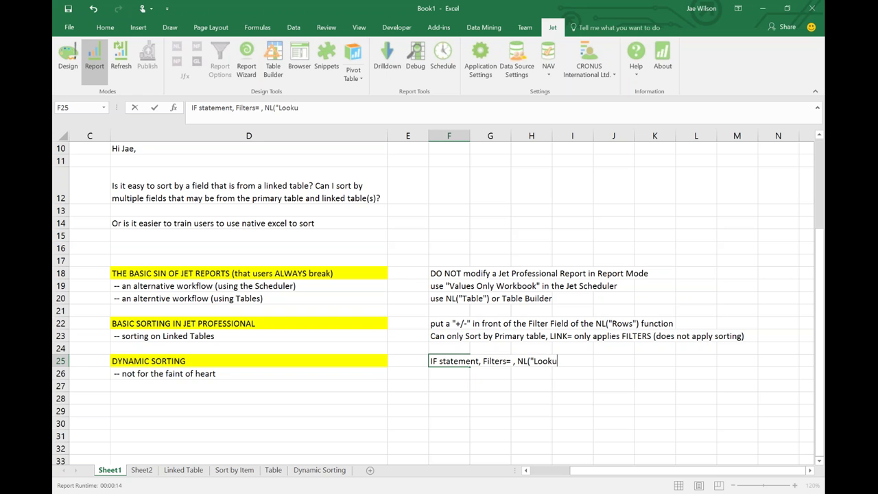
{"action": "type", "text": "p\"()"}
{"action": "key", "text": "BackSpace"}
{"action": "key", "text": "BackSpace"}
{"action": "type", "text": ")"}
{"action": "left_click", "coordinate": [192, 108]}
{"action": "type", "text": "use an"}
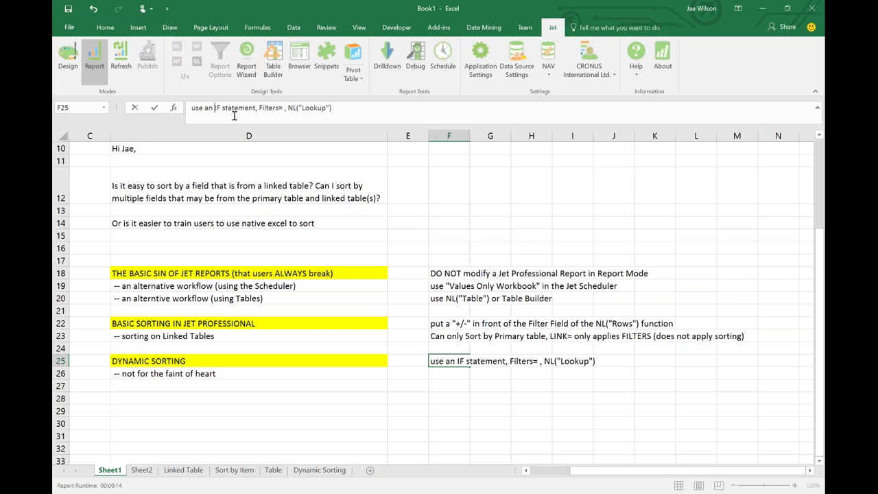
{"action": "key", "text": "Return"}
{"action": "key", "text": "Return"}
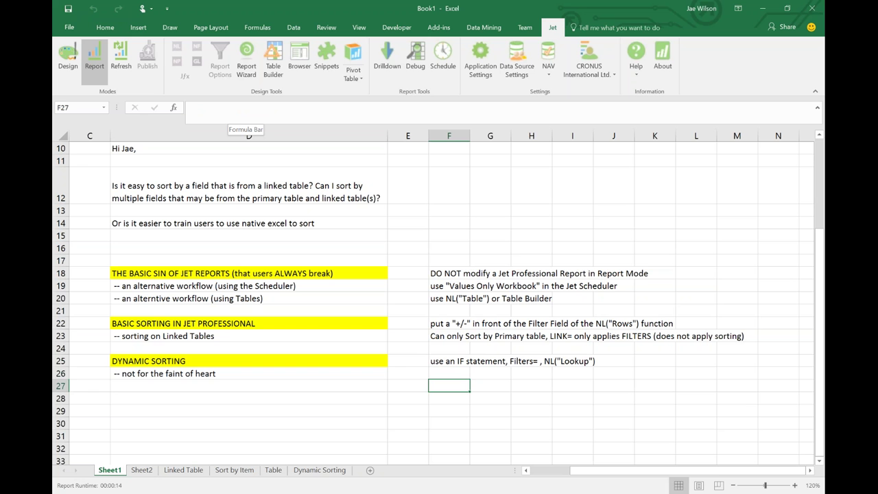
{"action": "scroll", "coordinate": [278, 192], "scroll_direction": "up", "scroll_amount": 3}
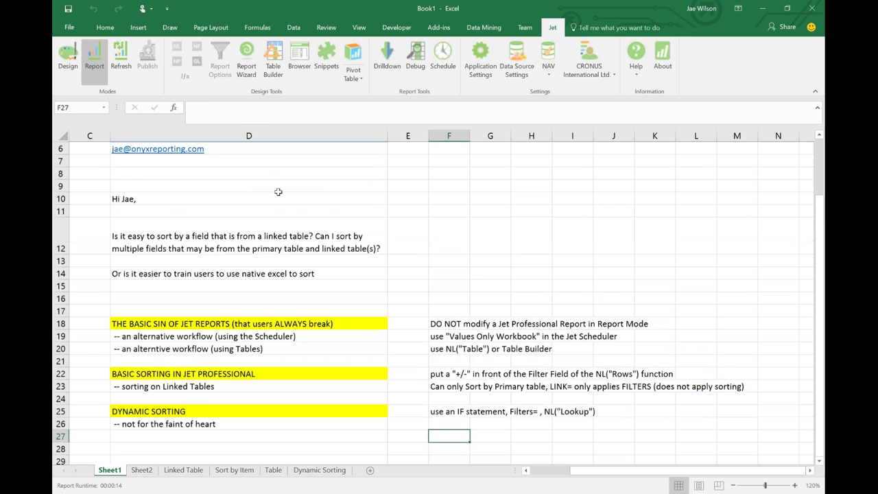
{"action": "scroll", "coordinate": [279, 192], "scroll_direction": "down", "scroll_amount": 1}
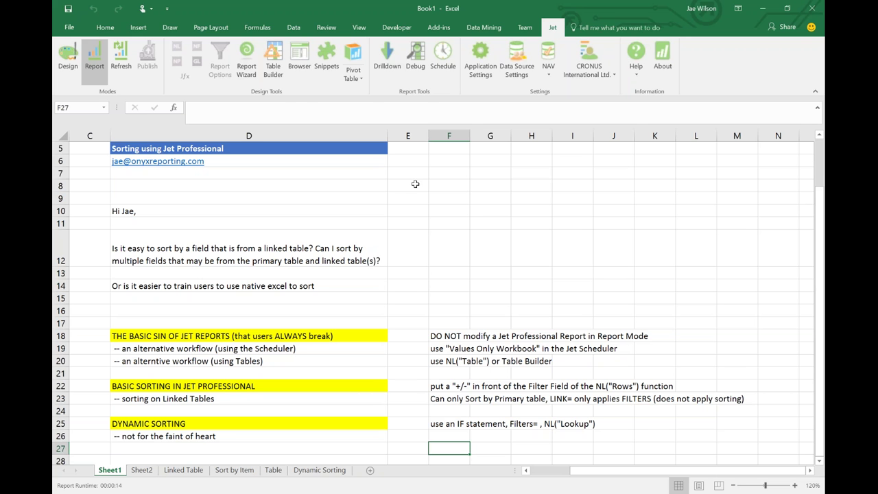
{"action": "left_click", "coordinate": [450, 398]}
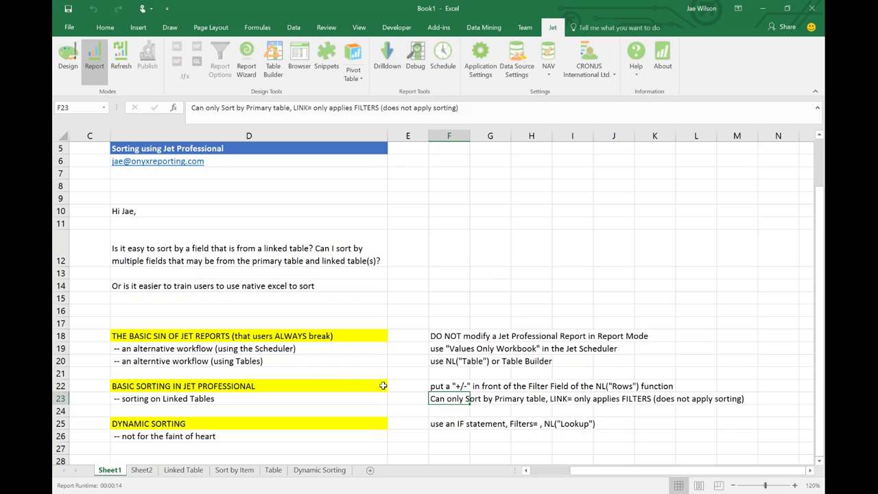
{"action": "scroll", "coordinate": [383, 385], "scroll_direction": "down", "scroll_amount": 1}
{"action": "left_click_drag", "start_coordinate": [443, 385], "coordinate": [304, 400]}
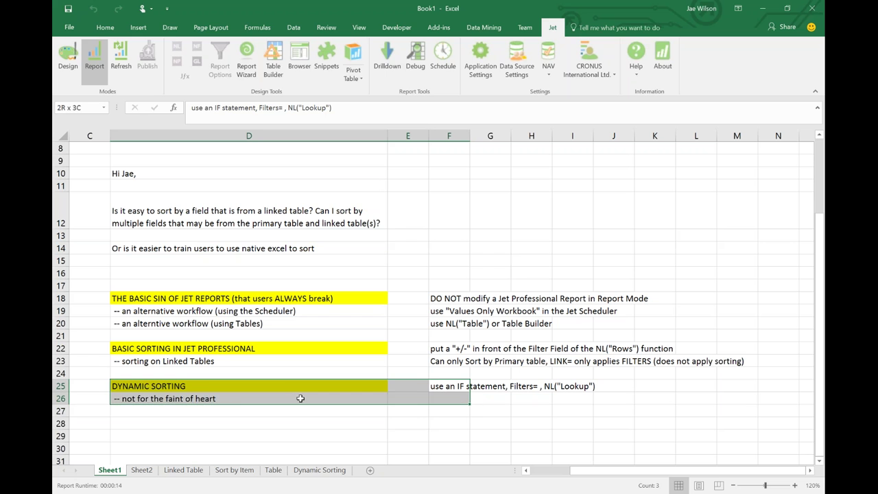
{"action": "left_click", "coordinate": [433, 424]}
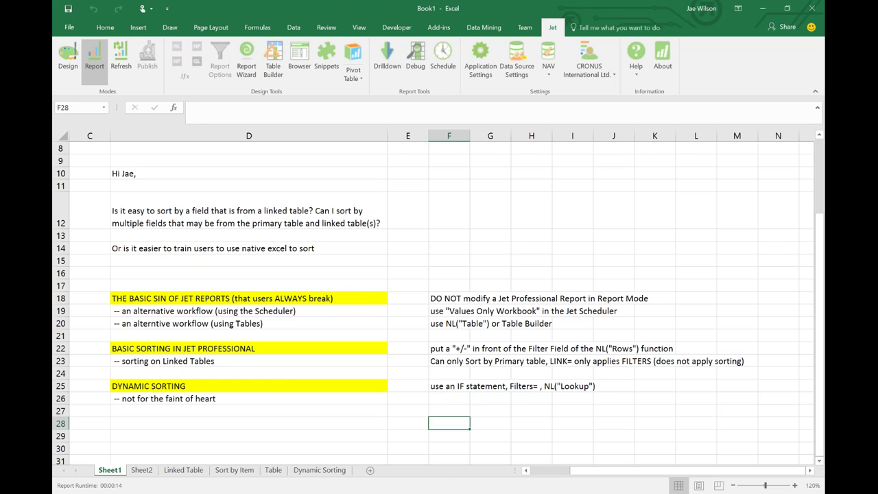
{"action": "scroll", "coordinate": [434, 412], "scroll_direction": "up", "scroll_amount": 2}
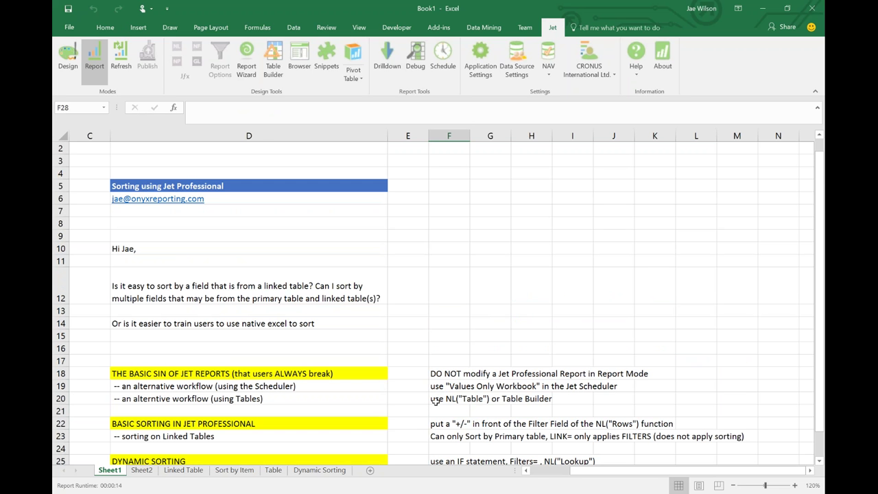